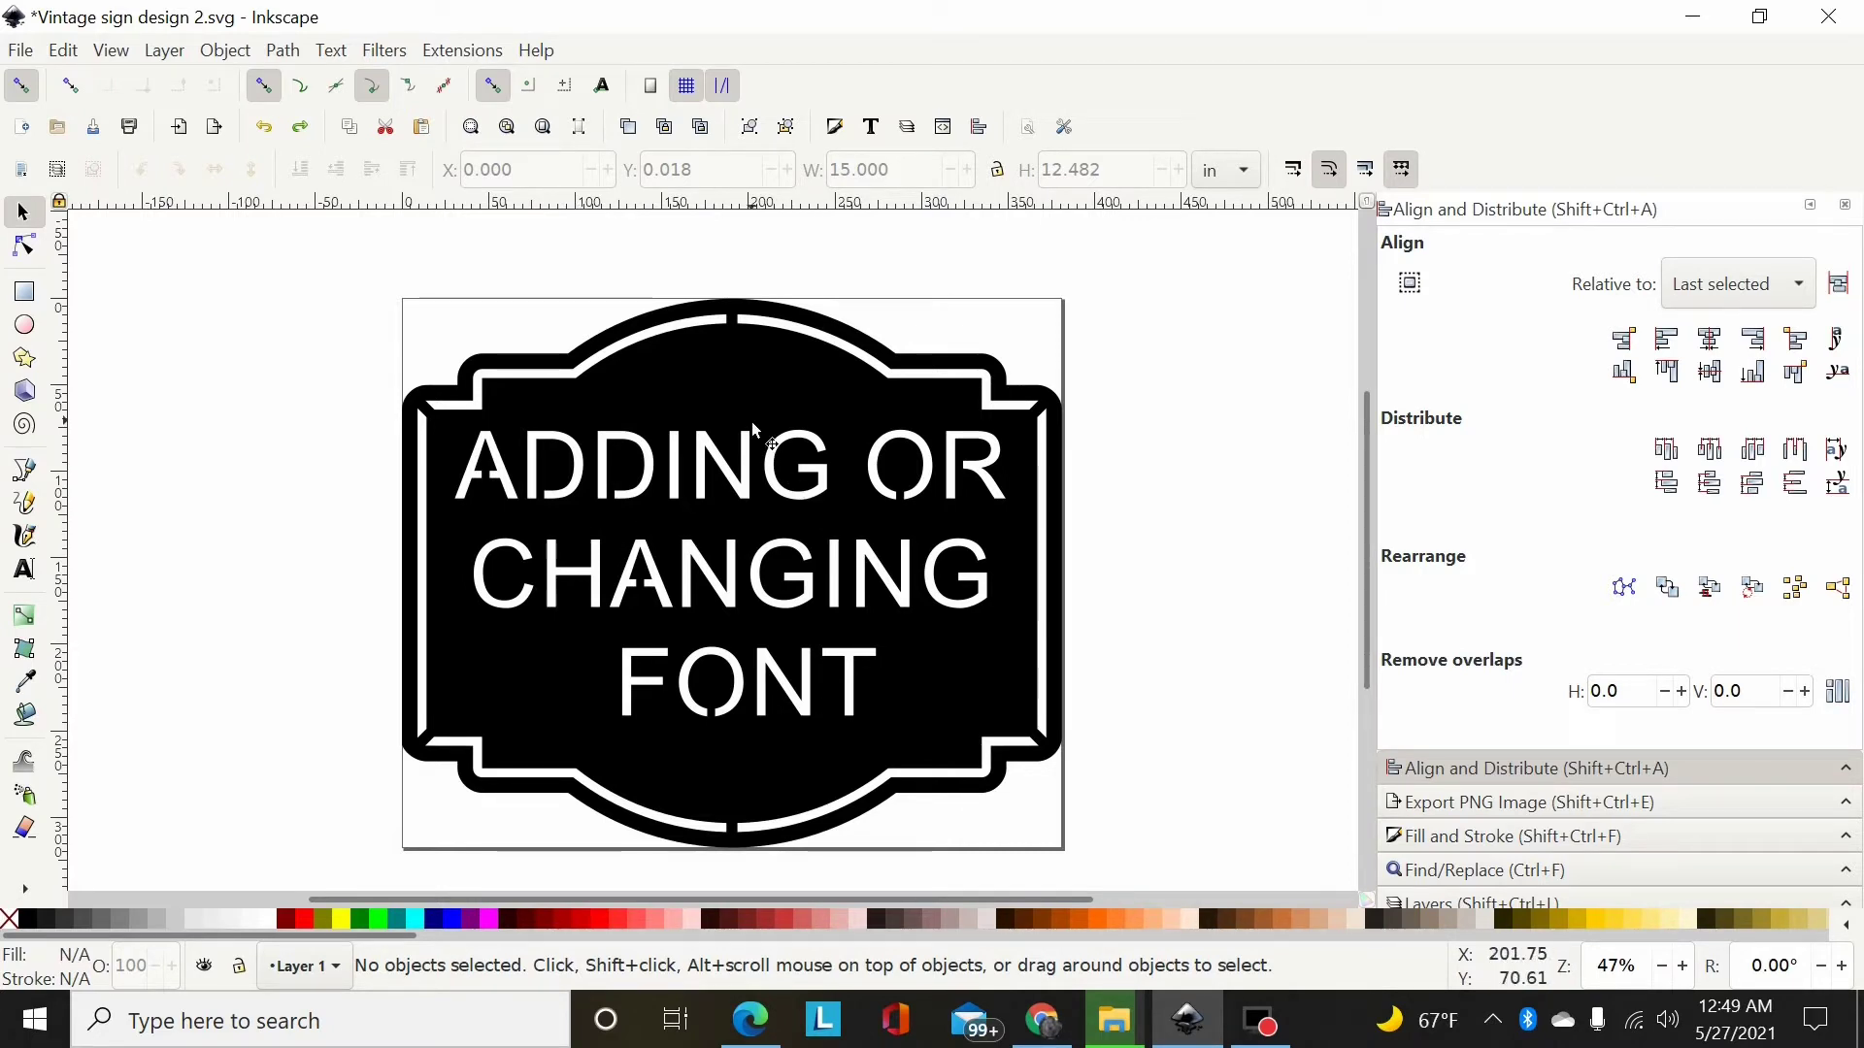
Delete the nodes of all three lines of lettering from the sign path and undo the deletion
click(686, 381)
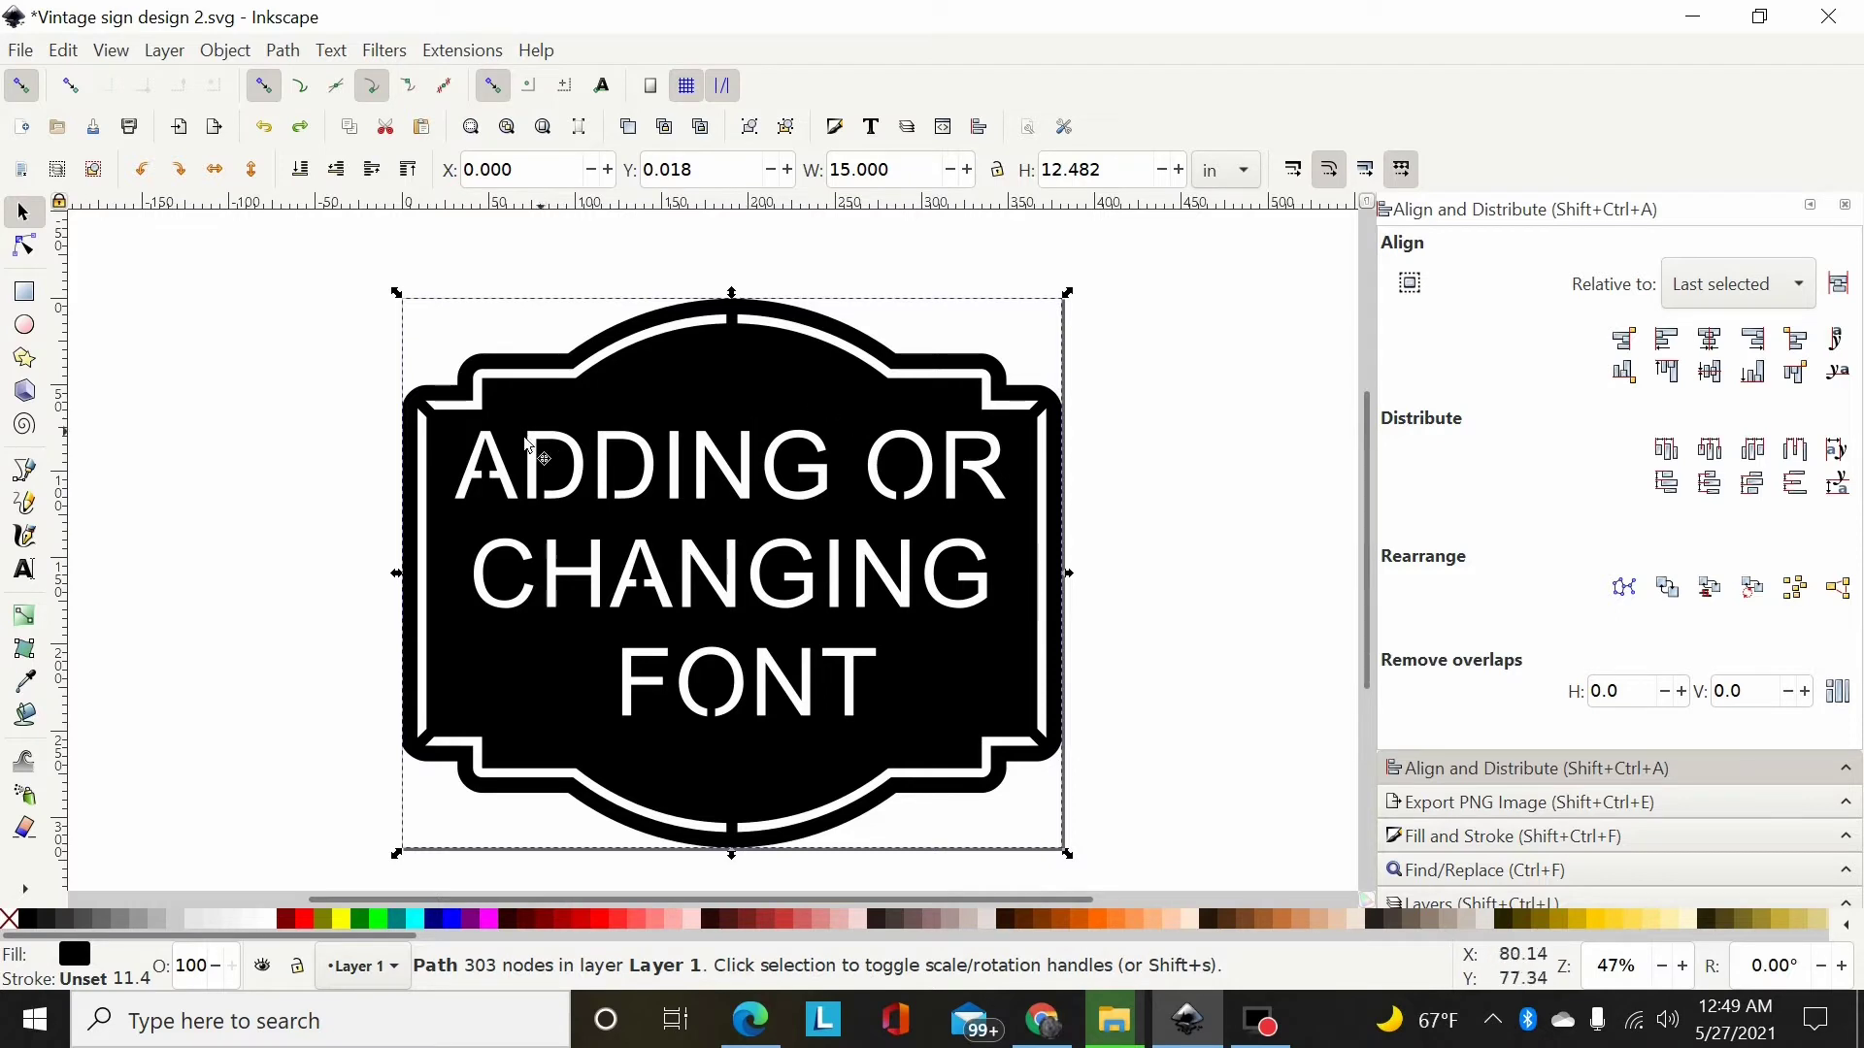
click(23, 246)
click(24, 213)
click(26, 246)
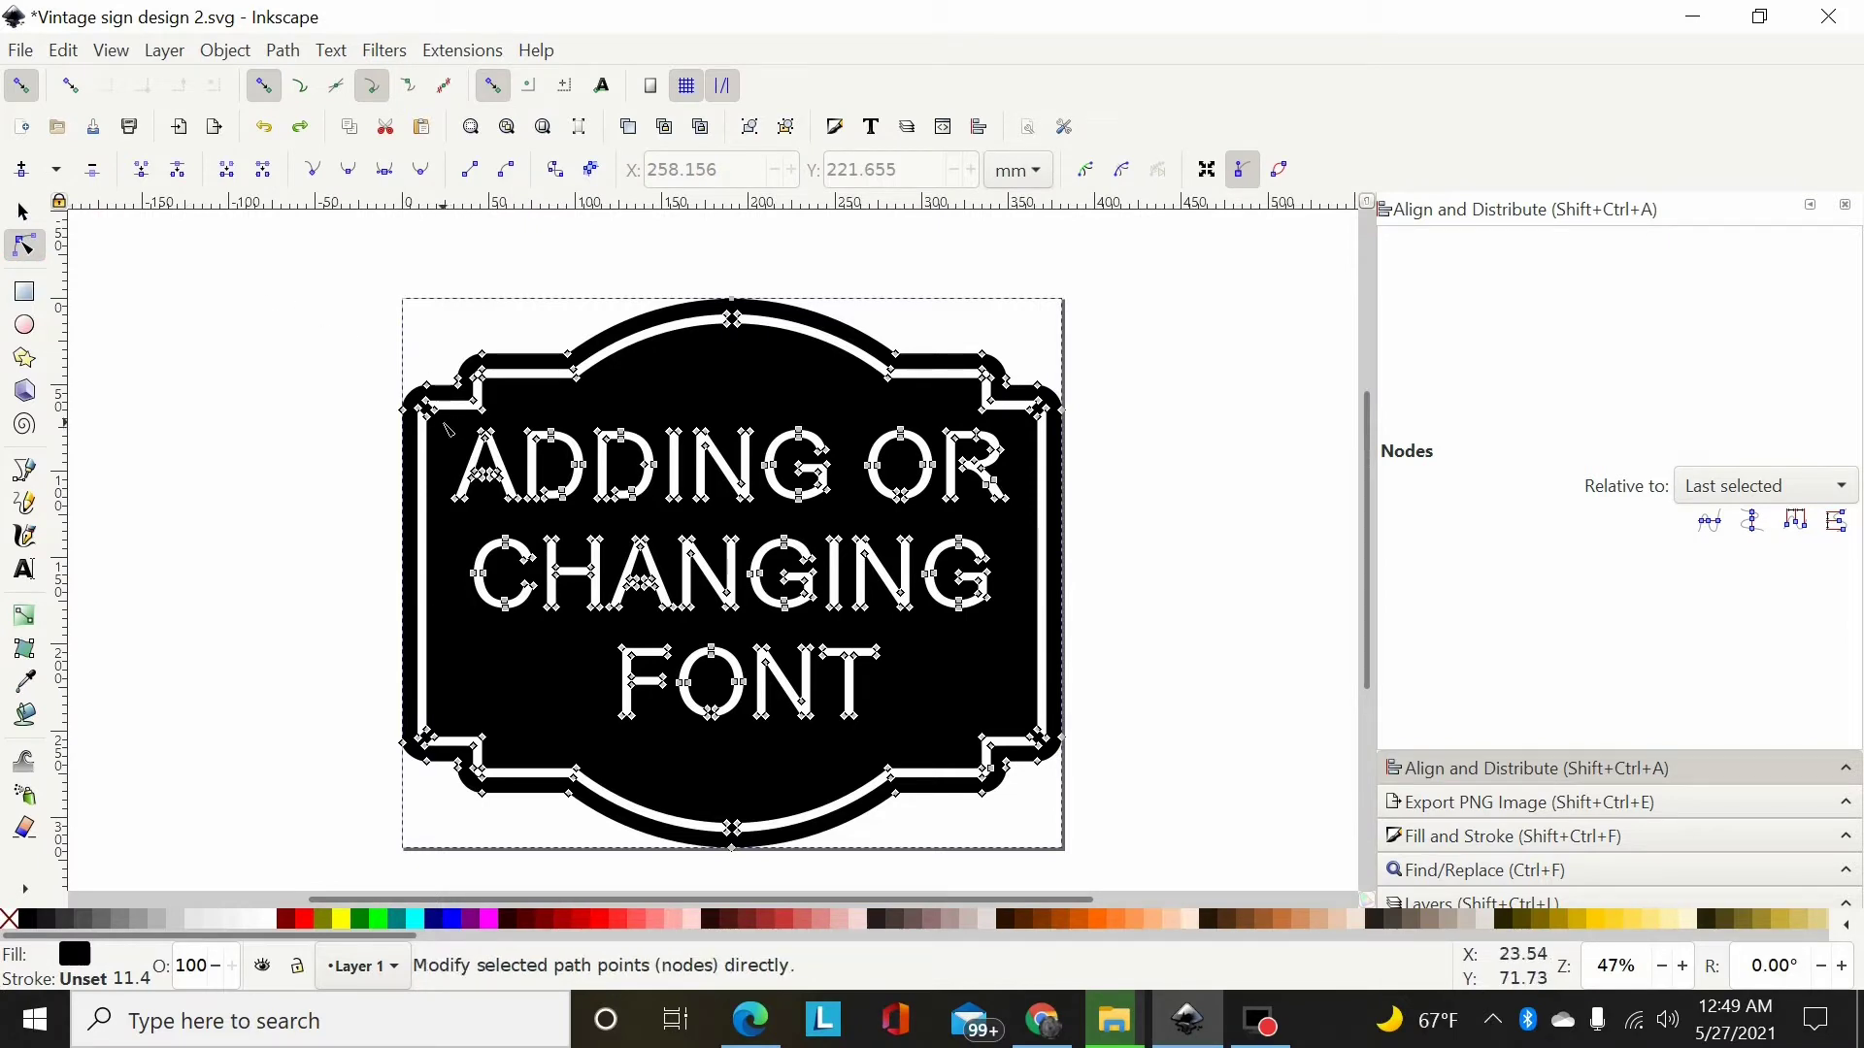
drag(444, 421, 1017, 729)
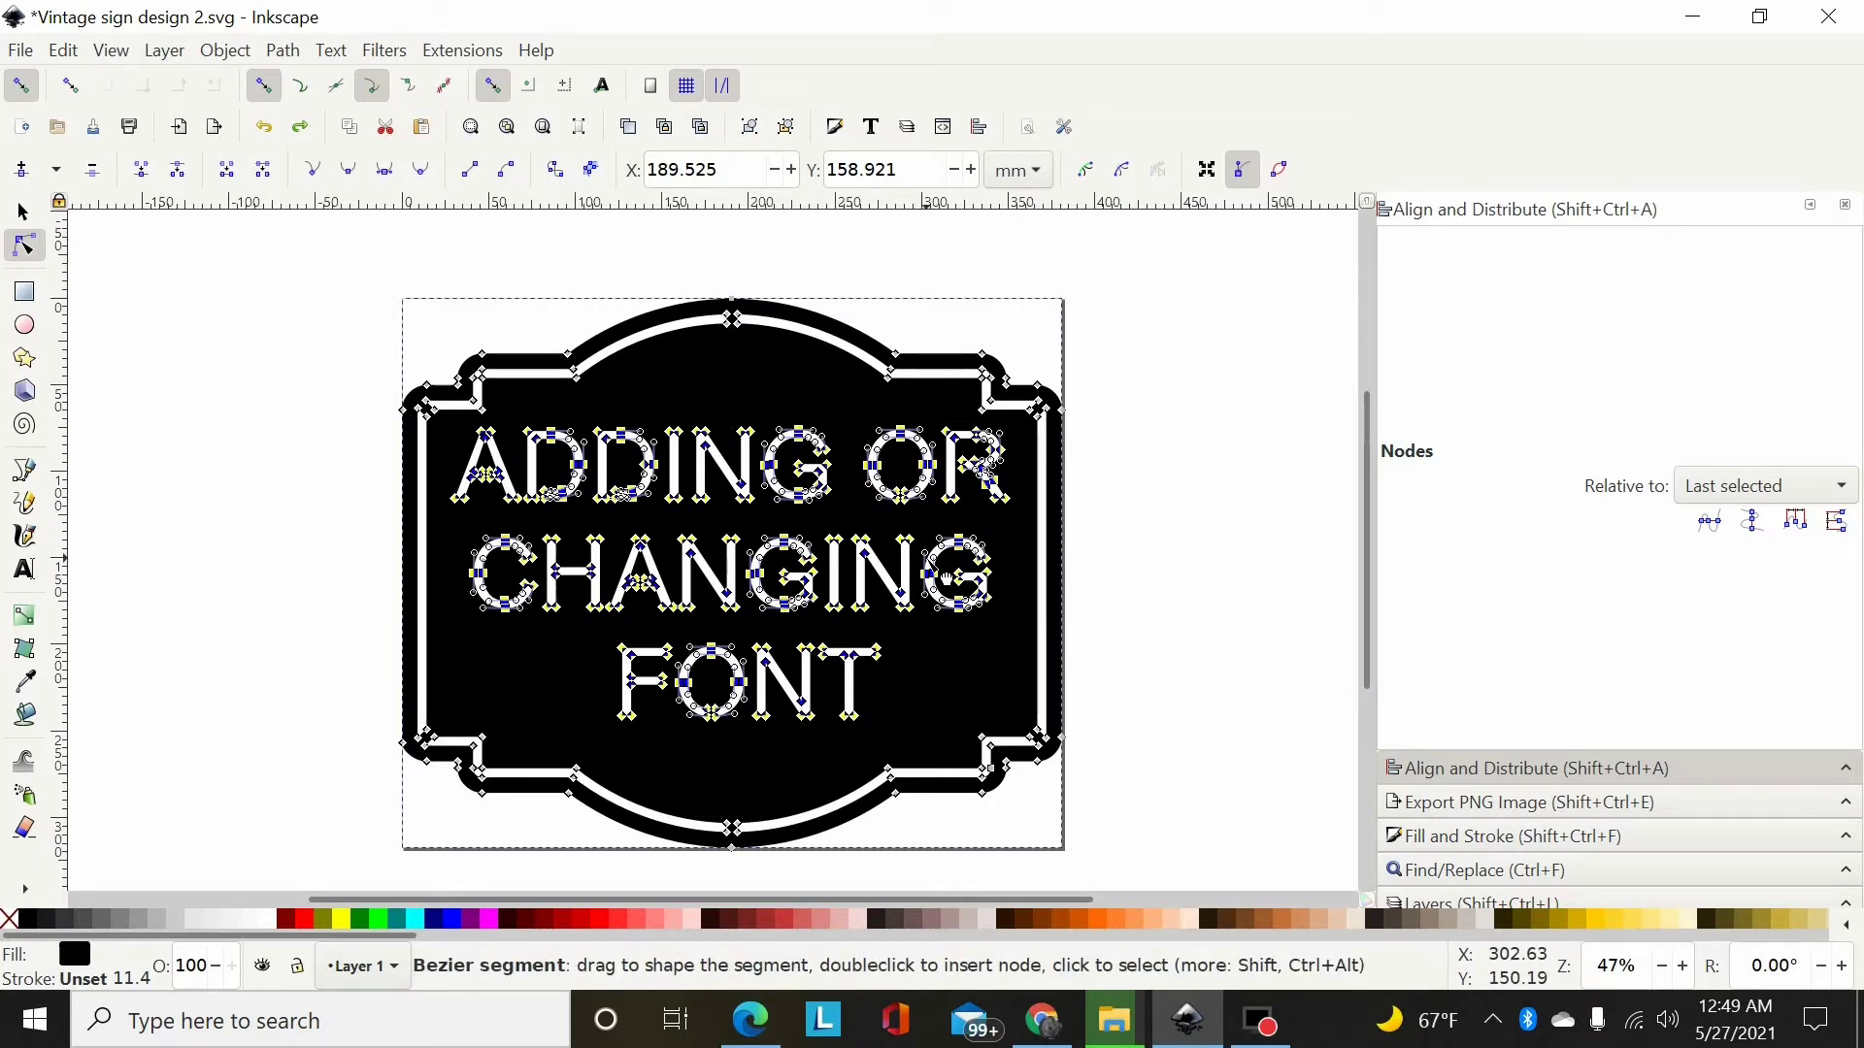
key(Delete)
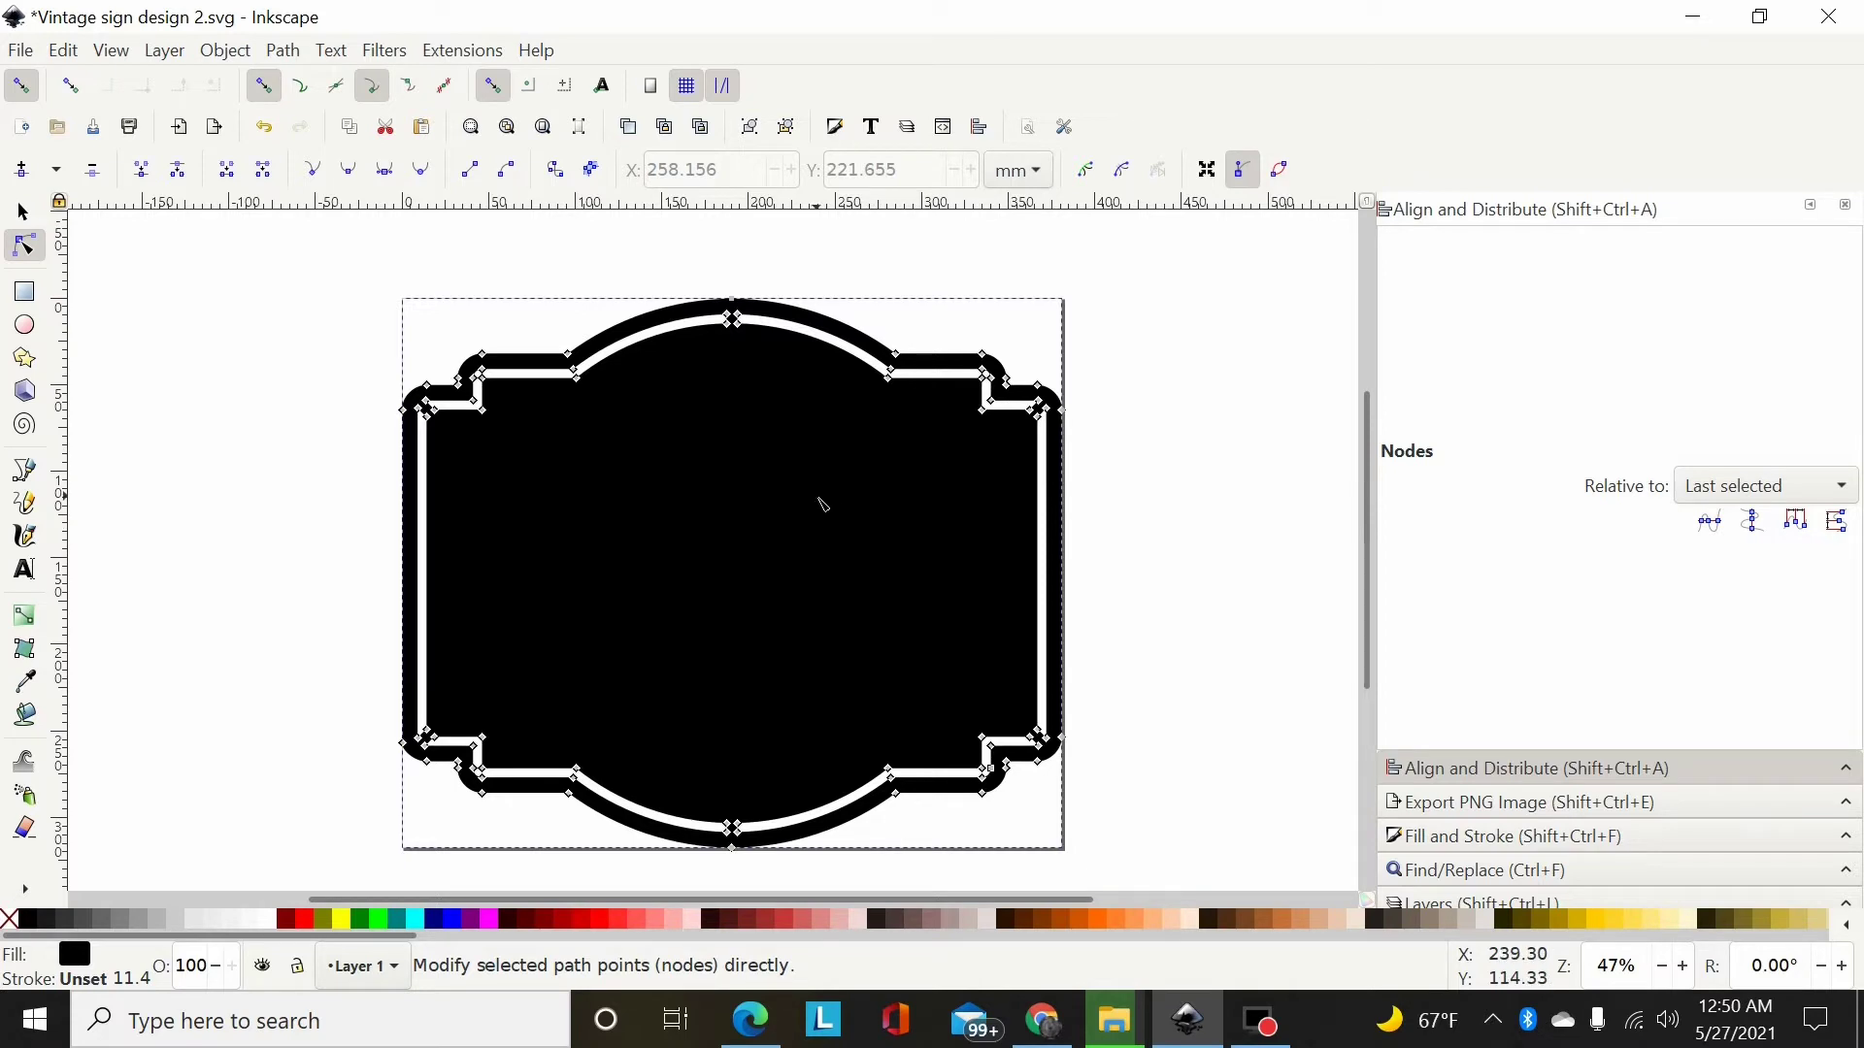
click(850, 252)
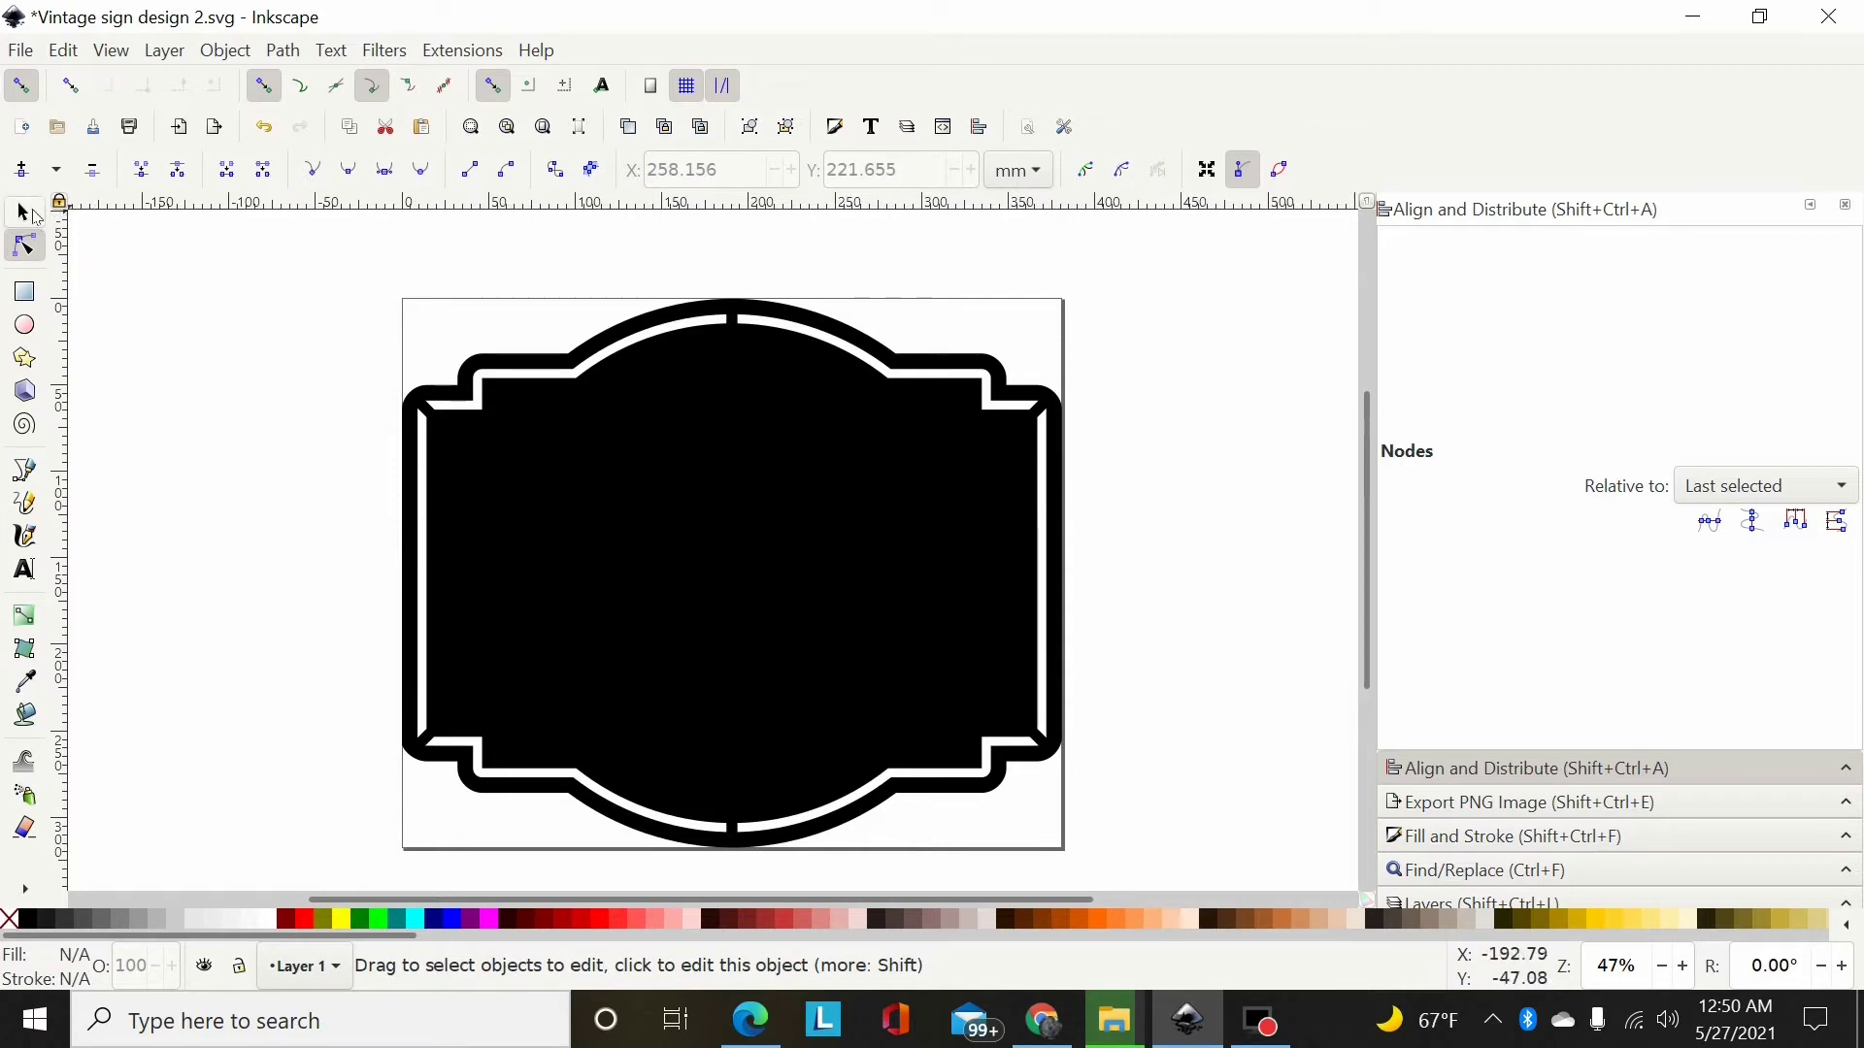
key(ctrl+z)
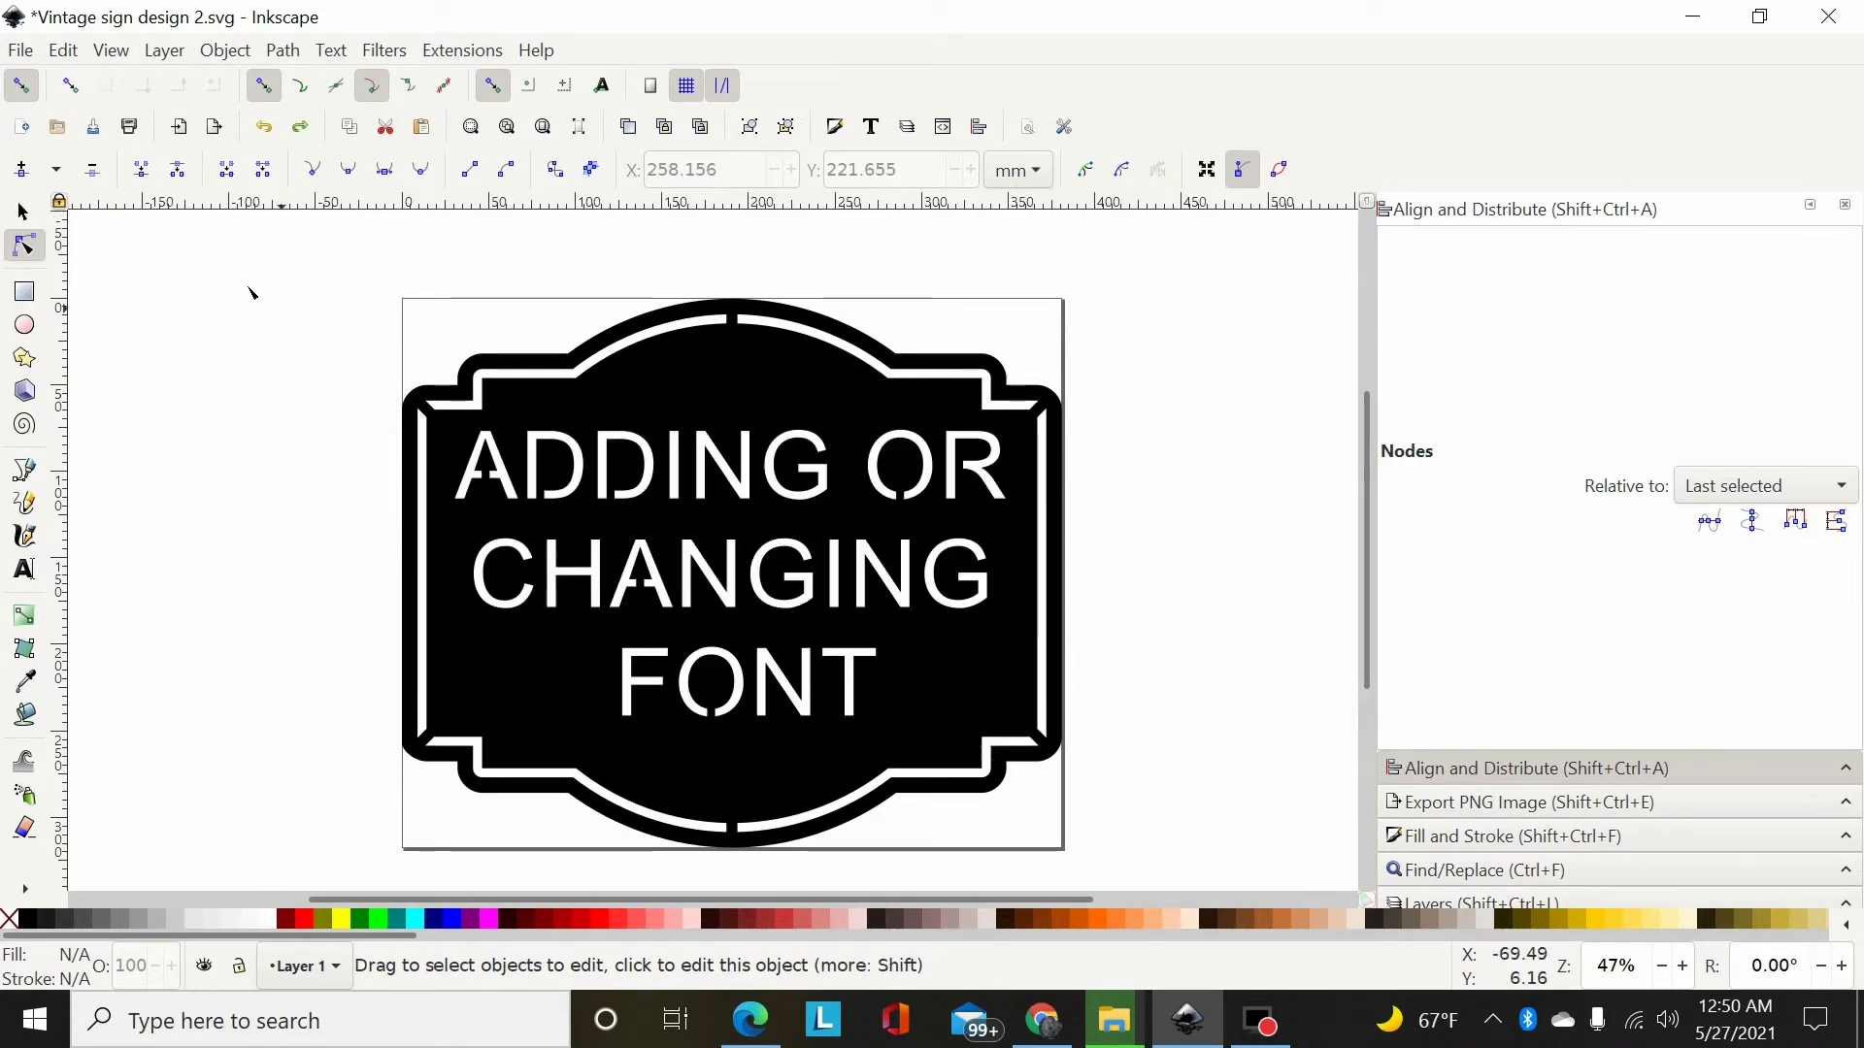
Break apart the sign path into separate pieces and clear the selection
click(23, 212)
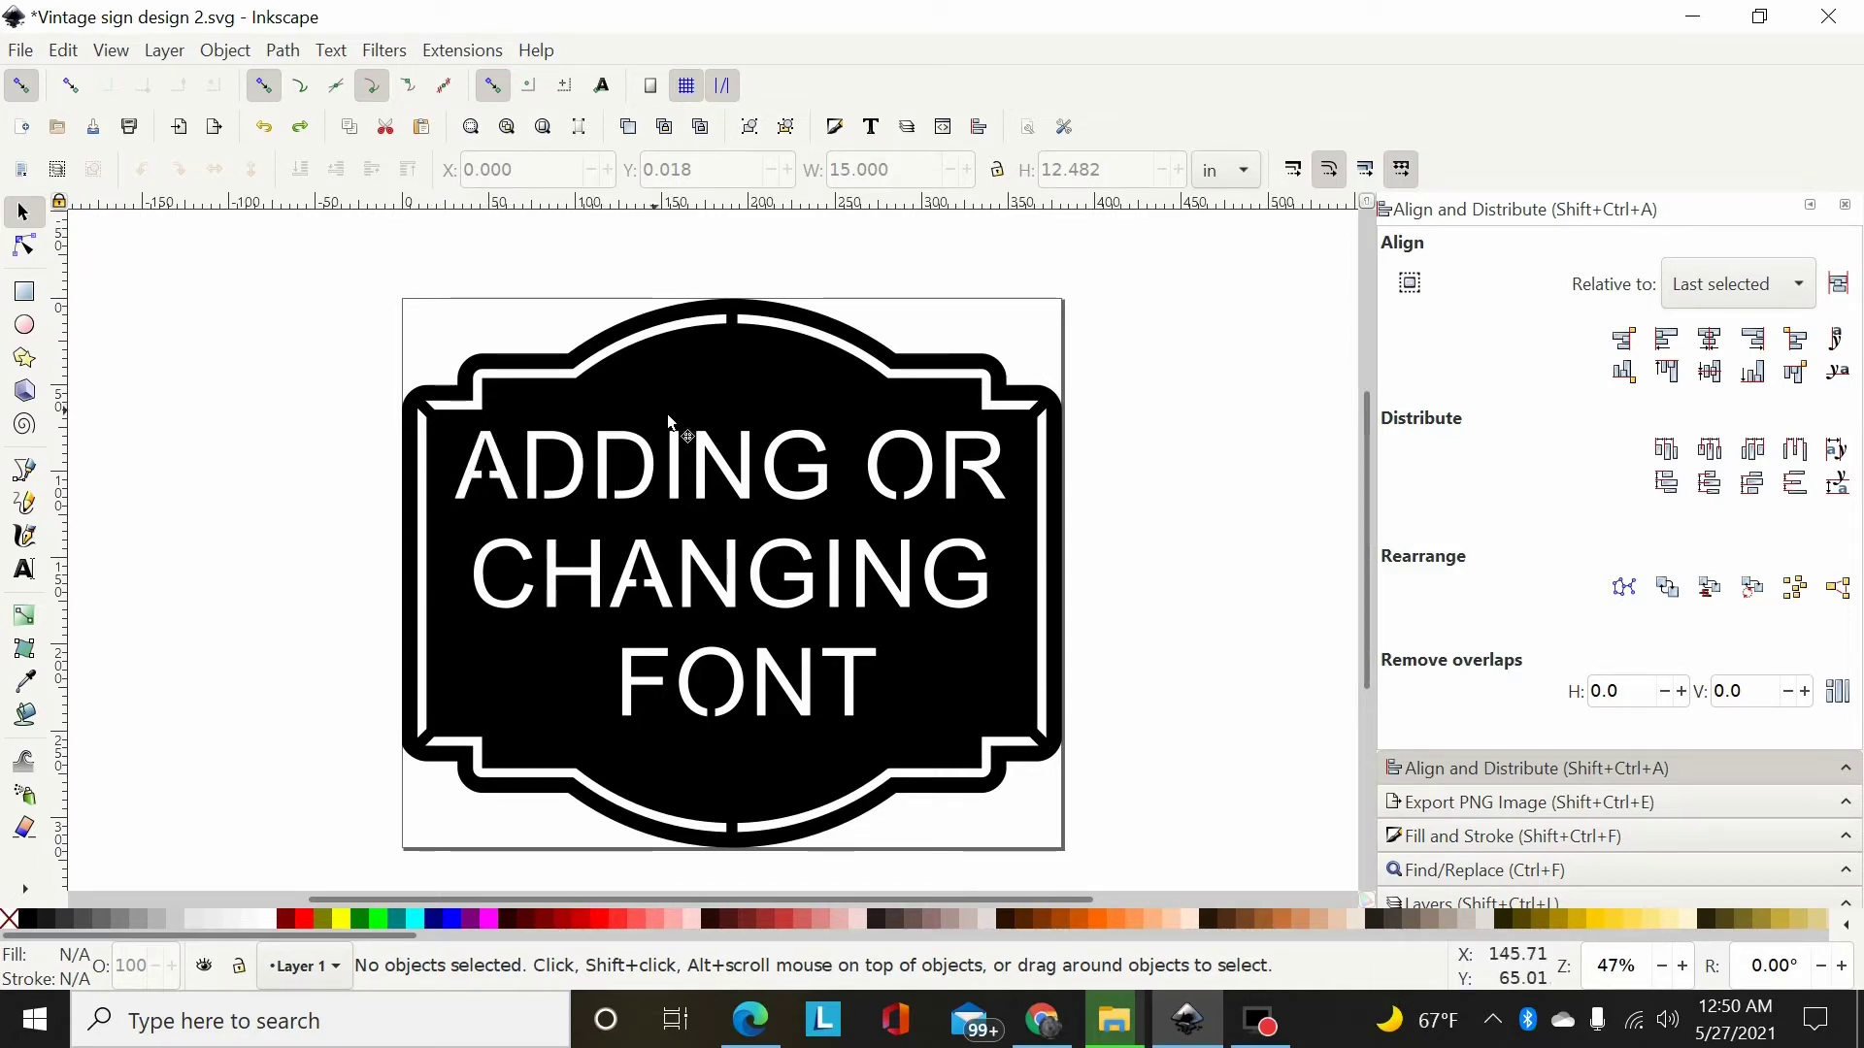
click(559, 397)
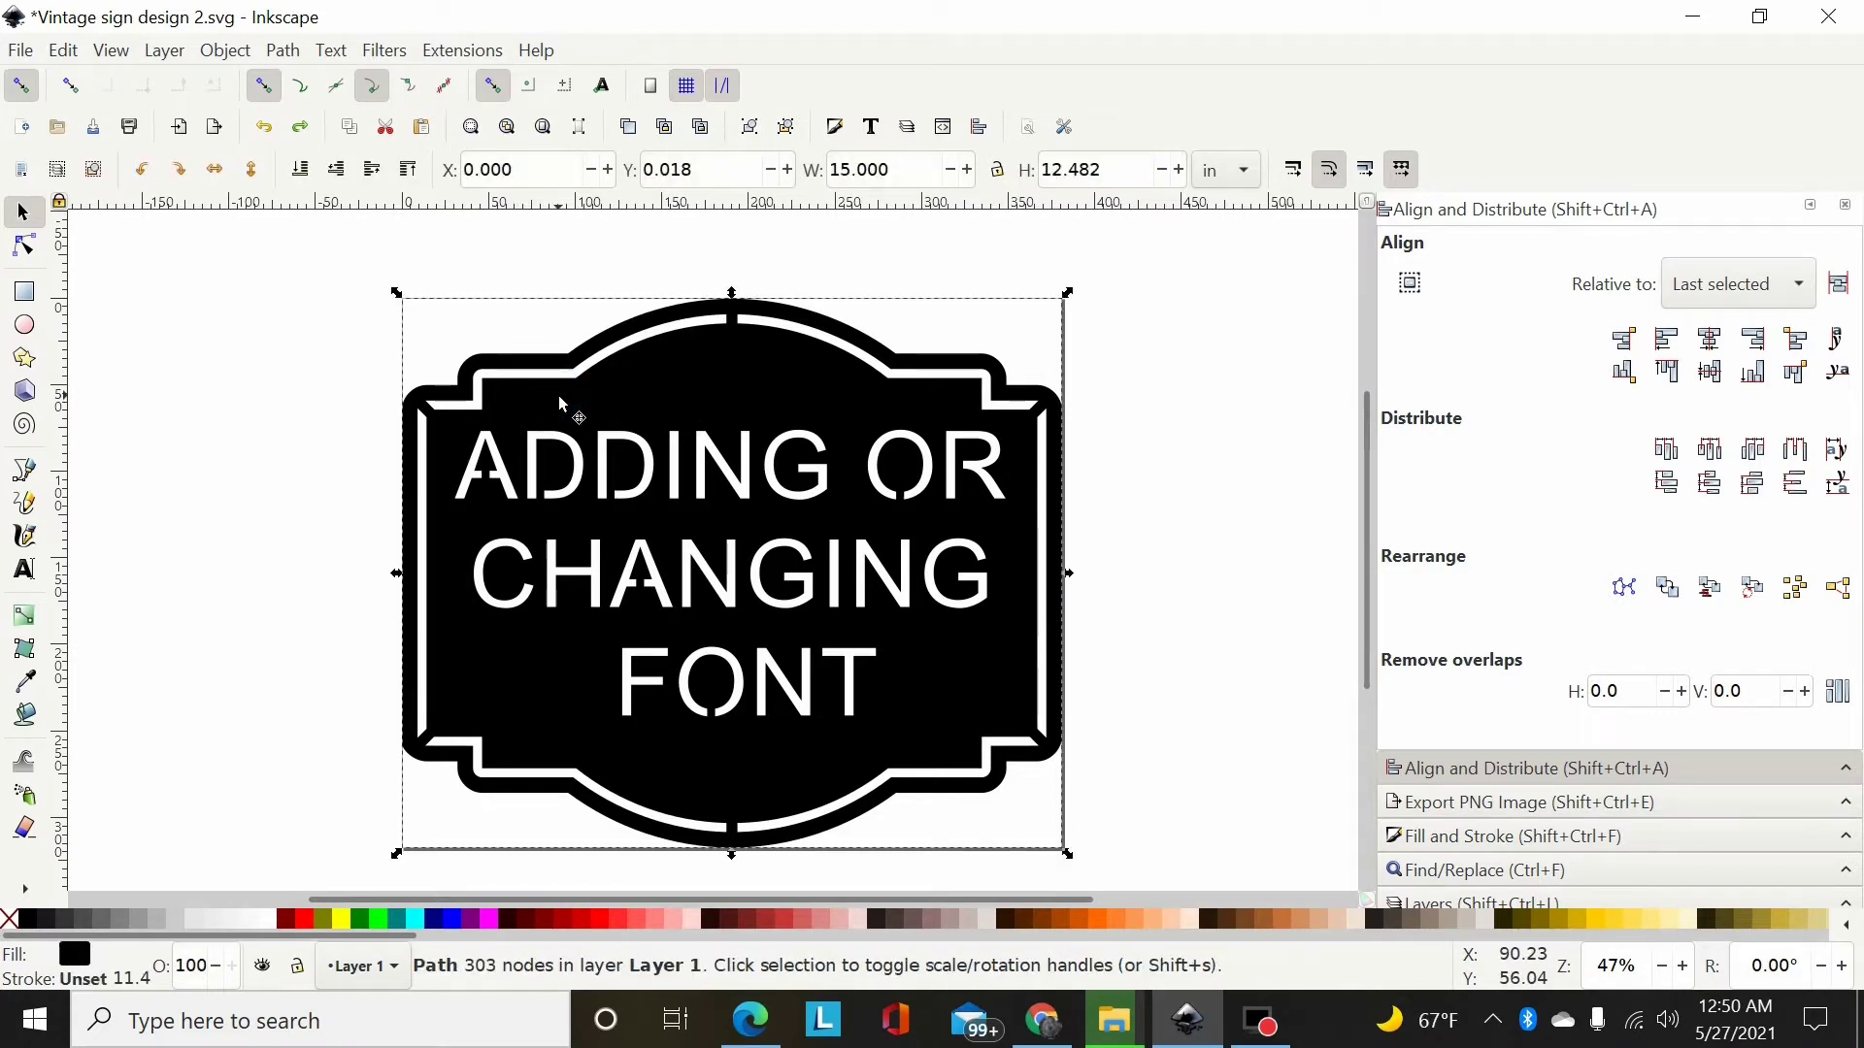
click(289, 55)
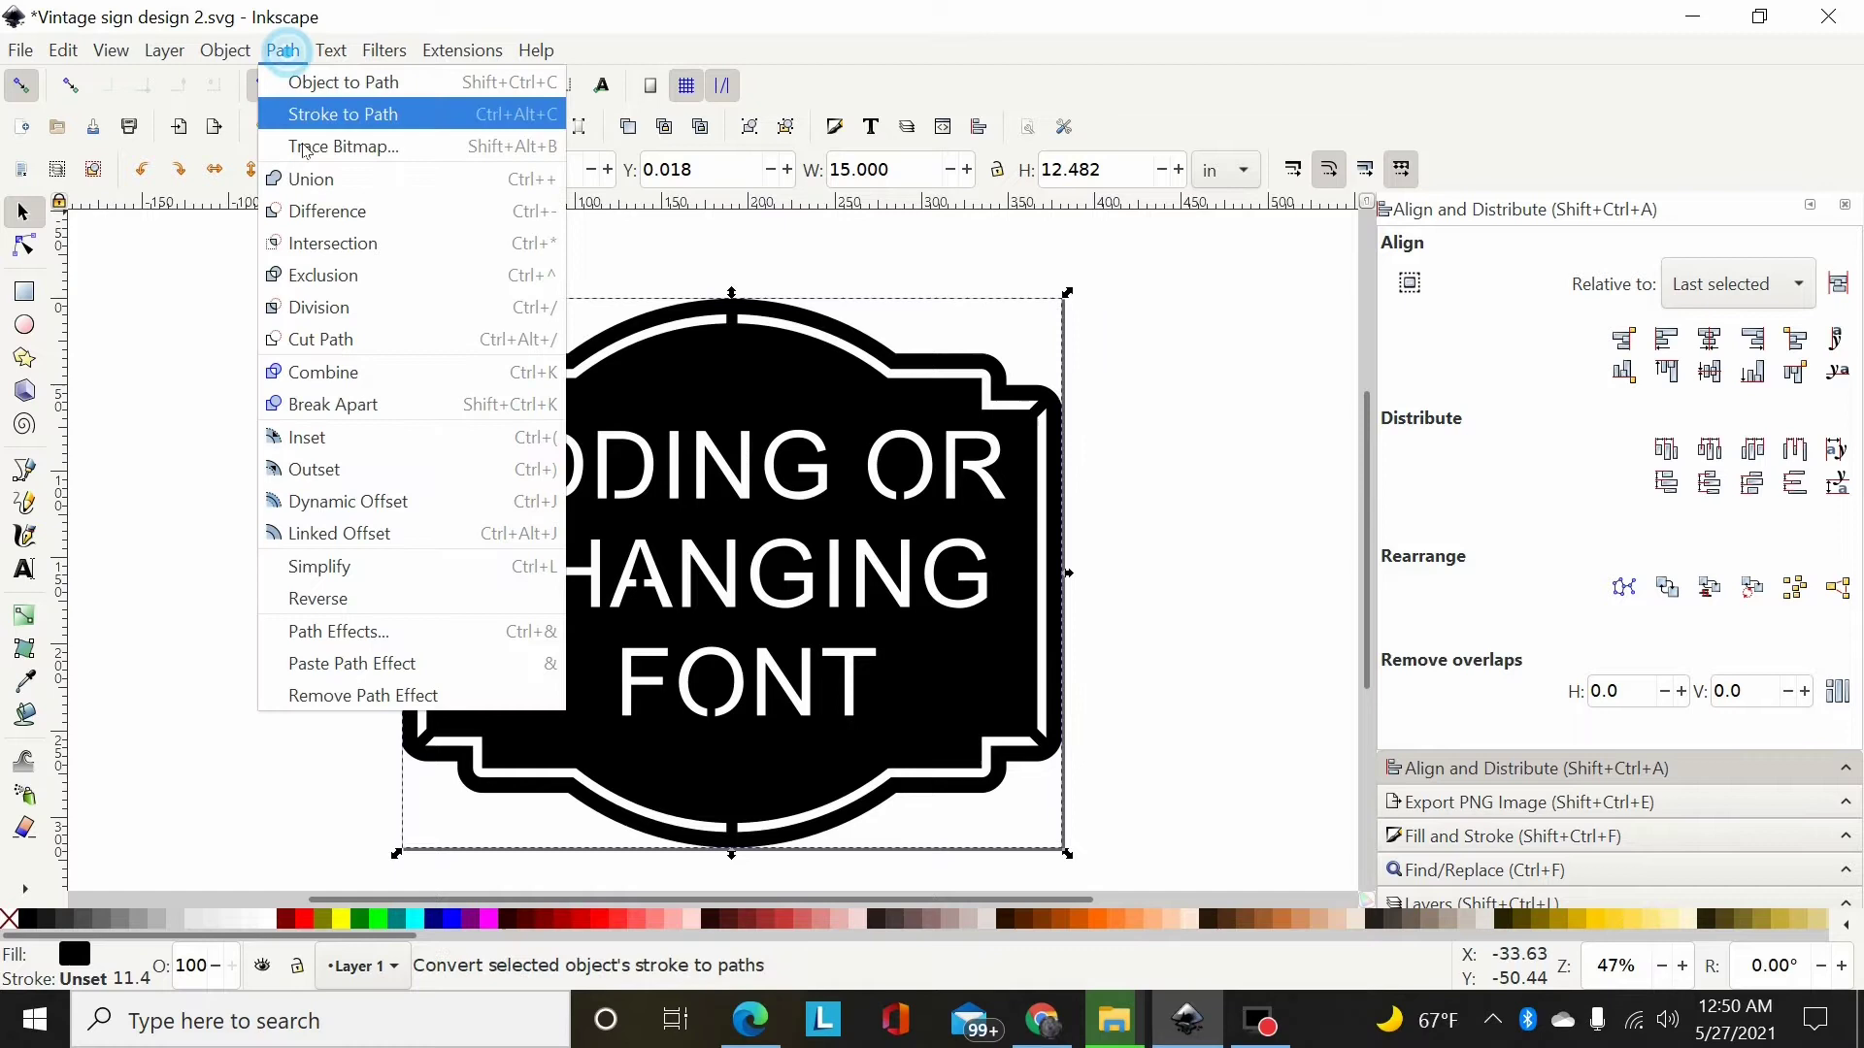
click(328, 405)
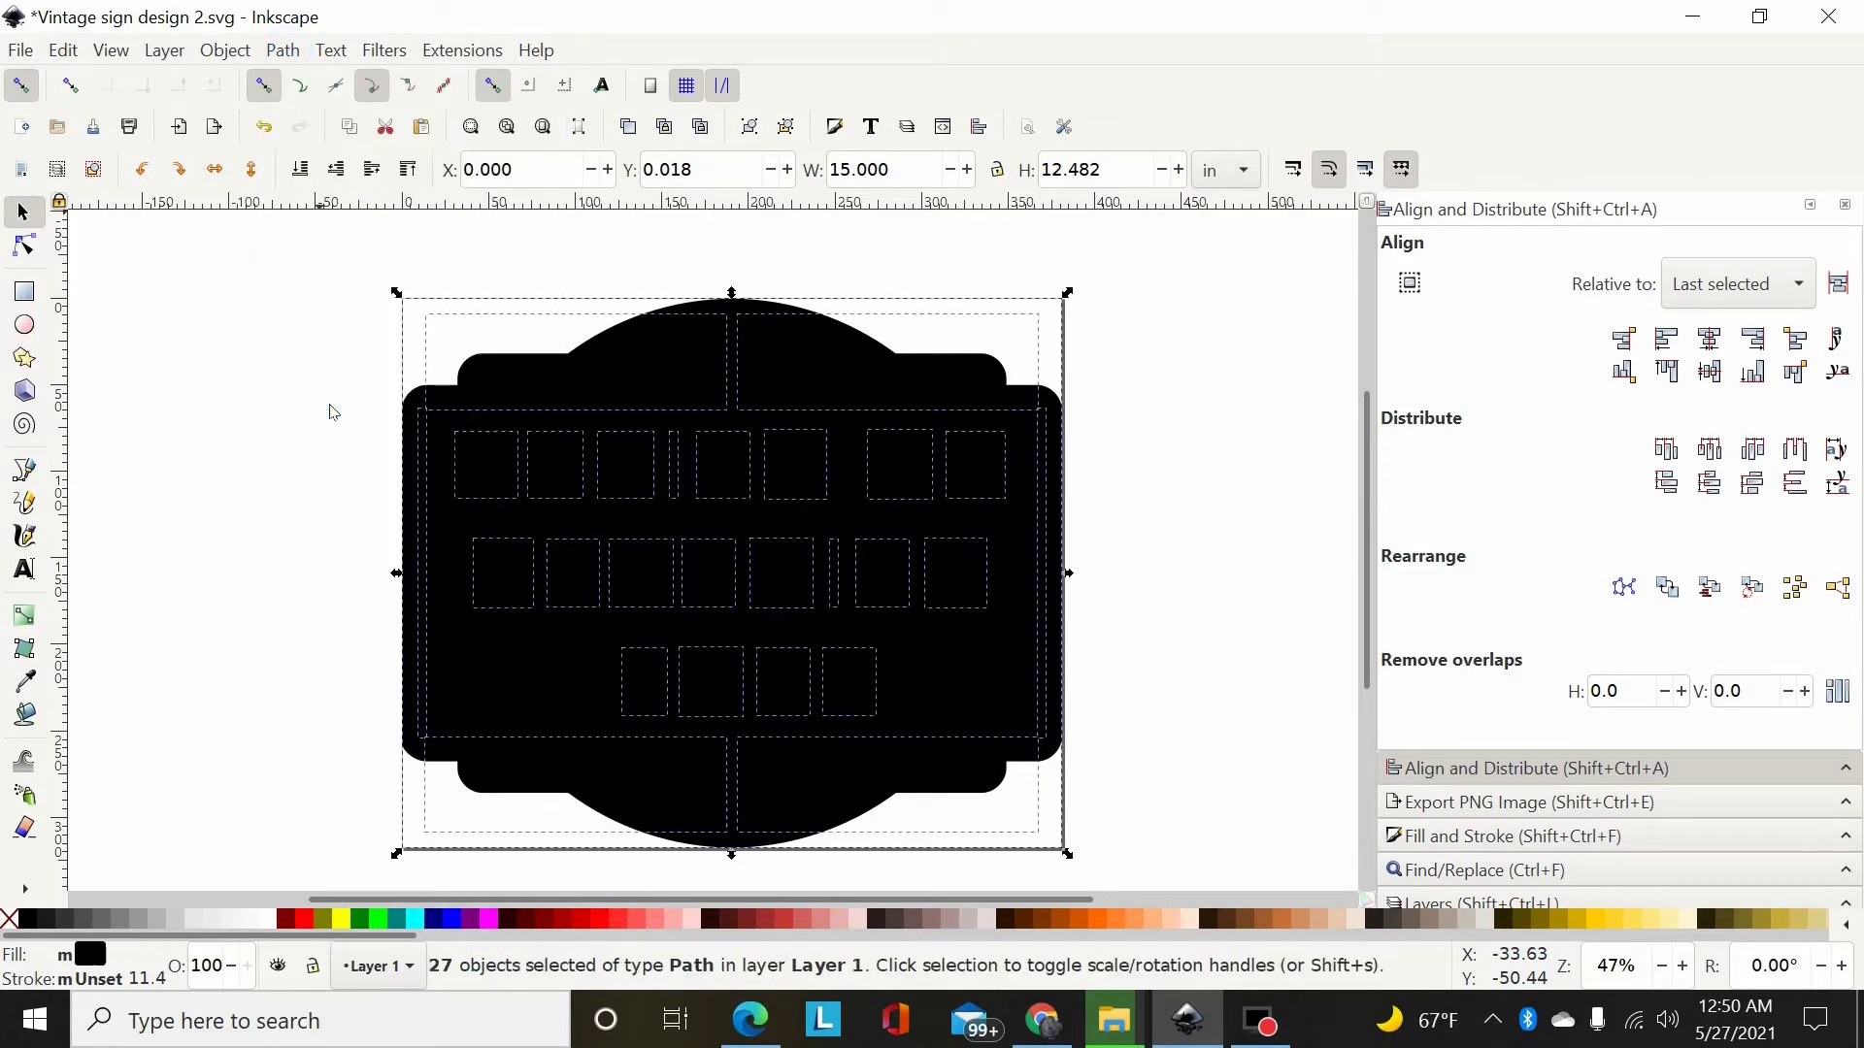
click(337, 375)
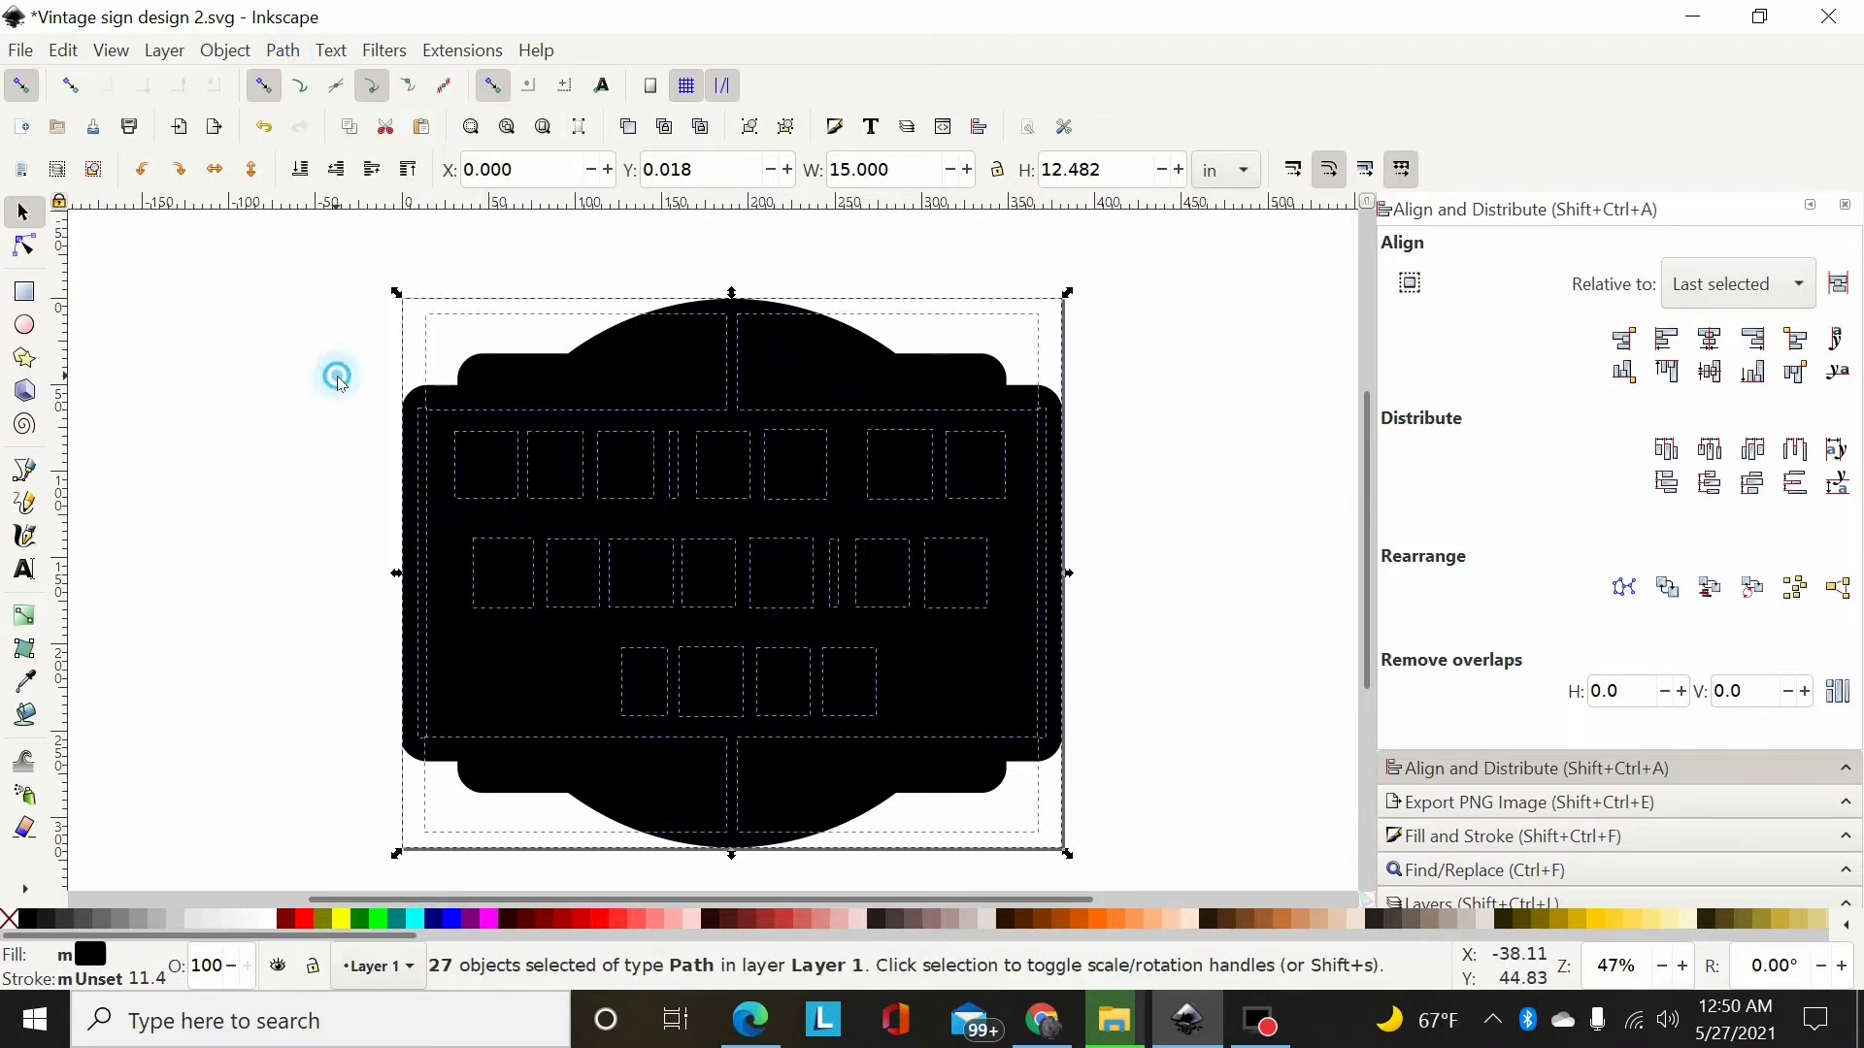
Fill the sign's outer background shape with red so the pieces on it can be told apart
click(410, 410)
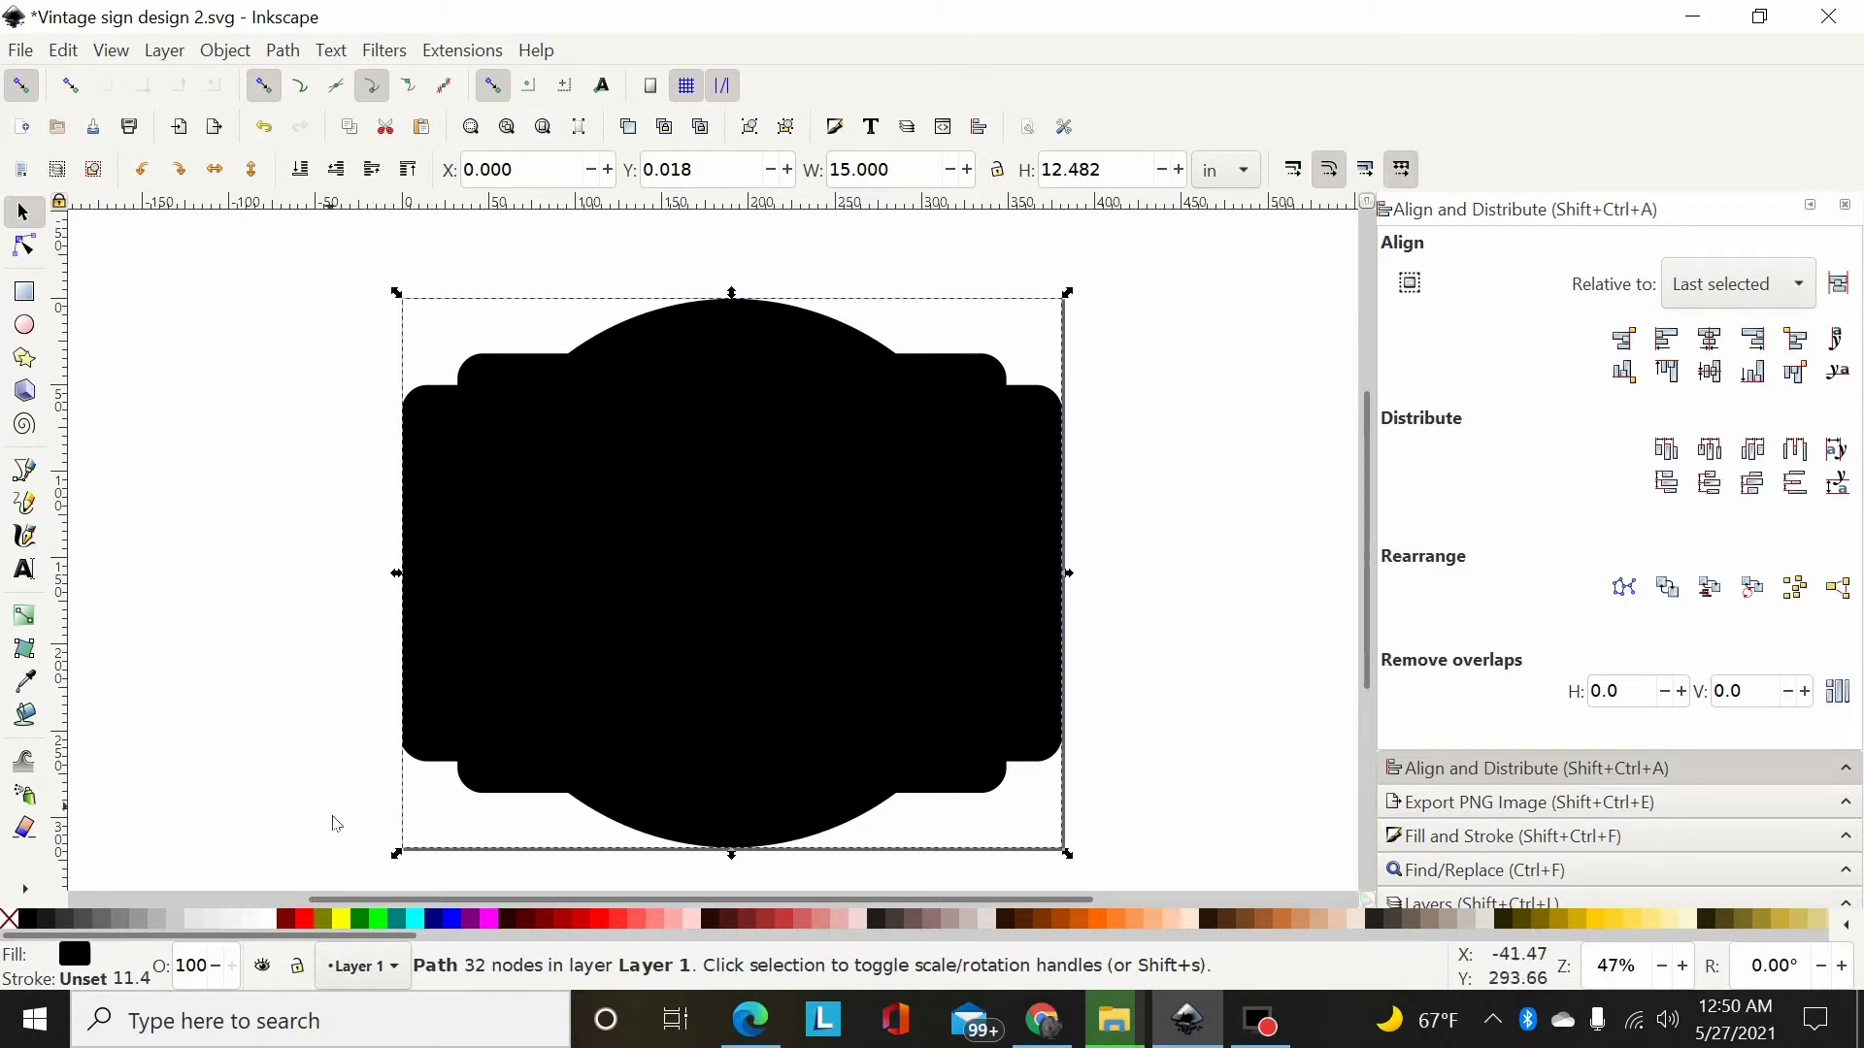
click(309, 919)
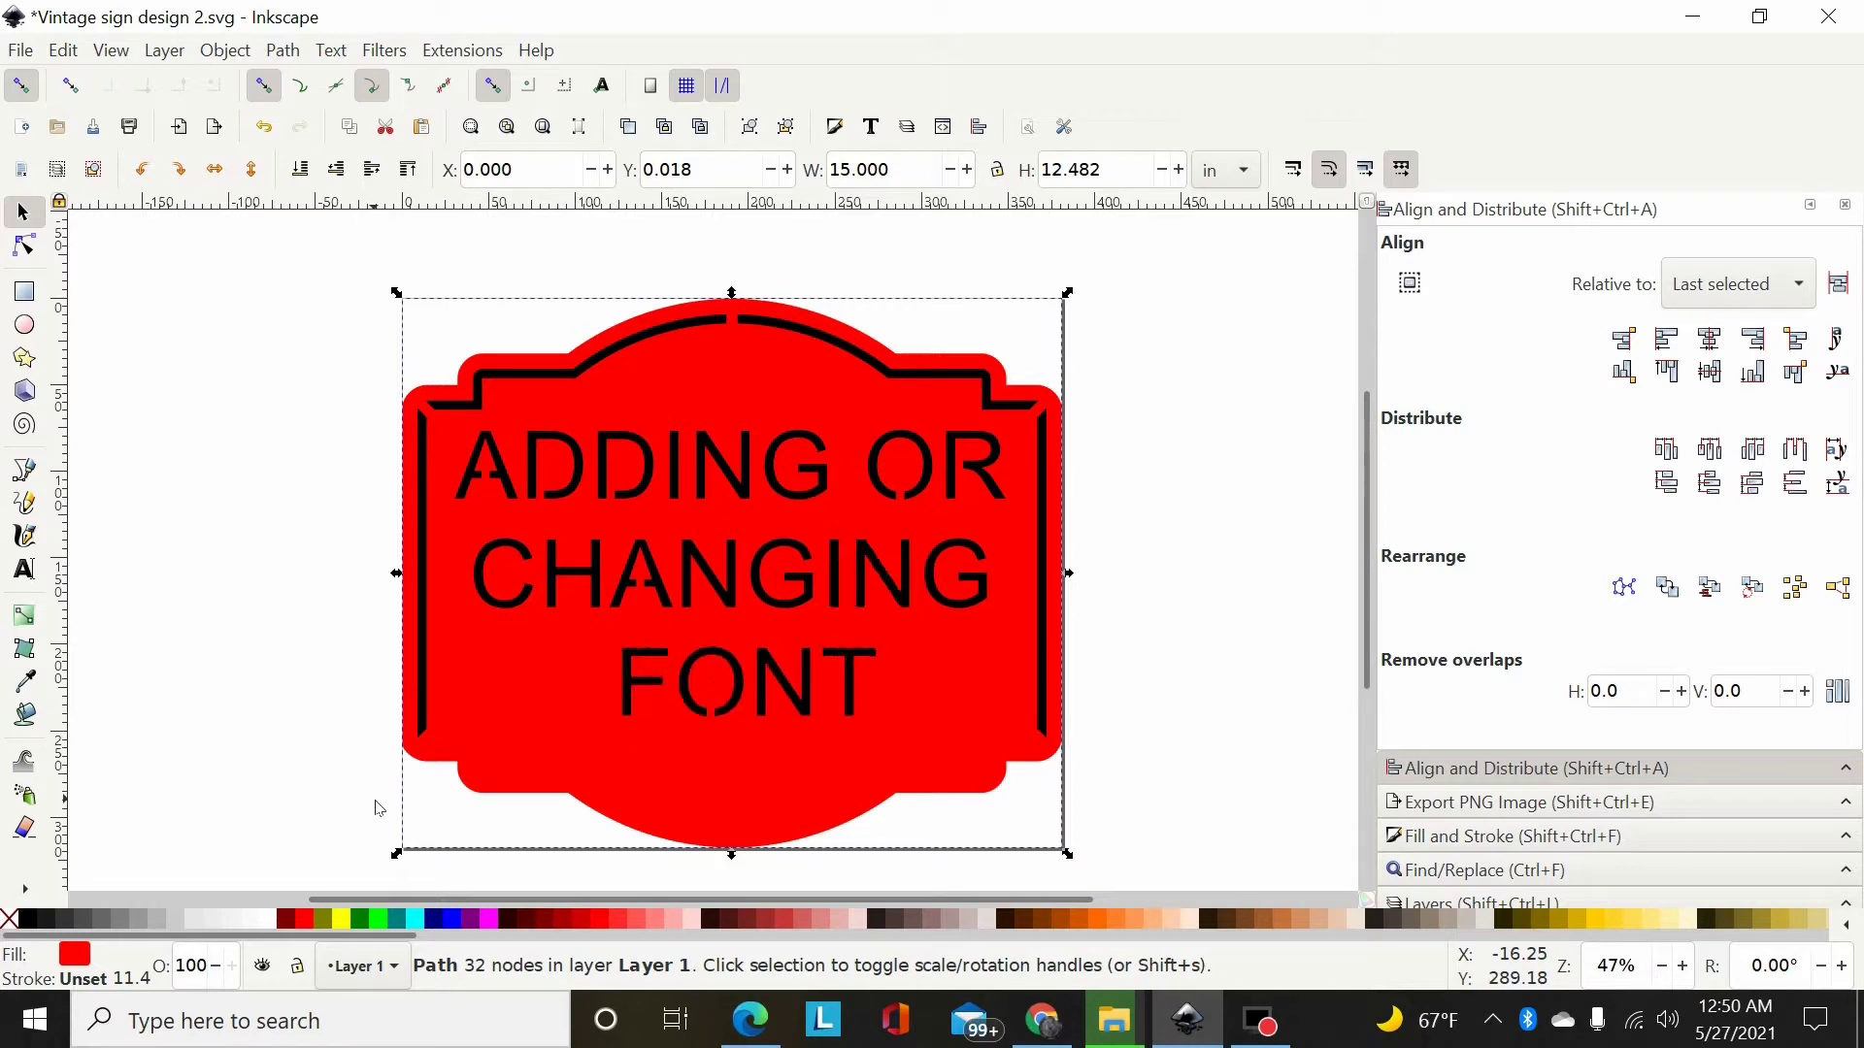
click(327, 524)
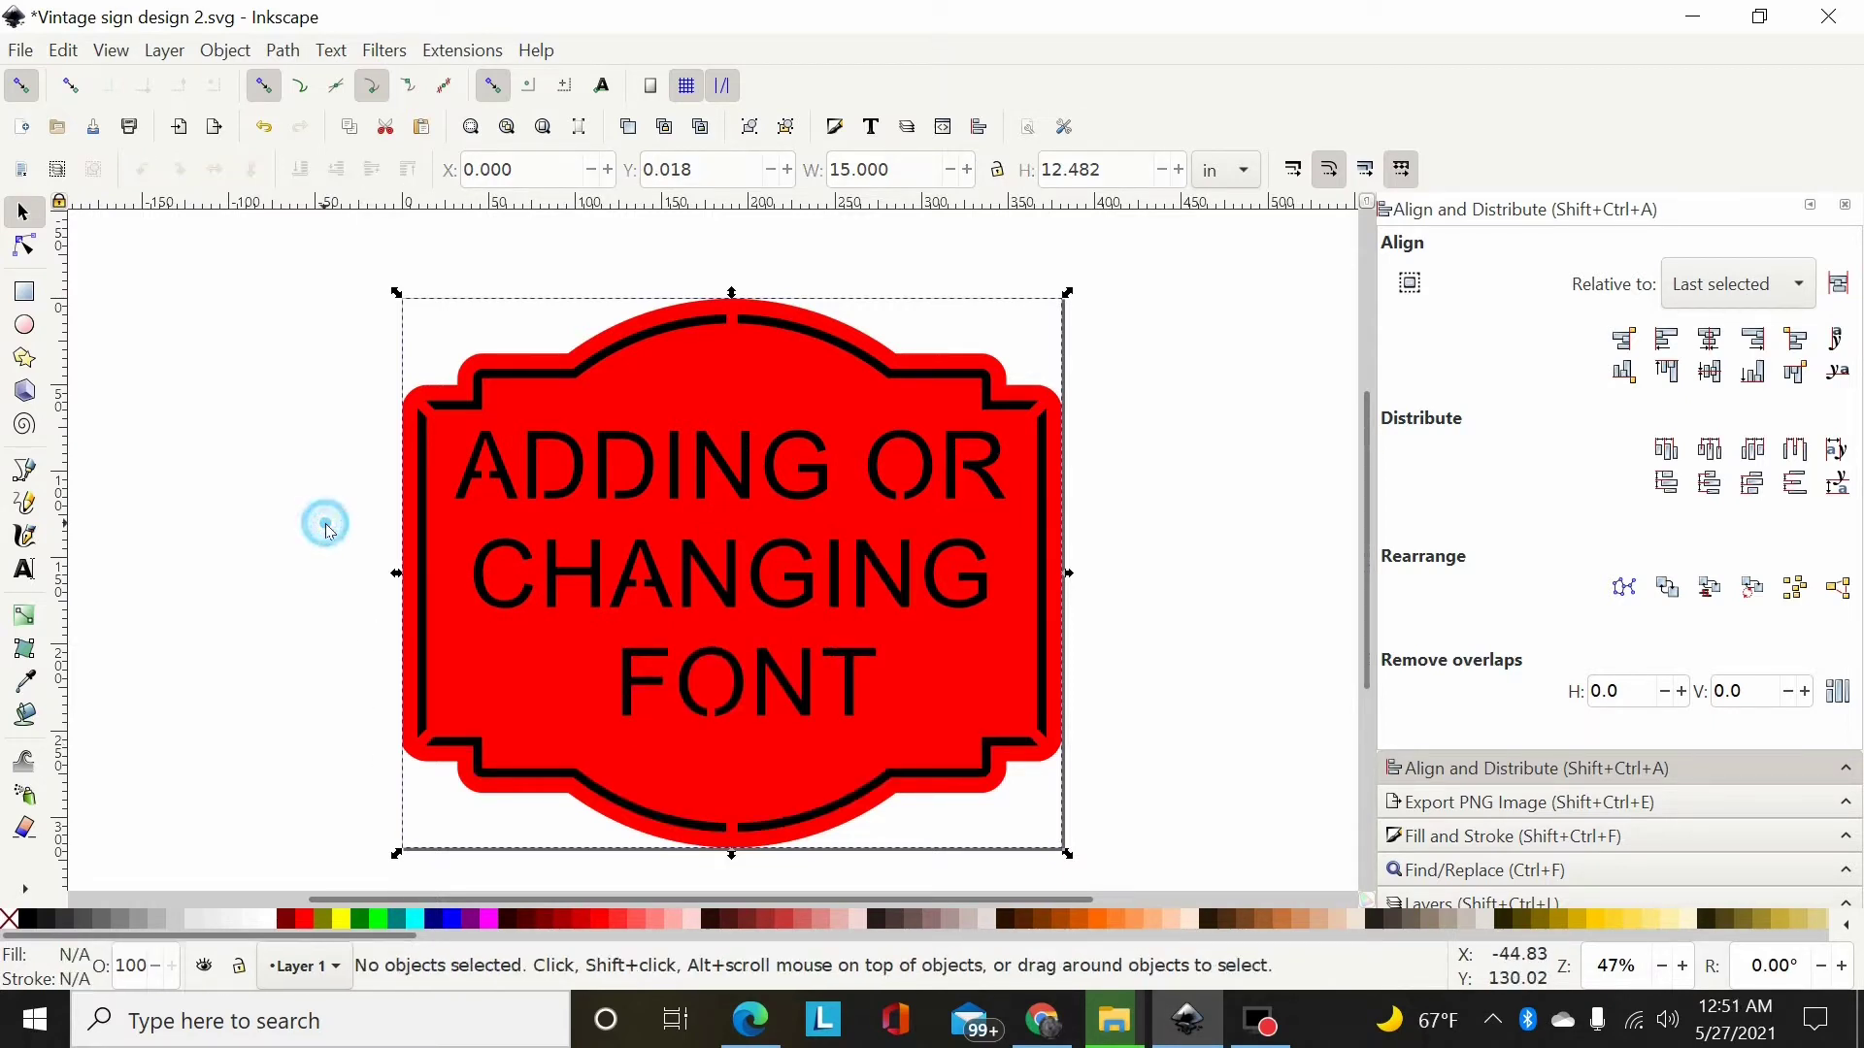
Delete the letters A, D, D, I and G of the word ADDING one by one
click(491, 470)
key(Delete)
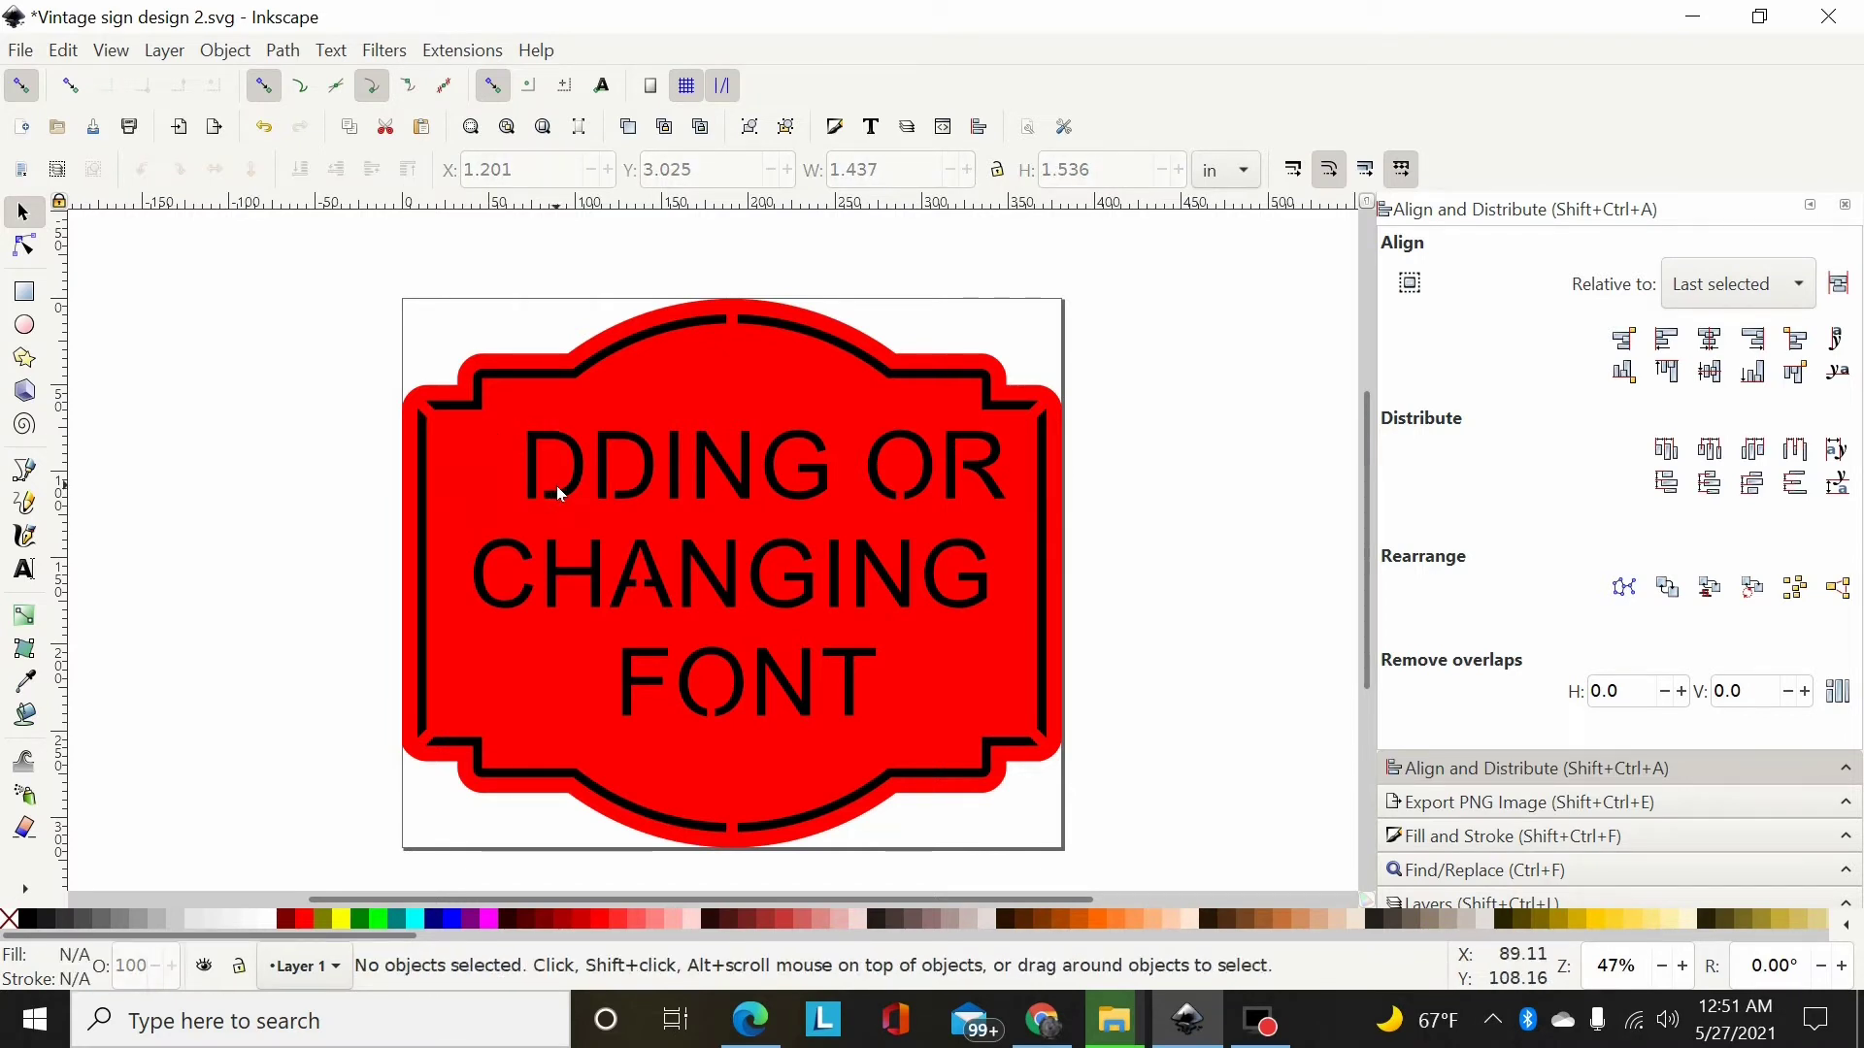
click(559, 488)
key(Delete)
click(600, 475)
key(Delete)
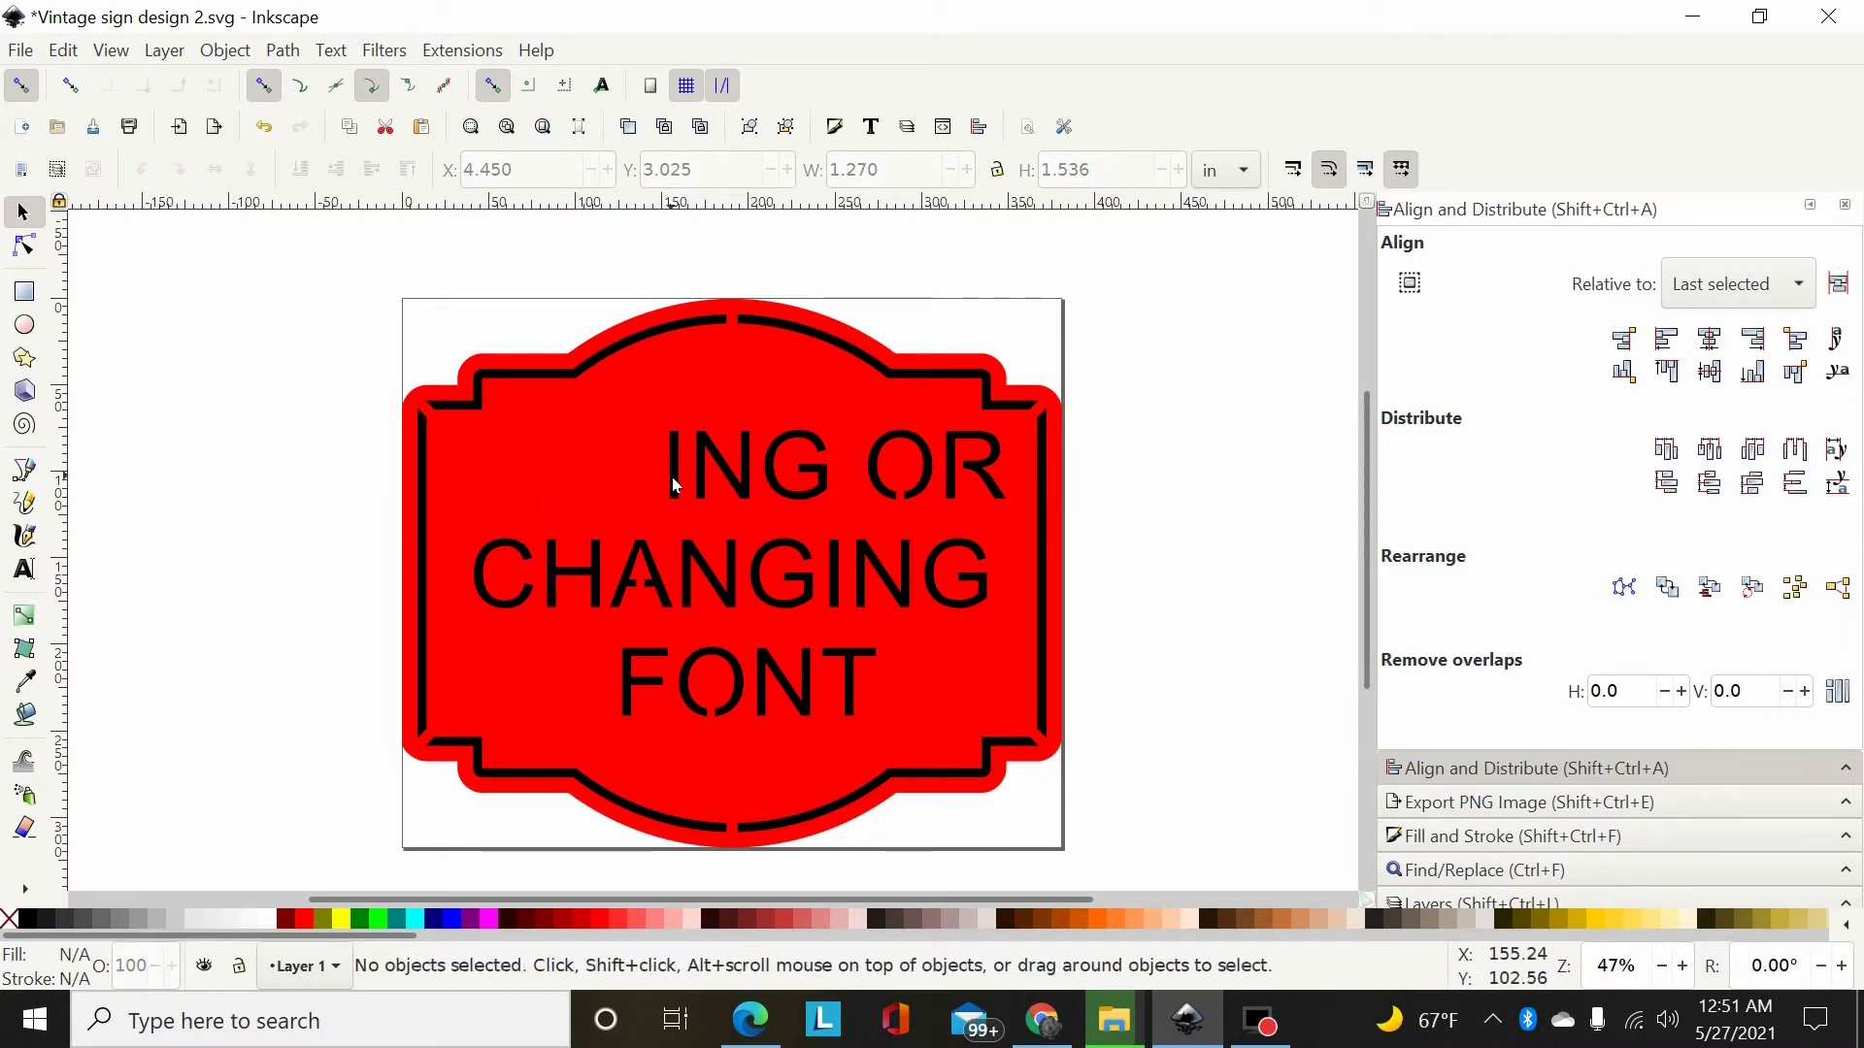
click(672, 476)
key(Delete)
click(766, 471)
key(Delete)
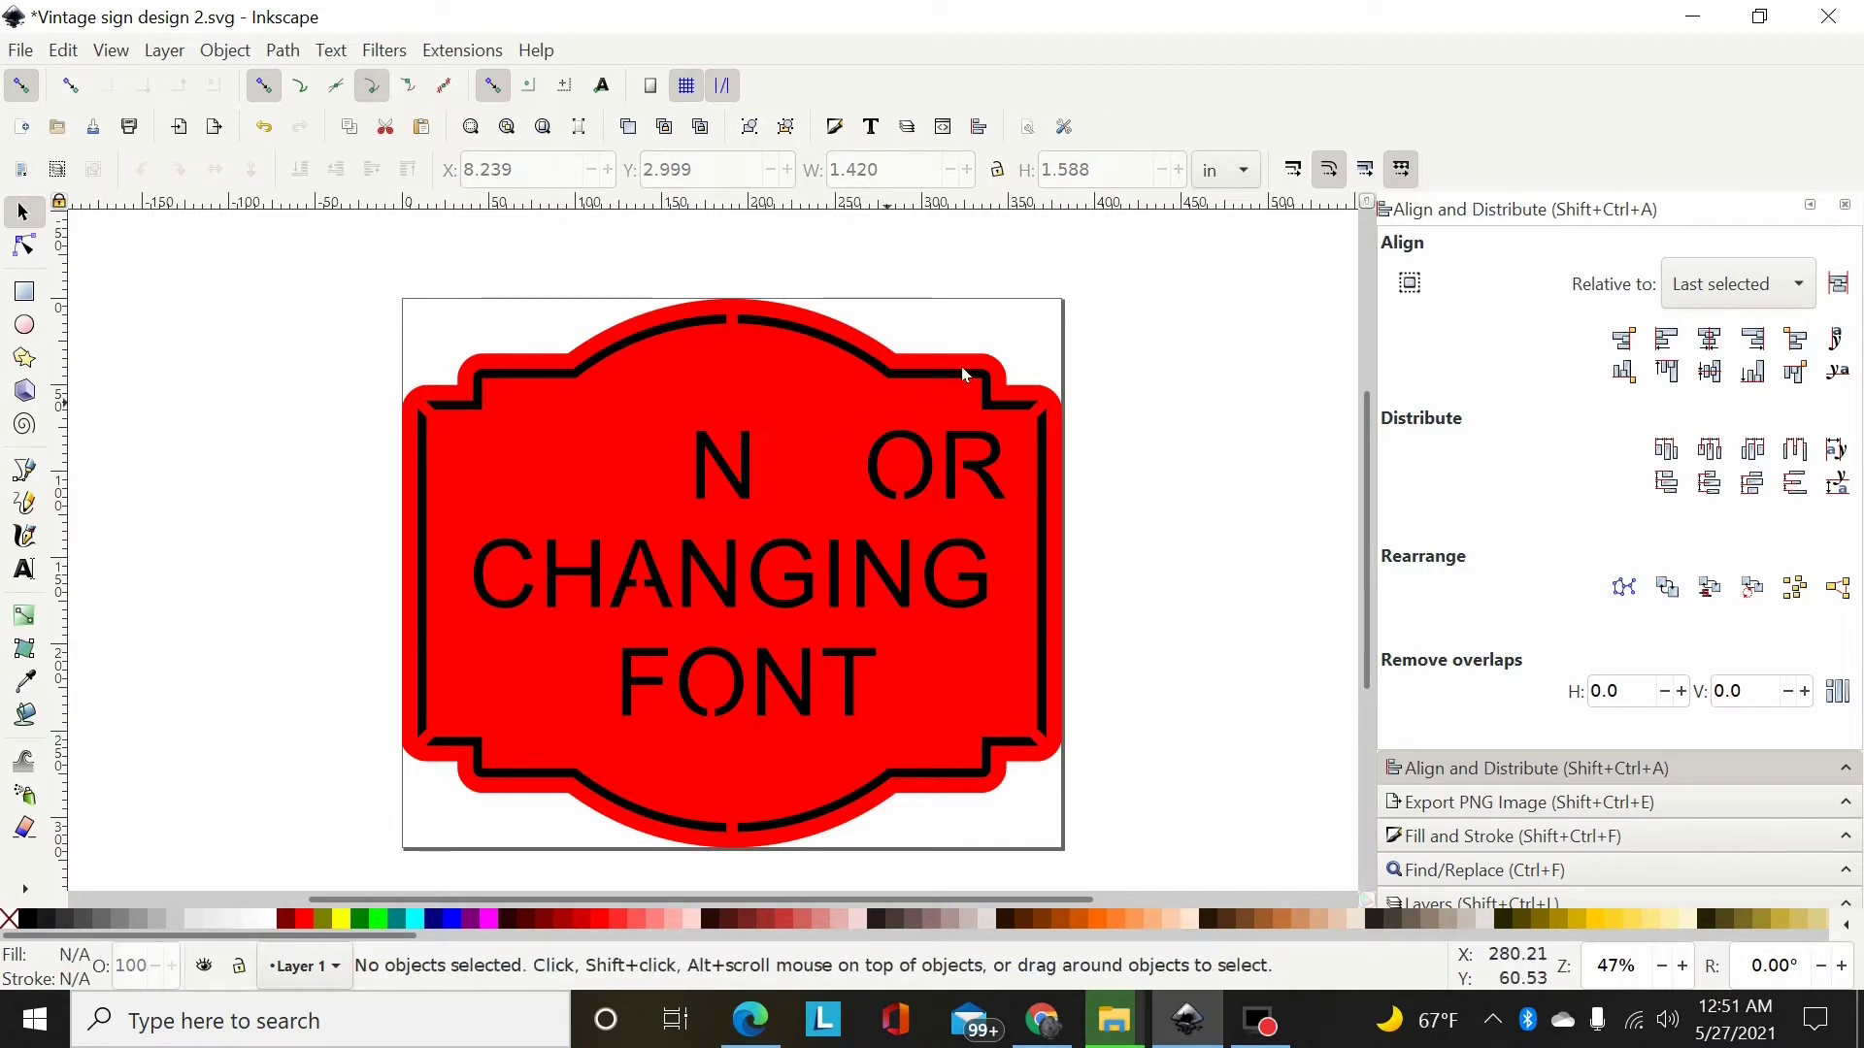
Delete all the remaining letters of the three text lines, keeping the border pieces
drag(1167, 399, 452, 633)
key(Delete)
drag(1157, 593, 544, 734)
key(Delete)
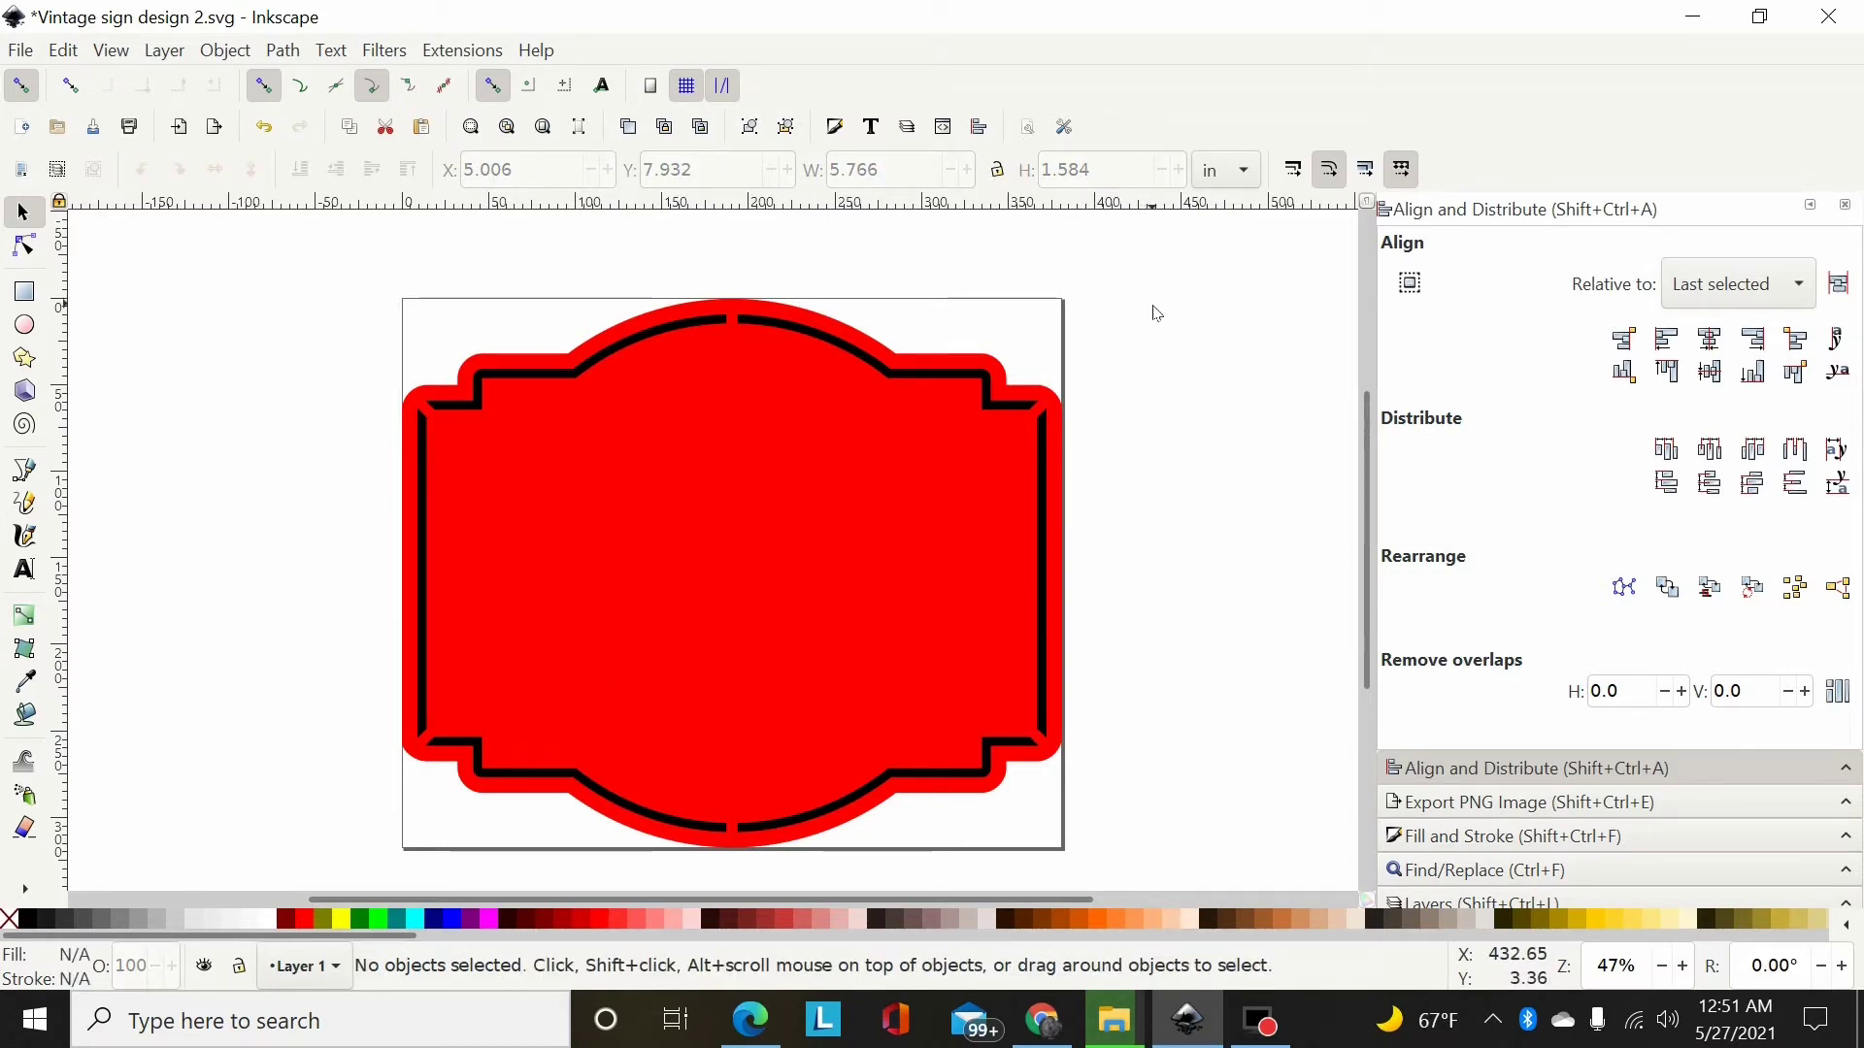
Unite all the black inner border pieces into one path with Union
drag(1153, 305, 341, 843)
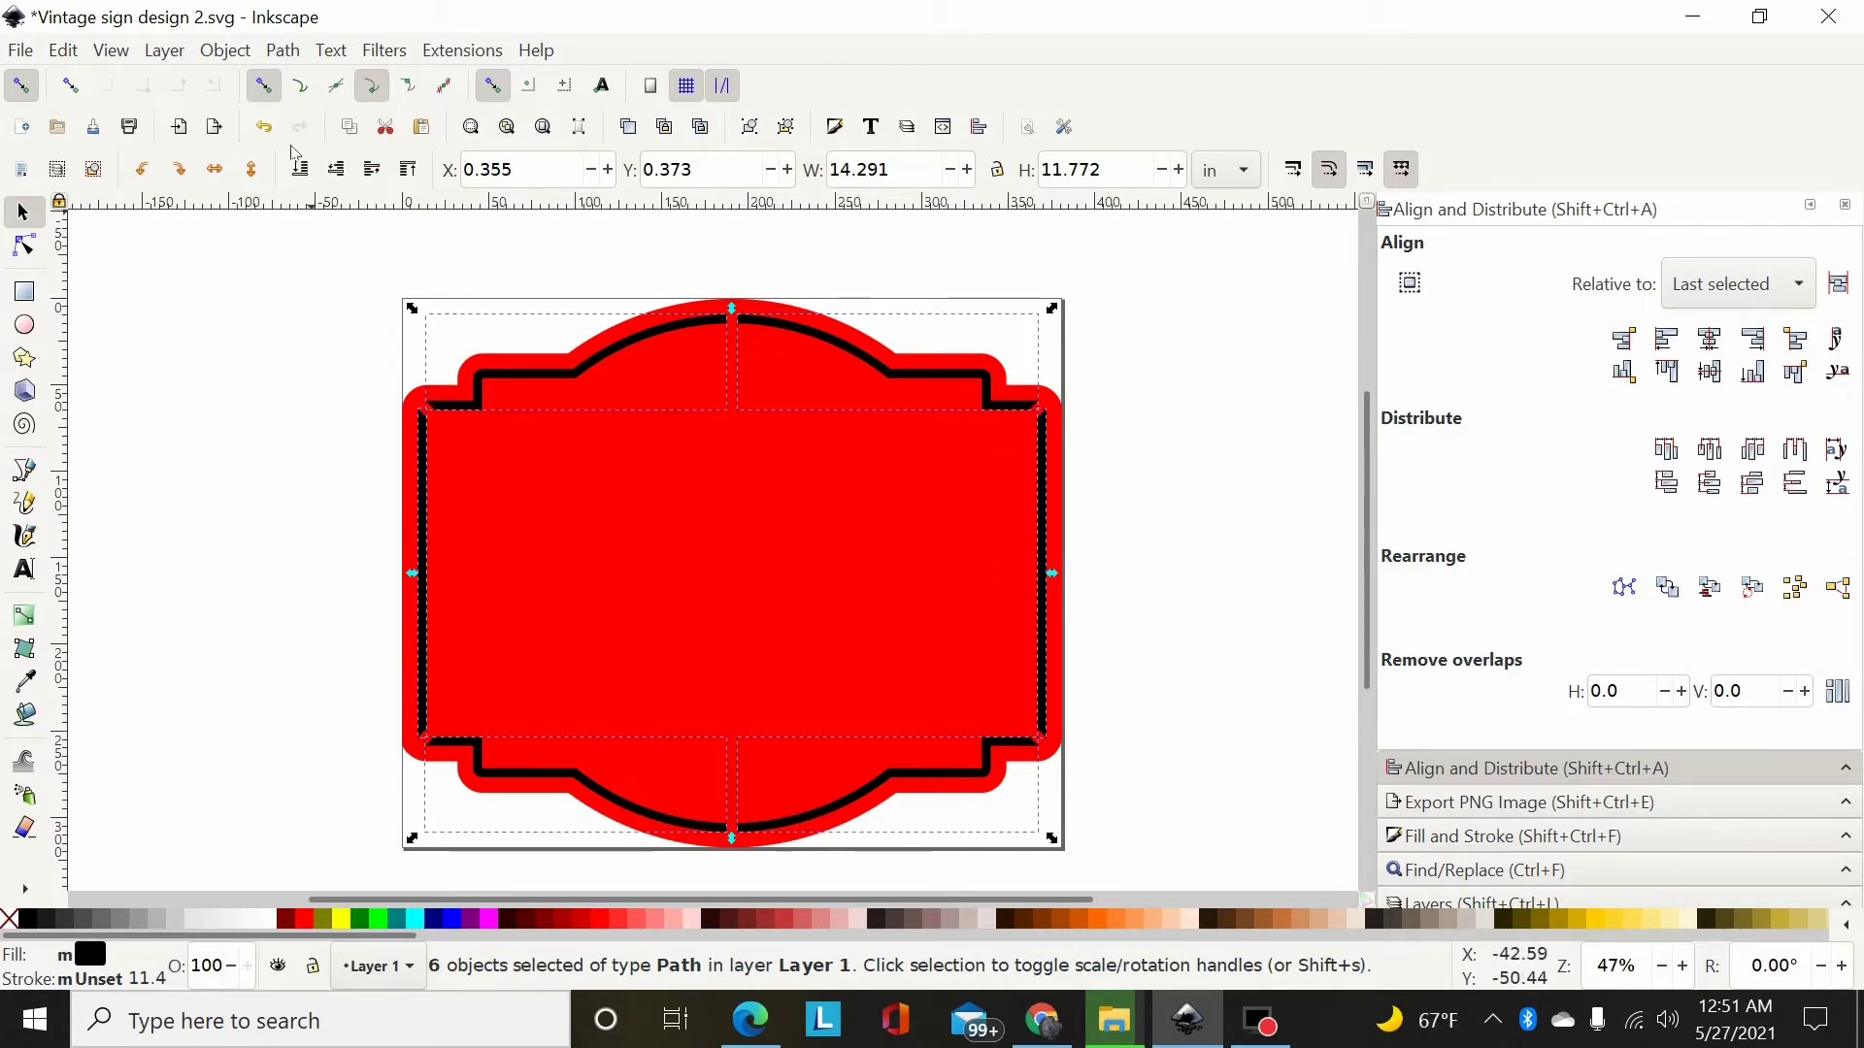
click(287, 52)
click(309, 177)
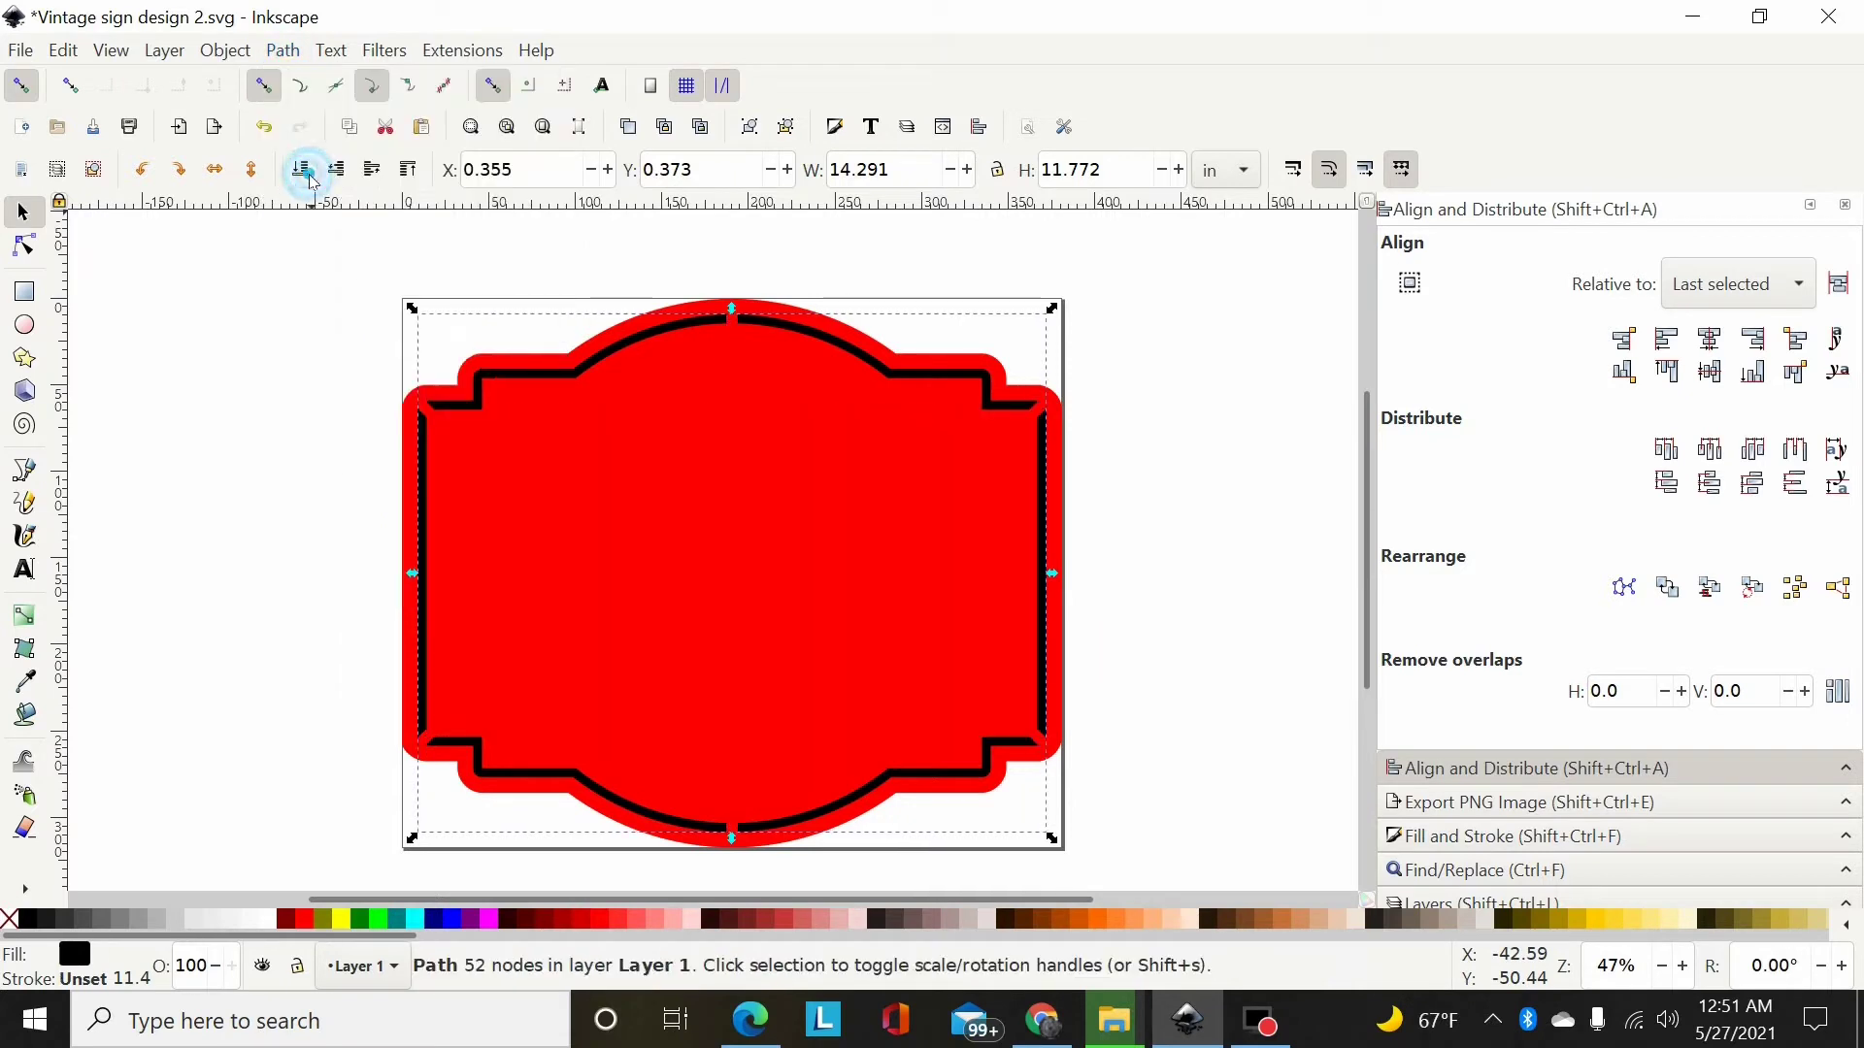
Cut the united border out of the red sign shape with Difference and clear the selection
key(shift)
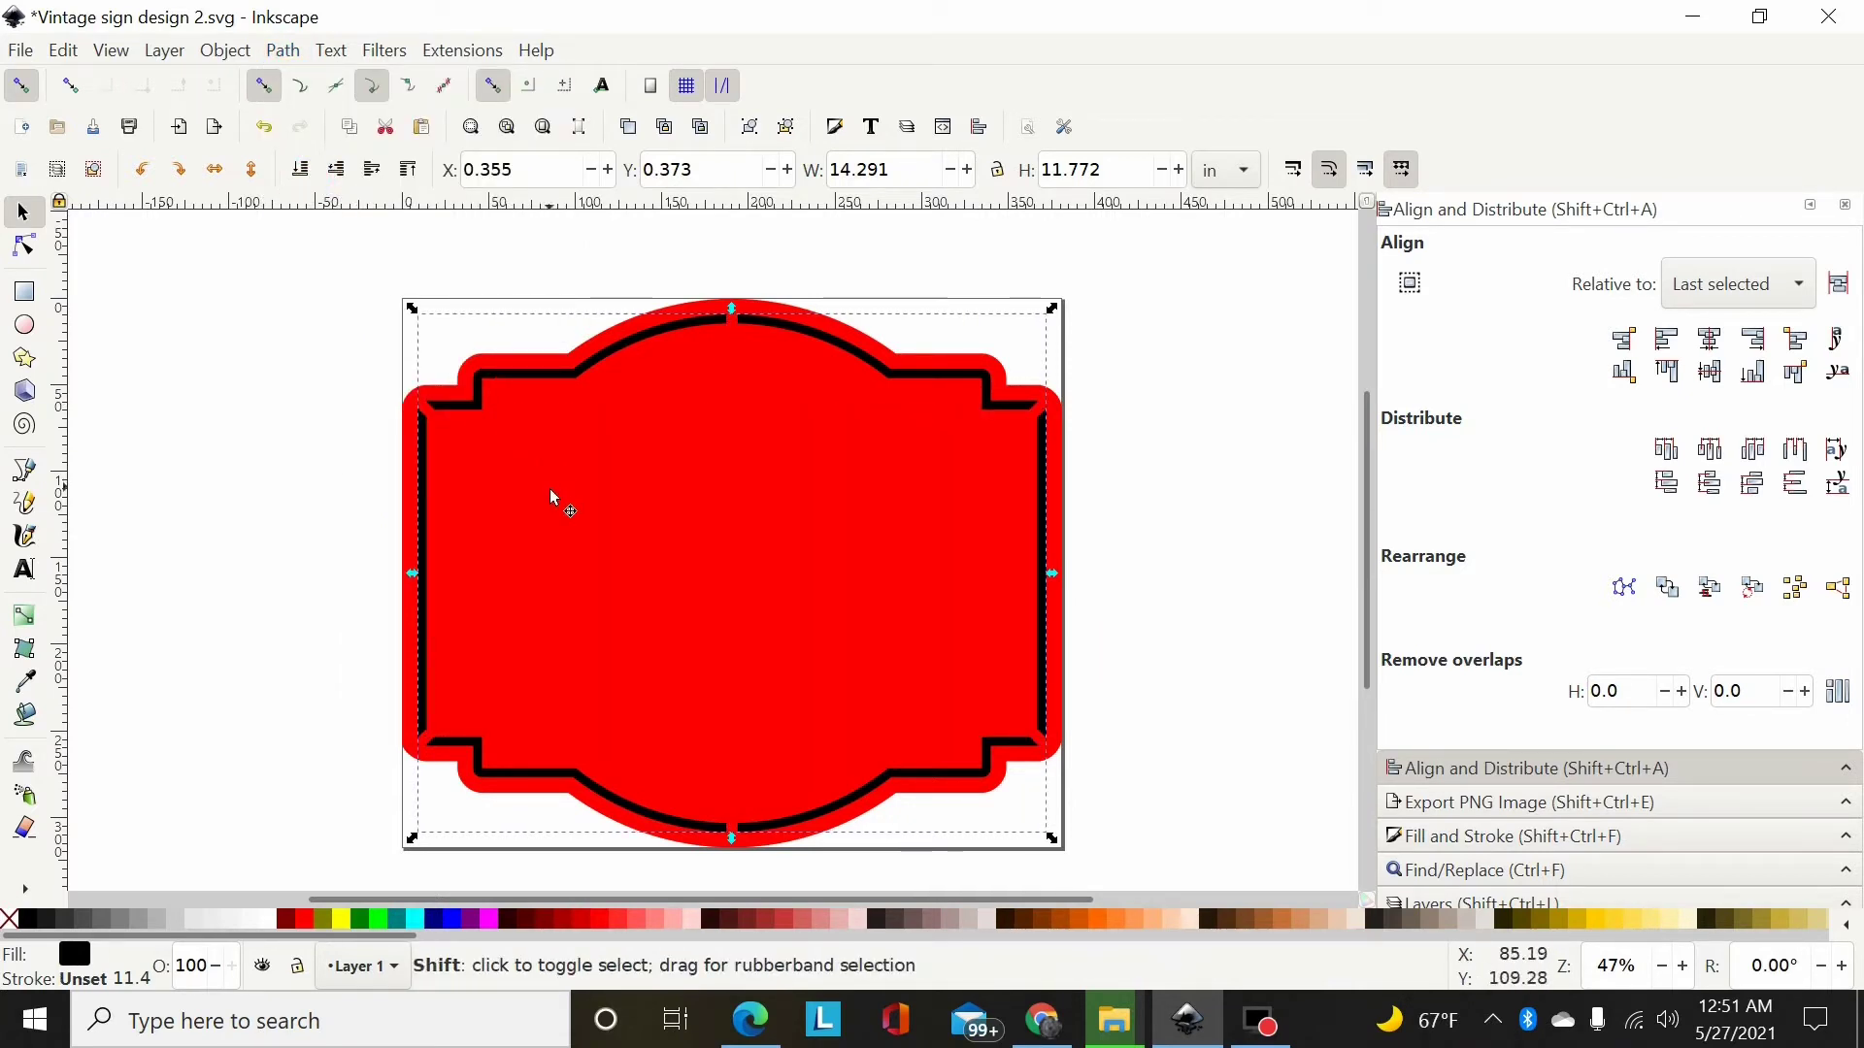
shift+click(550, 488)
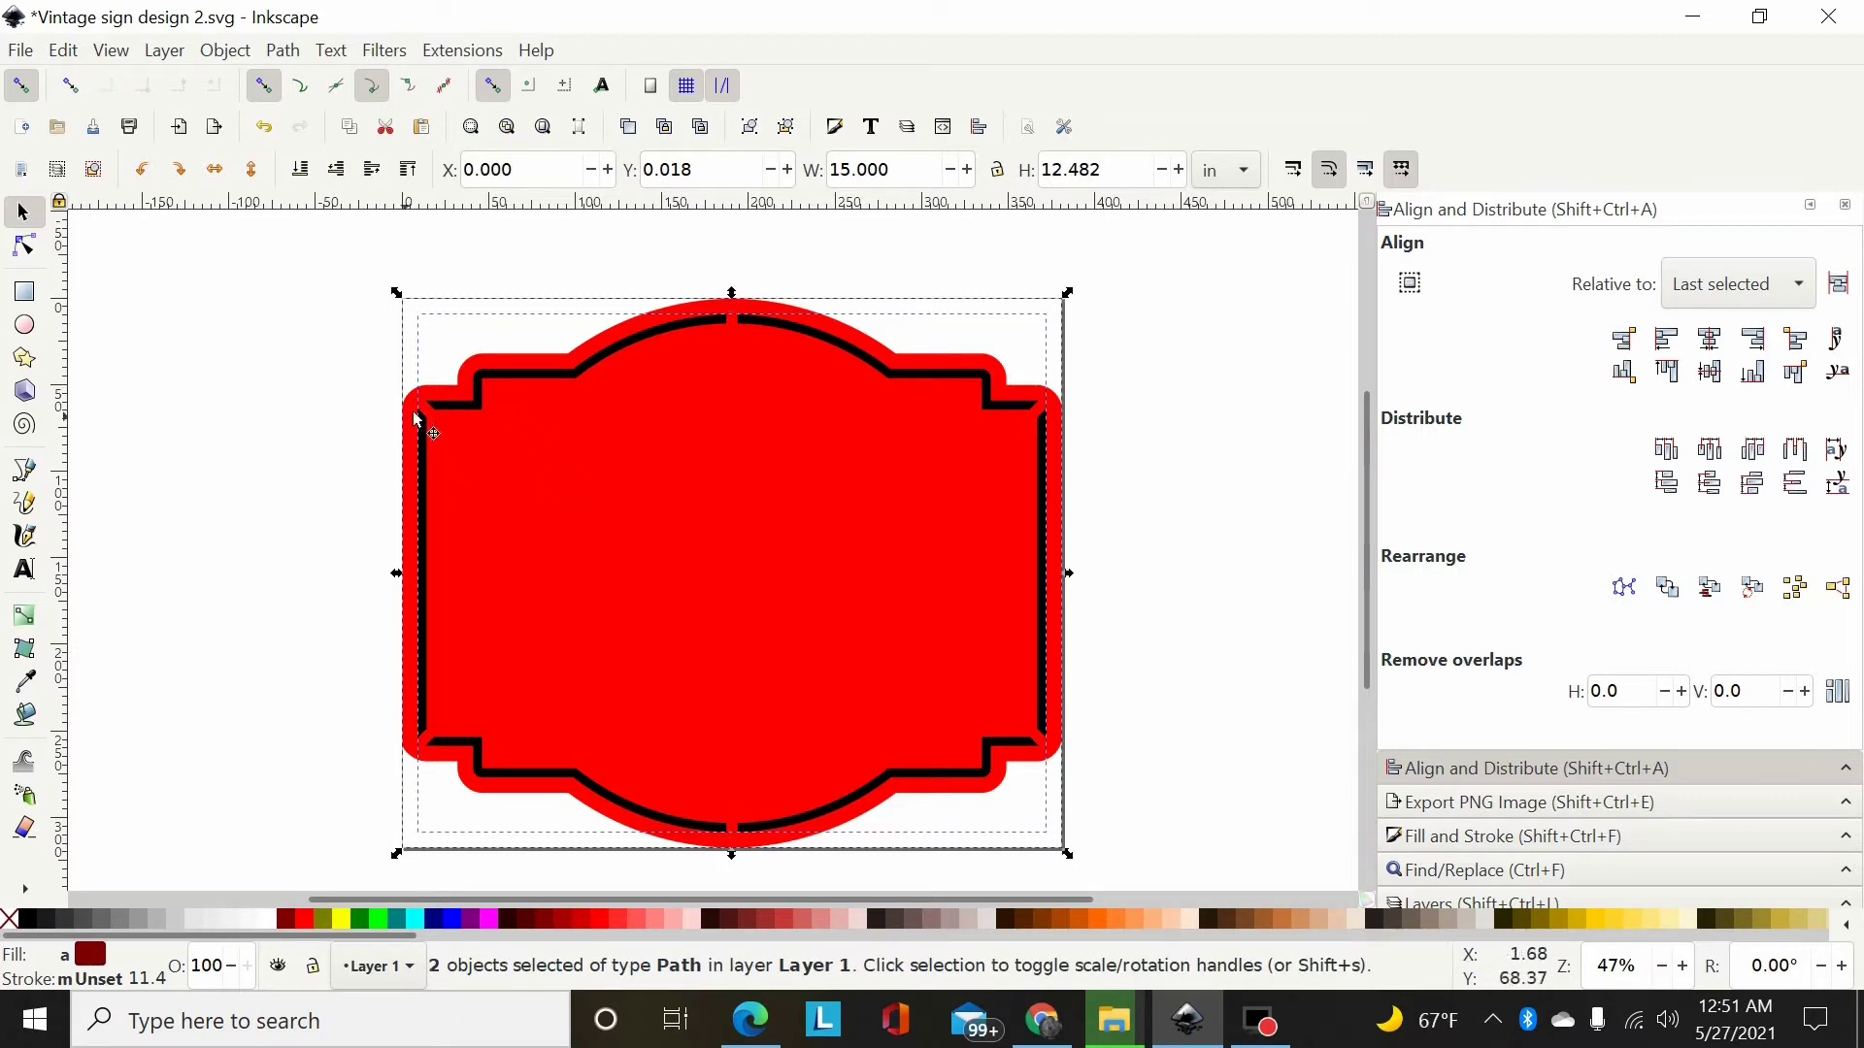
click(283, 50)
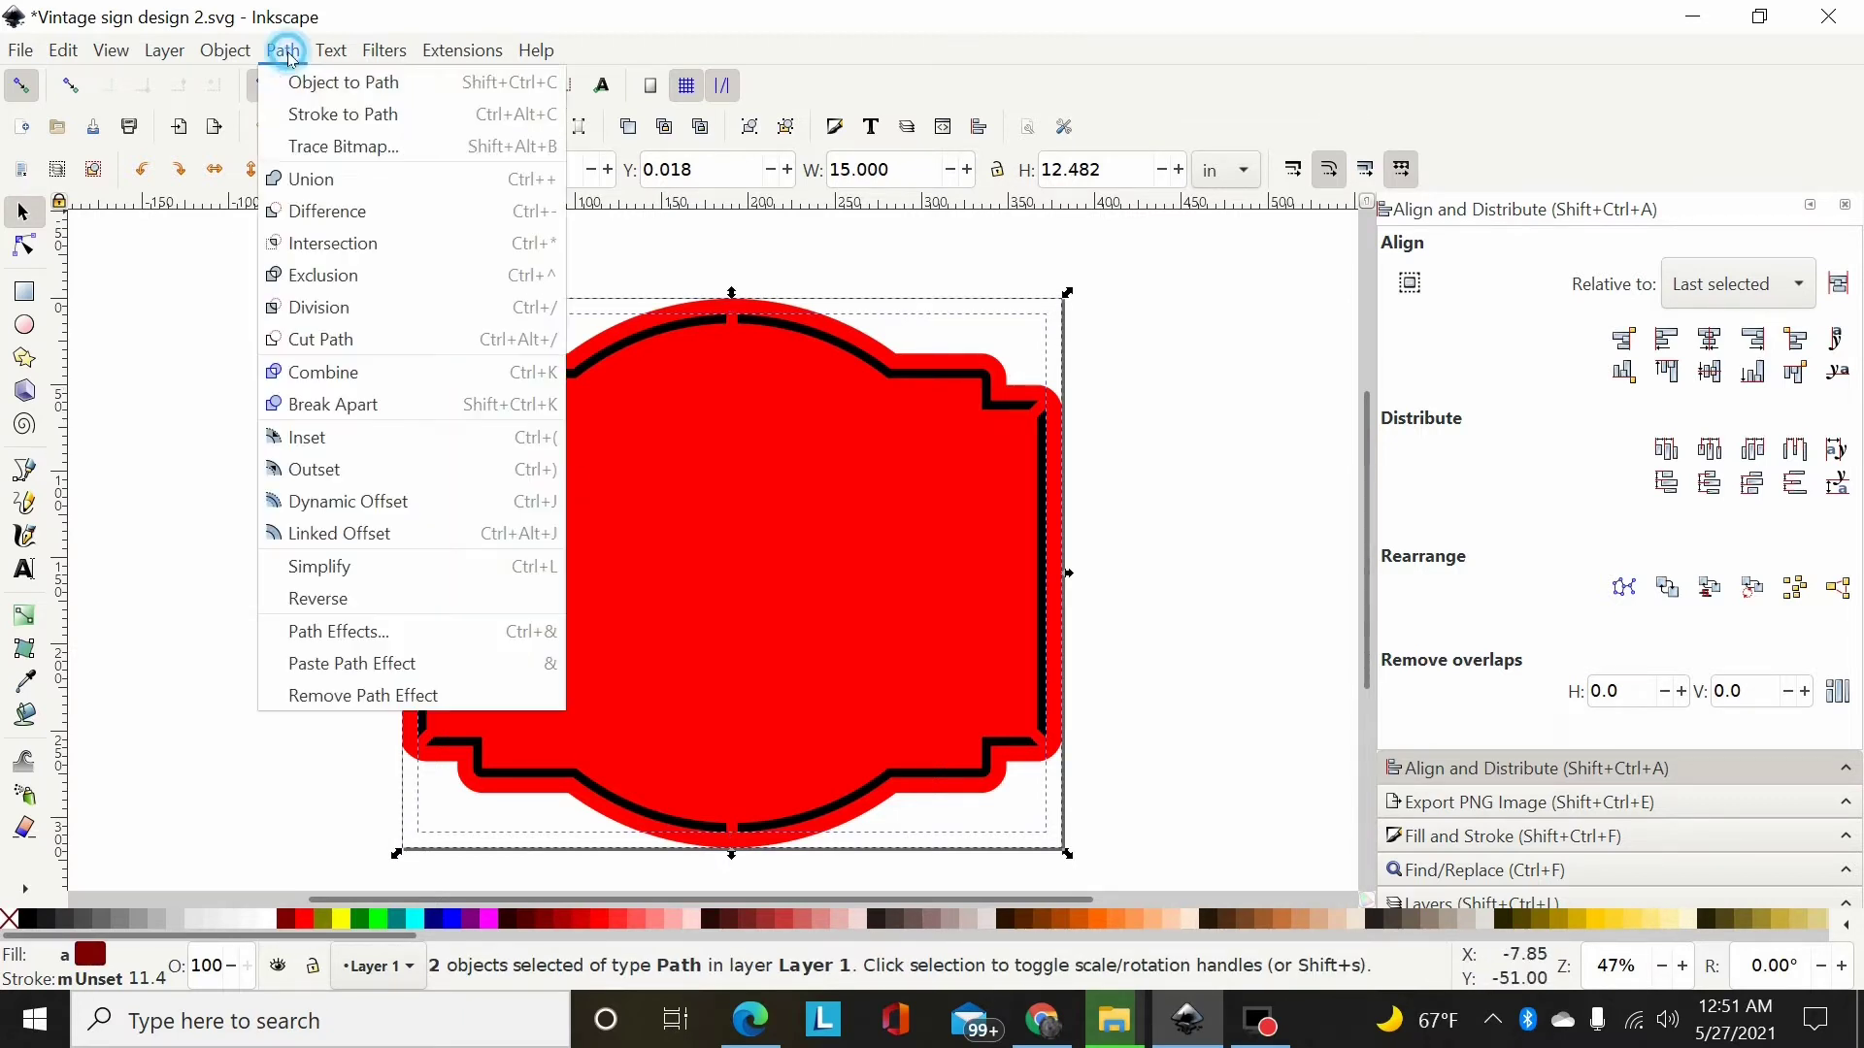
click(316, 221)
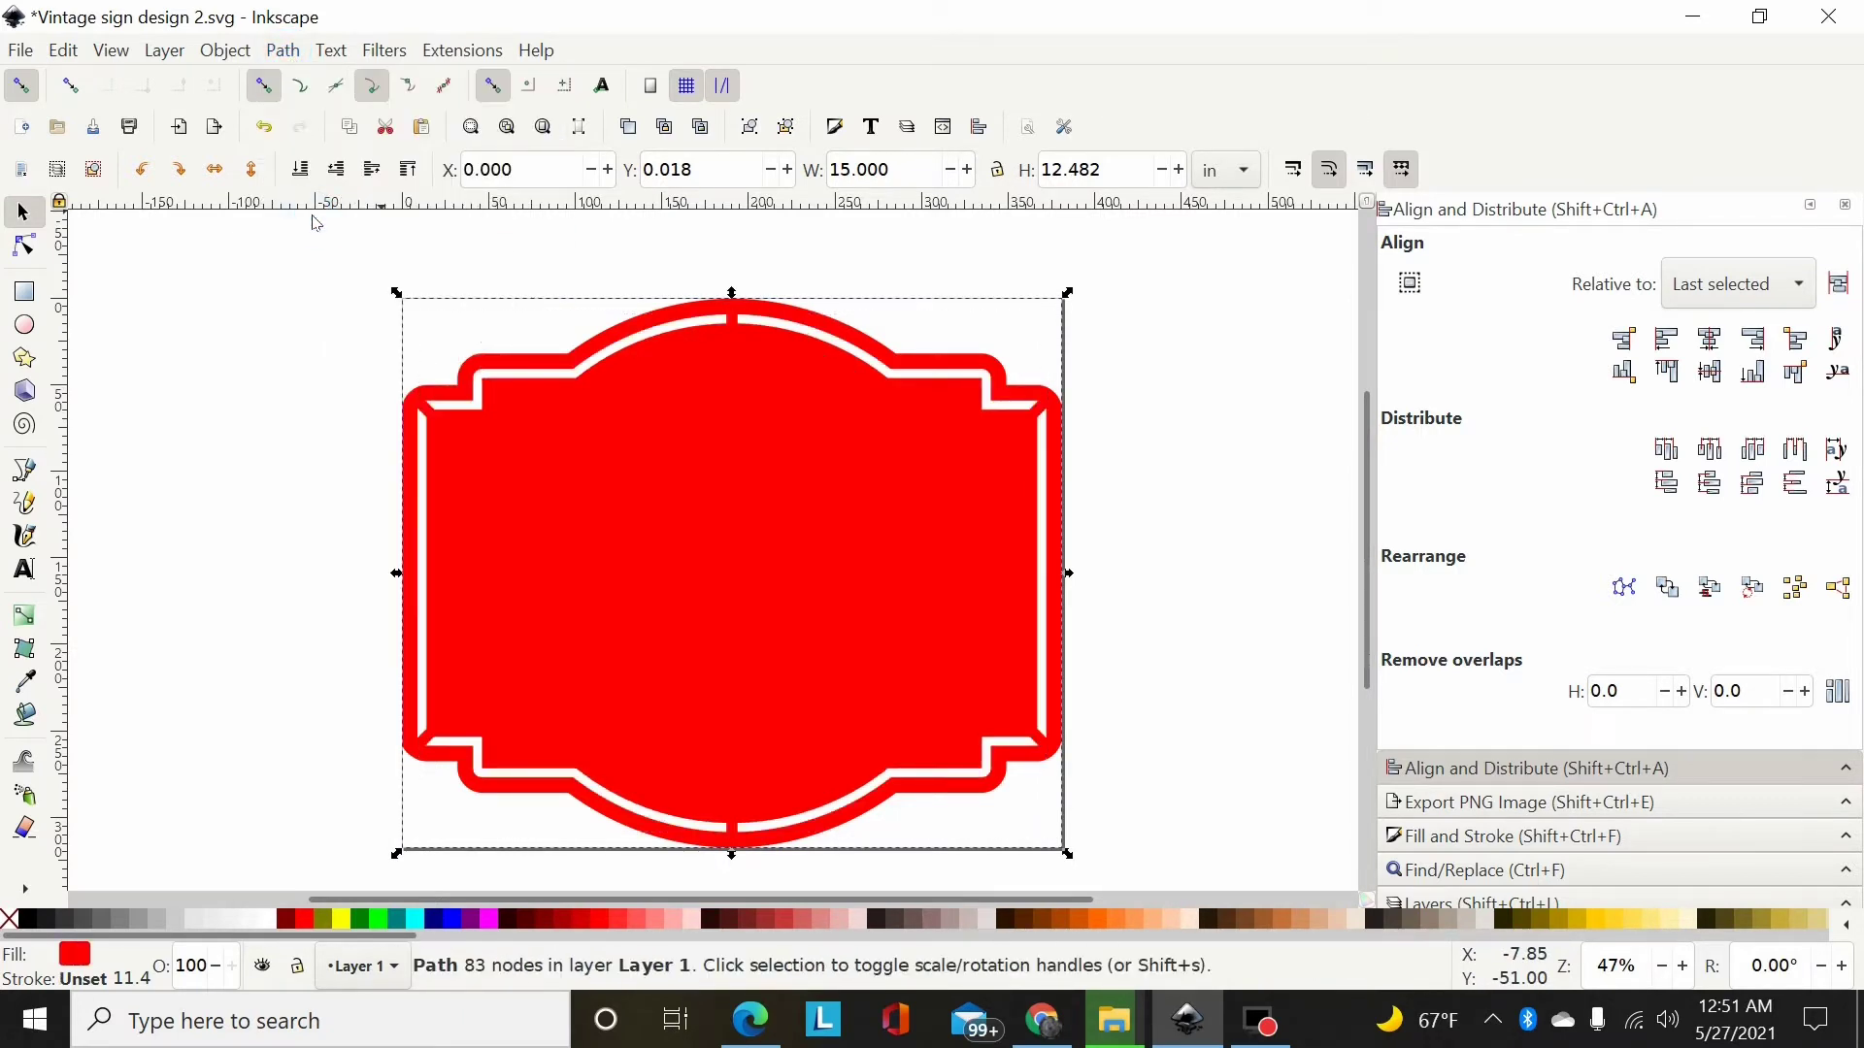
click(292, 320)
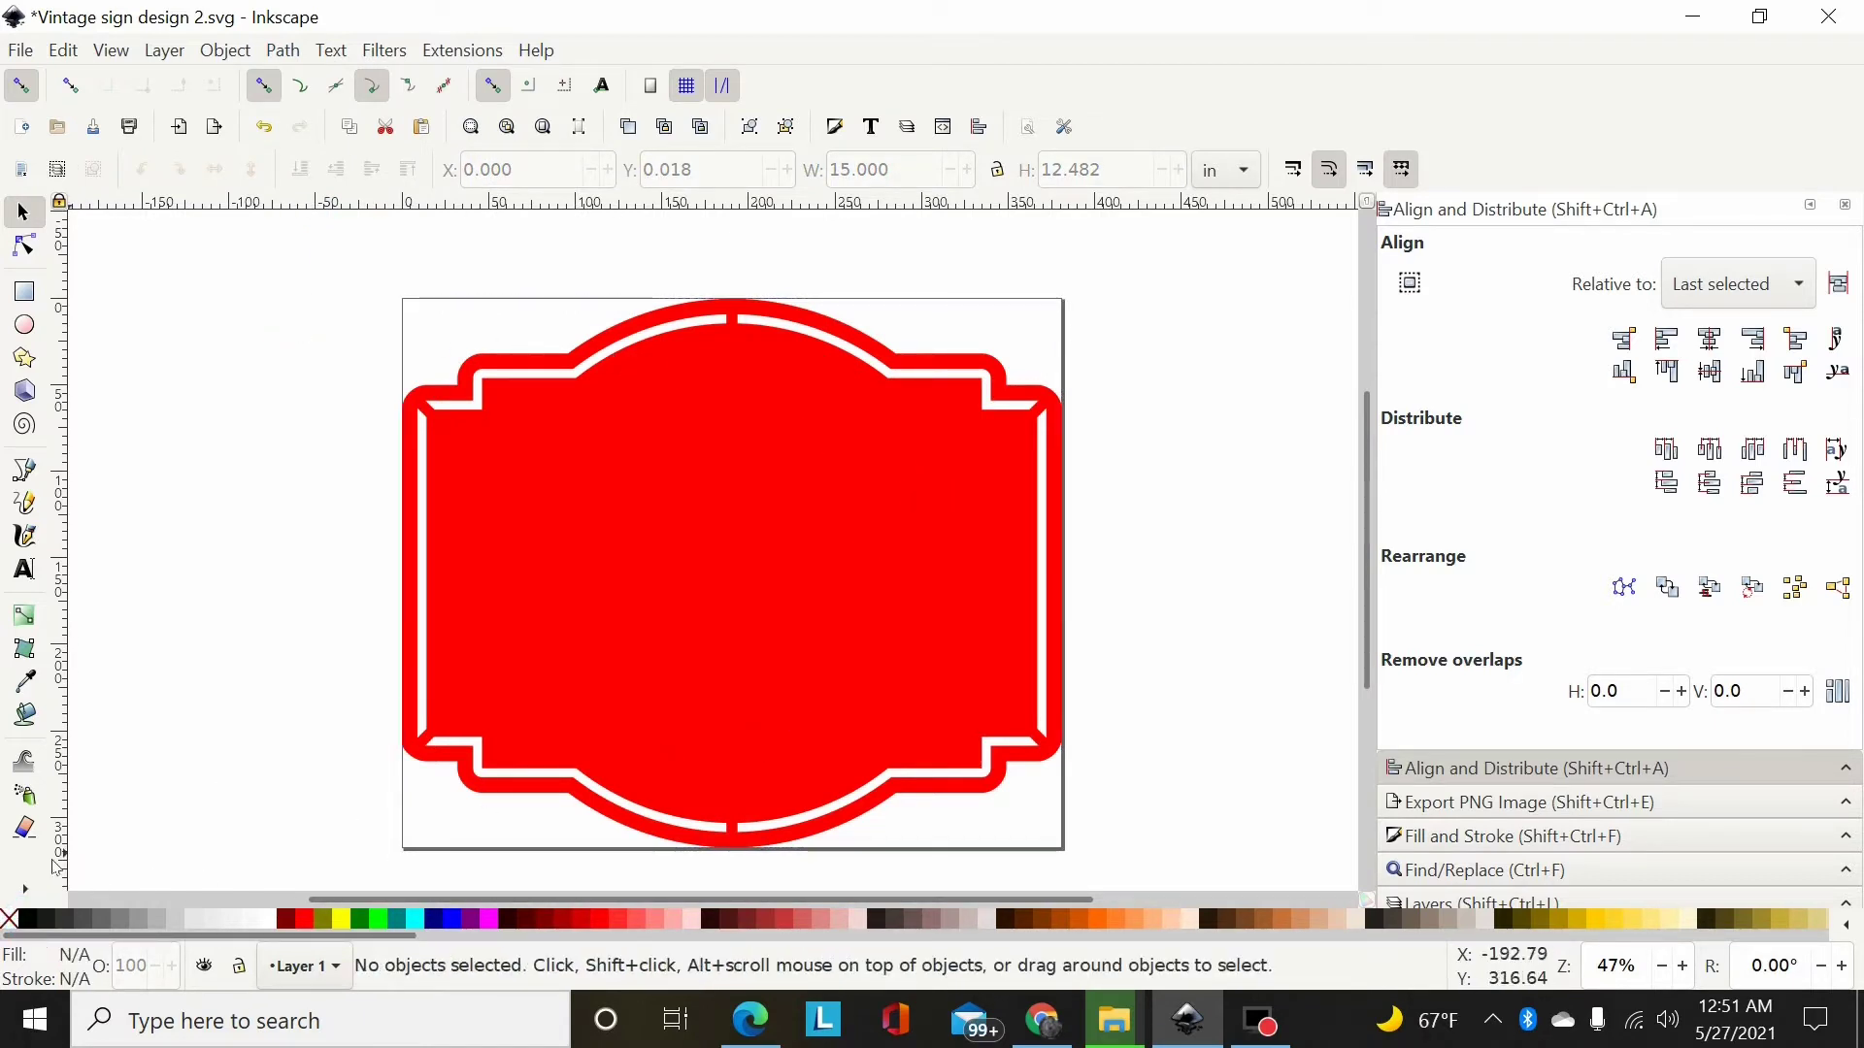
Fill the blank sign shape with black and show its path nodes
click(522, 621)
click(29, 916)
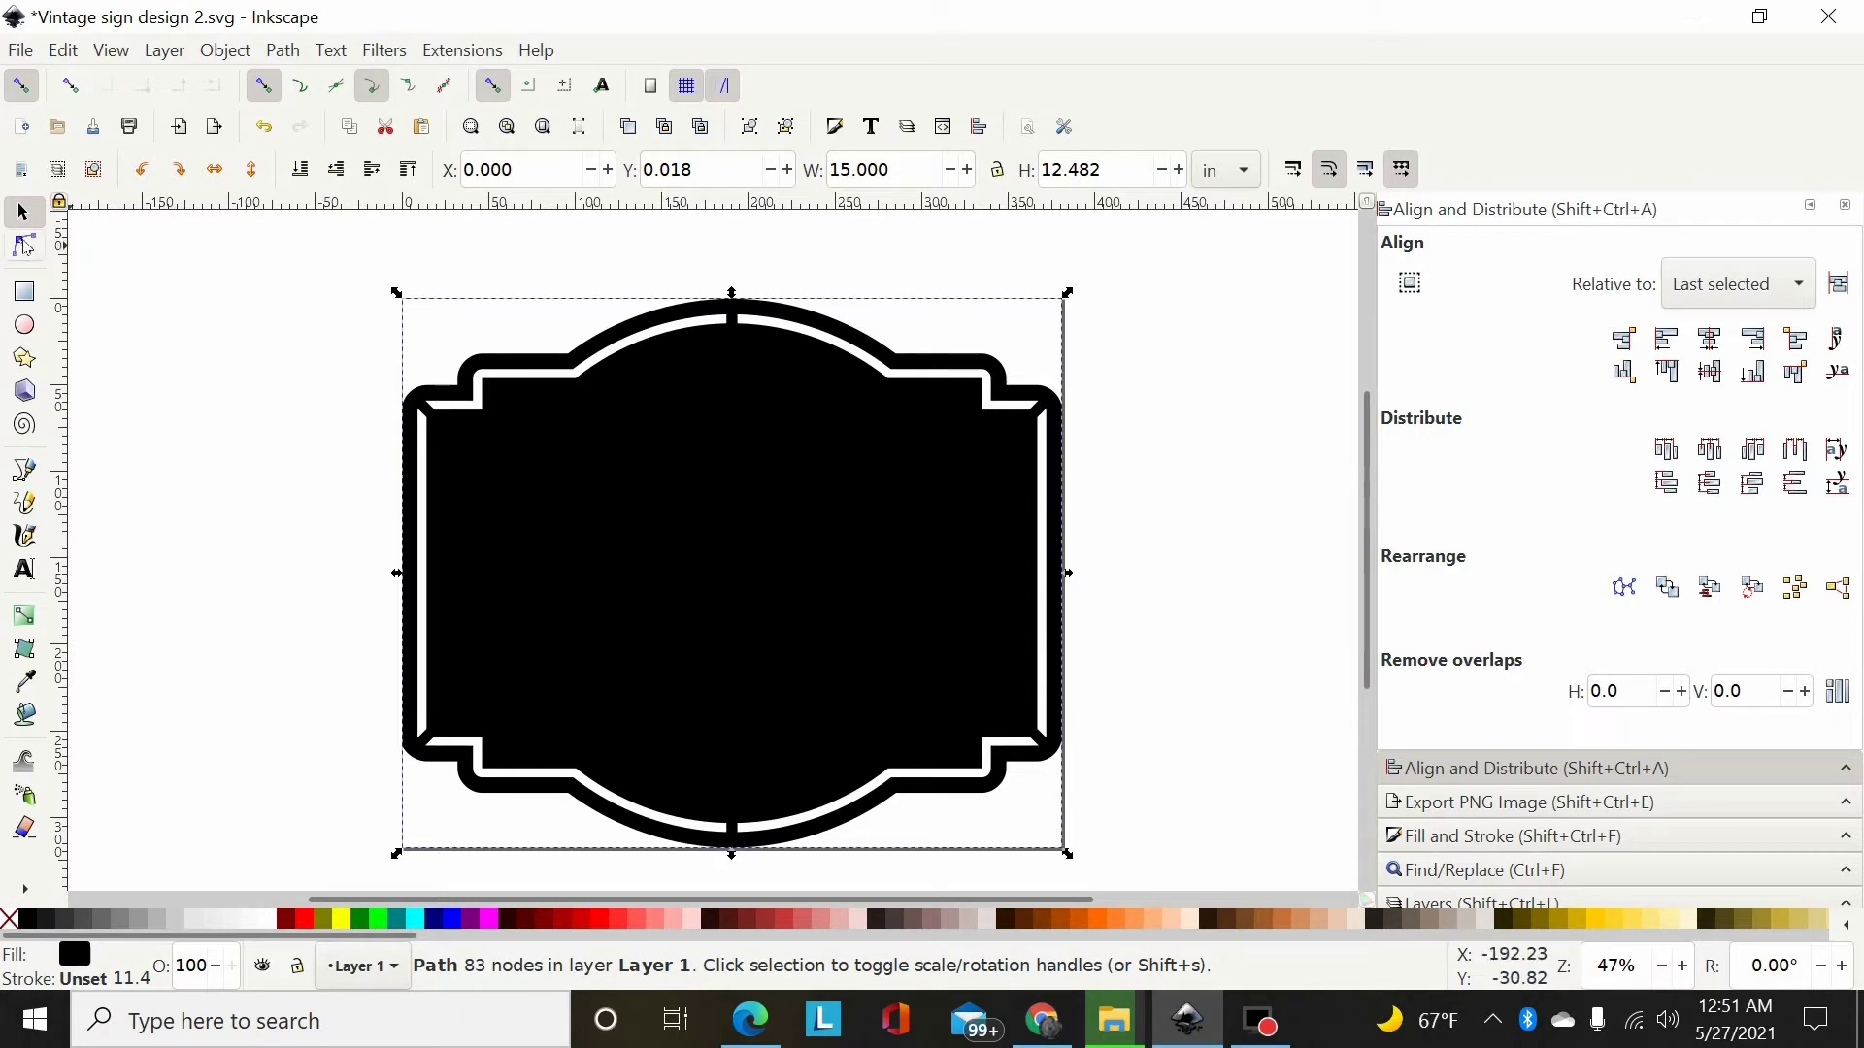
click(24, 245)
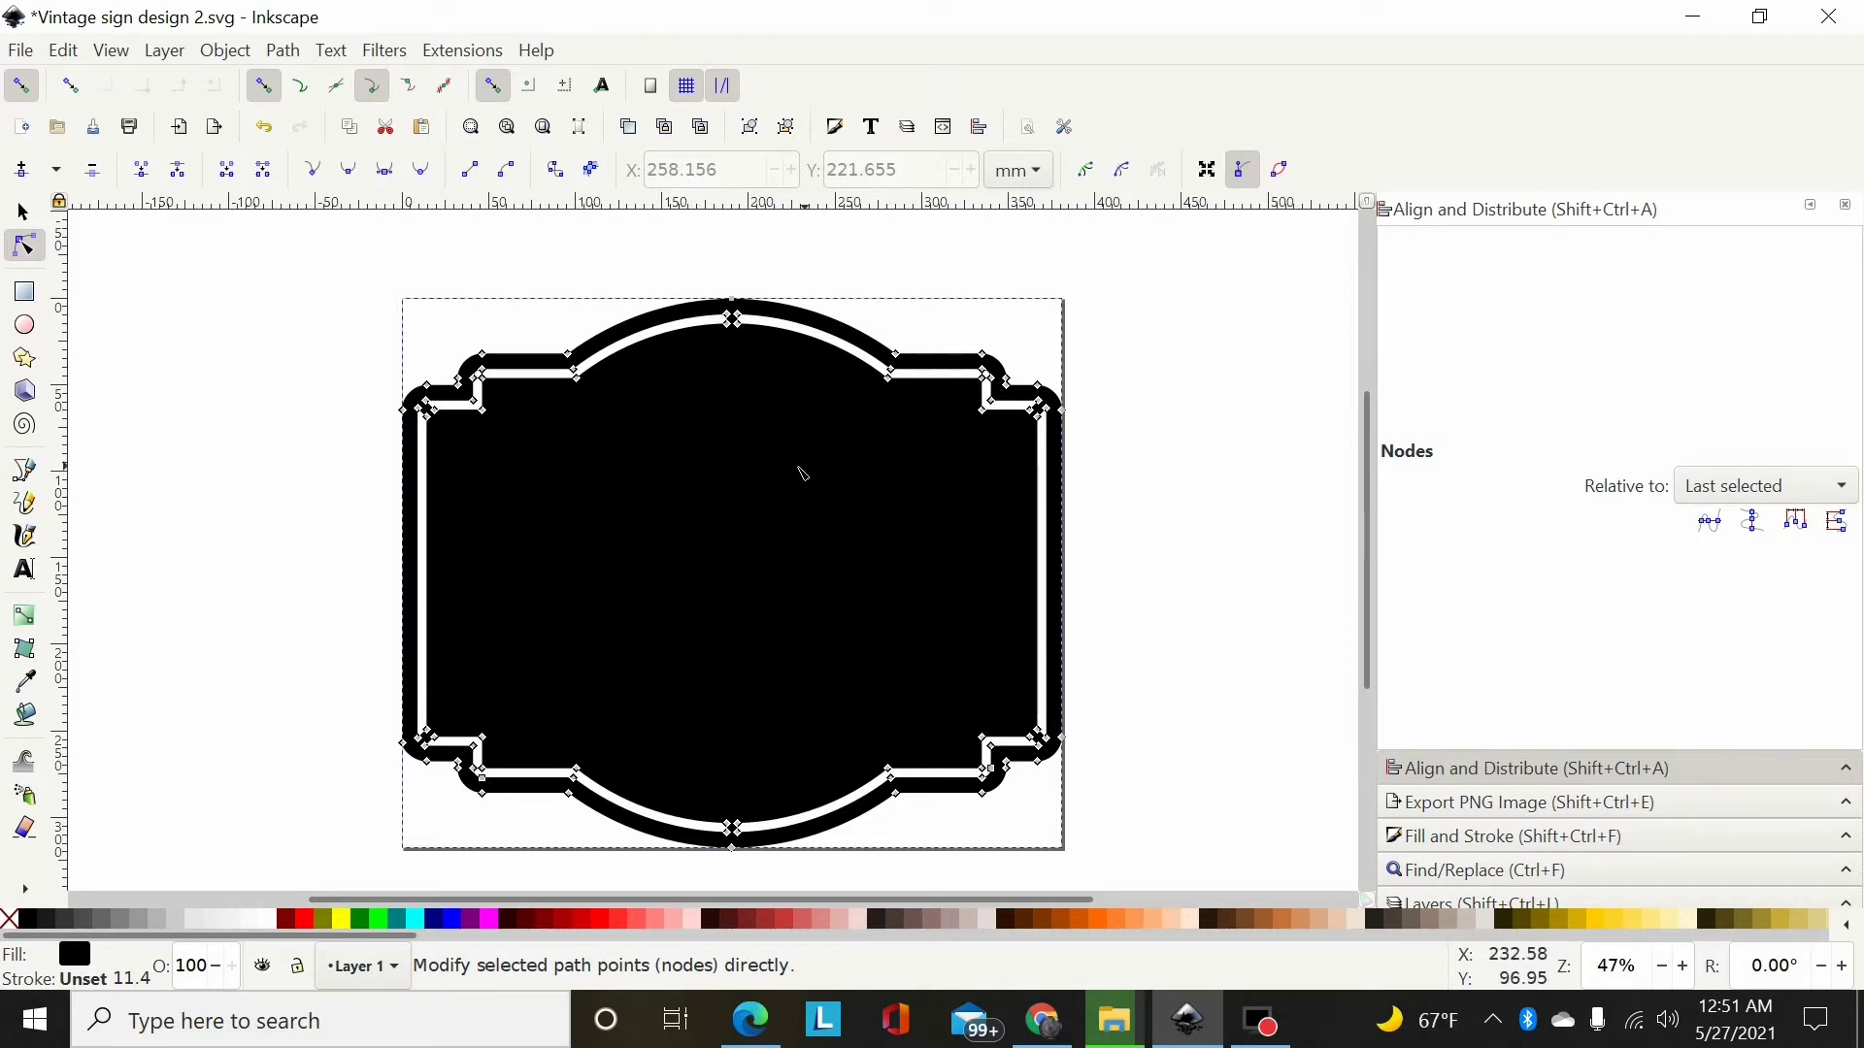
Add the text BAD DOG above the sign
click(32, 567)
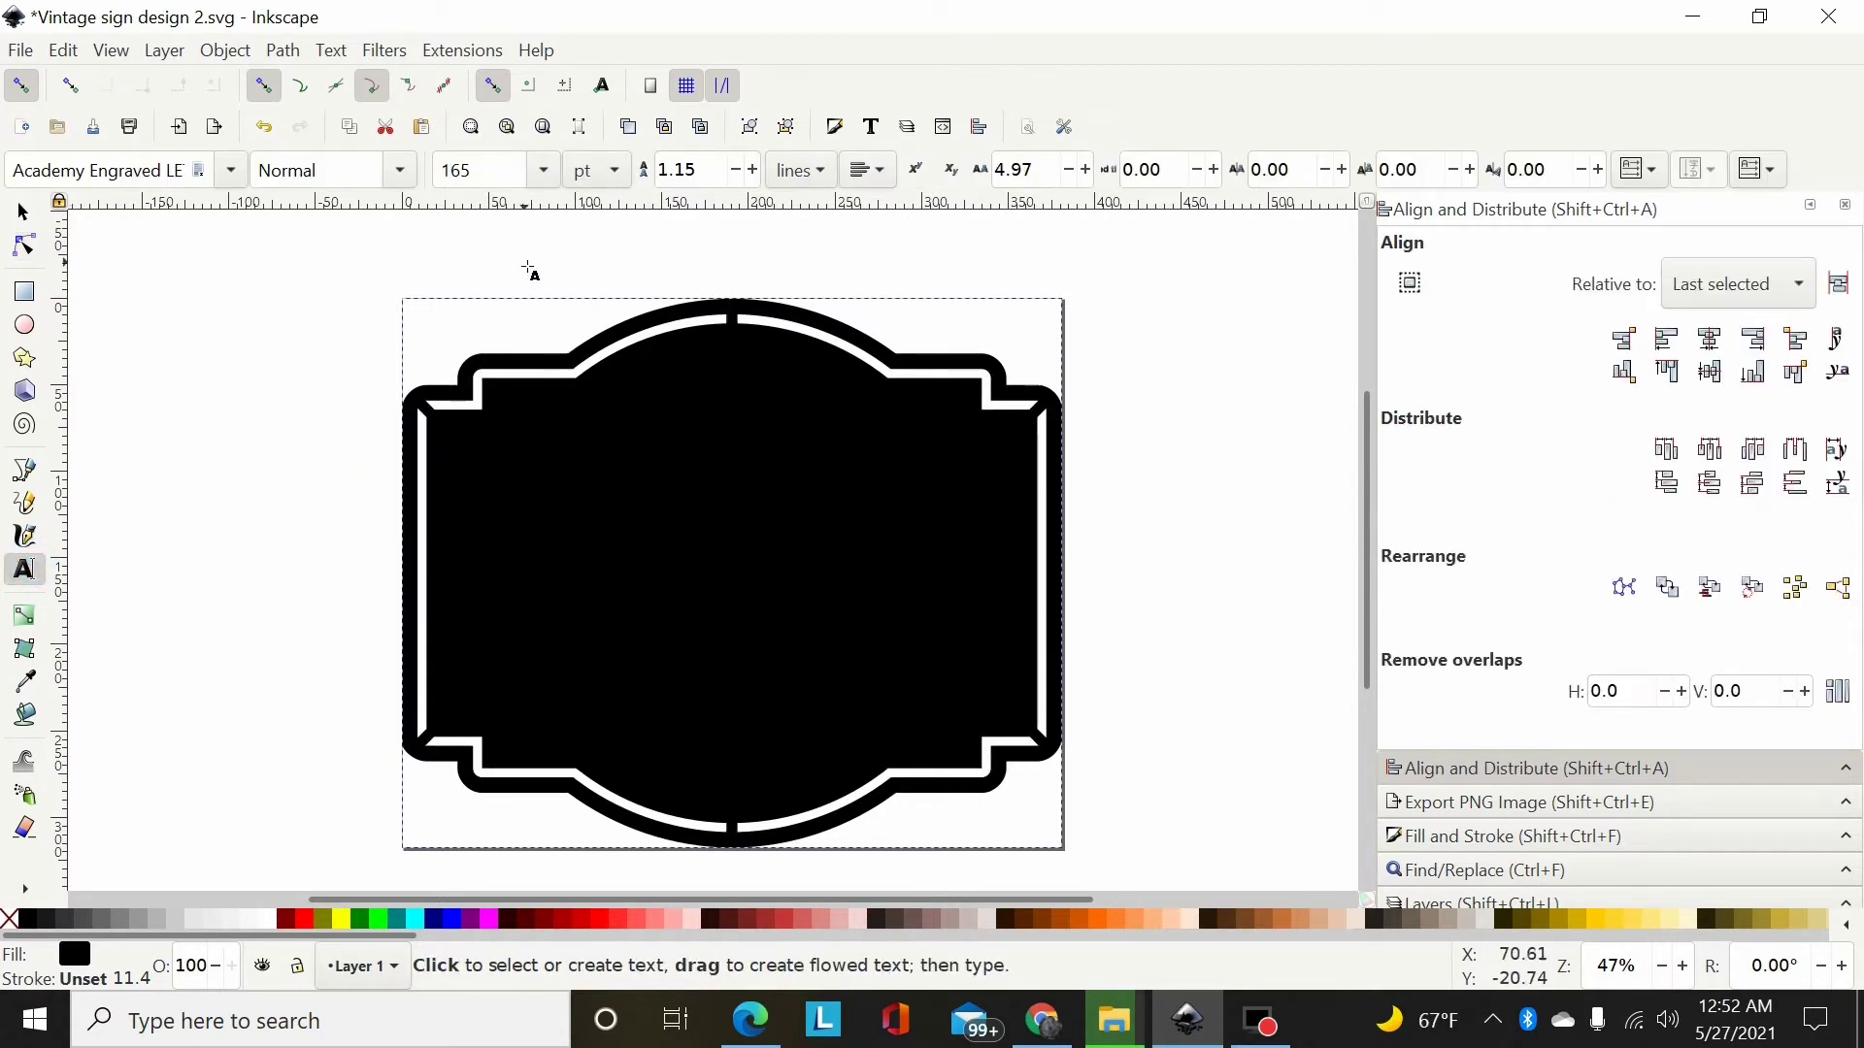
scroll(539, 320, up, 2)
click(456, 320)
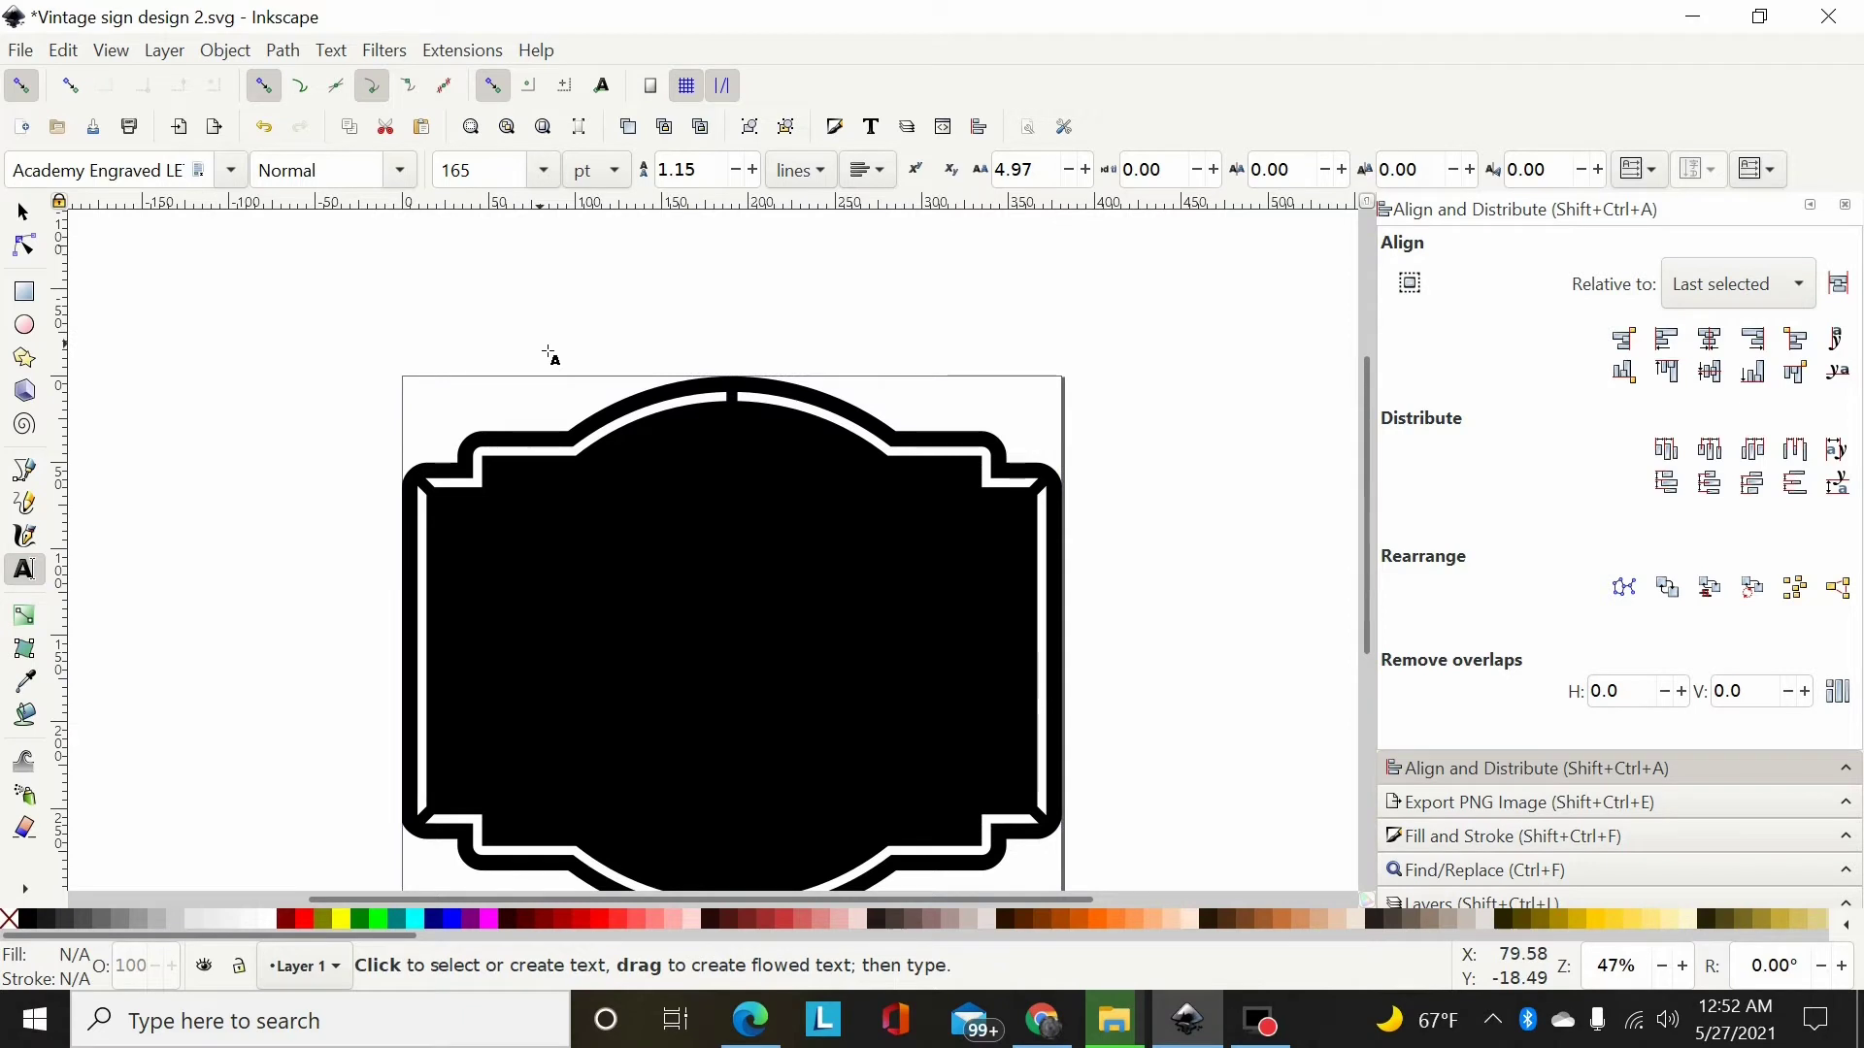
text(BAD DOG)
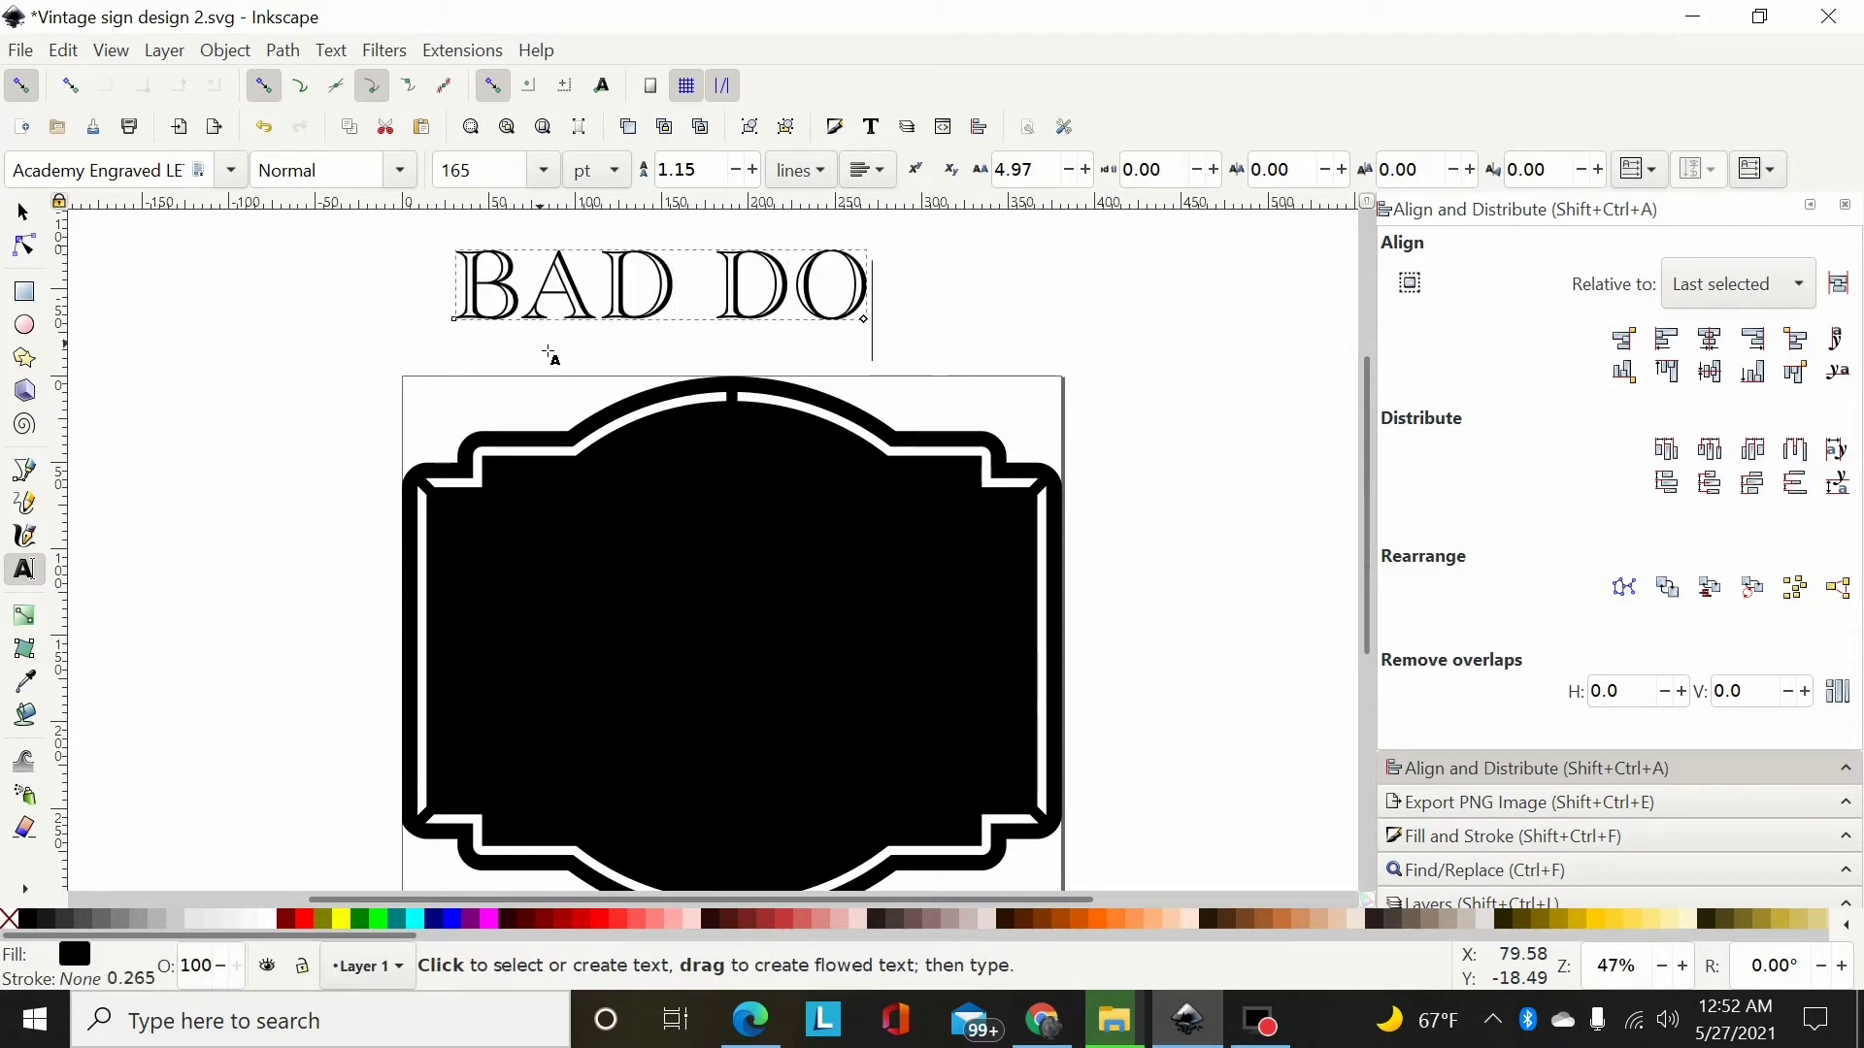
Color the BAD DOG text red and move it onto the middle of the sign
click(23, 212)
click(304, 918)
drag(620, 307, 670, 662)
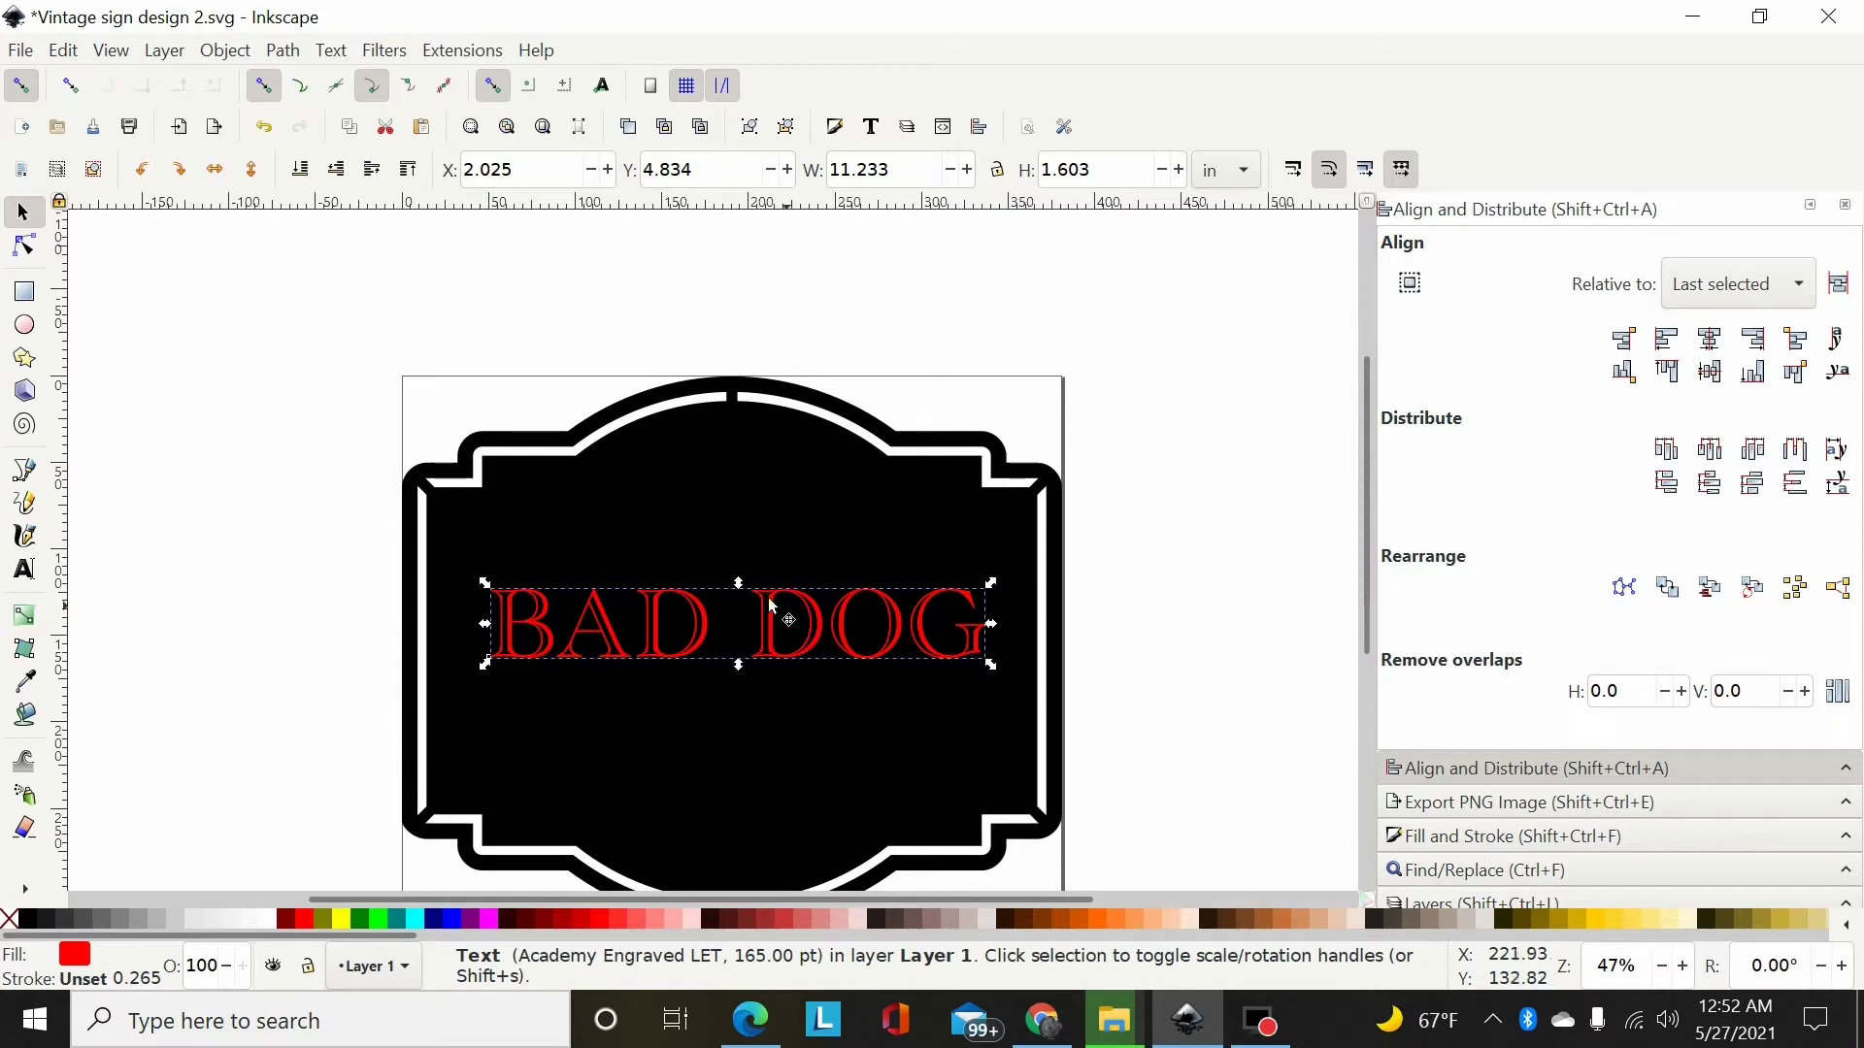
Change the font of the BAD DOG text to Arial
click(24, 572)
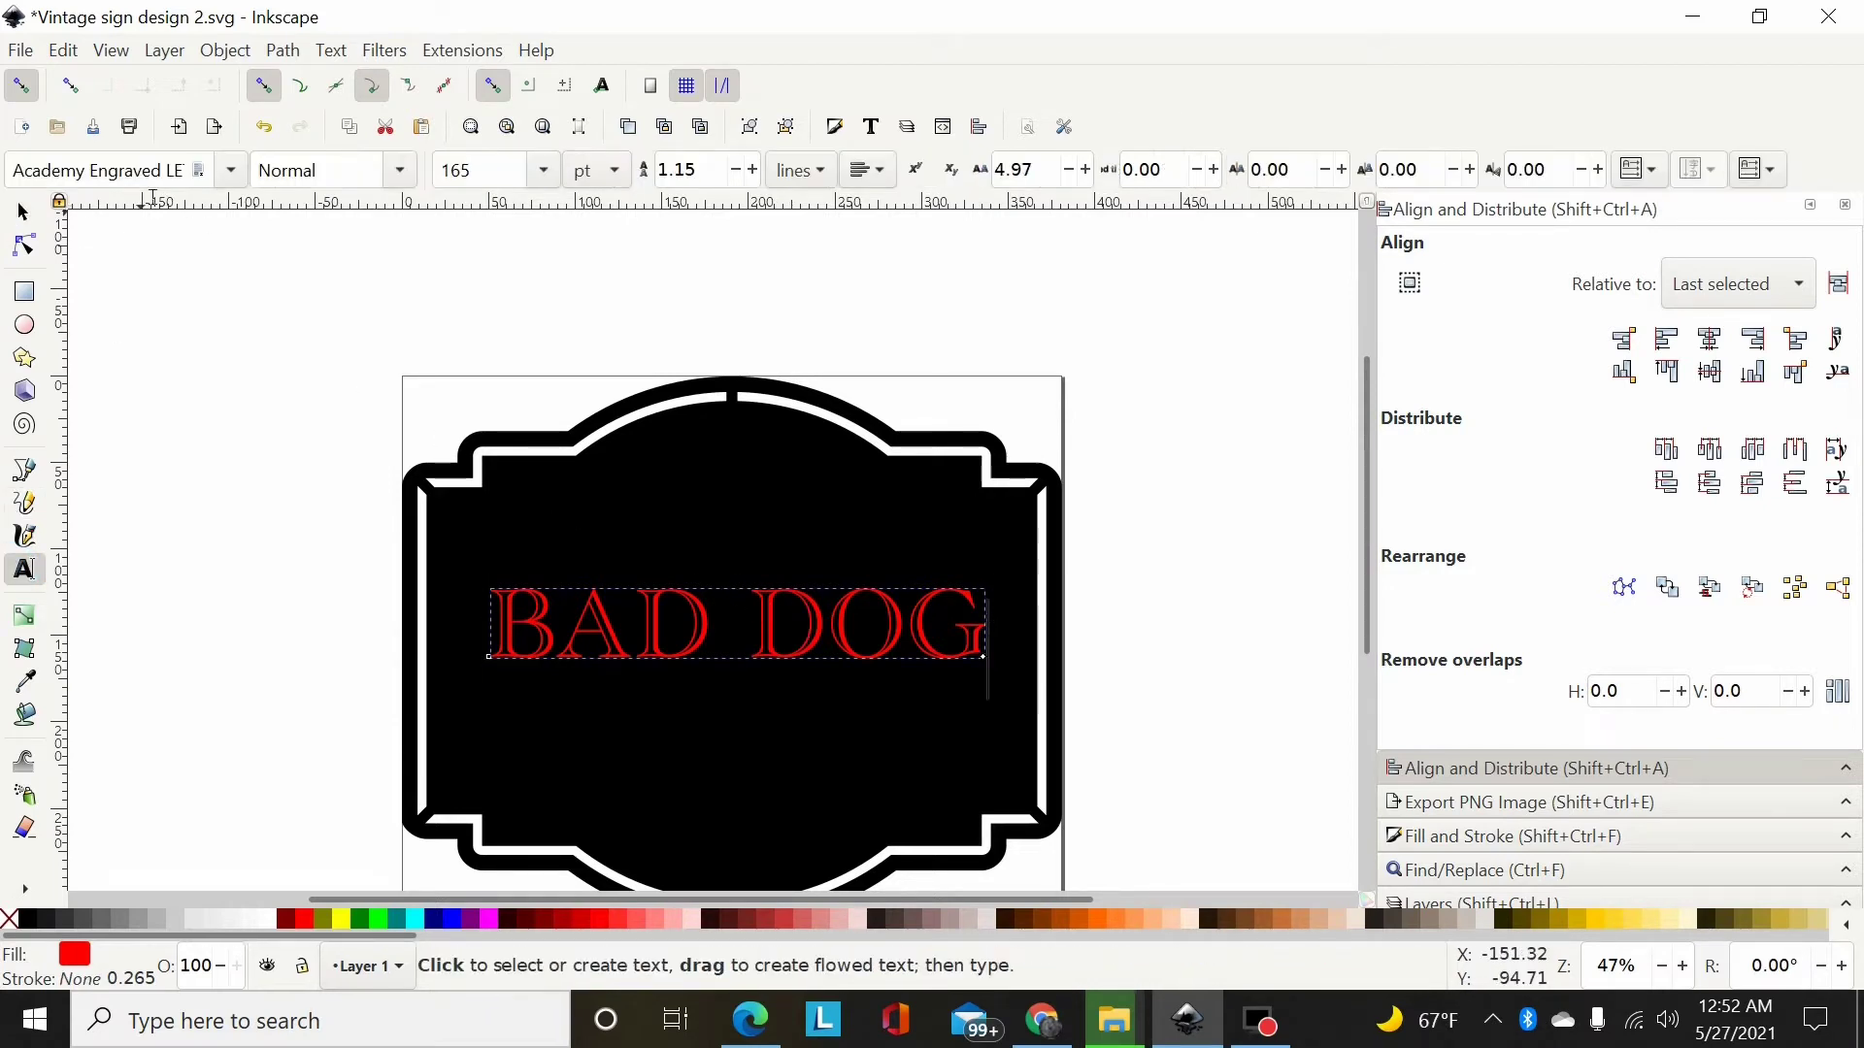
click(233, 177)
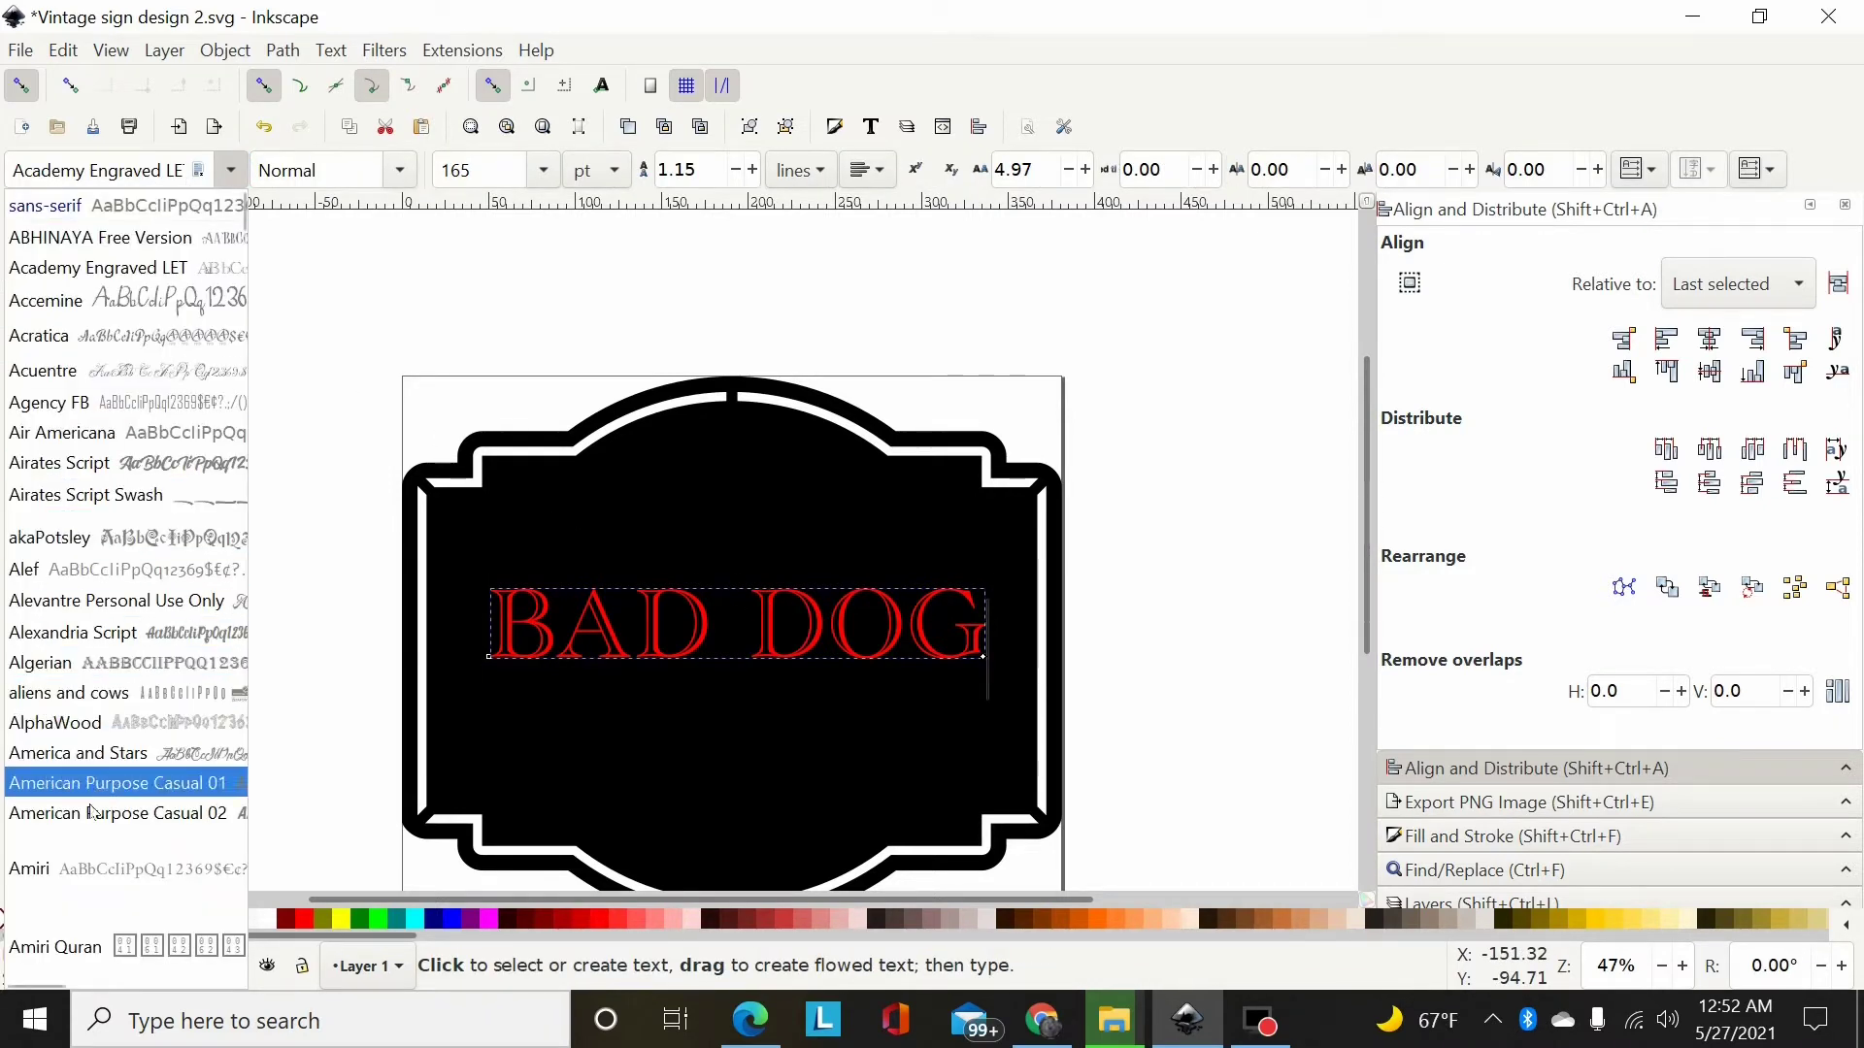
scroll(84, 827, down, 5)
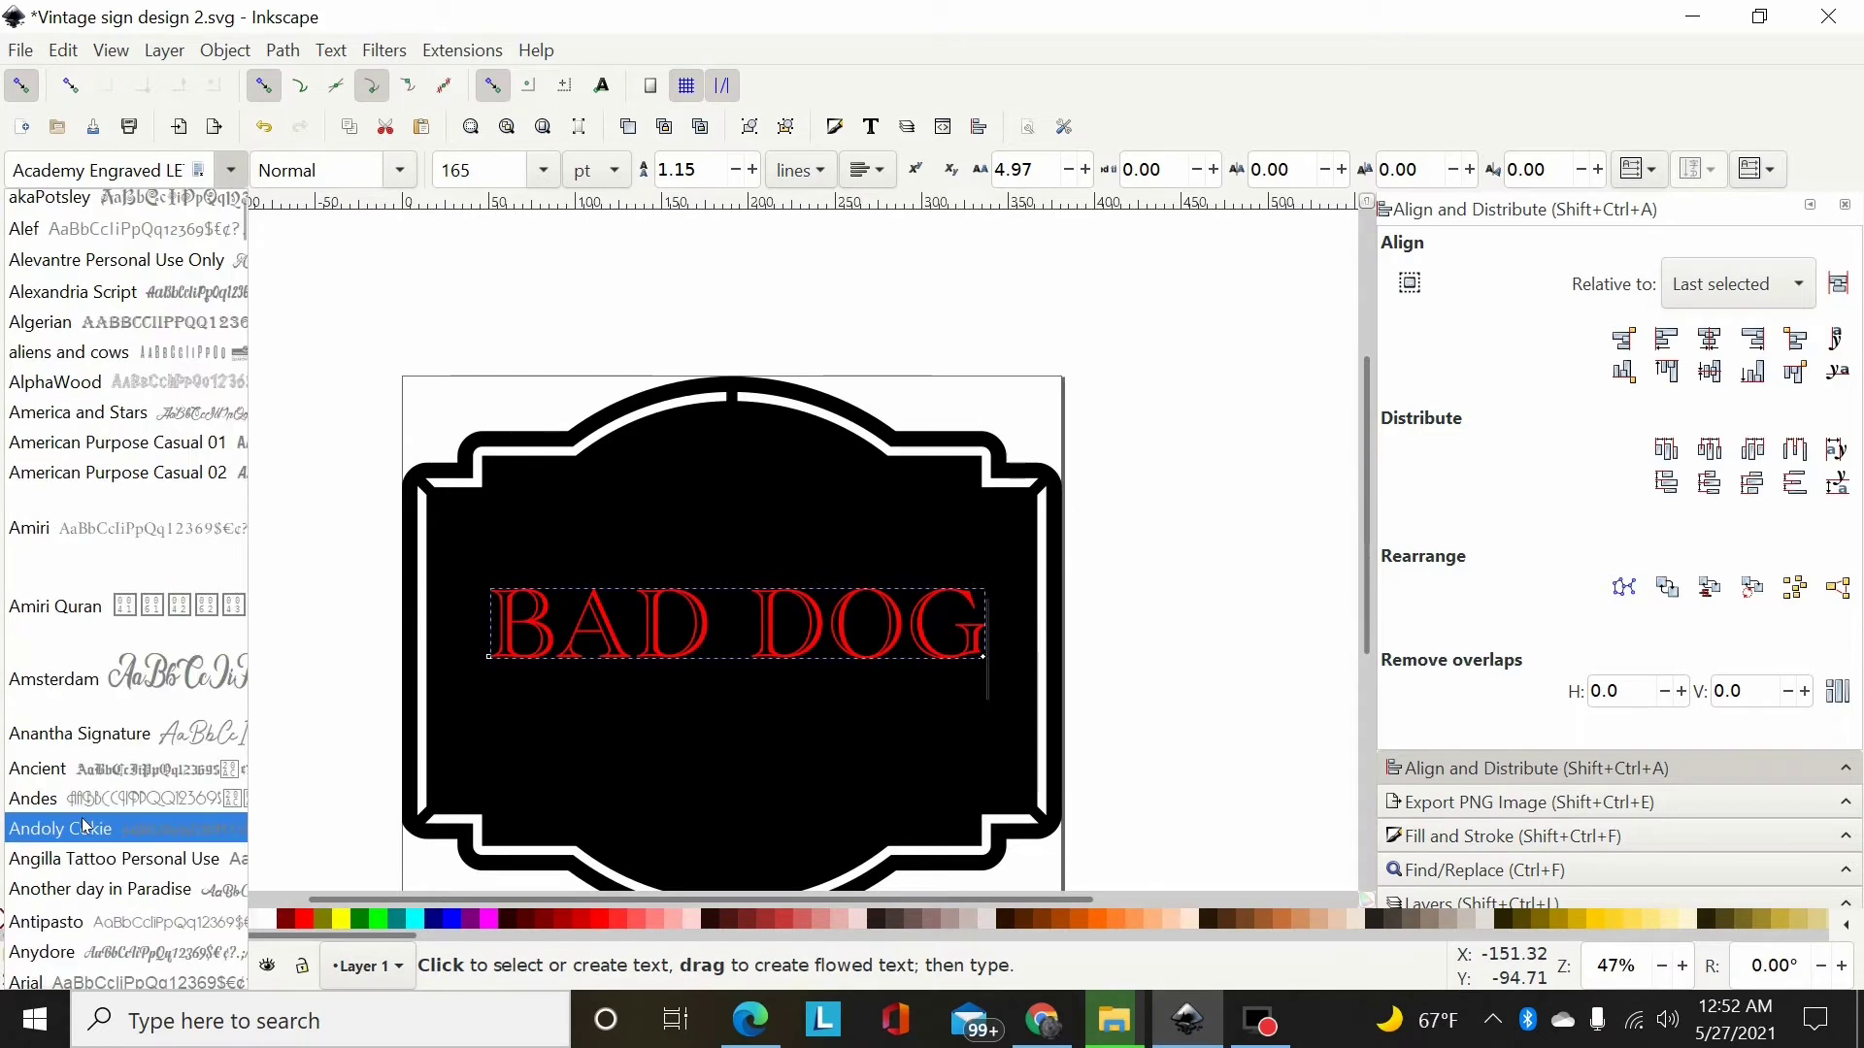
click(82, 901)
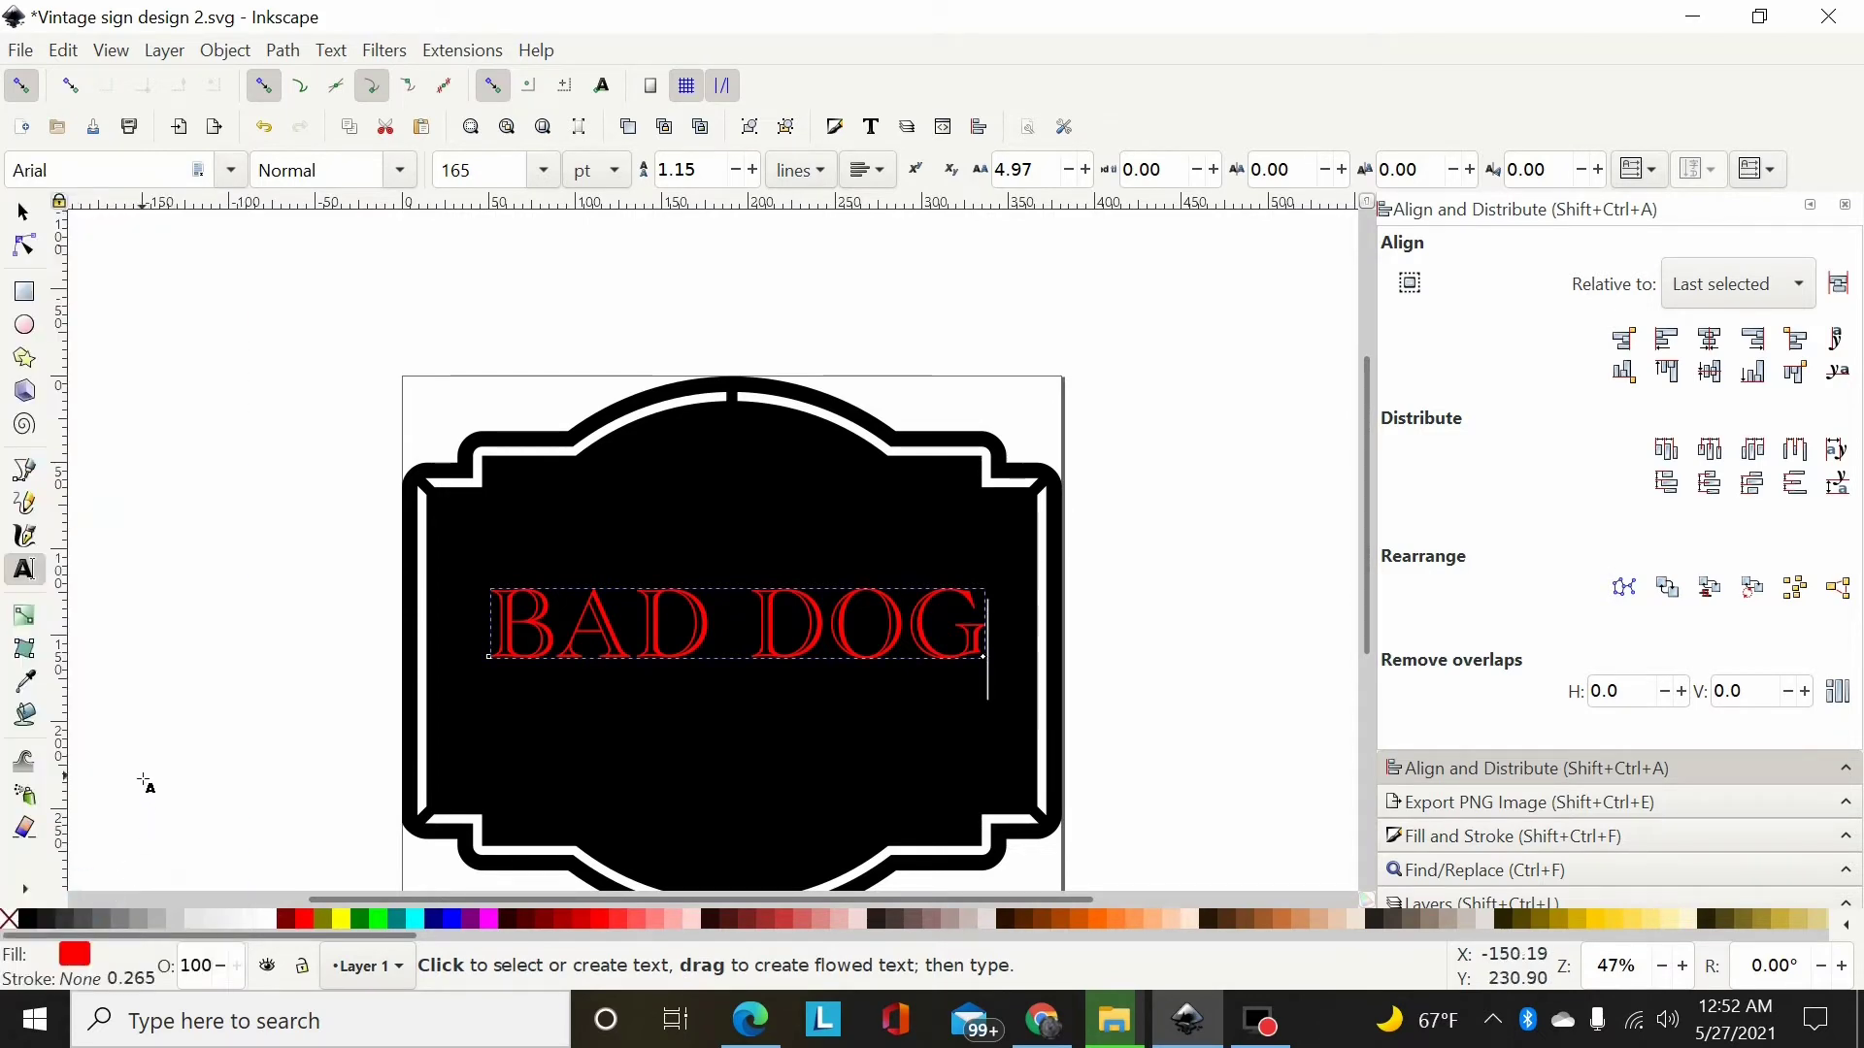
Try to reapply the Arial font to the BAD DOG text
click(233, 173)
click(233, 173)
click(233, 173)
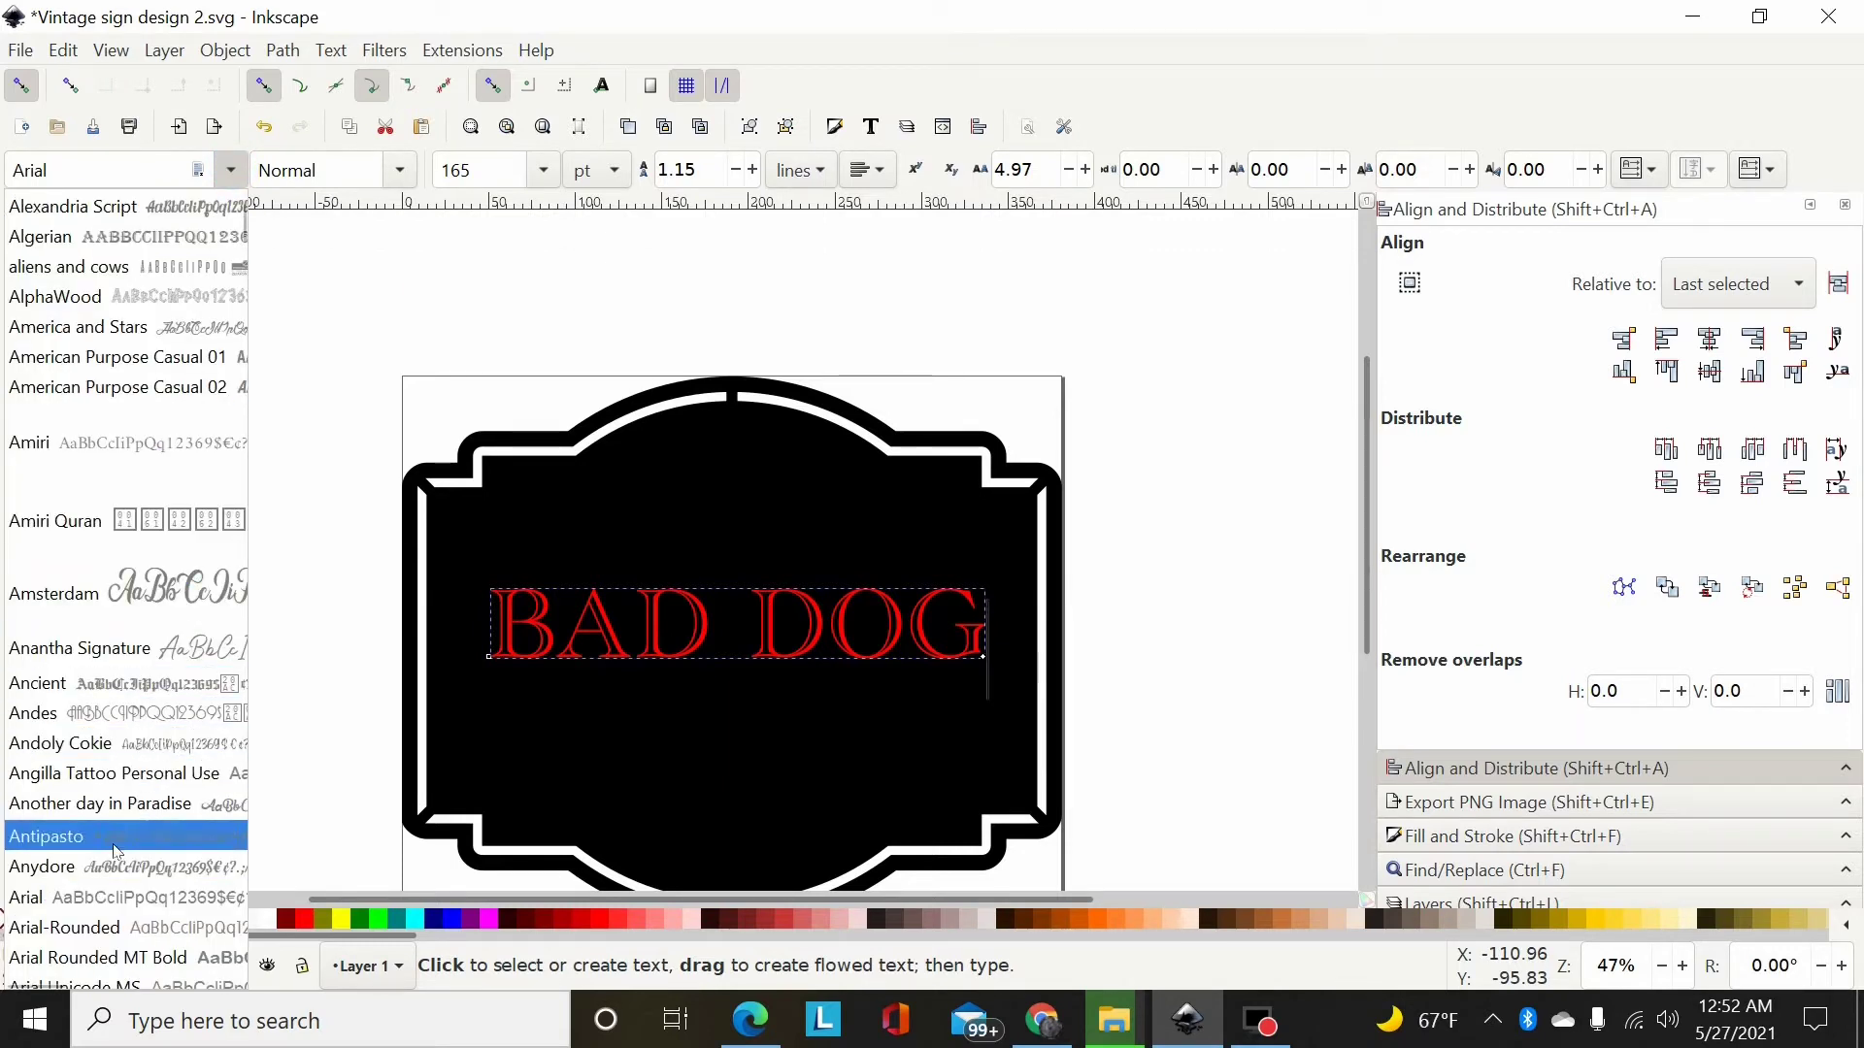
click(82, 897)
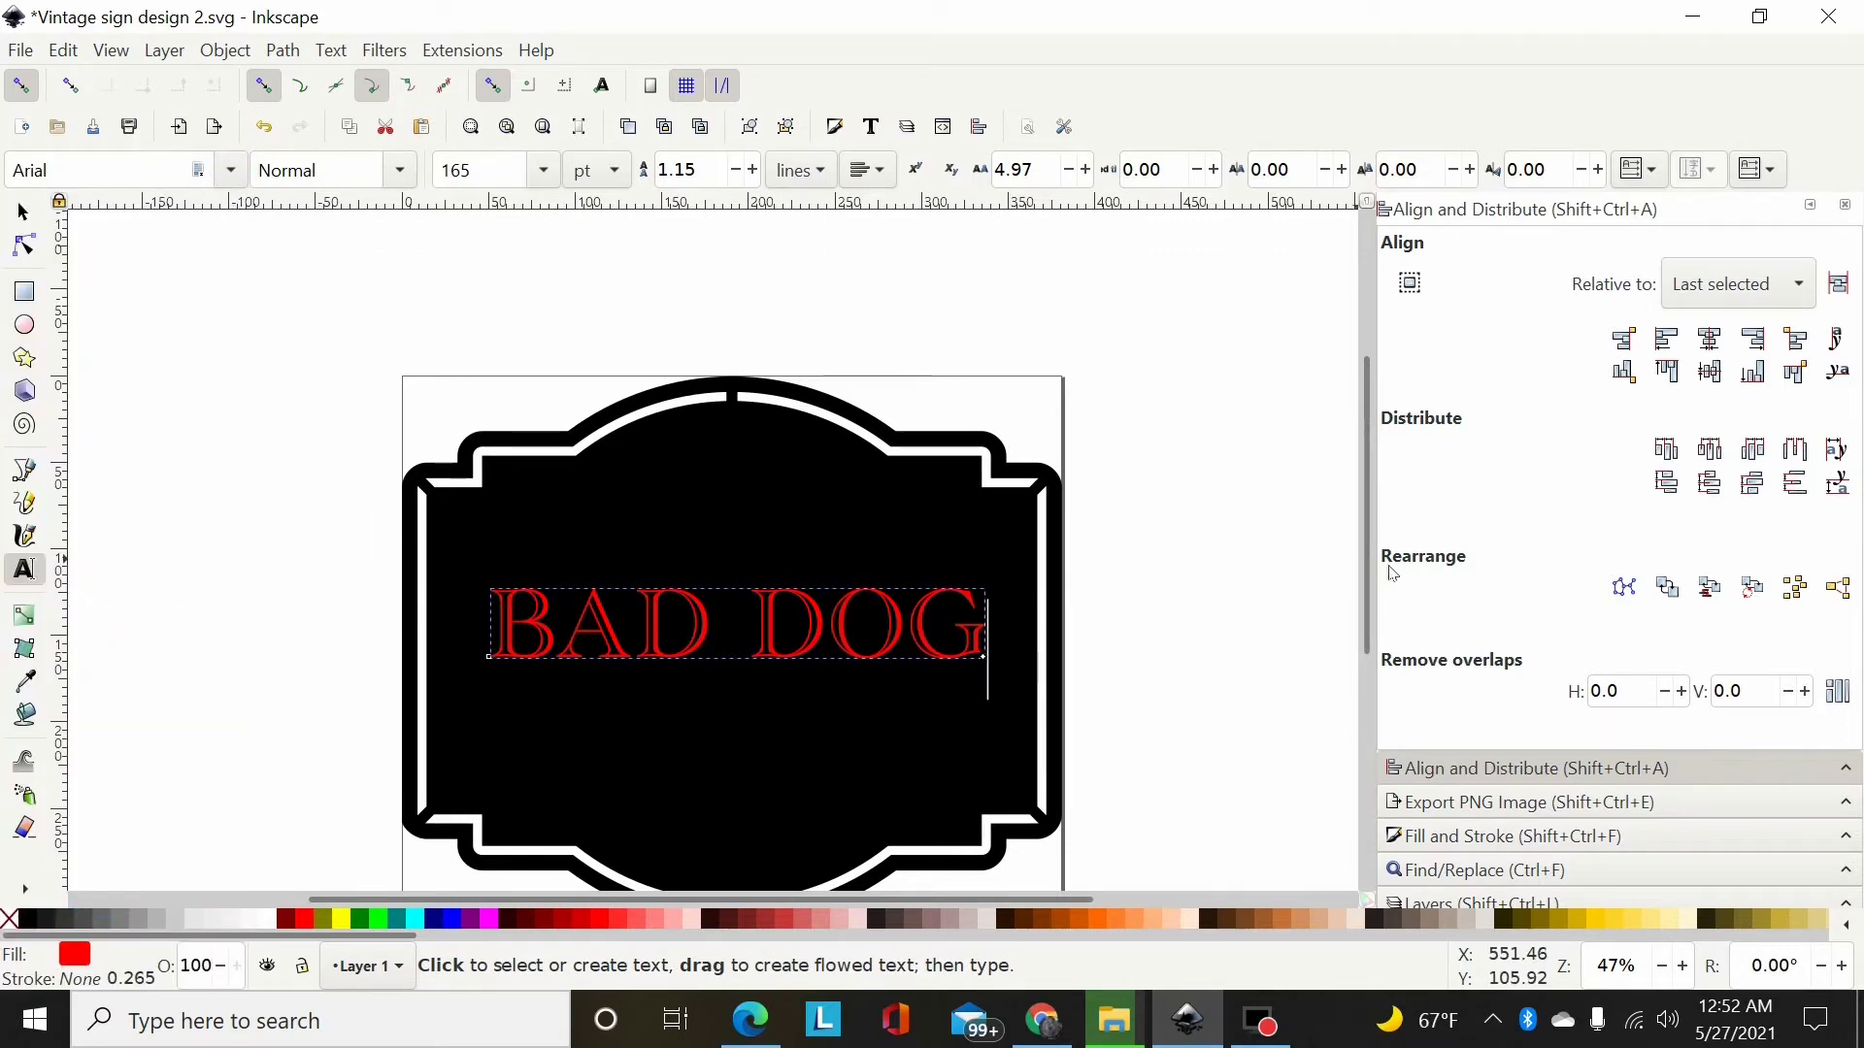
Set the BAD DOG text to the Arial font family in Bold style and apply it
scroll(1469, 828, down, 3)
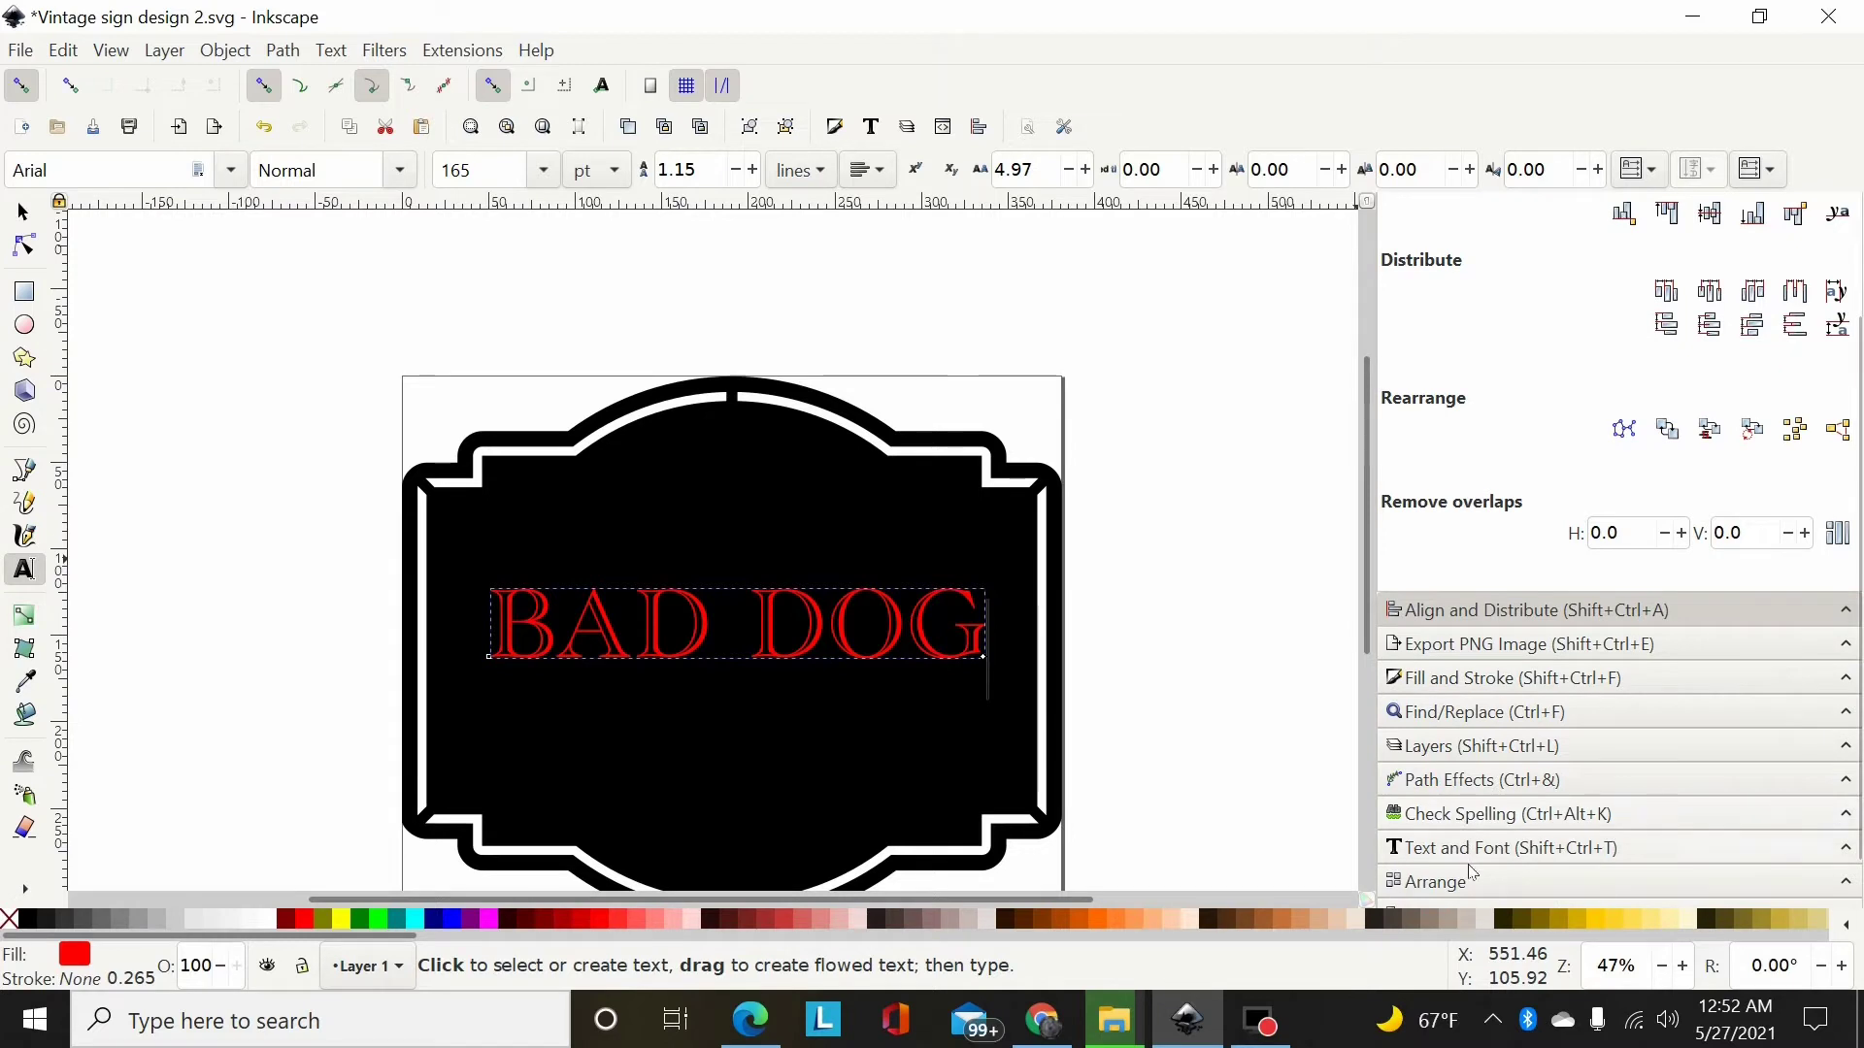
click(1475, 853)
scroll(1490, 355, down, 5)
scroll(1492, 356, down, 5)
scroll(1491, 355, down, 5)
scroll(1492, 357, down, 5)
scroll(1492, 357, down, 1)
click(1485, 354)
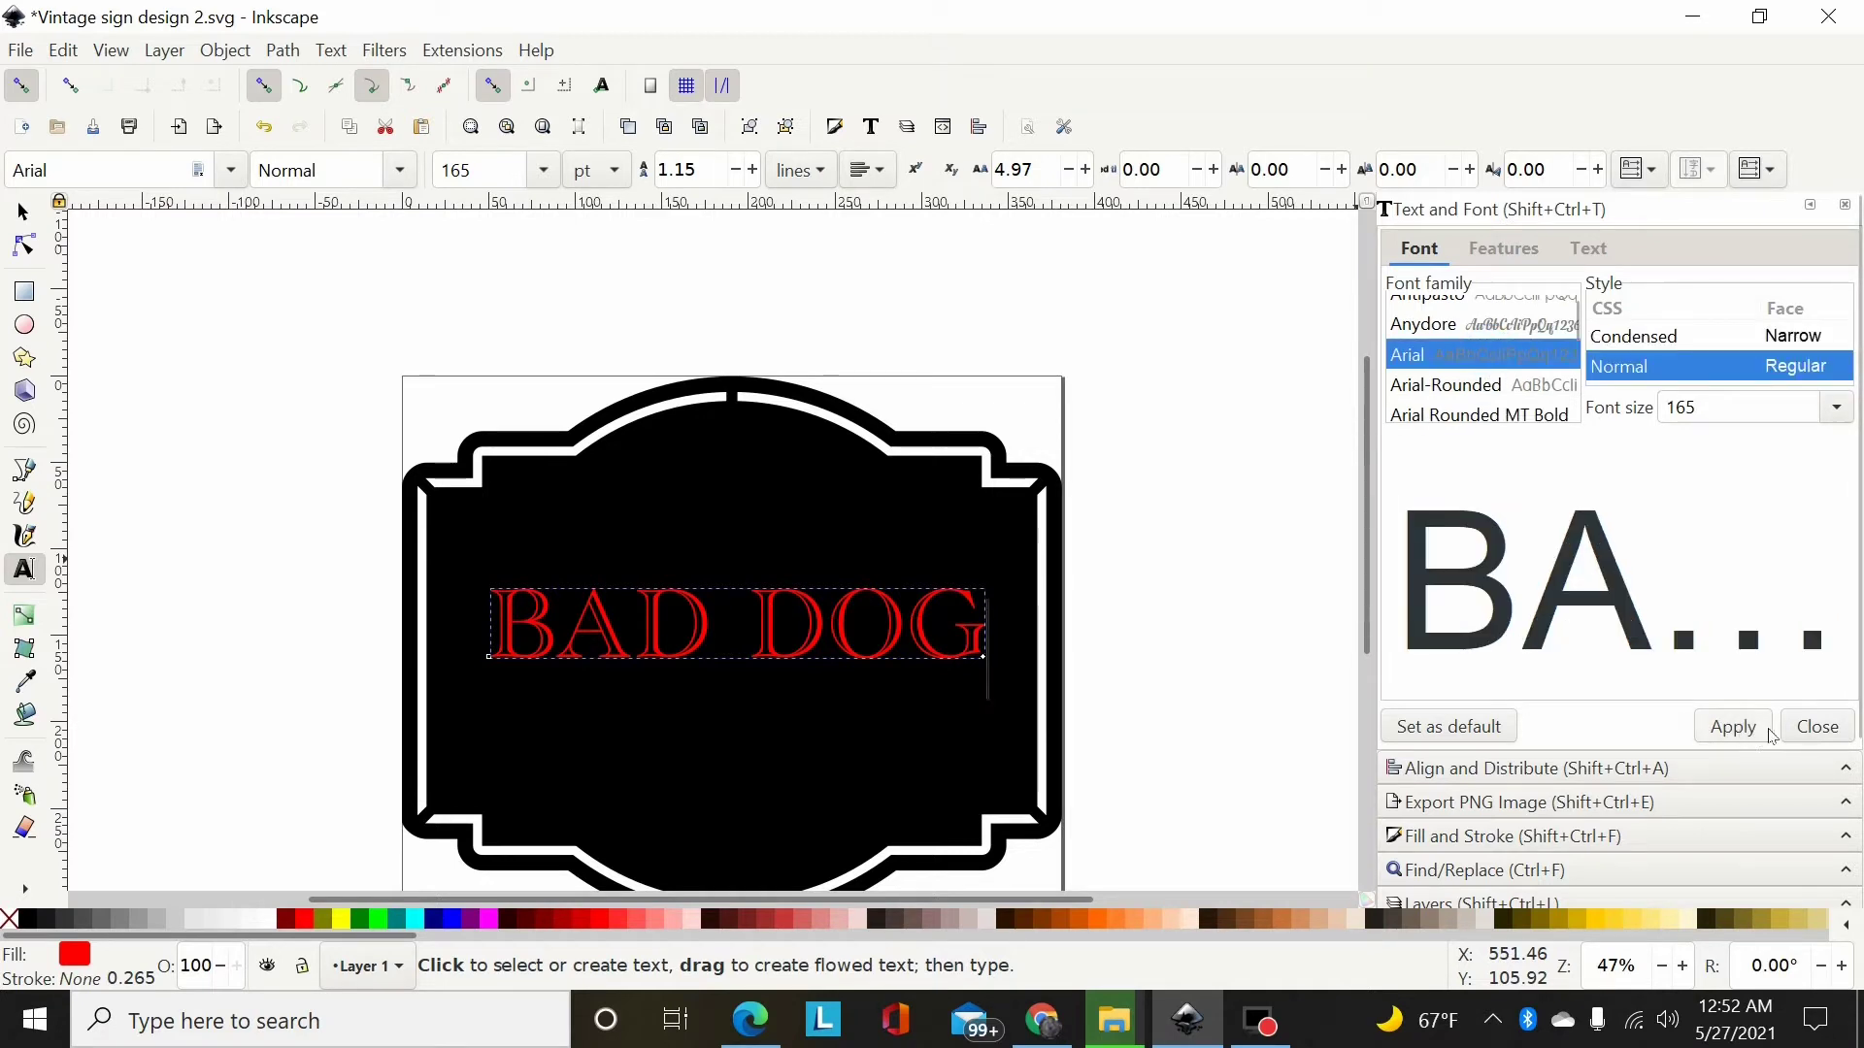
scroll(1781, 375, down, 3)
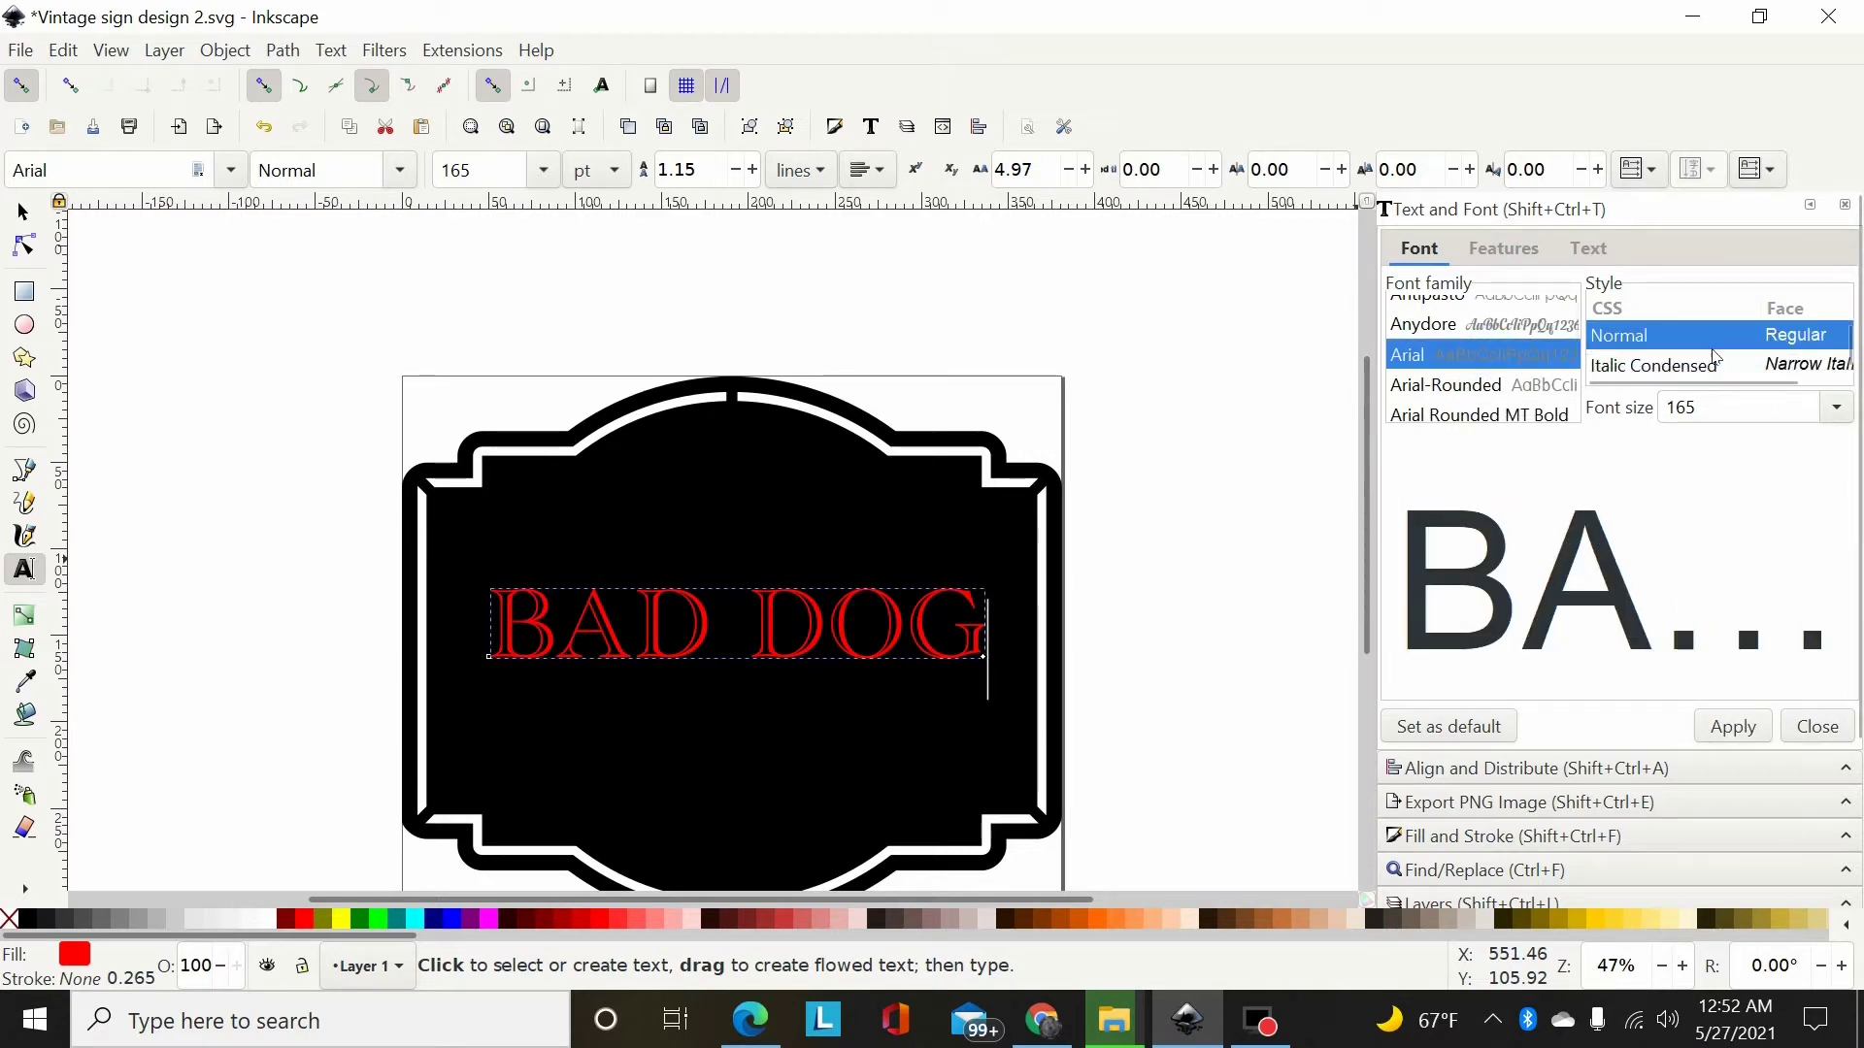
scroll(1713, 356, down, 2)
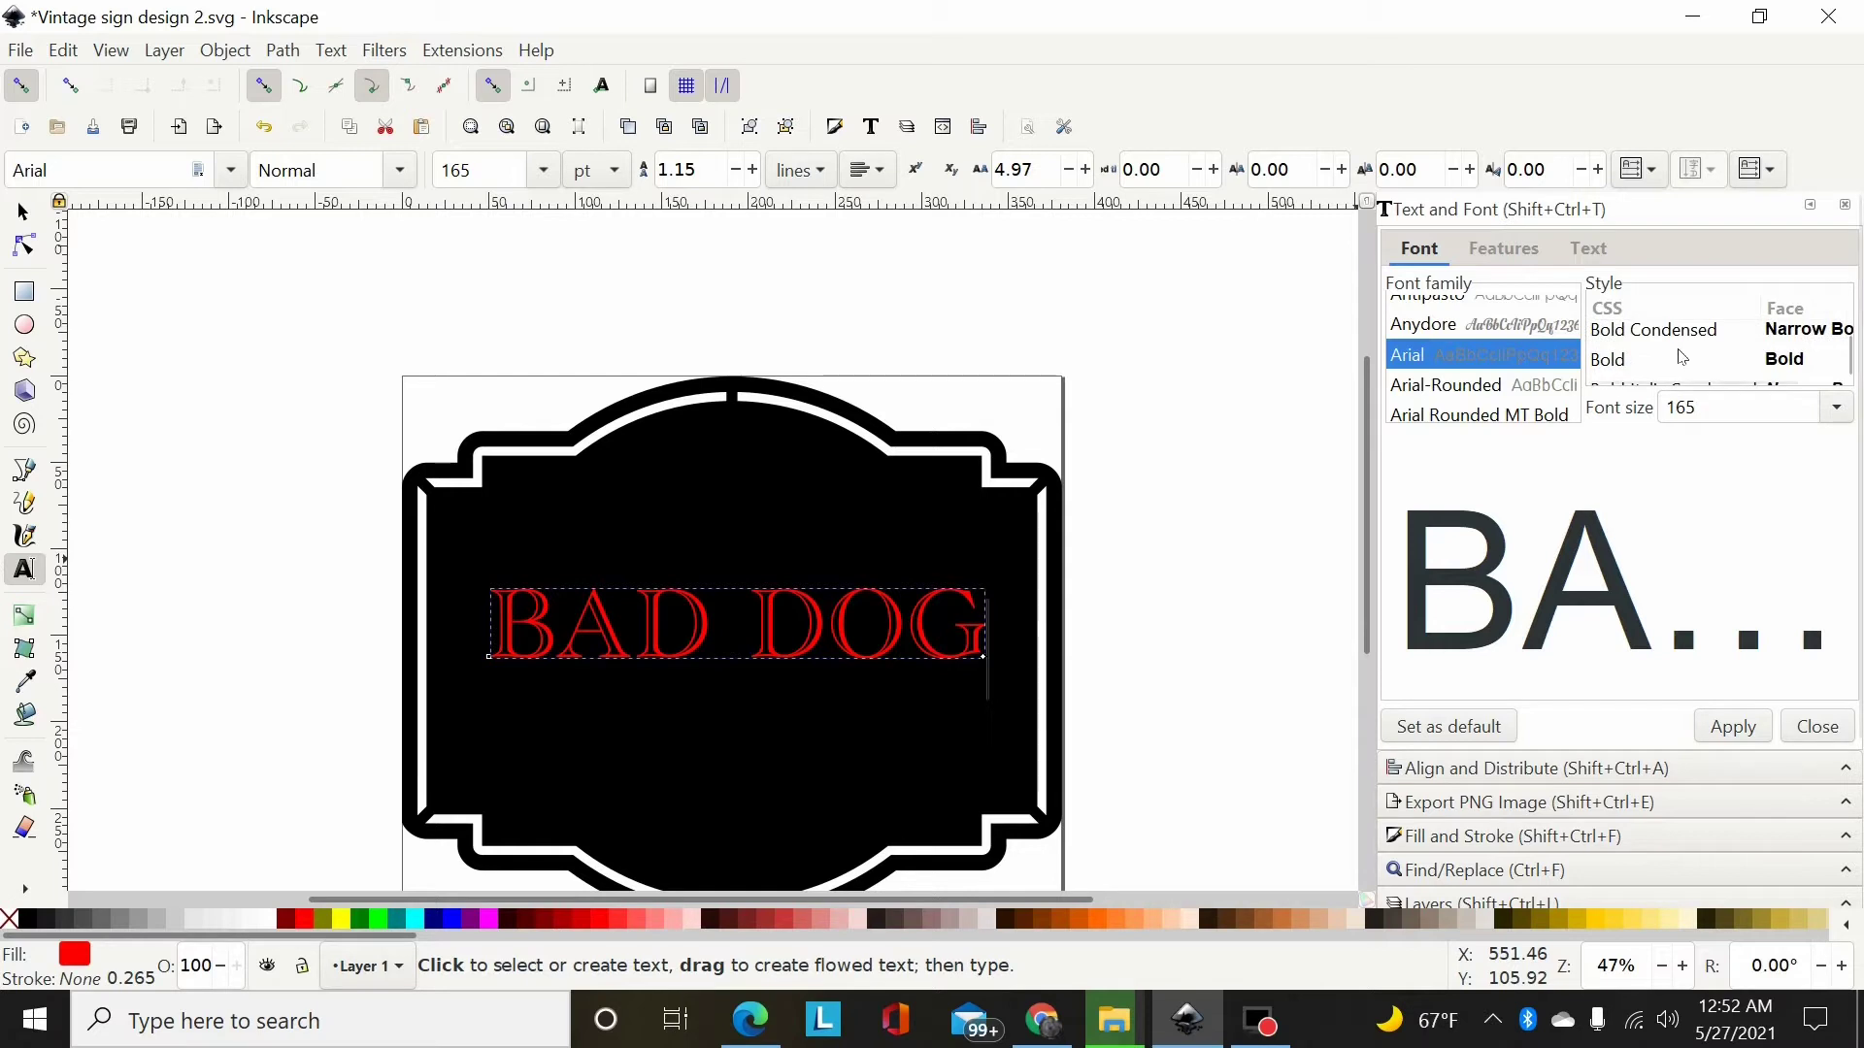
click(1634, 361)
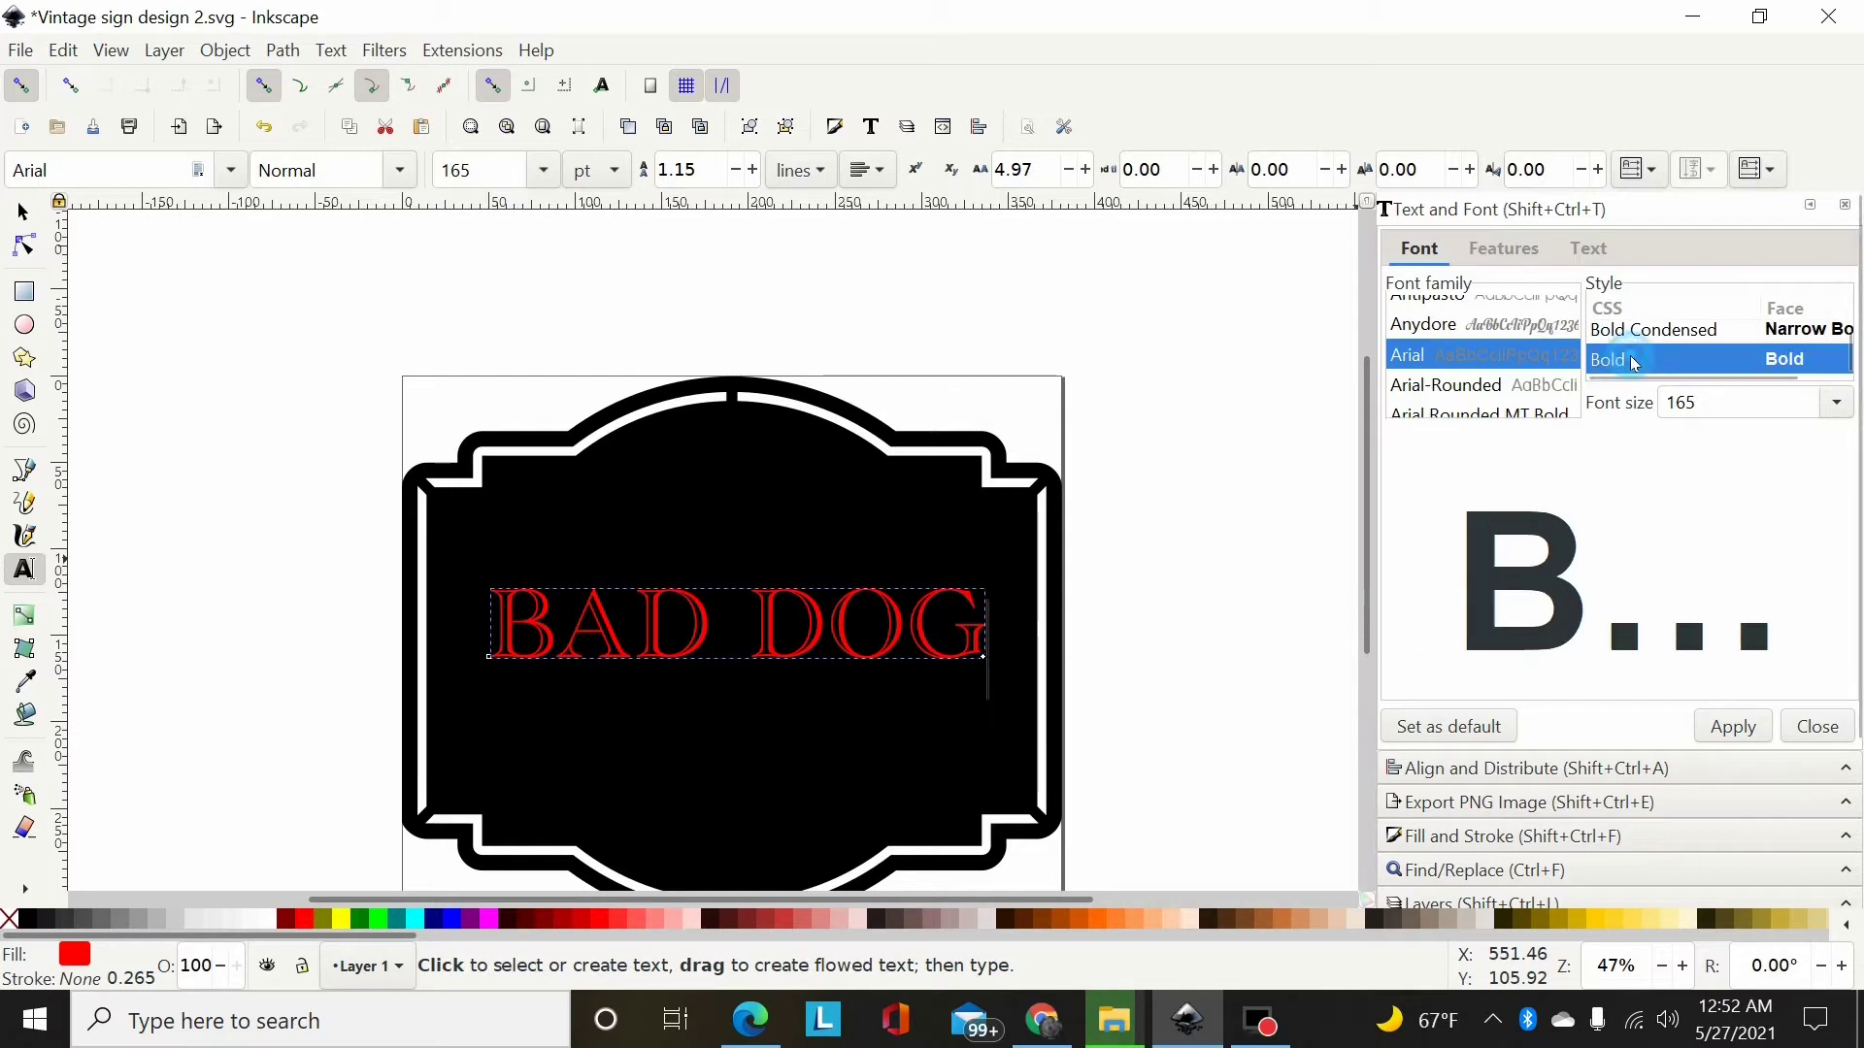
click(1741, 733)
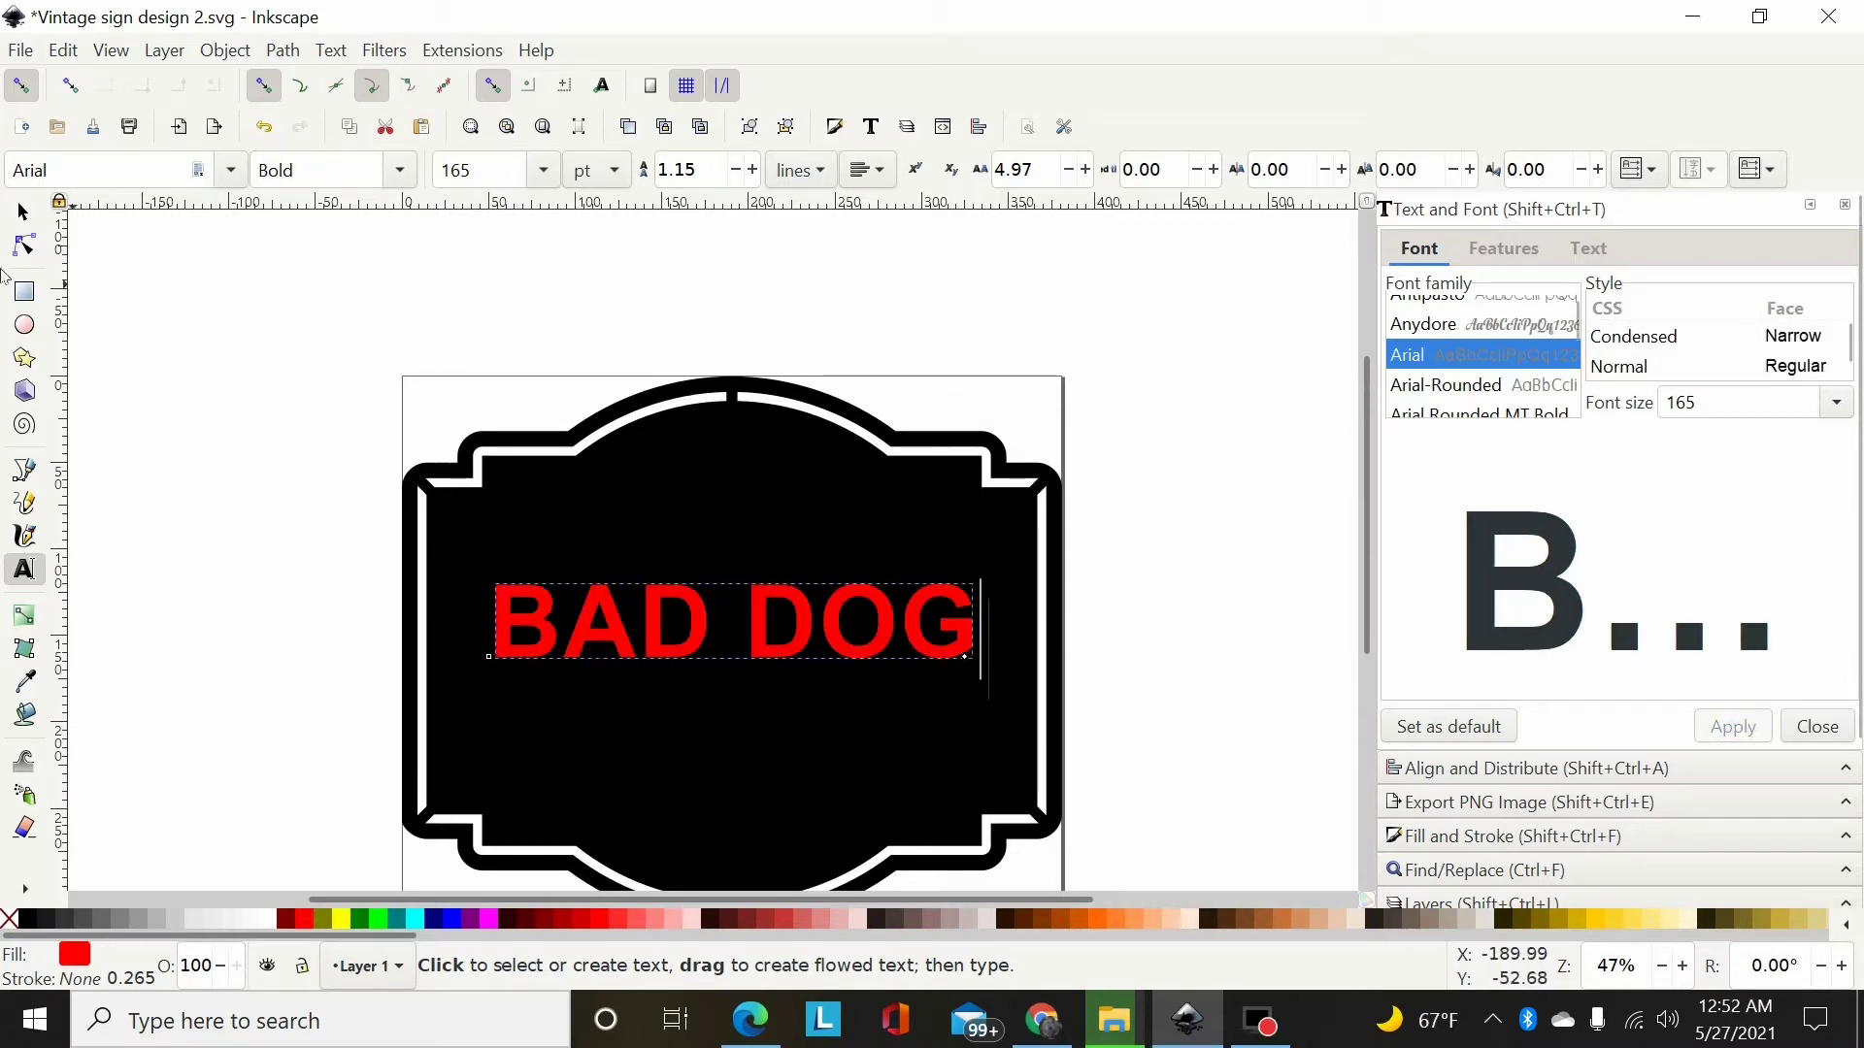
click(231, 169)
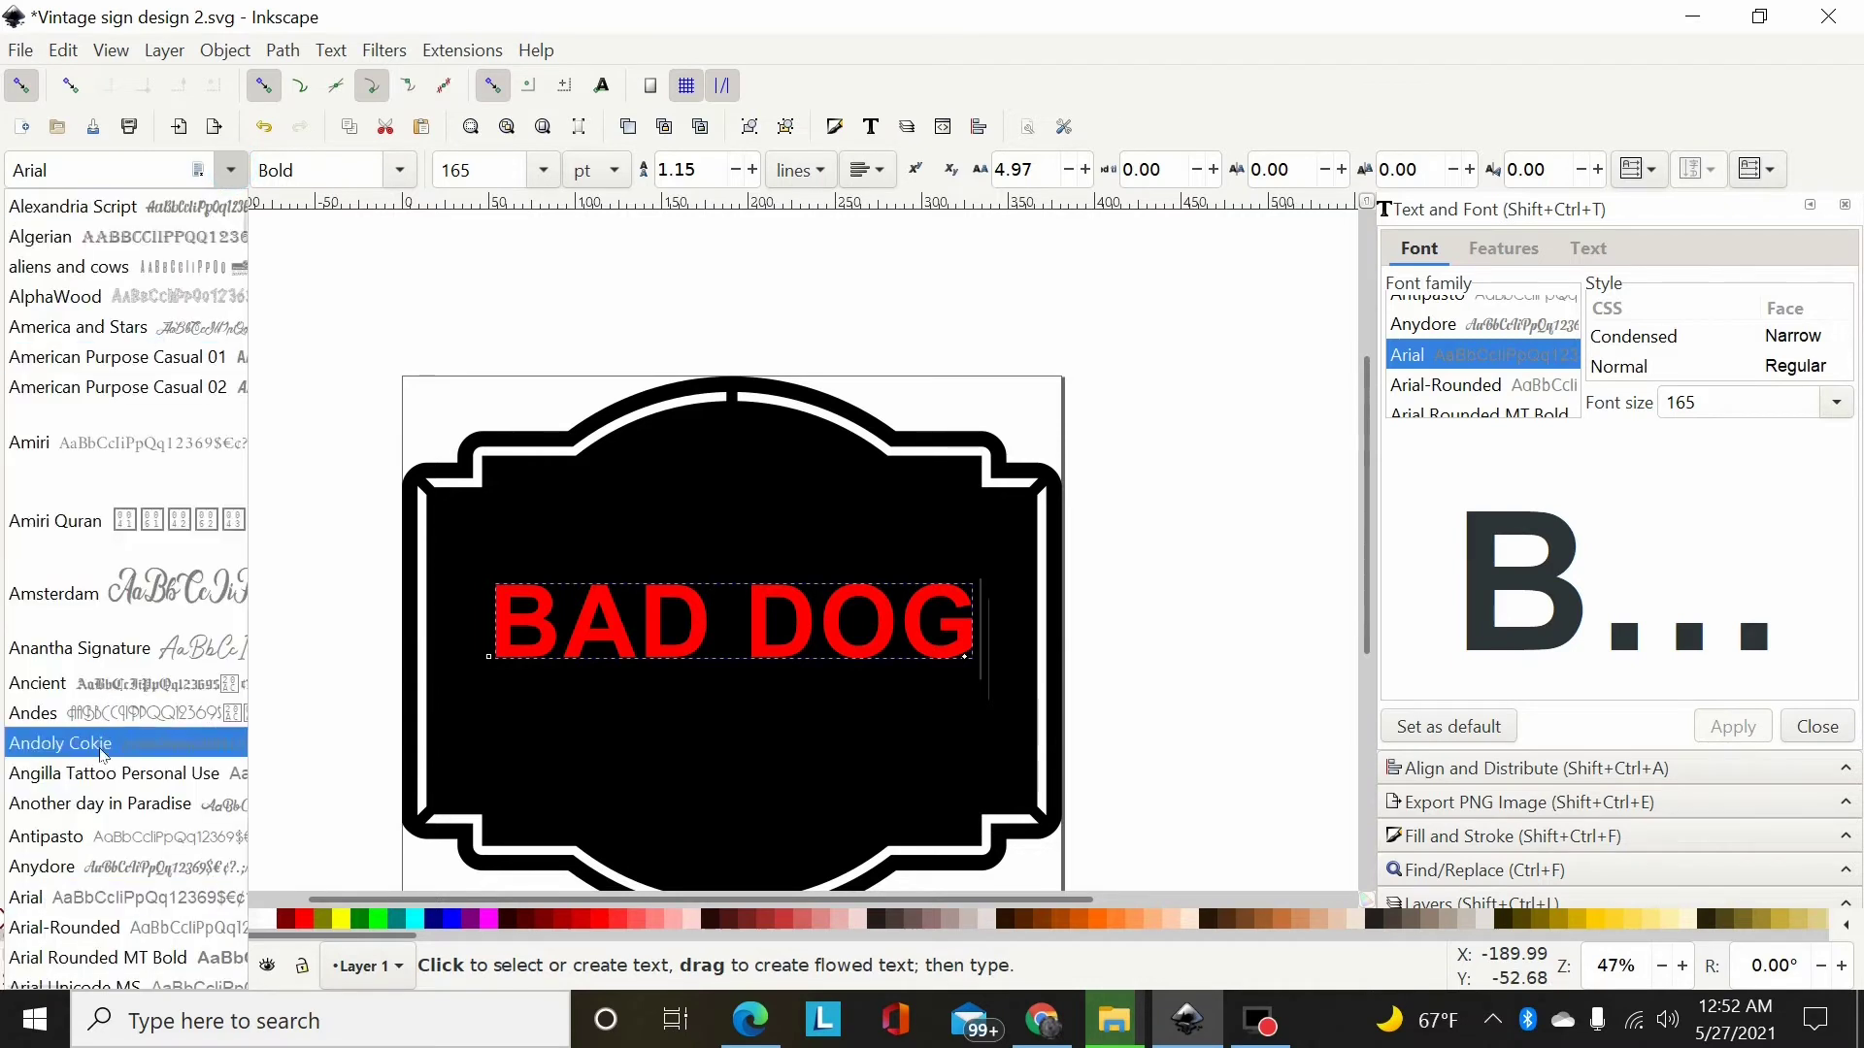
click(233, 172)
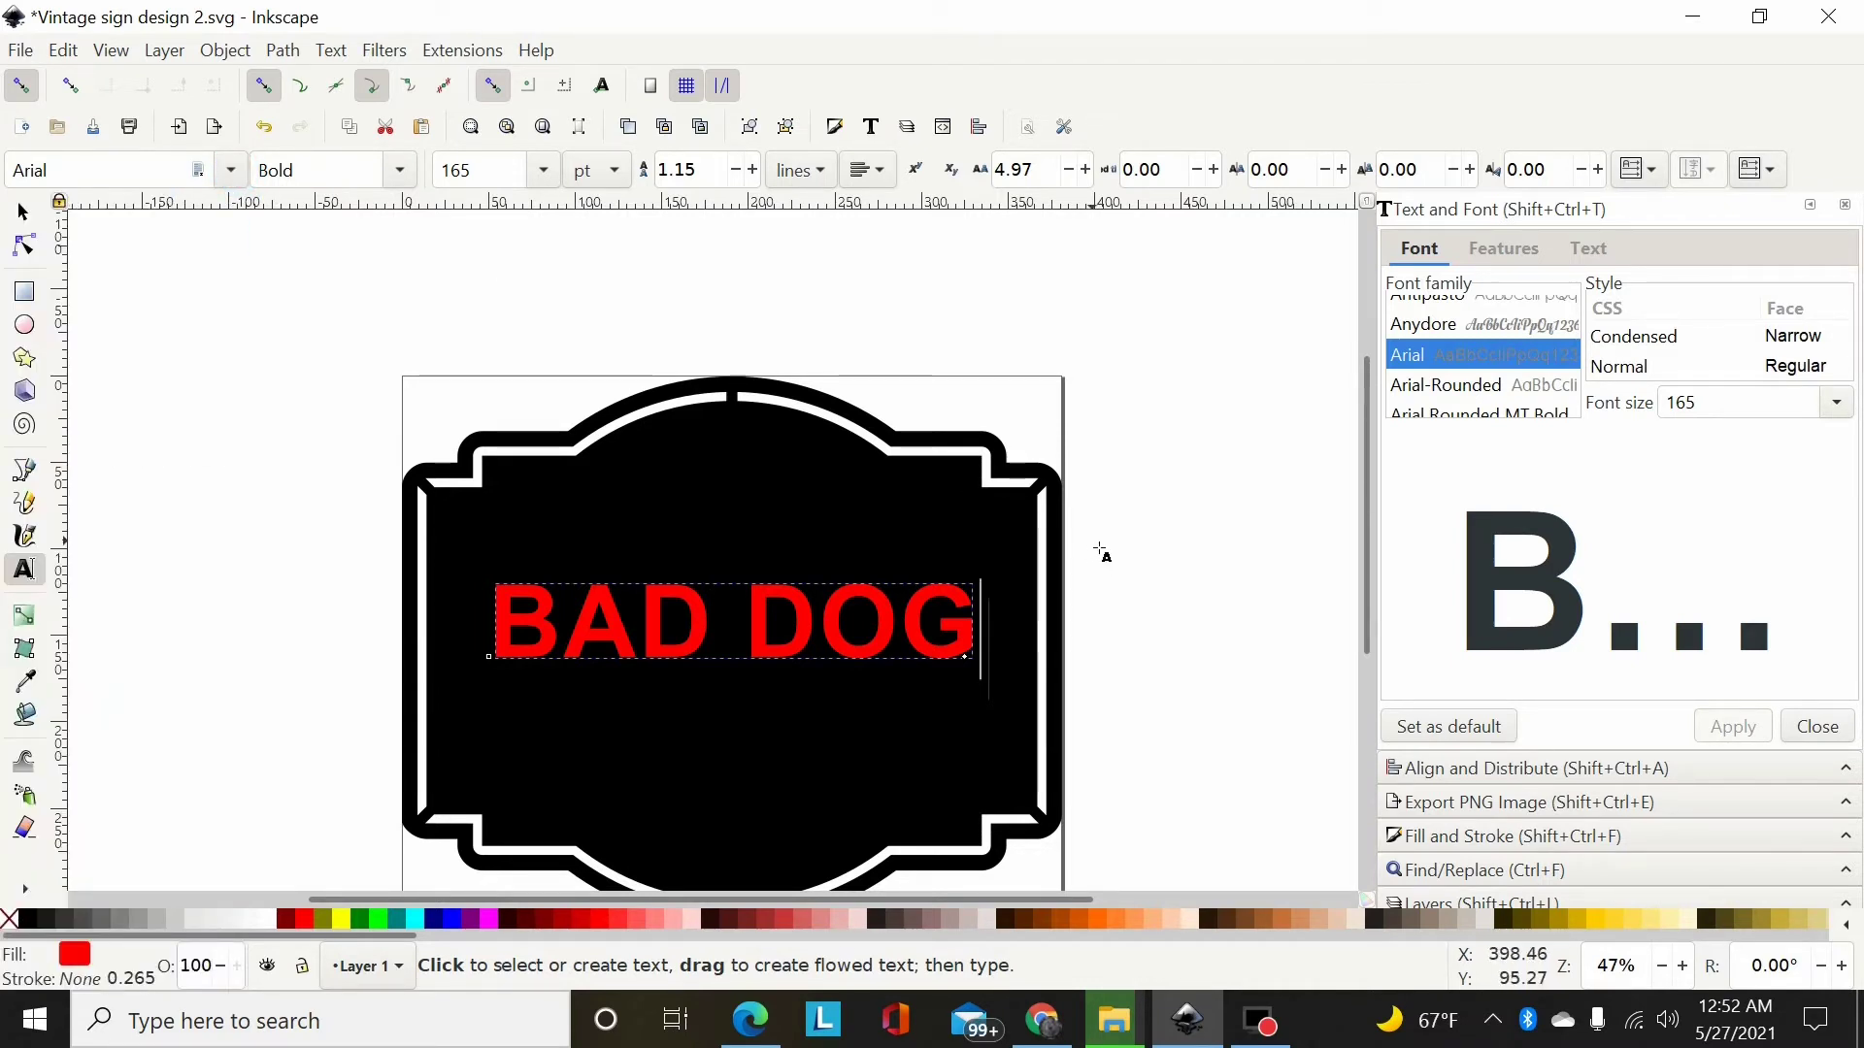
Center the BAD DOG text horizontally and vertically on the black sign shape
click(23, 210)
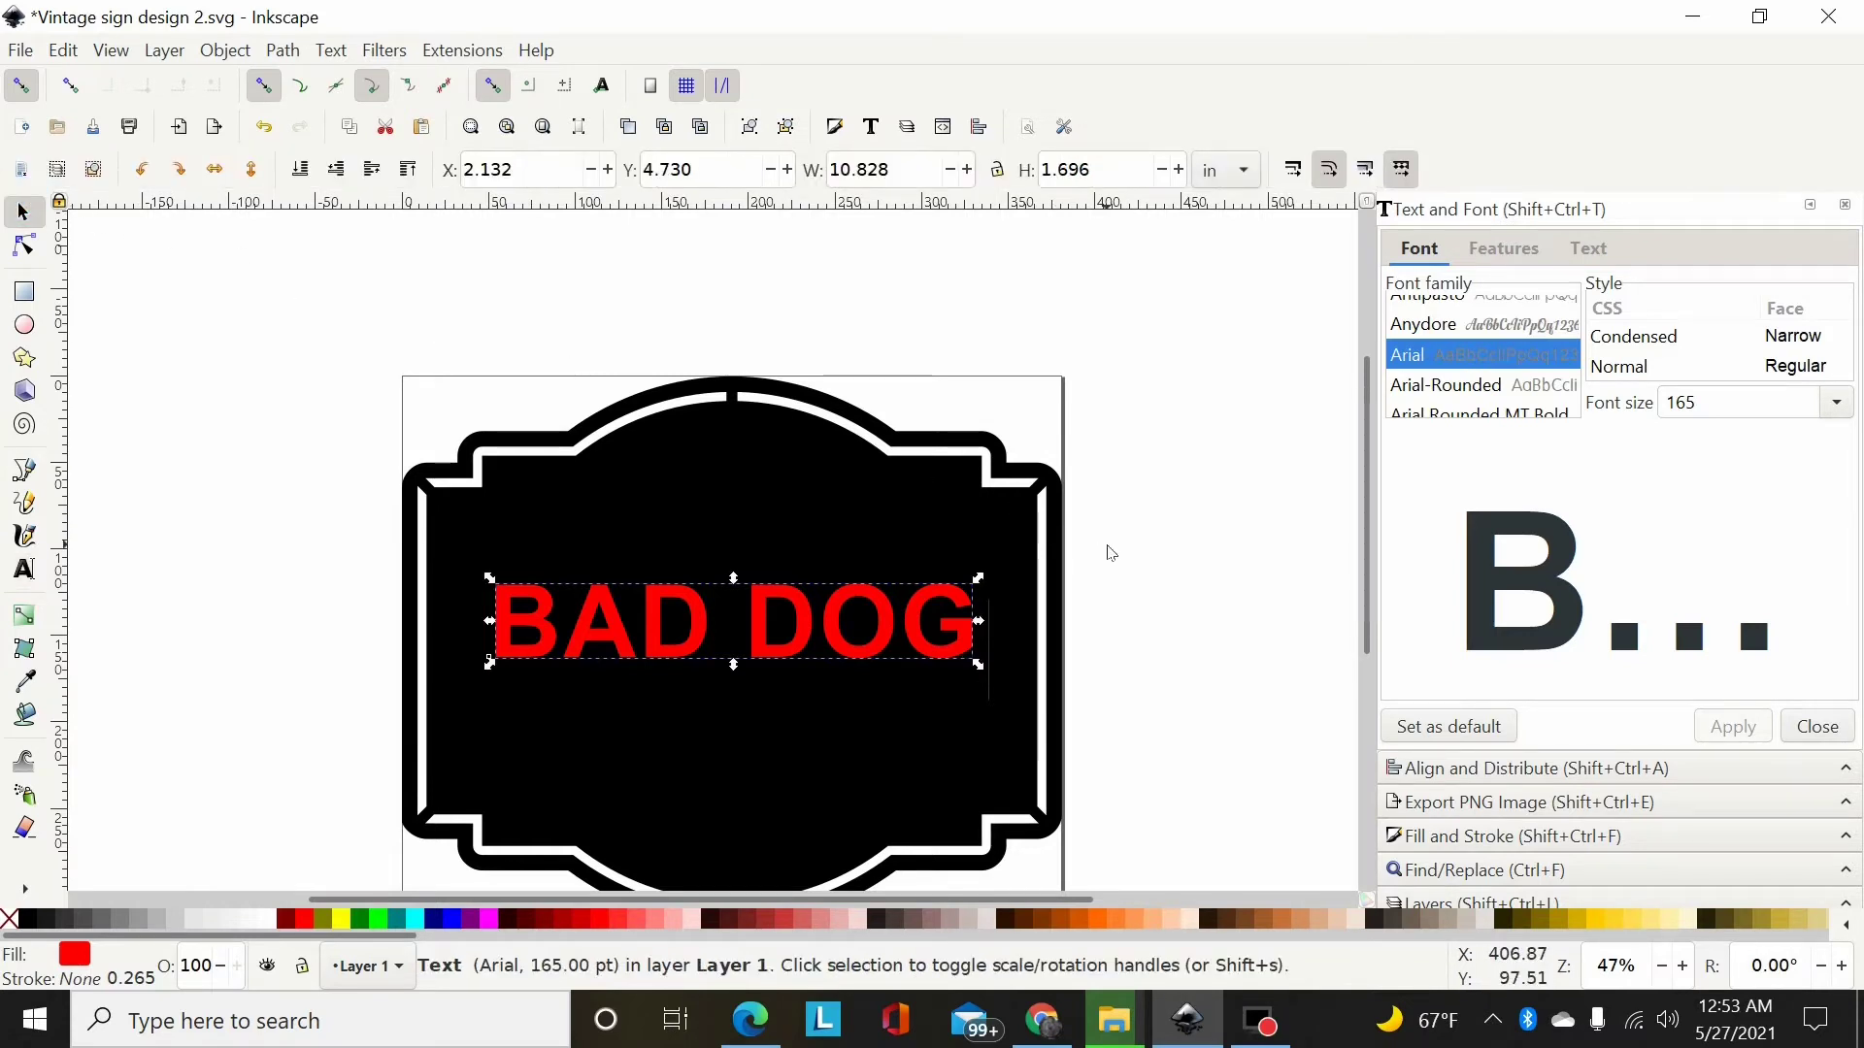
scroll(1099, 543, up, 2)
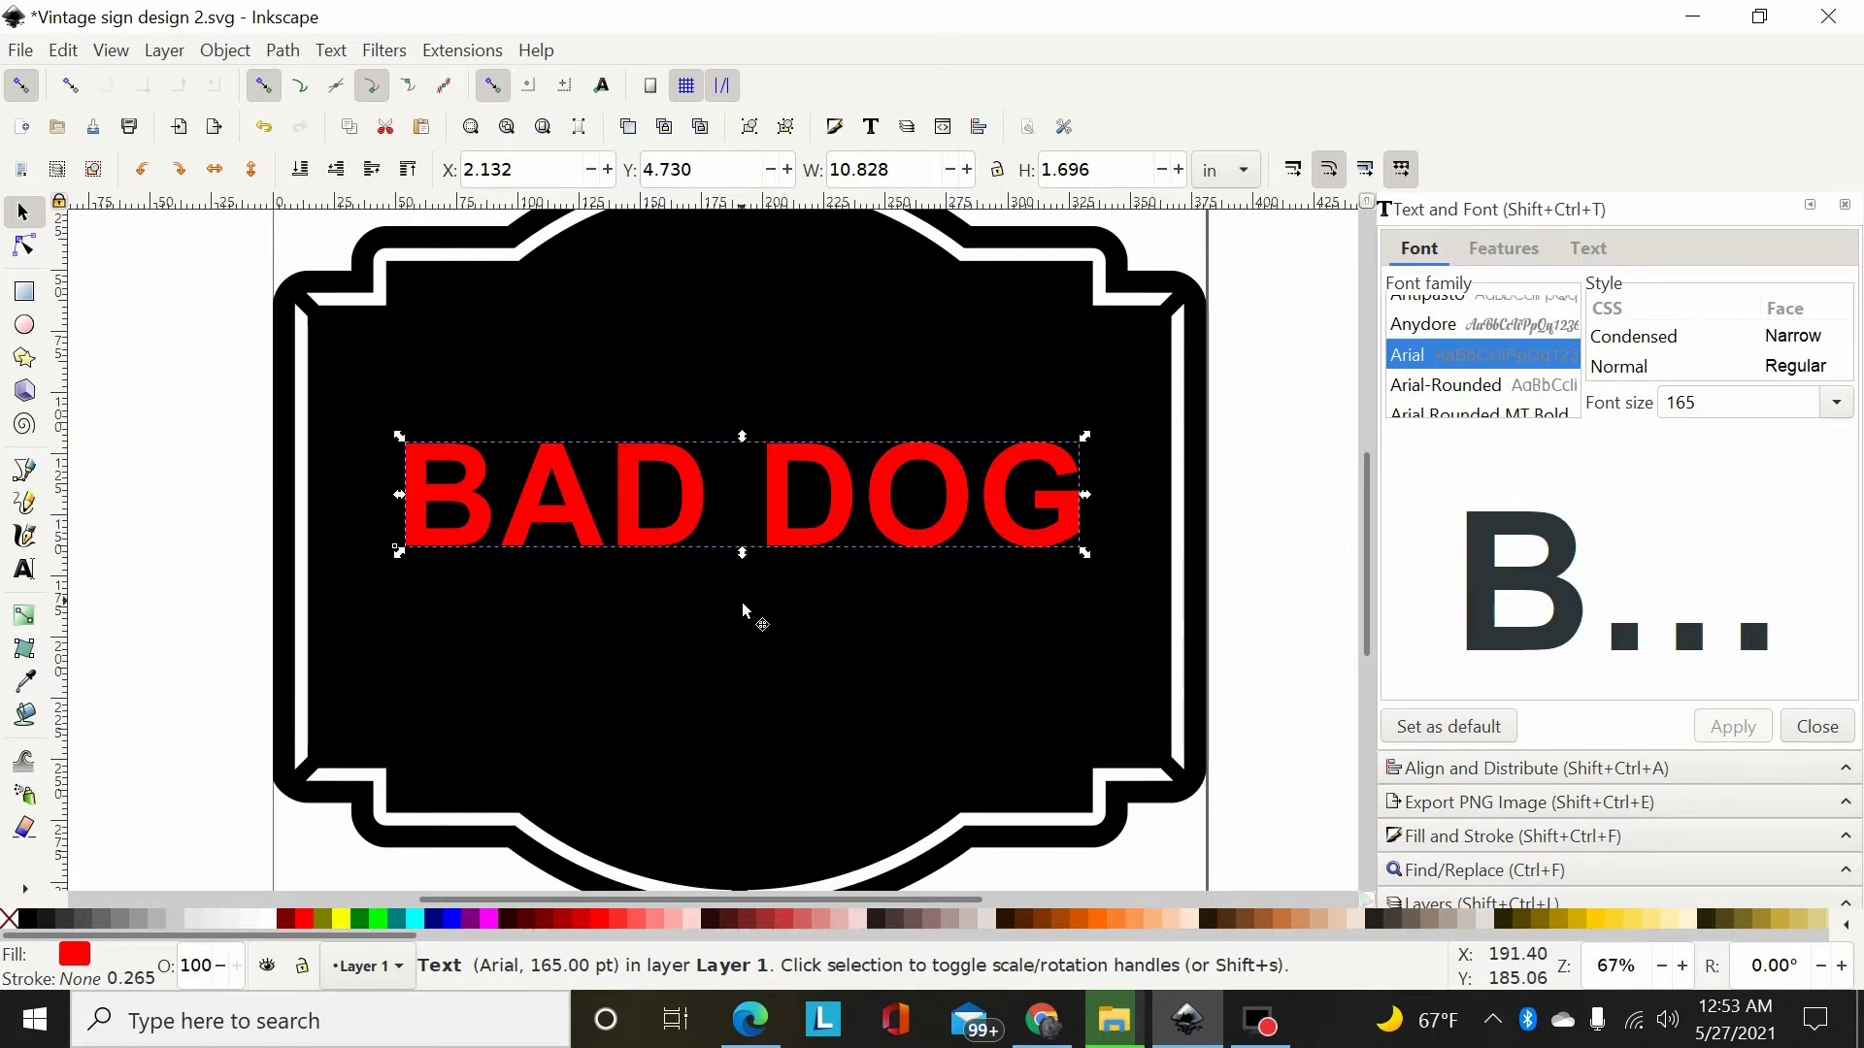
shift+click(727, 673)
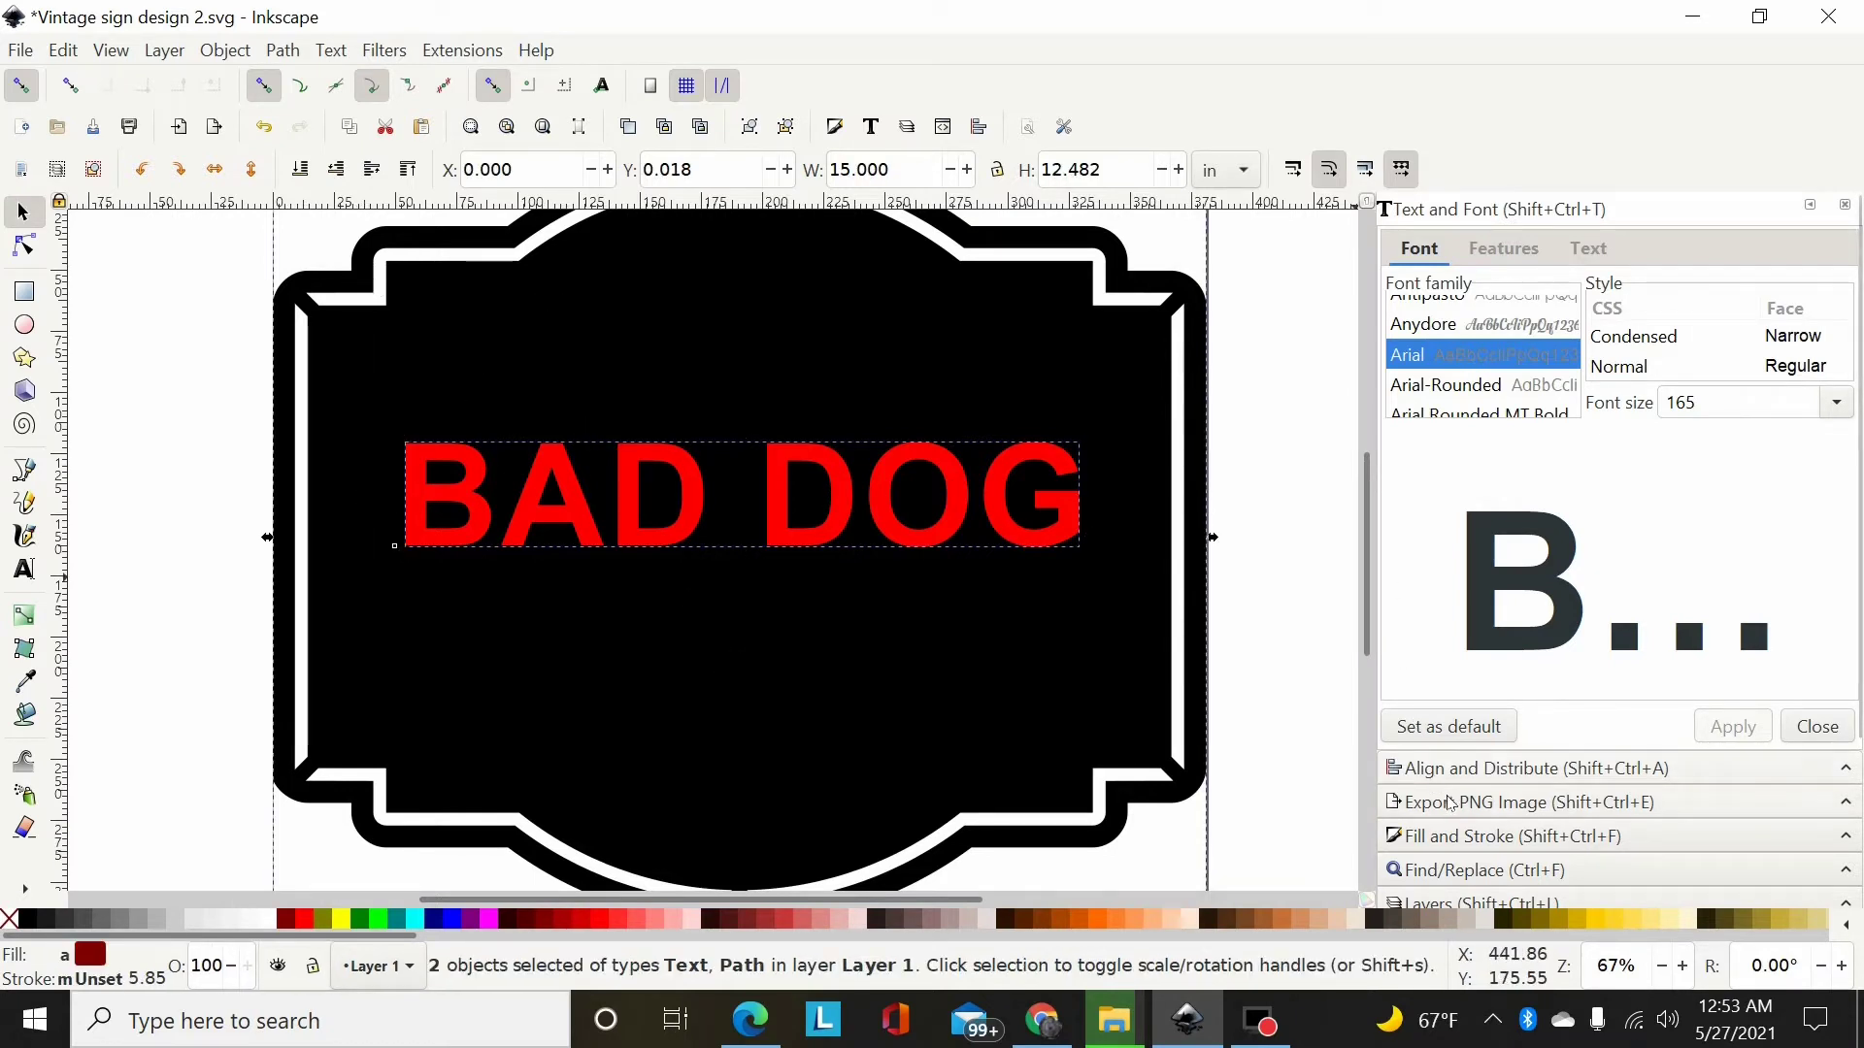
click(1473, 776)
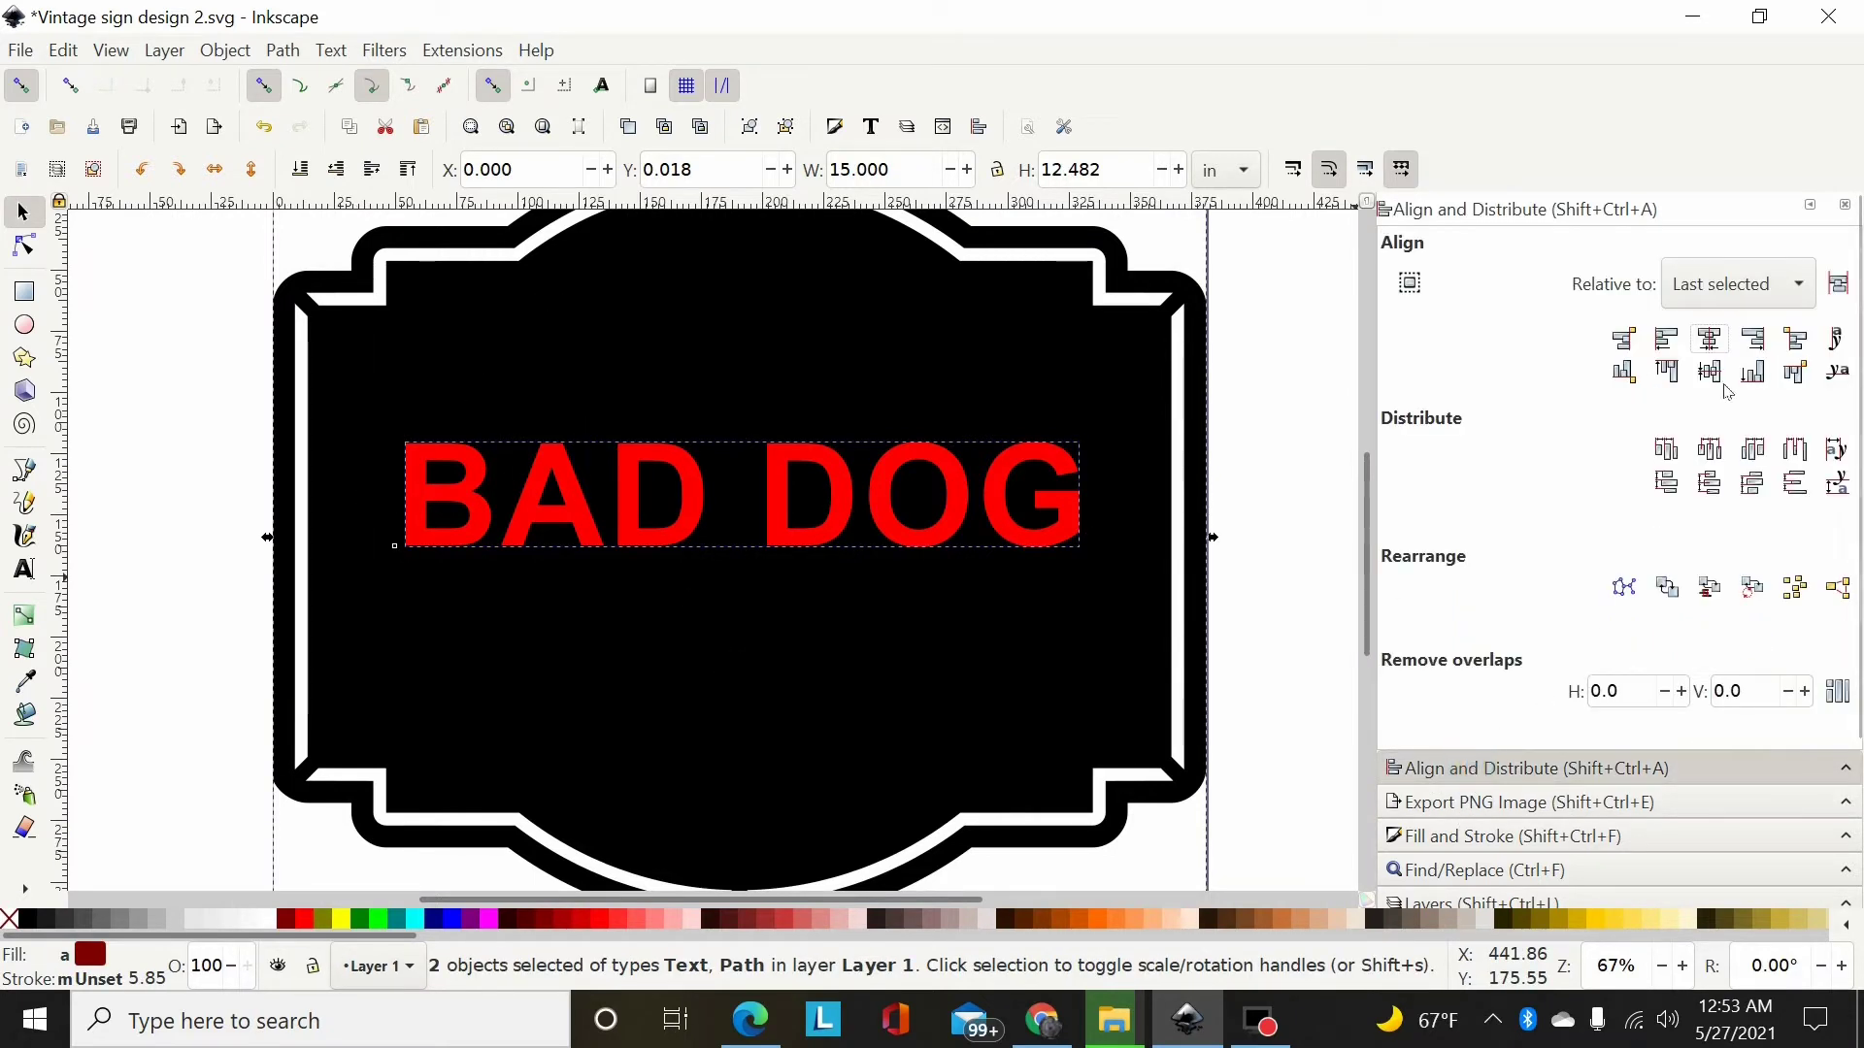
click(1717, 344)
click(1711, 373)
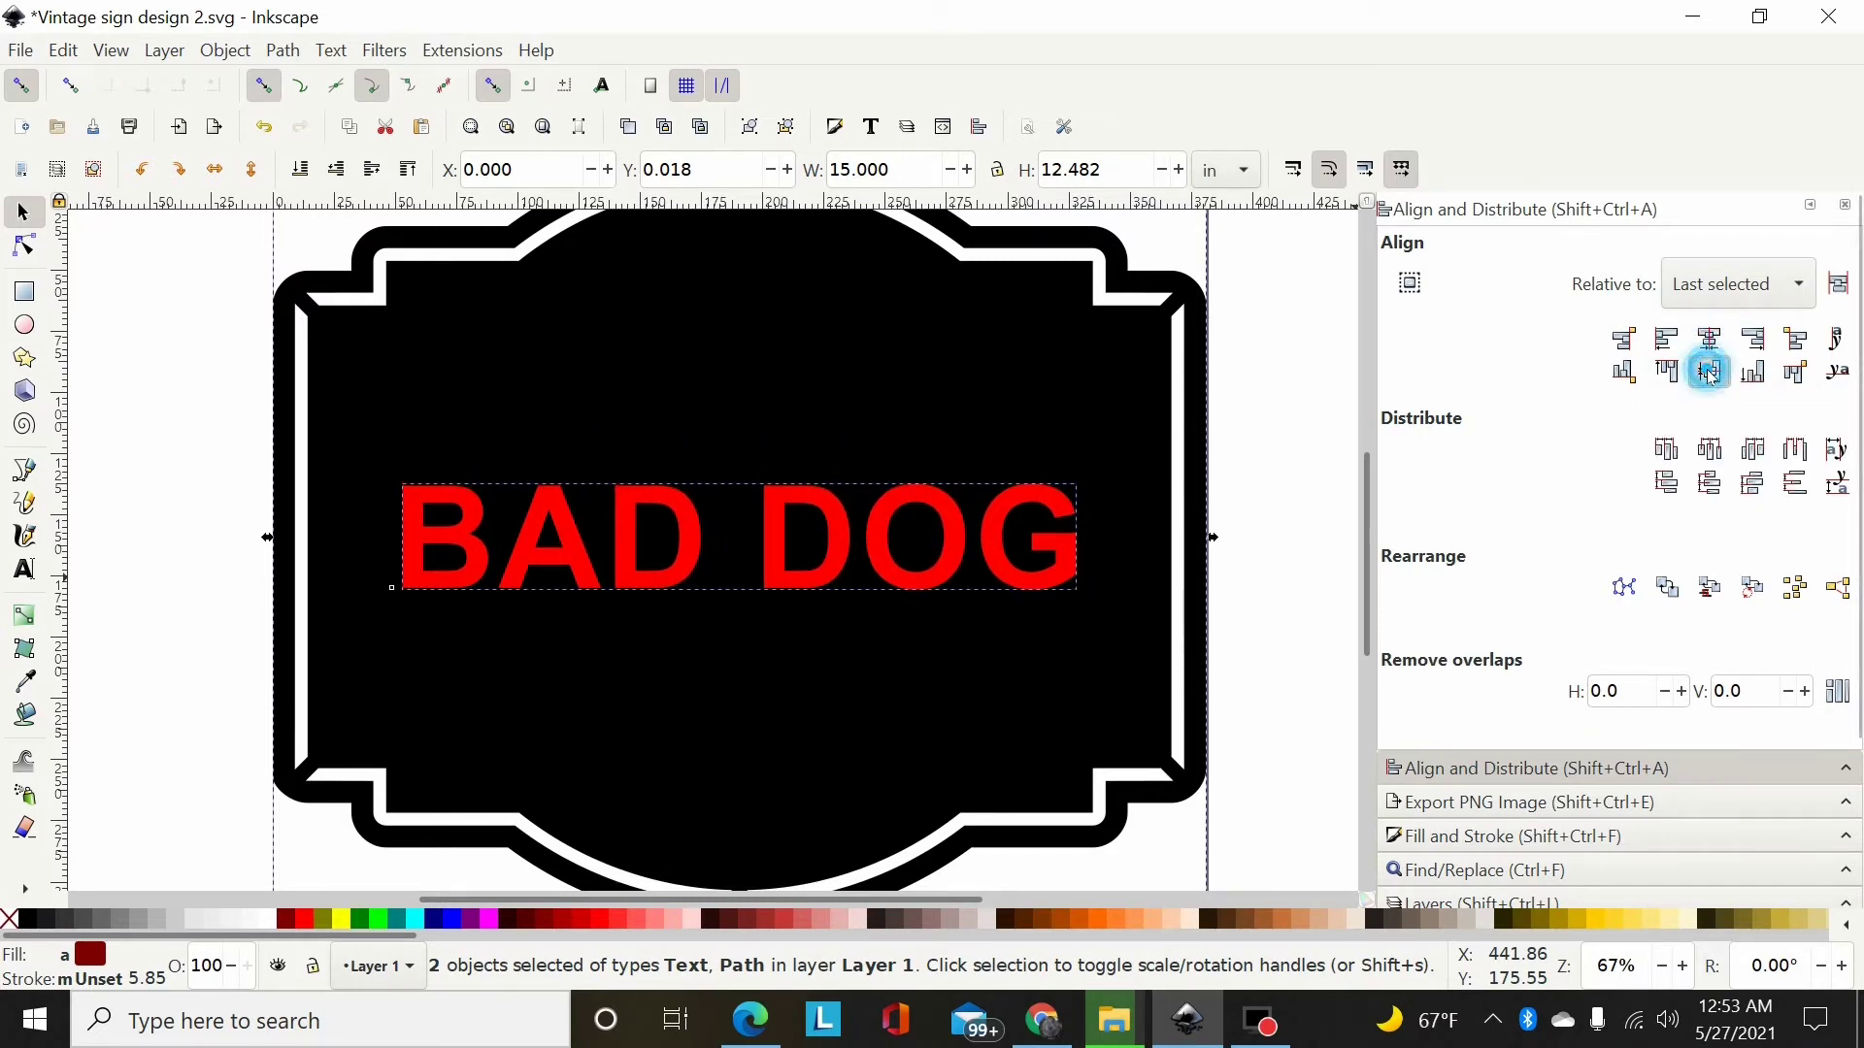
click(1281, 402)
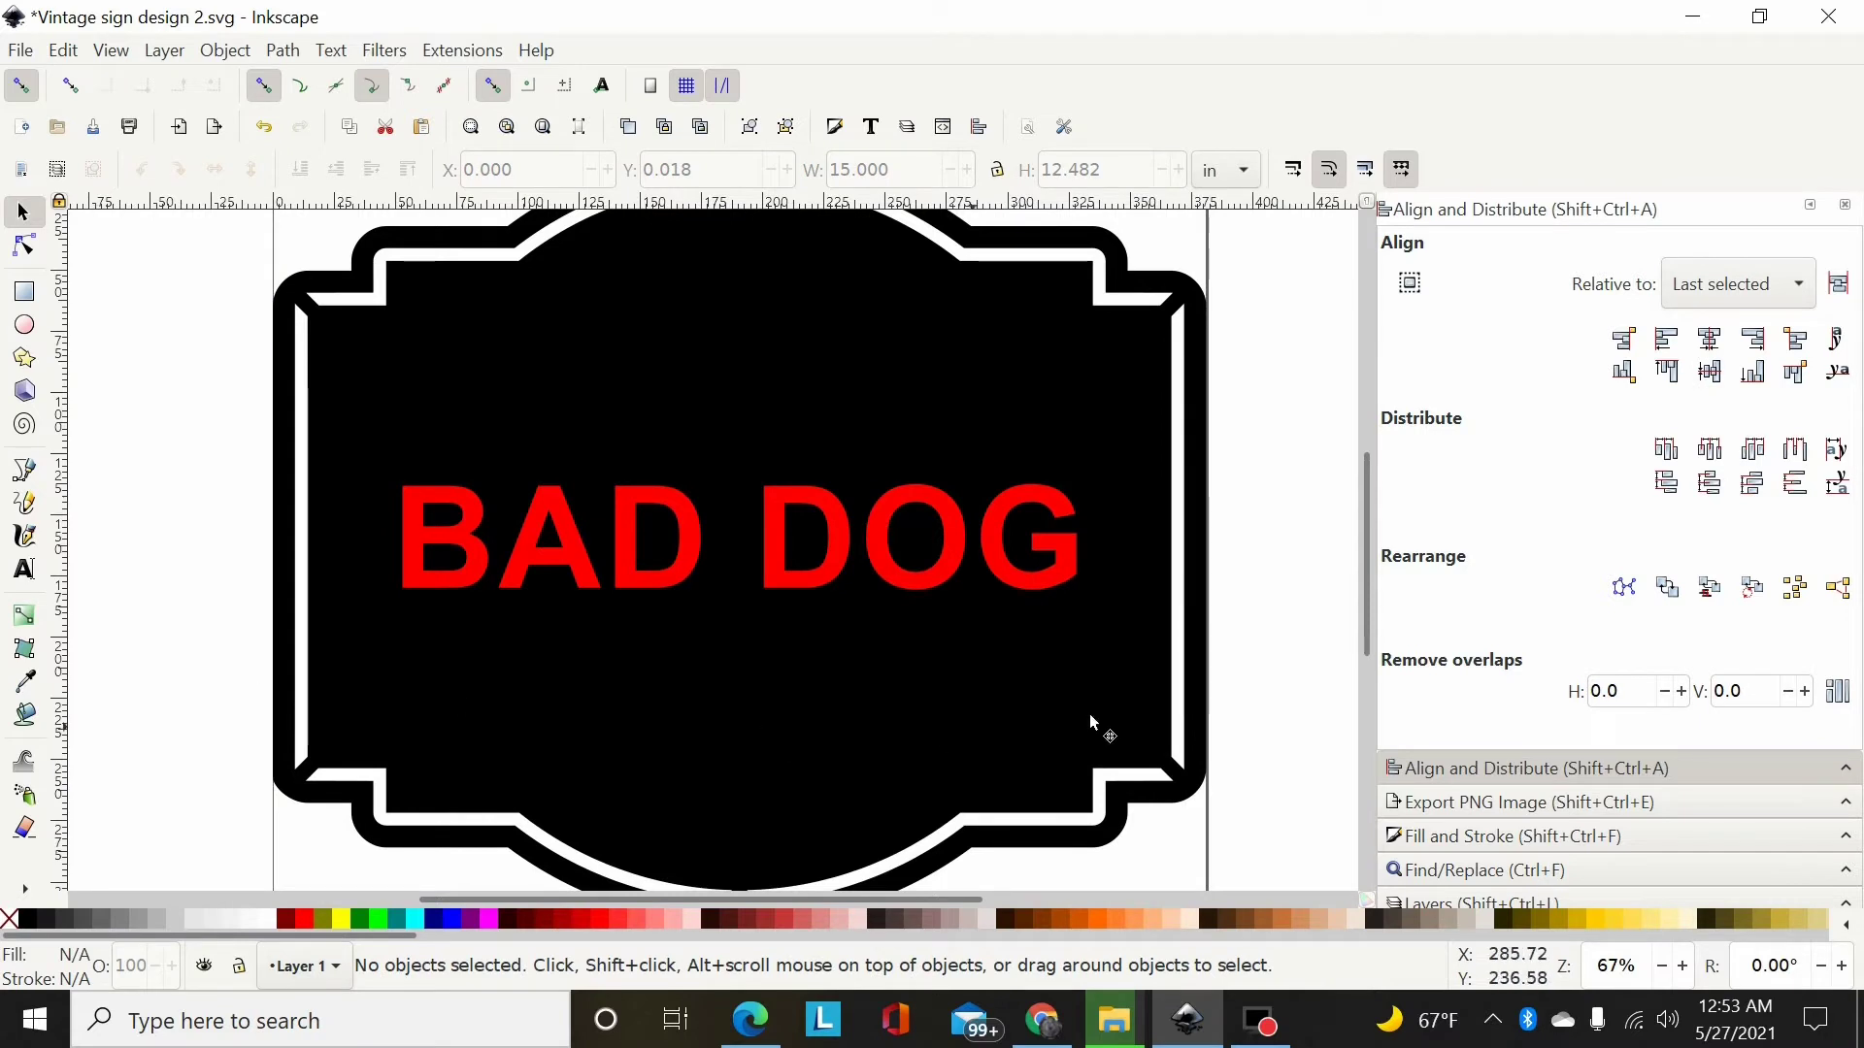
Convert the BAD DOG text to paths and ungroup it into separate letters
click(832, 569)
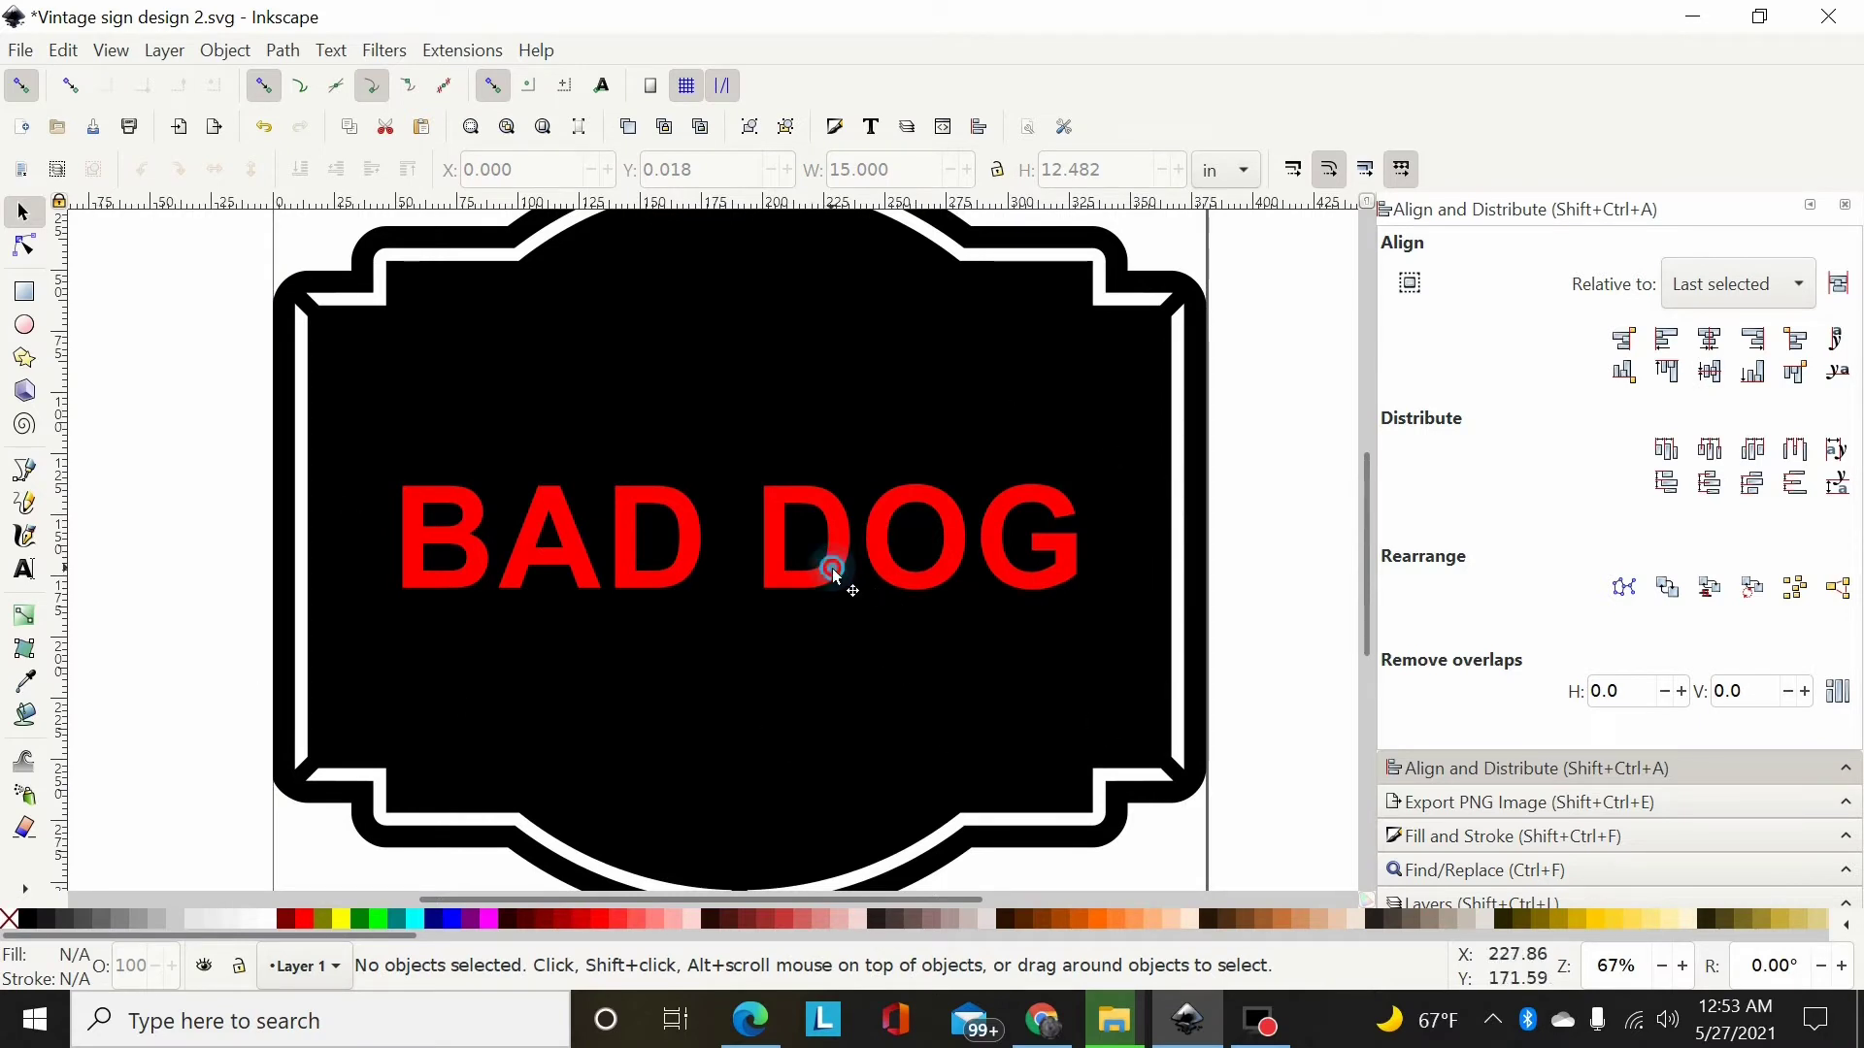
click(283, 50)
click(305, 83)
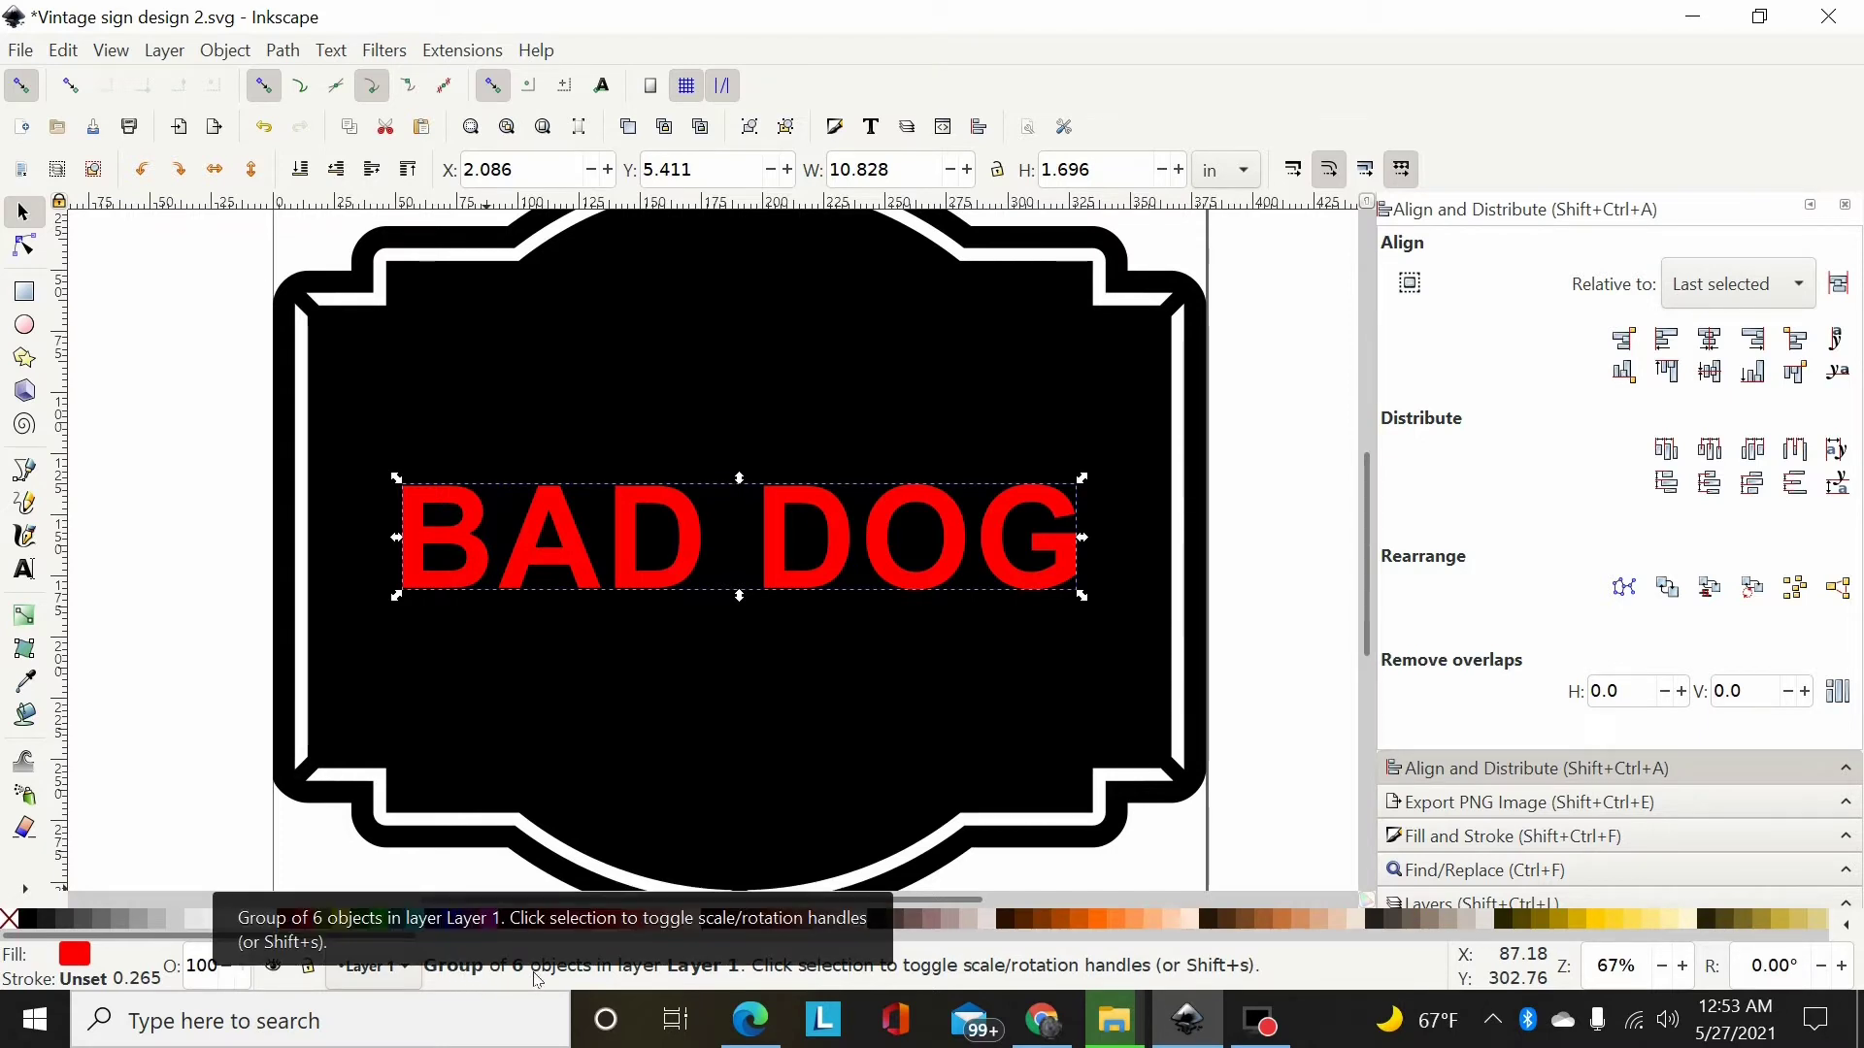
key(ctrl+shift+g)
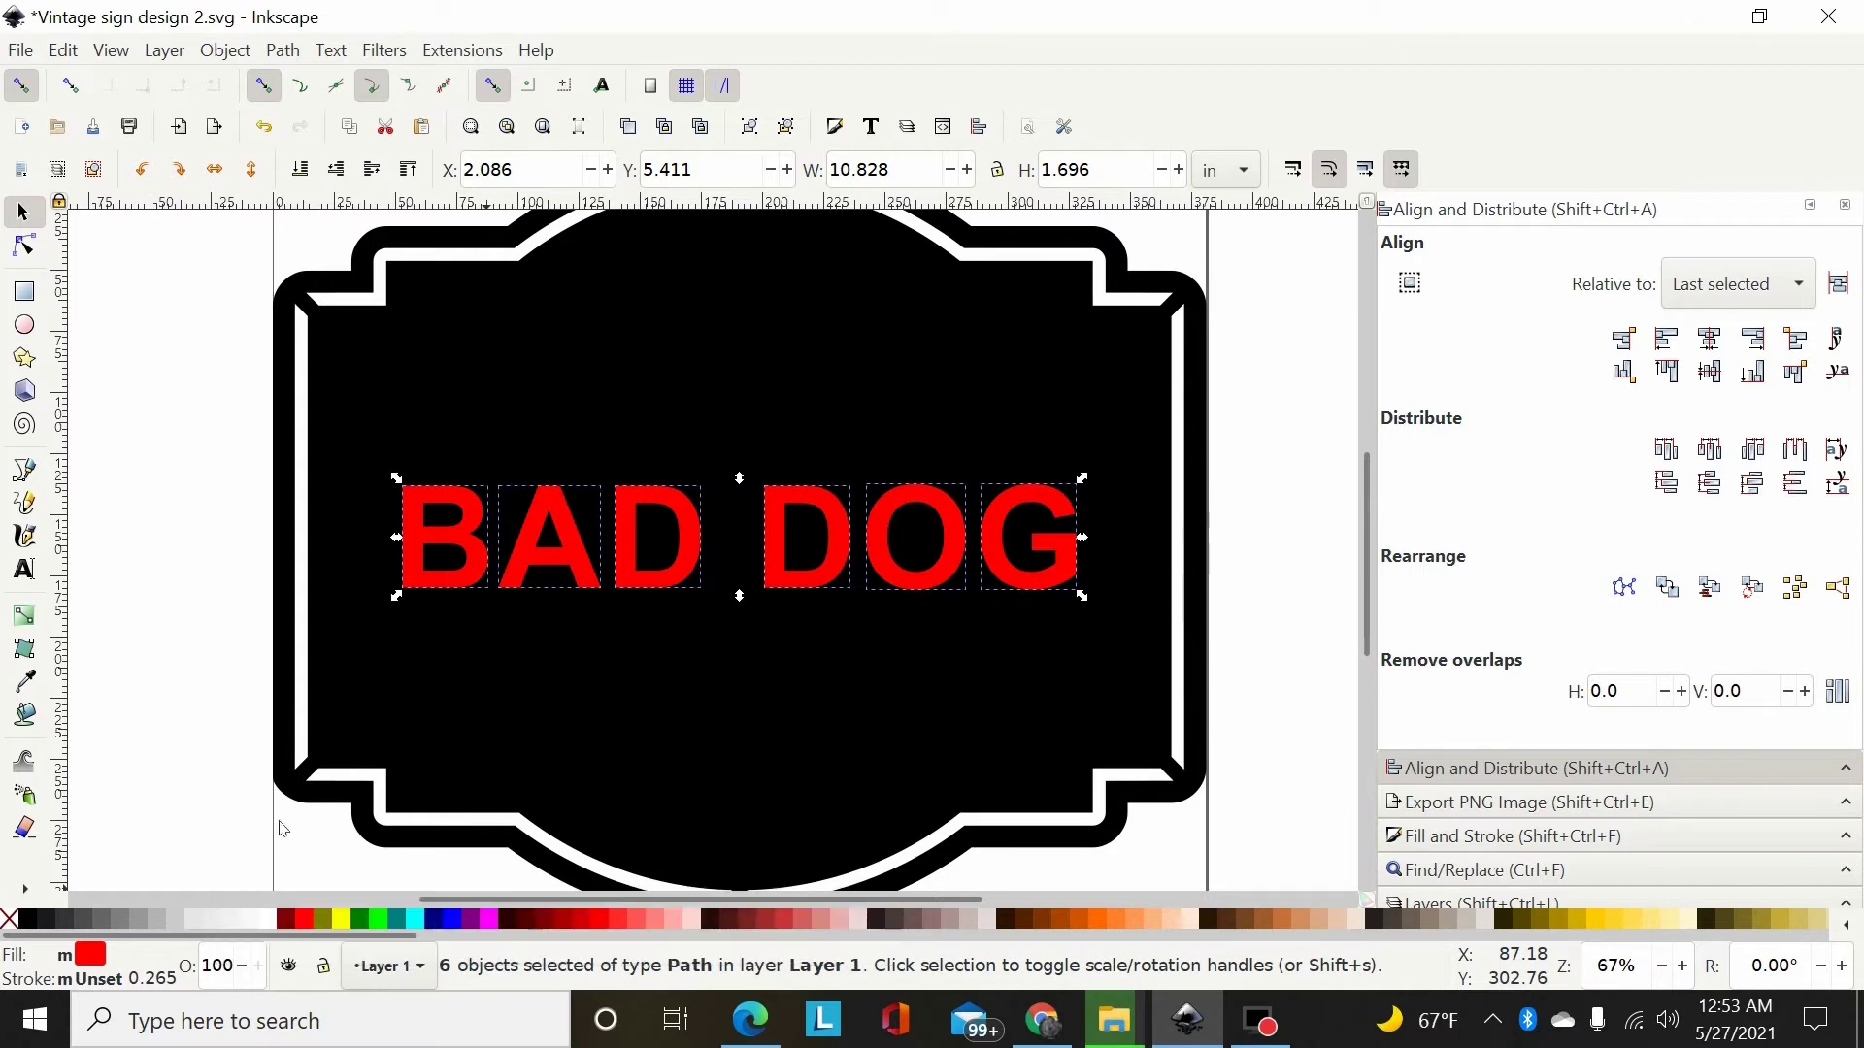
click(137, 396)
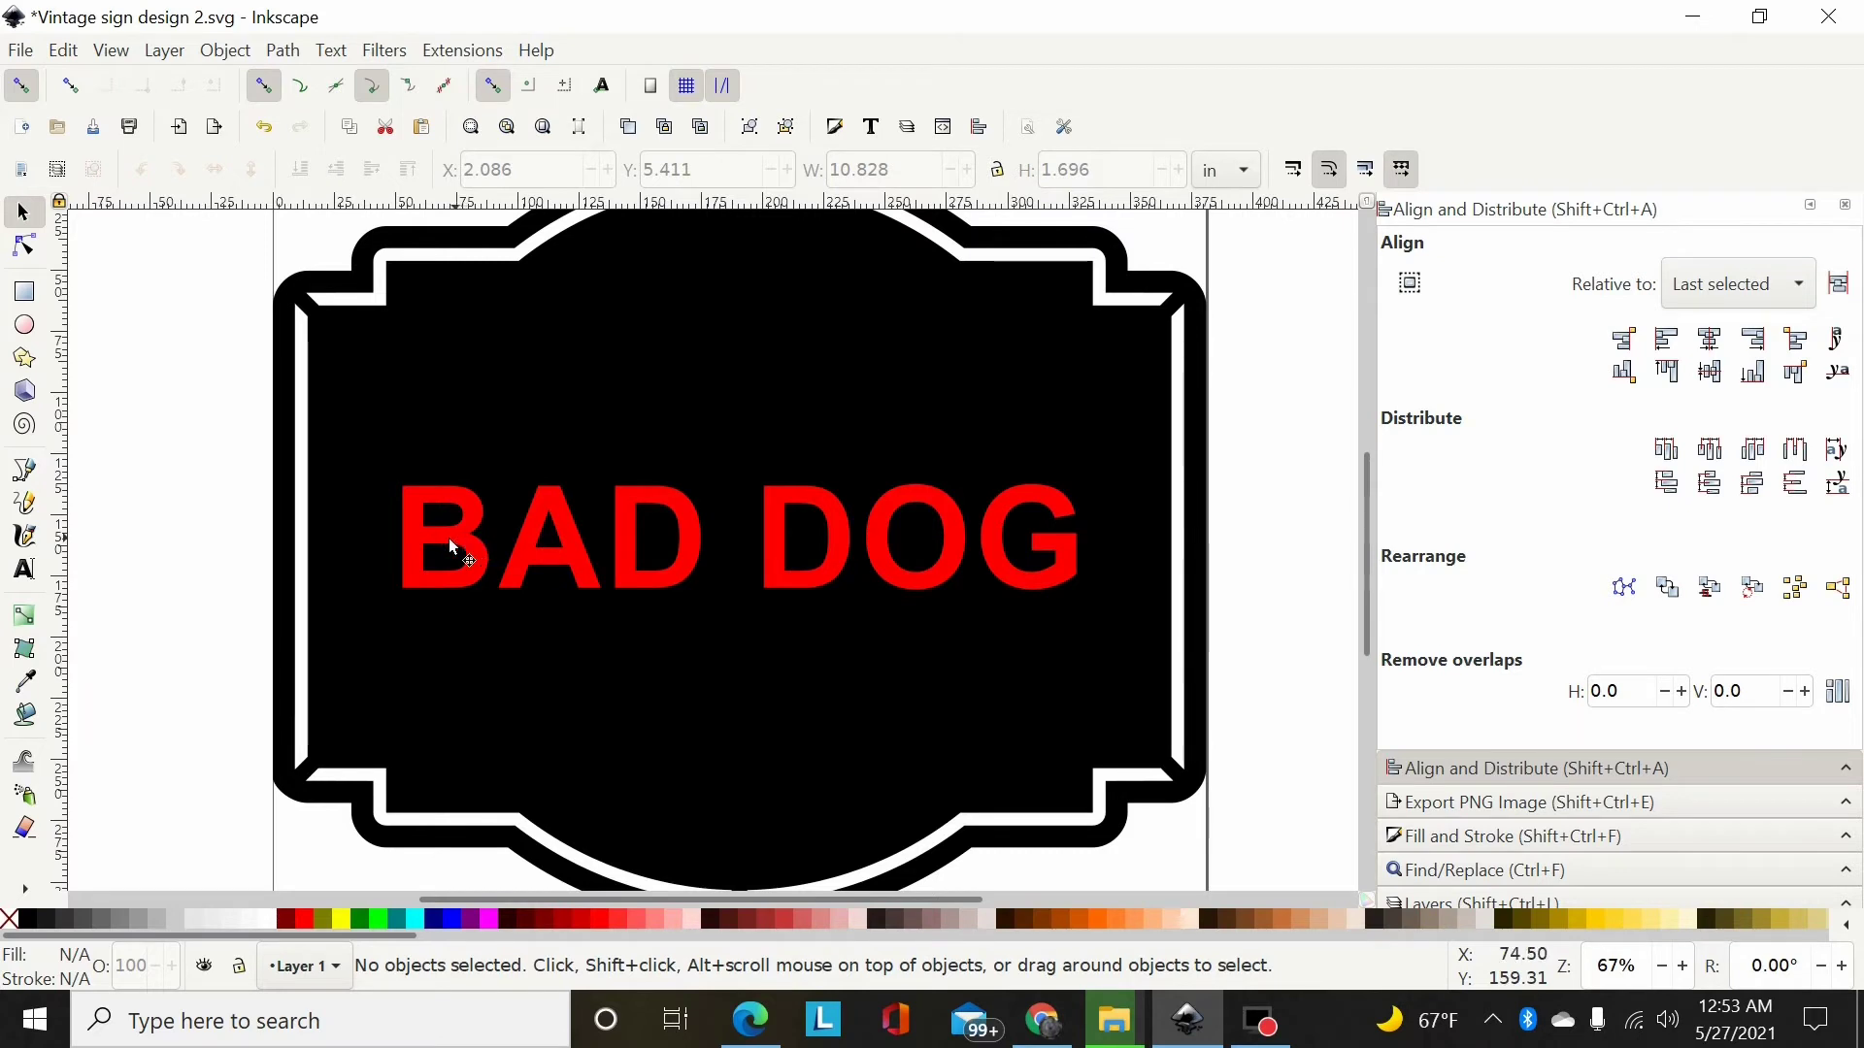
Draw a small circle between the letters B and A and set its size to 0.125 in with locked proportions
scroll(457, 548, up, 3)
scroll(543, 582, up, 2)
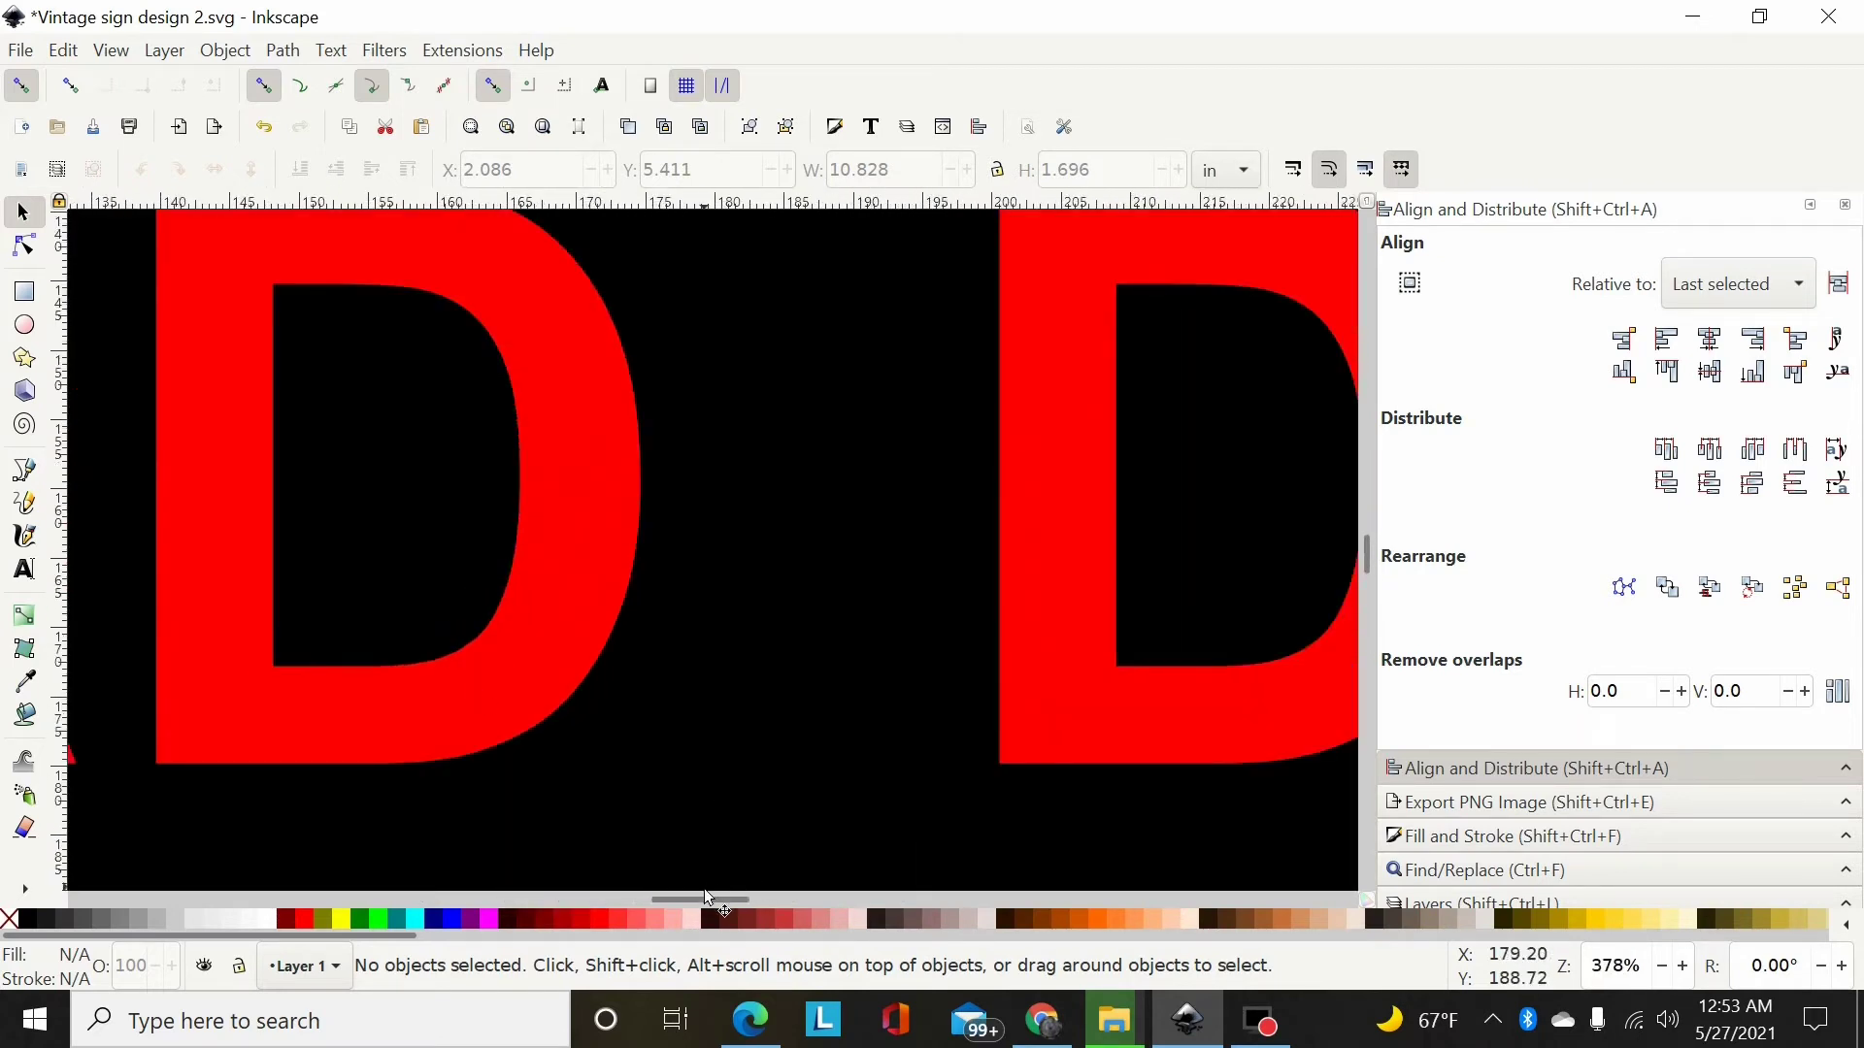
drag(707, 900, 611, 898)
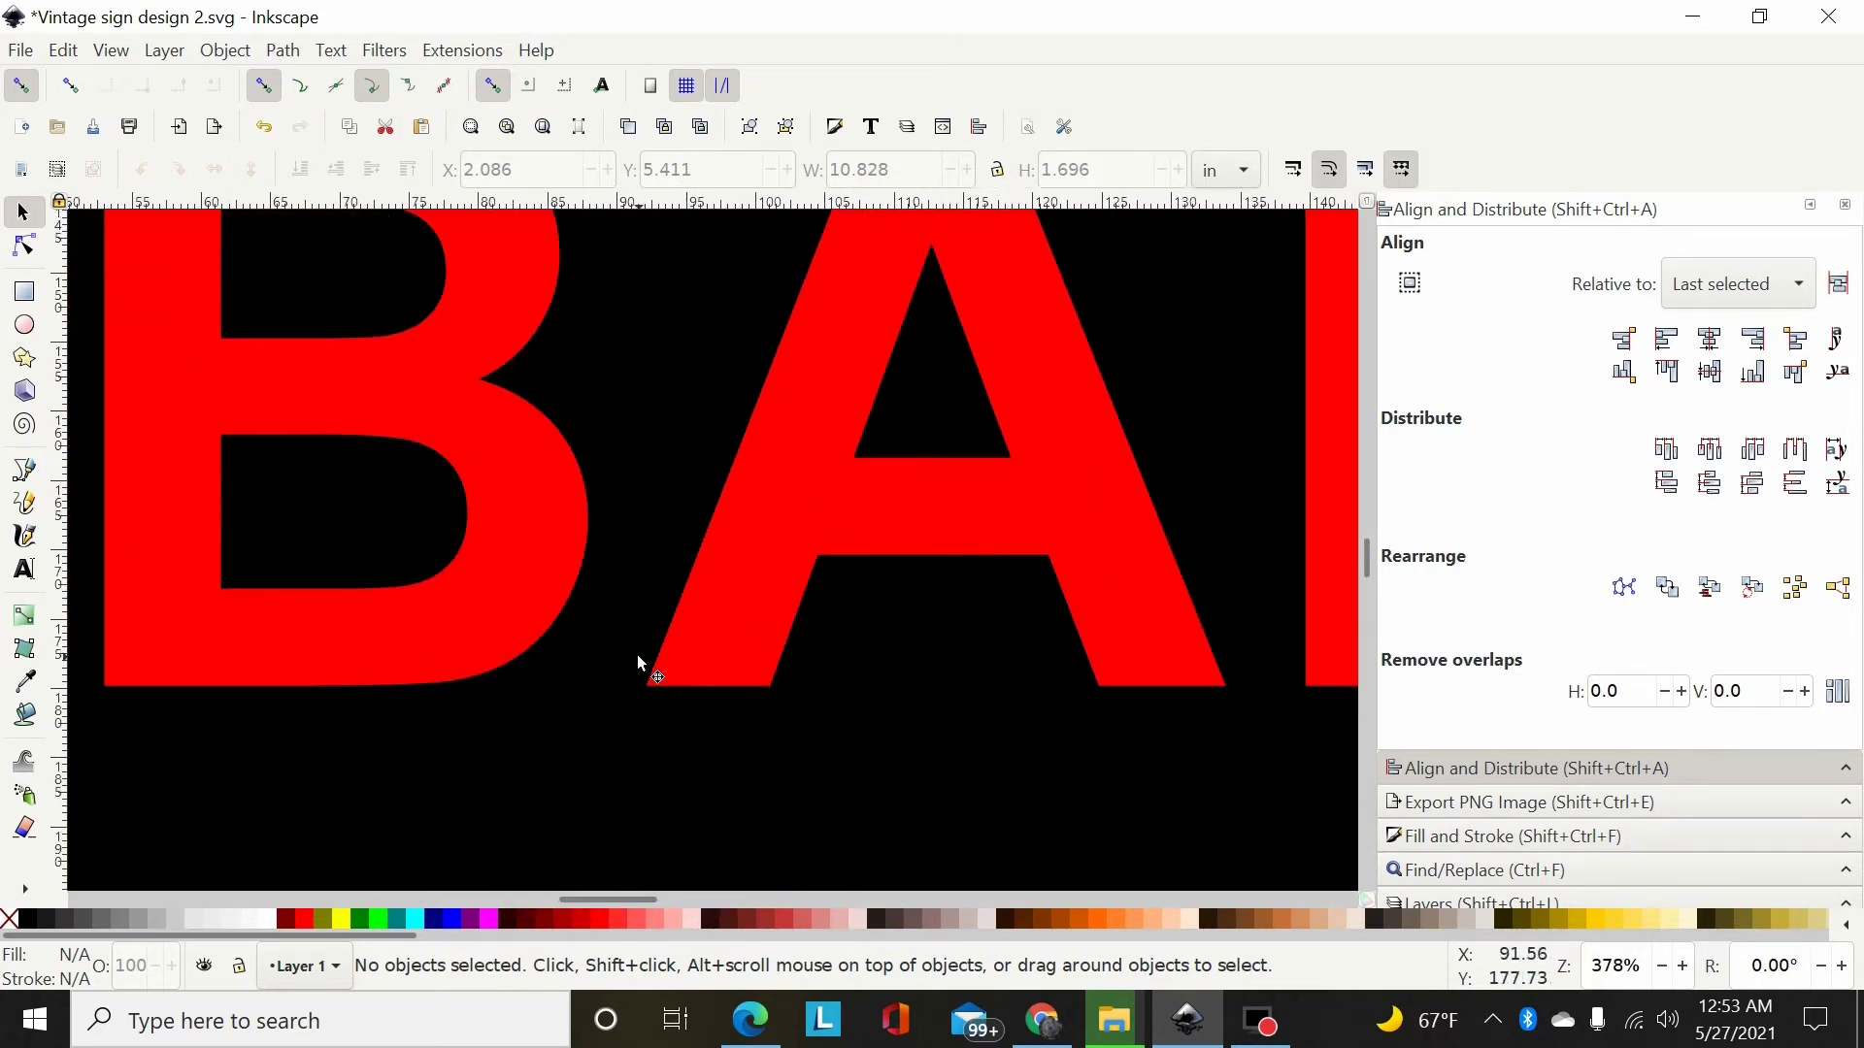
click(26, 326)
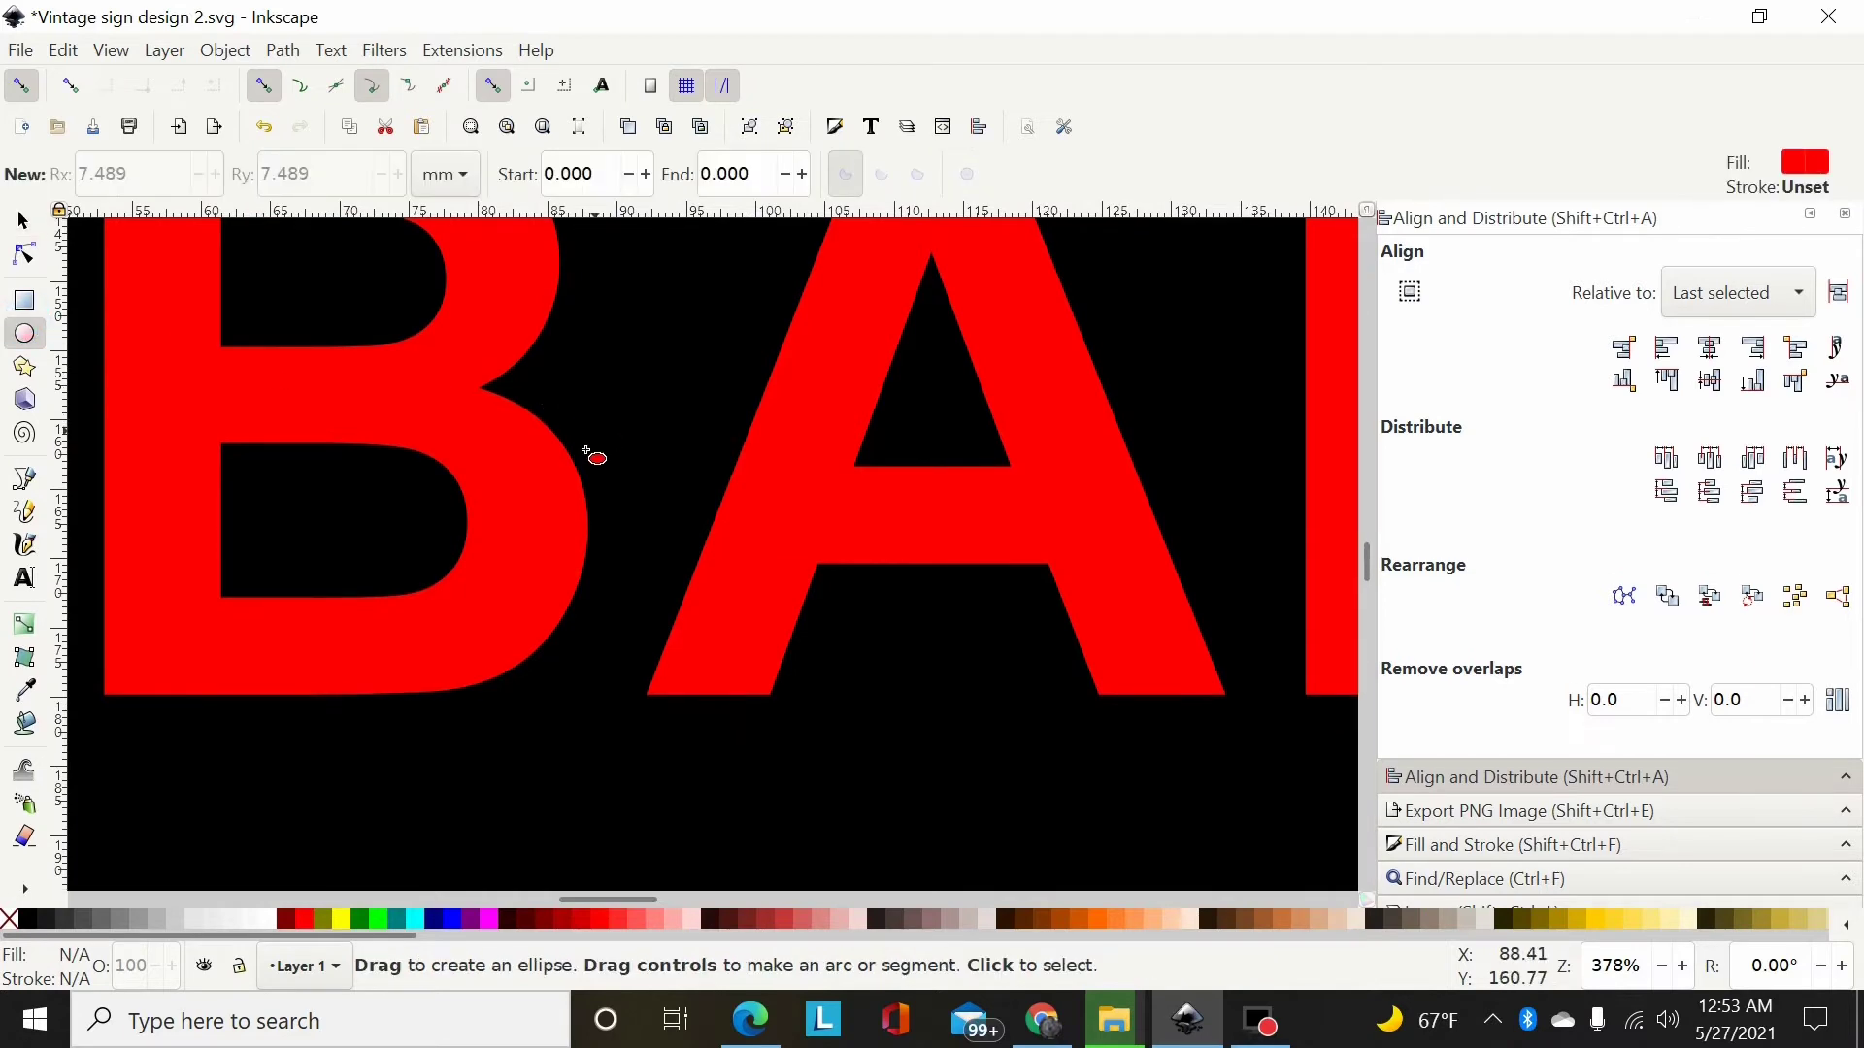
drag(622, 461, 691, 534)
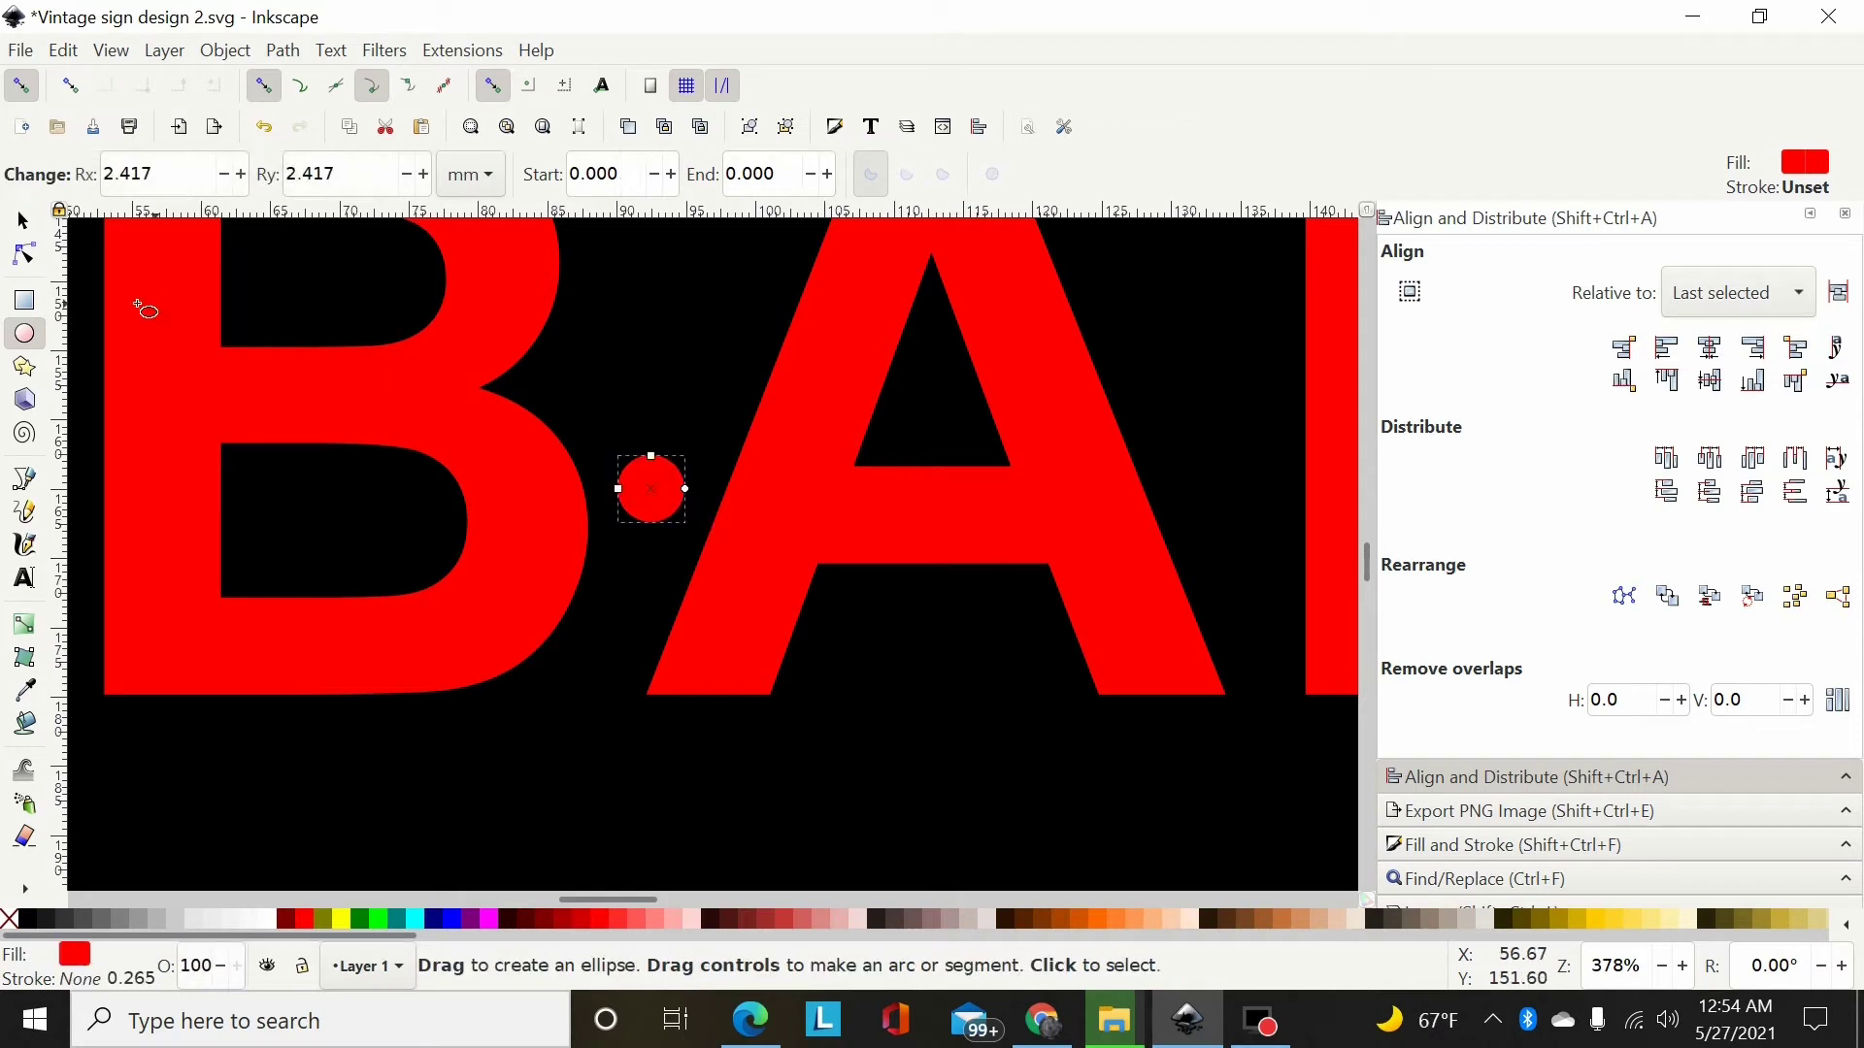
click(26, 222)
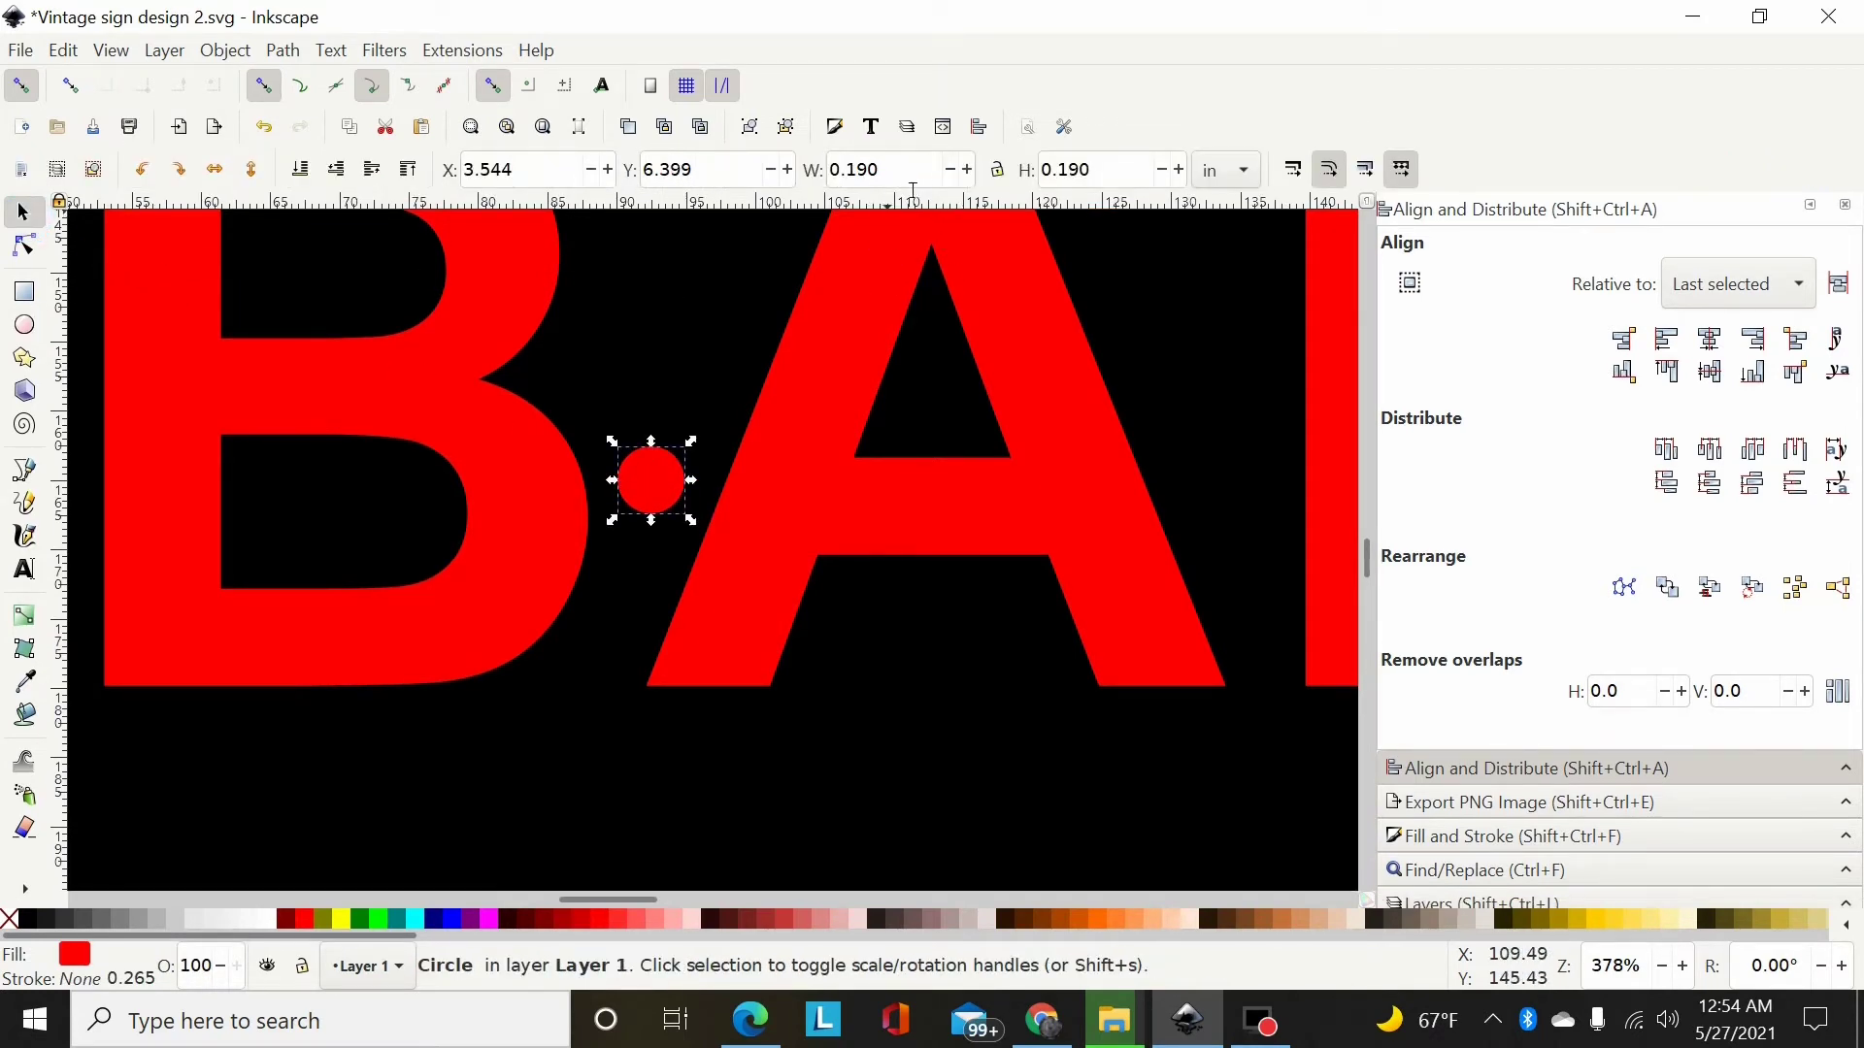
click(998, 171)
click(908, 175)
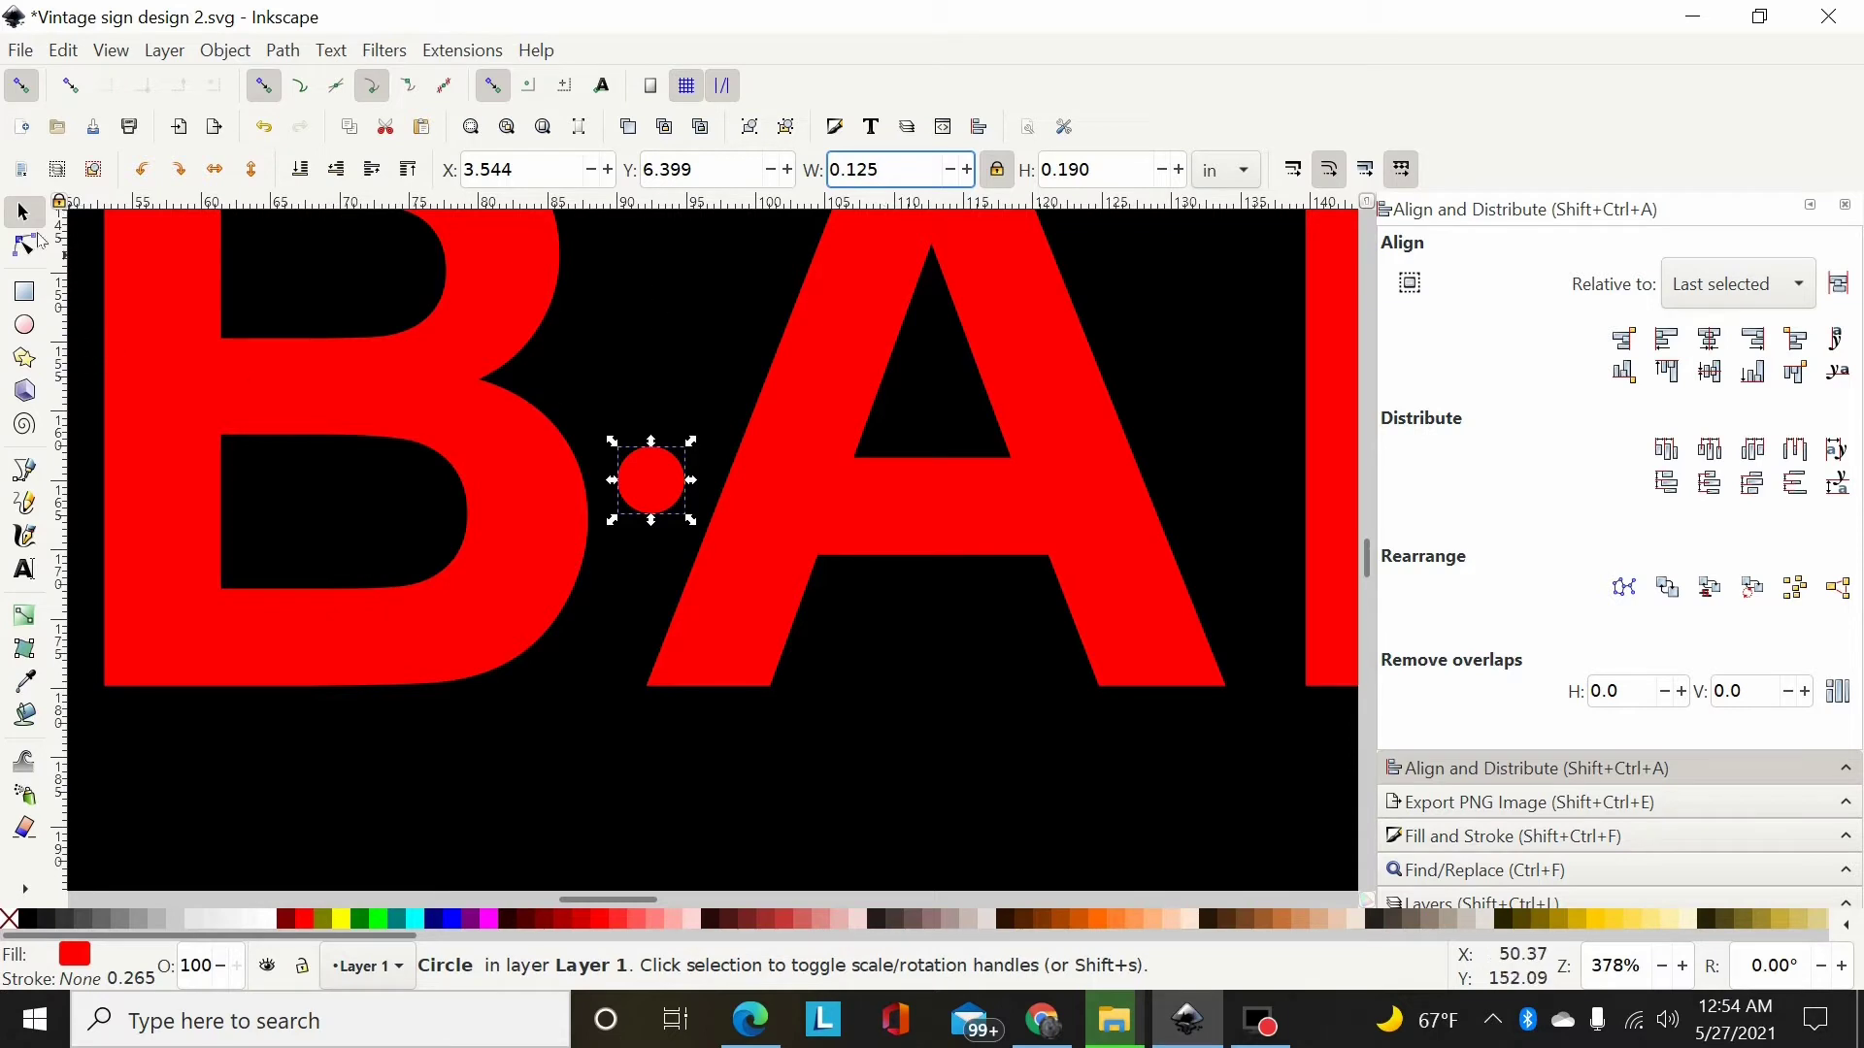
key(Return)
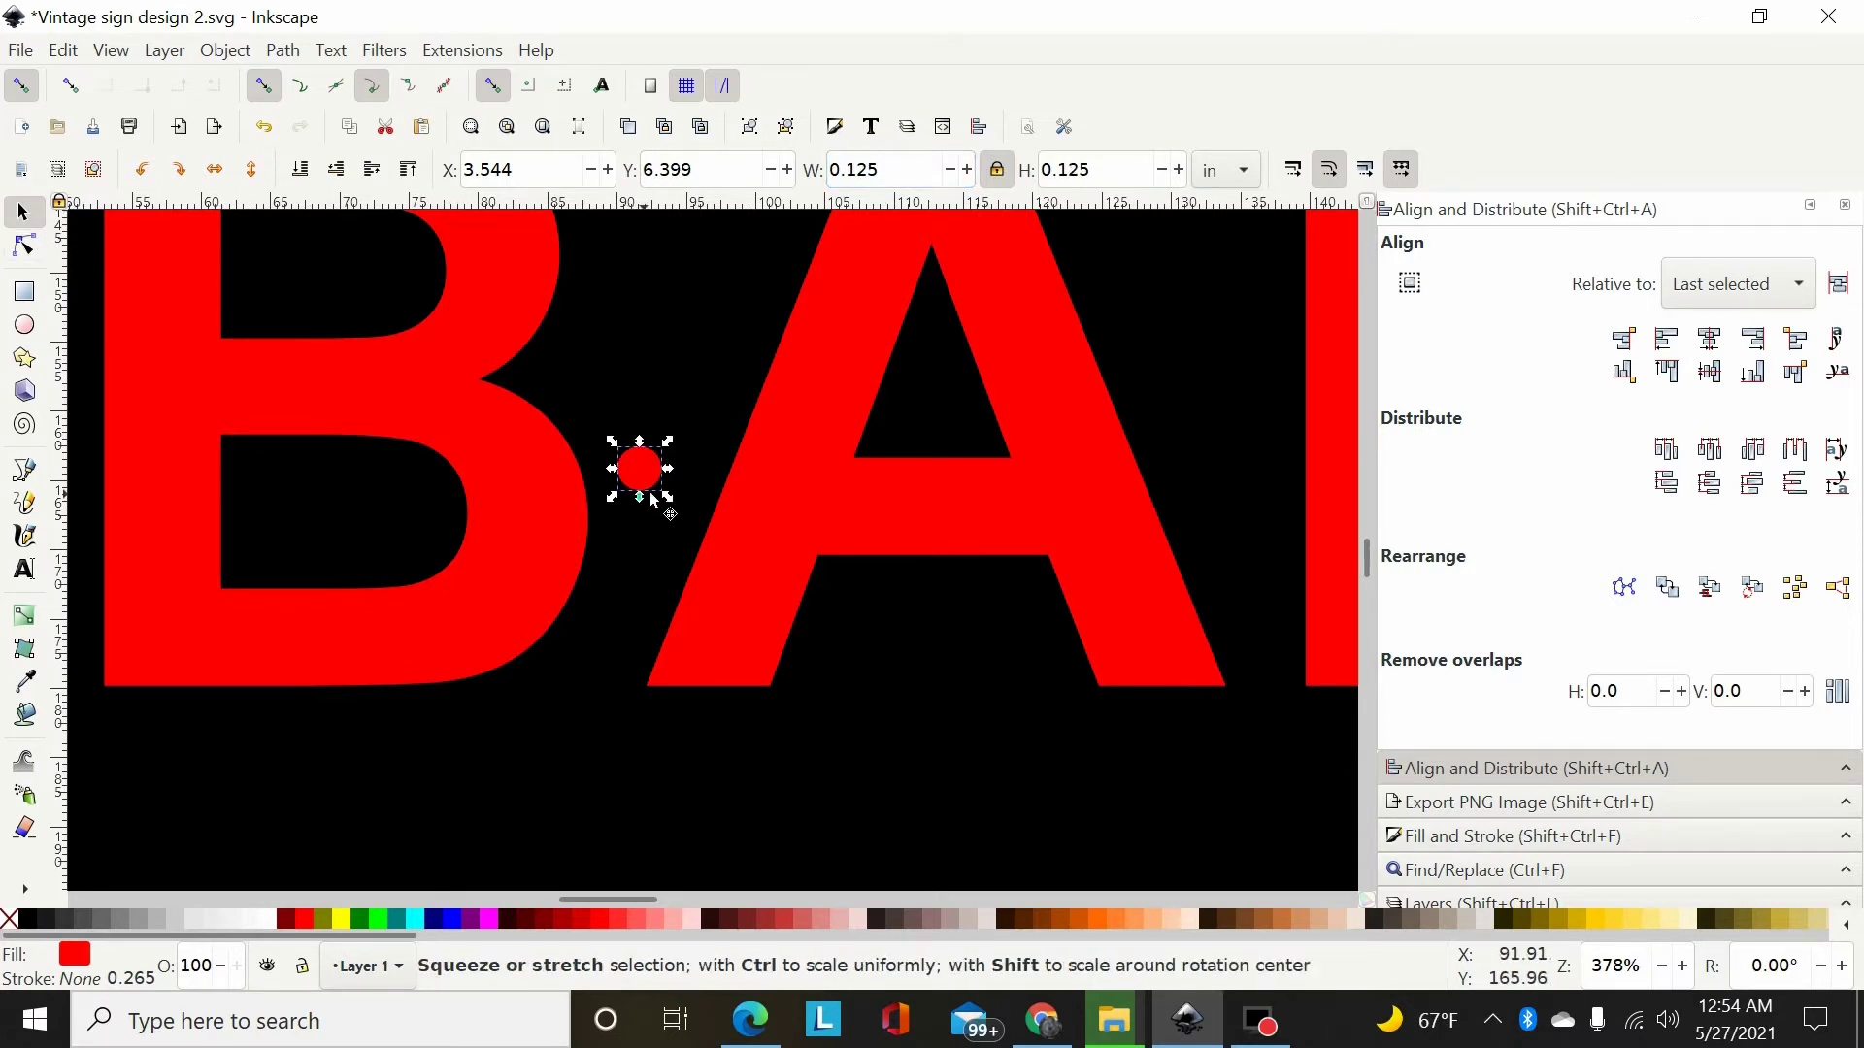
Check the gap between the D and O of DOG with the small circle and delete the circle
drag(636, 471, 1114, 439)
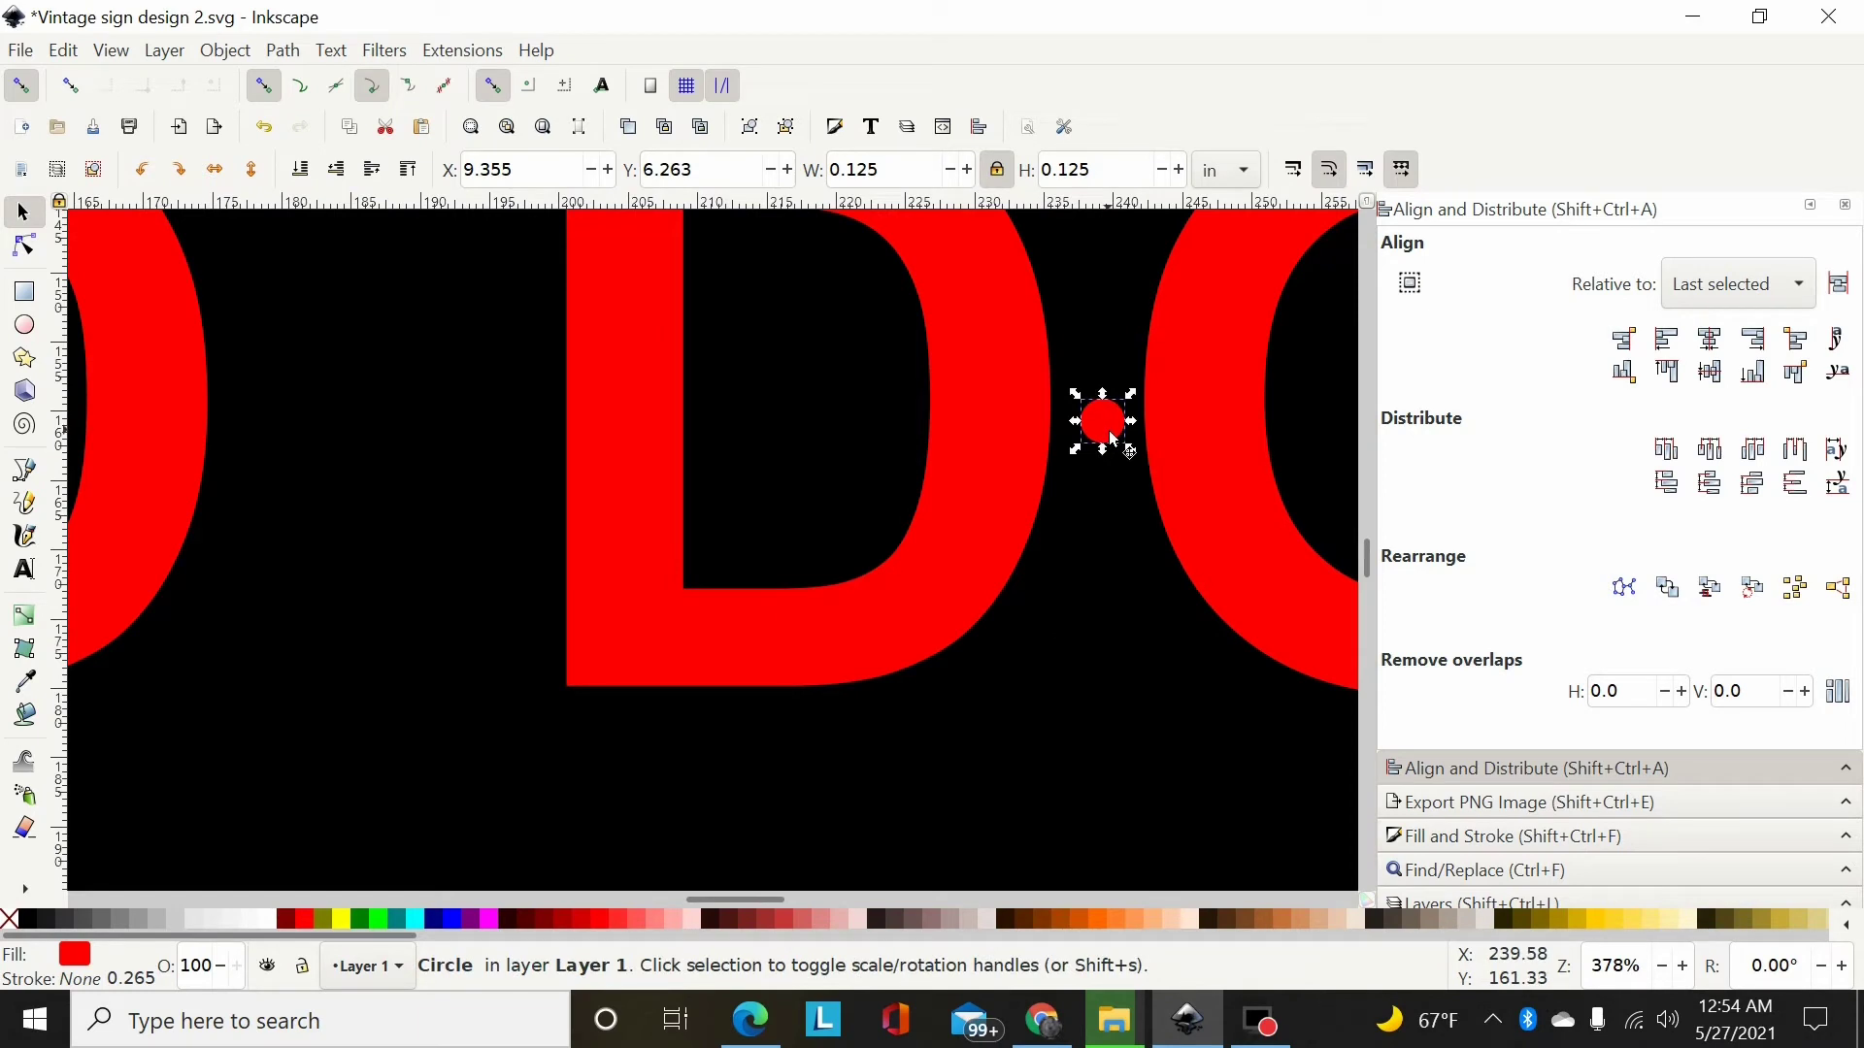
key(Delete)
scroll(1101, 440, down, 4)
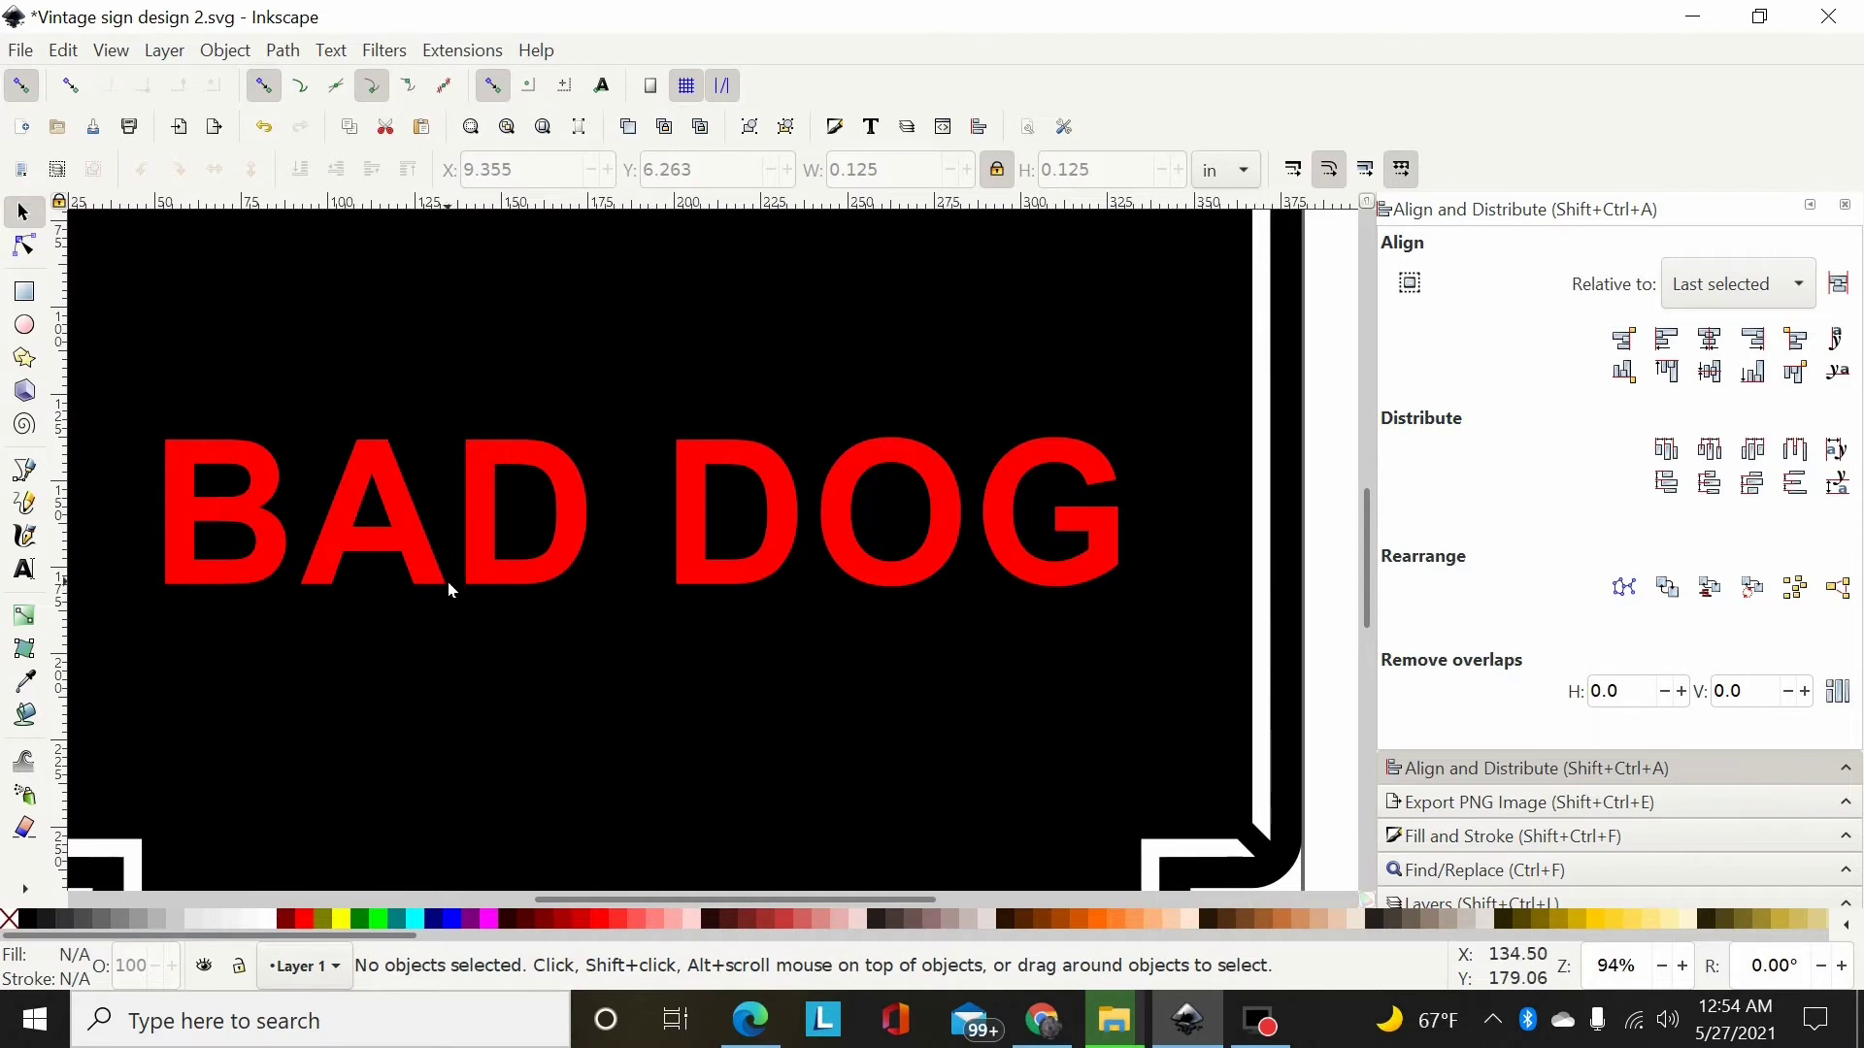
Draw a narrow vertical rectangle about 0.2 in wide and 1.18 in high over the lower opening of the B, extending below its base
click(32, 572)
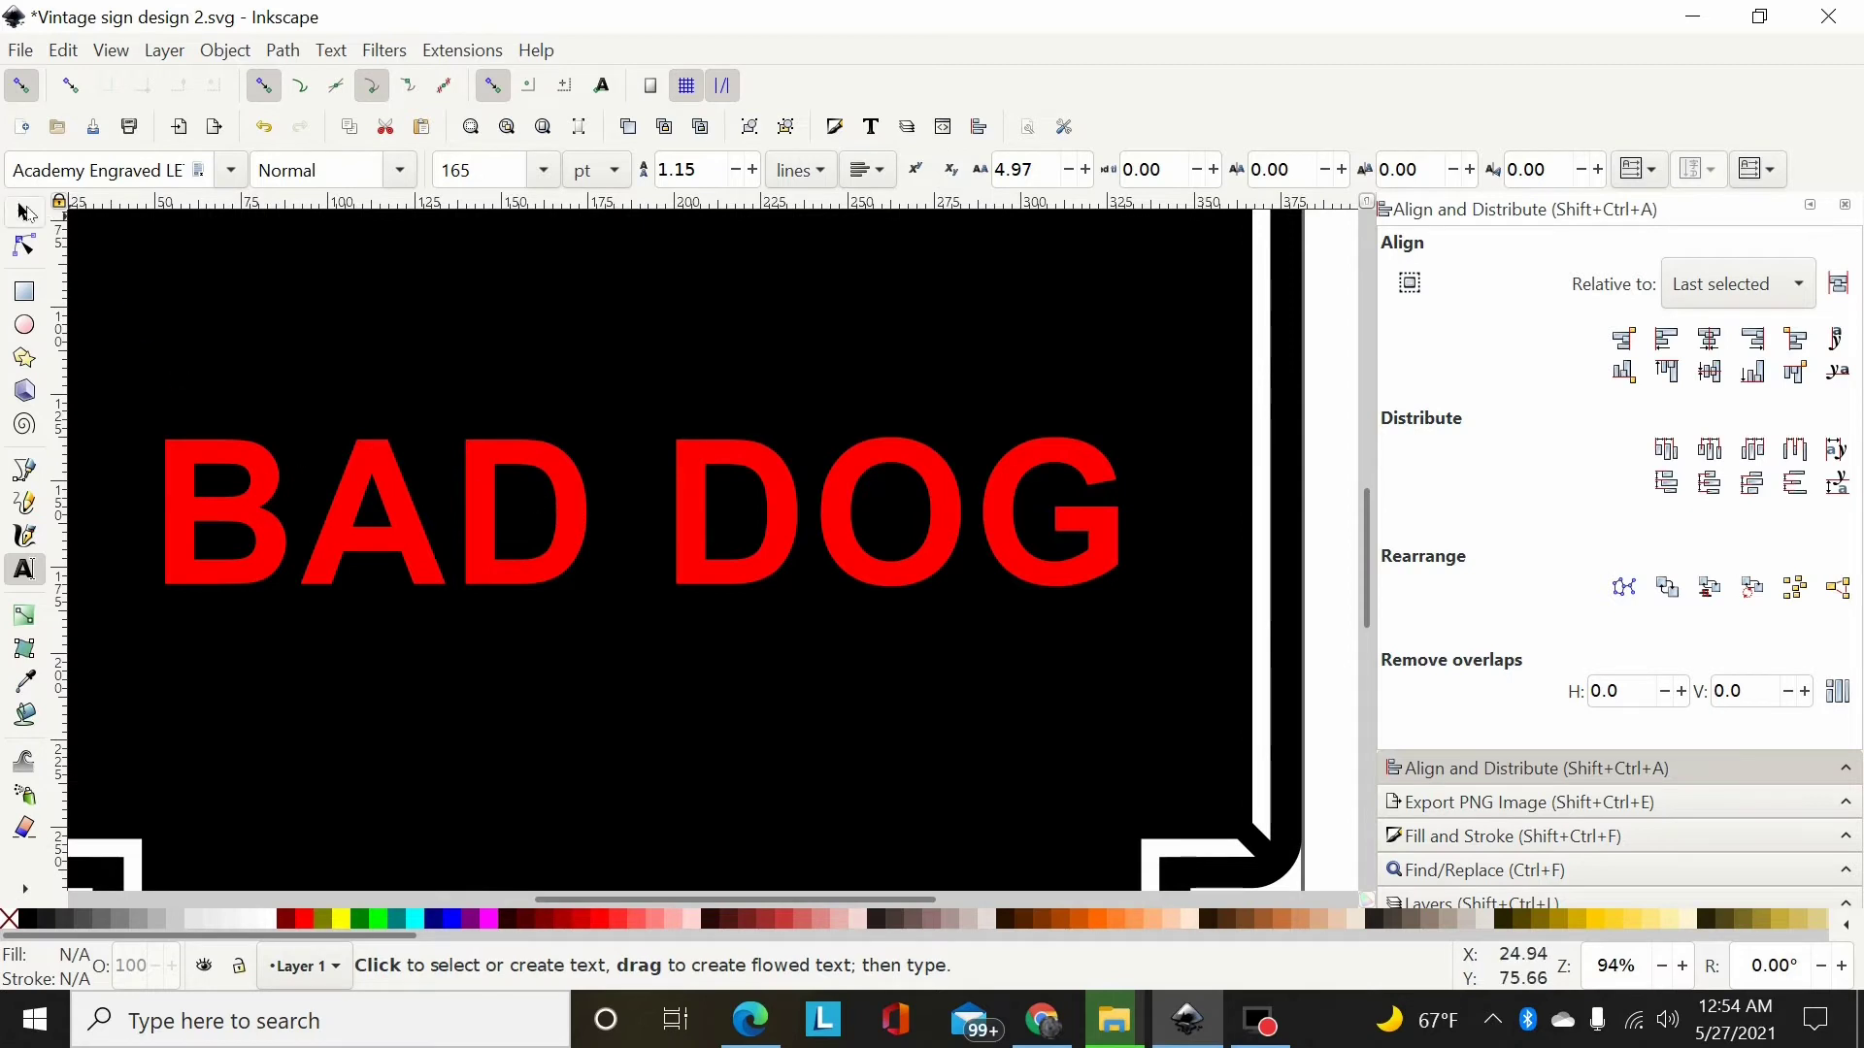
click(24, 211)
click(419, 530)
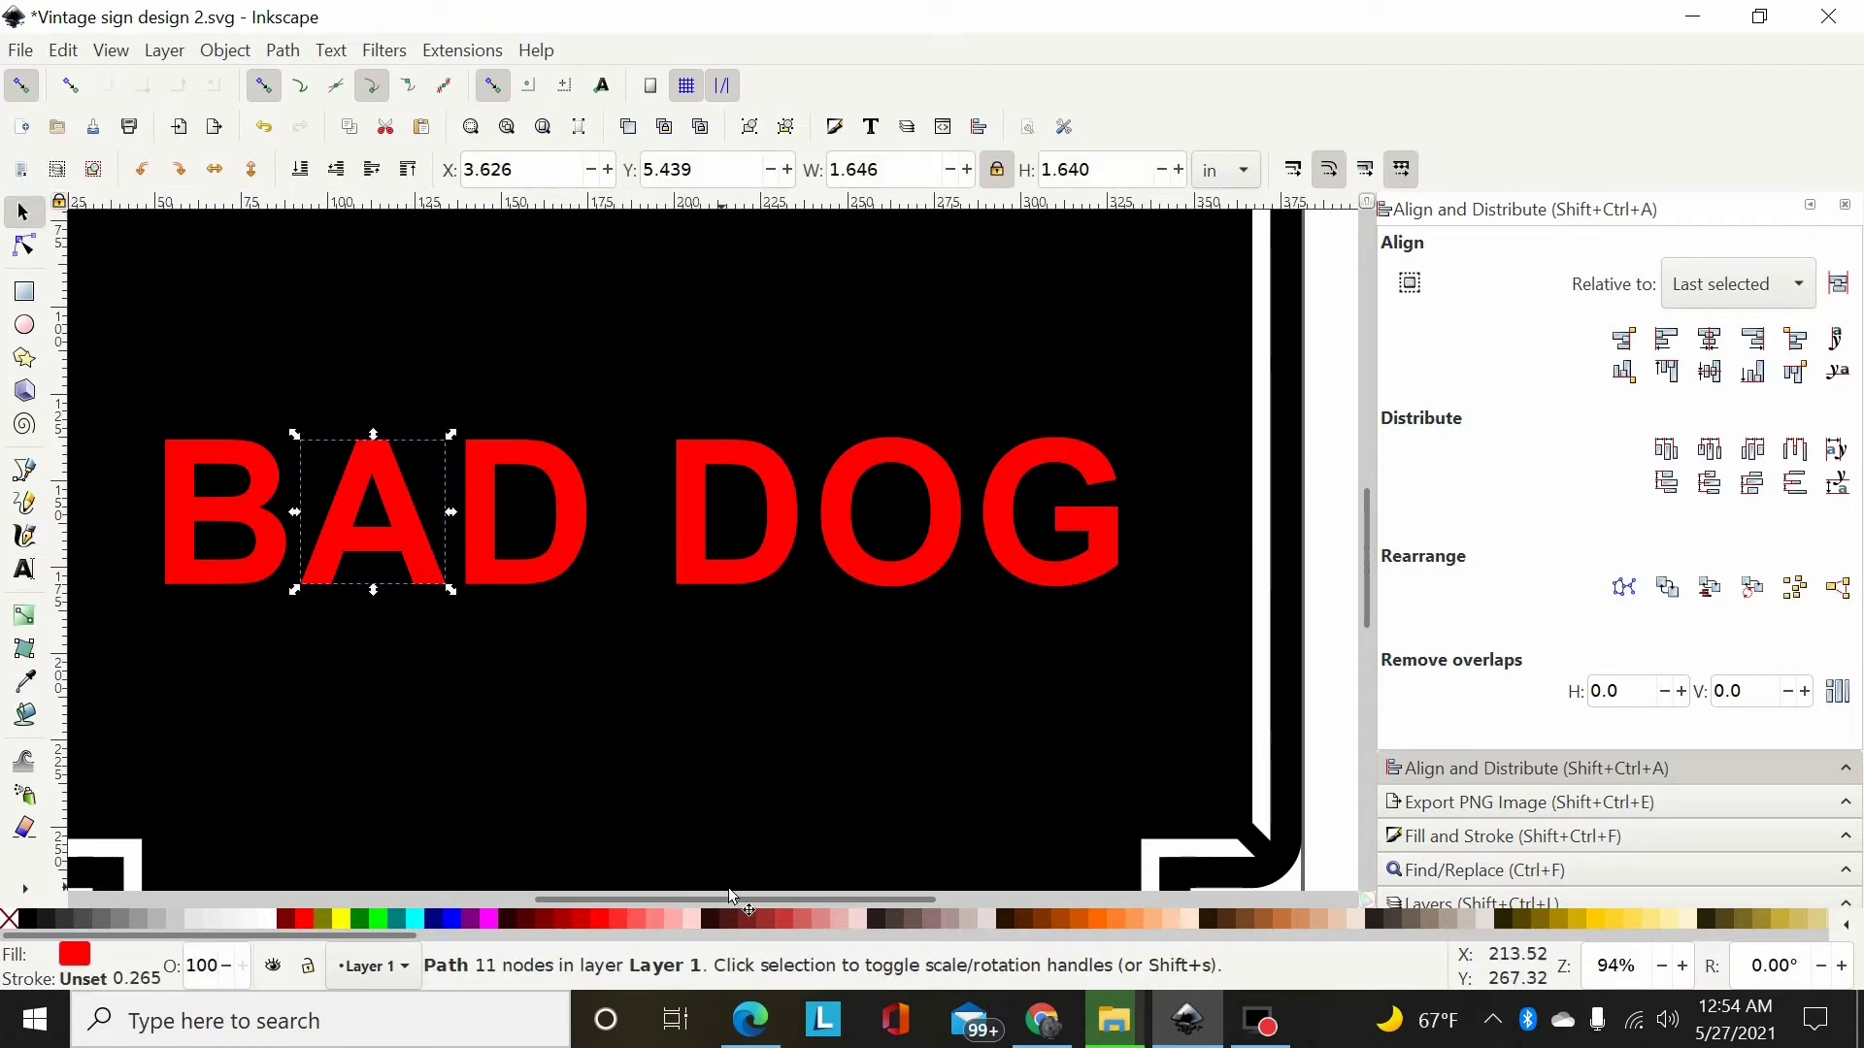
drag(759, 899, 655, 899)
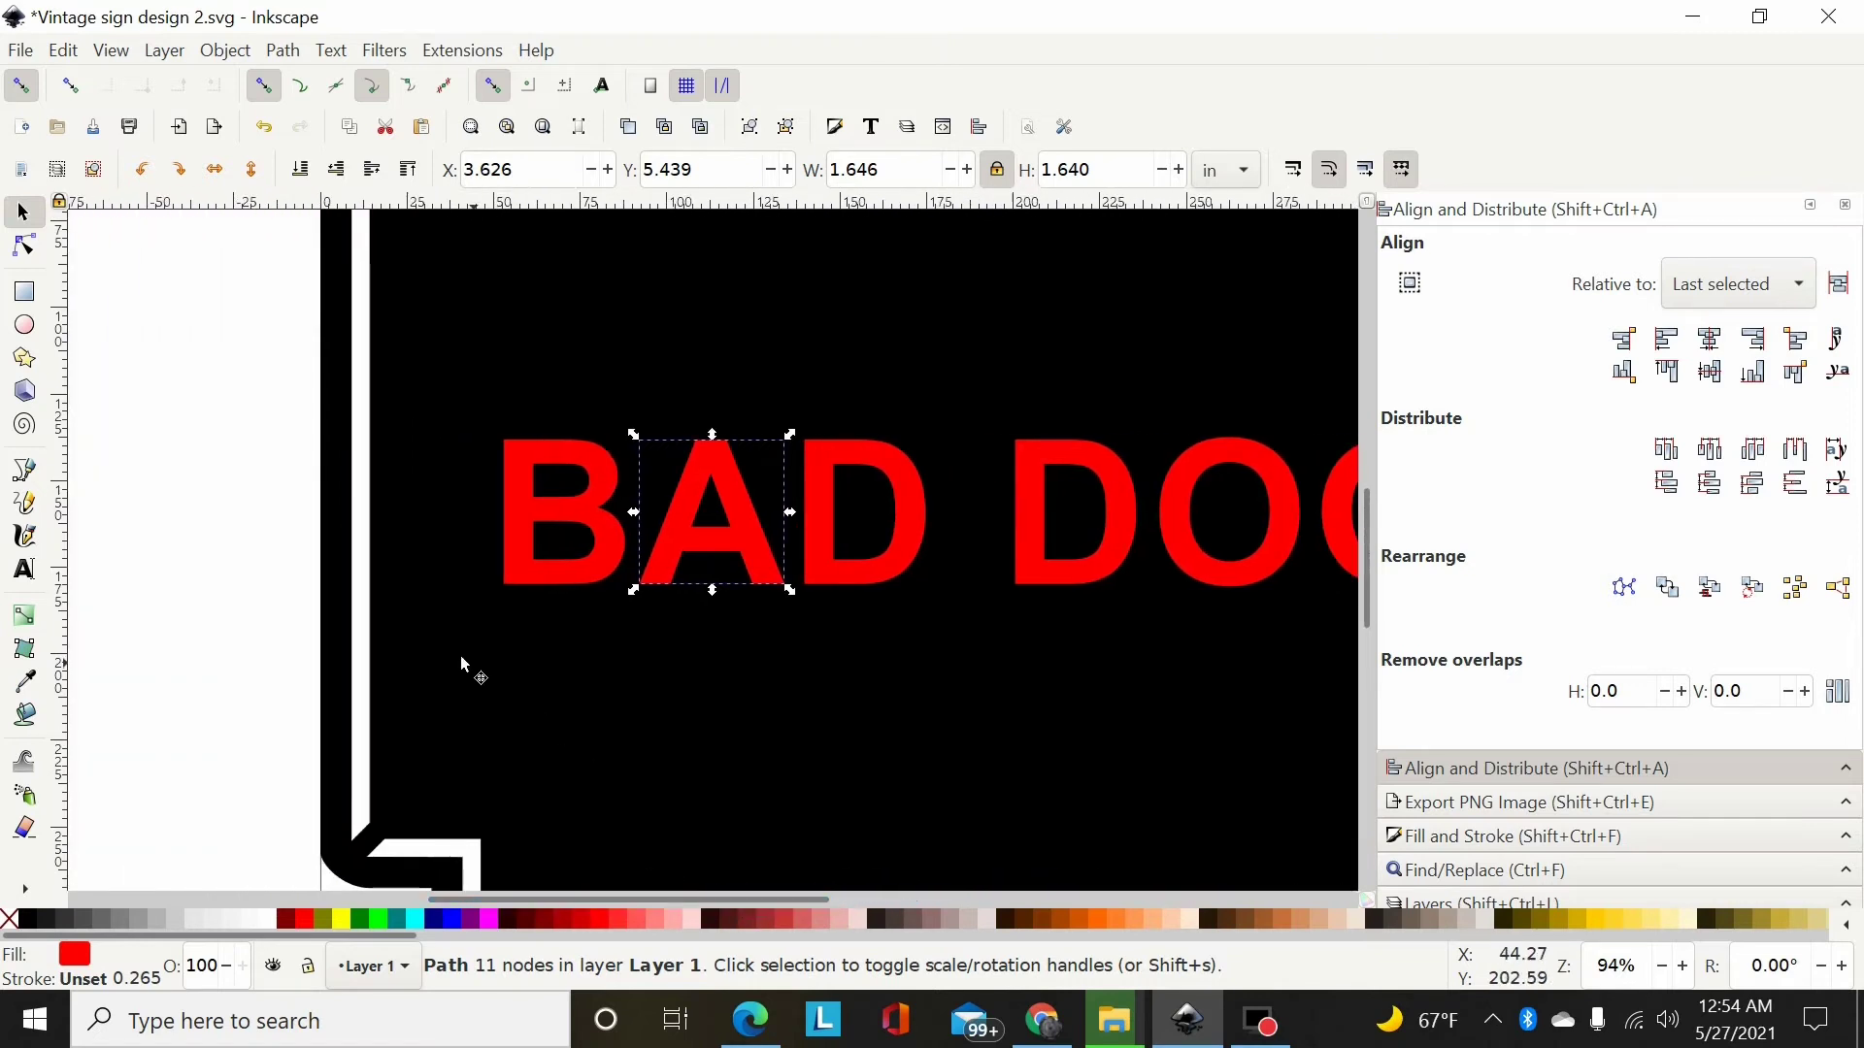
key(plus)
key(plus)
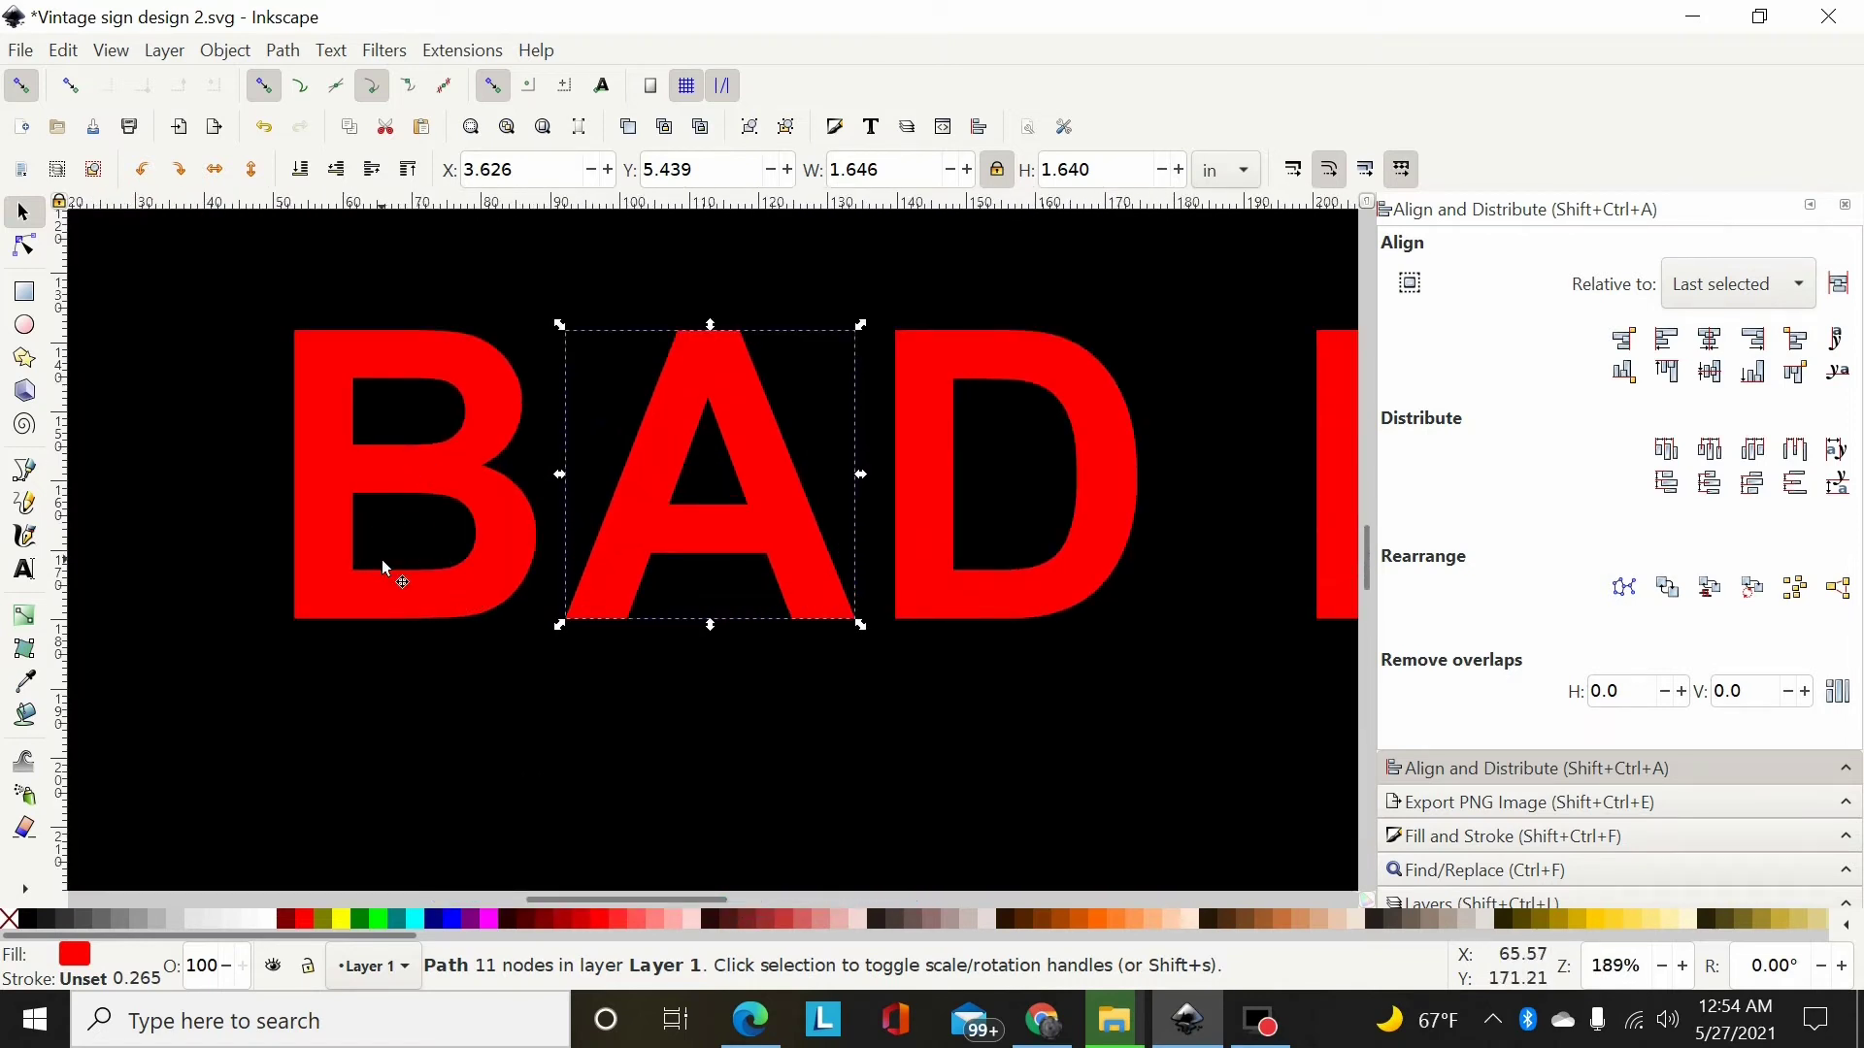
click(26, 295)
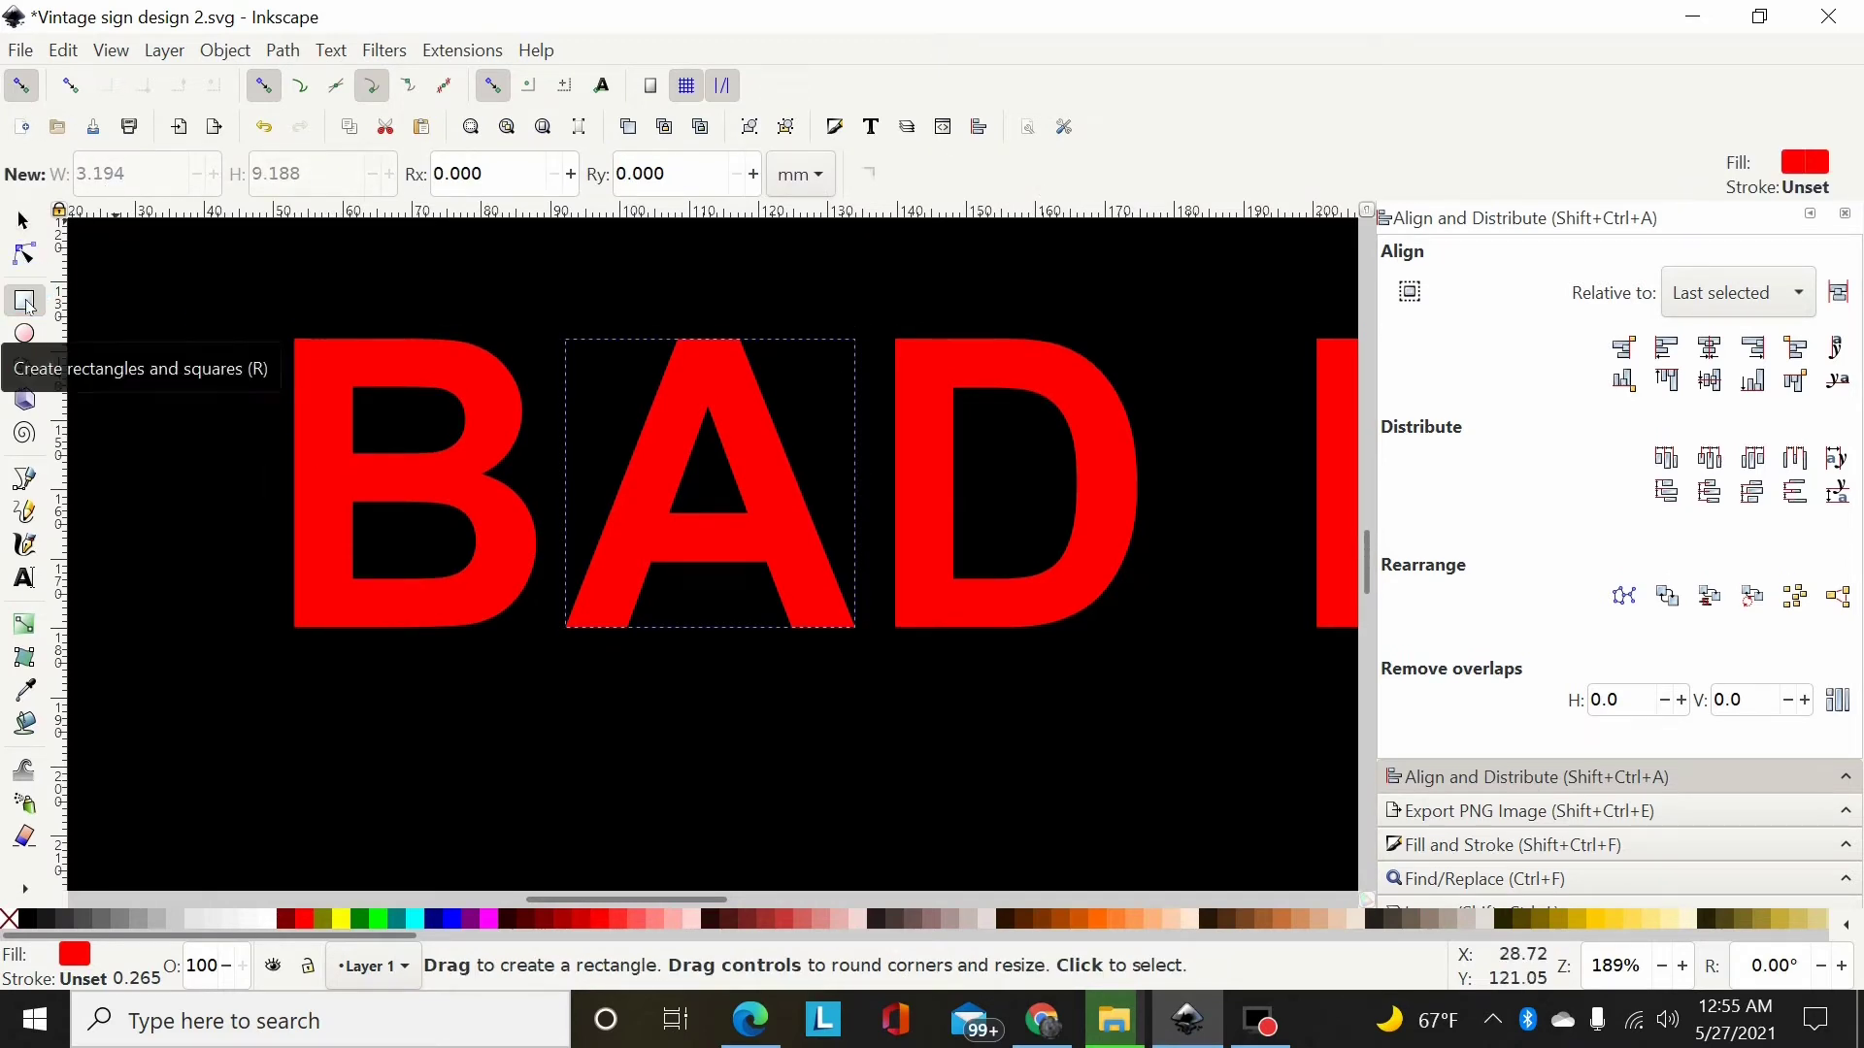
mouse_move(353, 455)
mouse_down()
mouse_move(387, 553)
mouse_move(388, 661)
mouse_up()
click(24, 222)
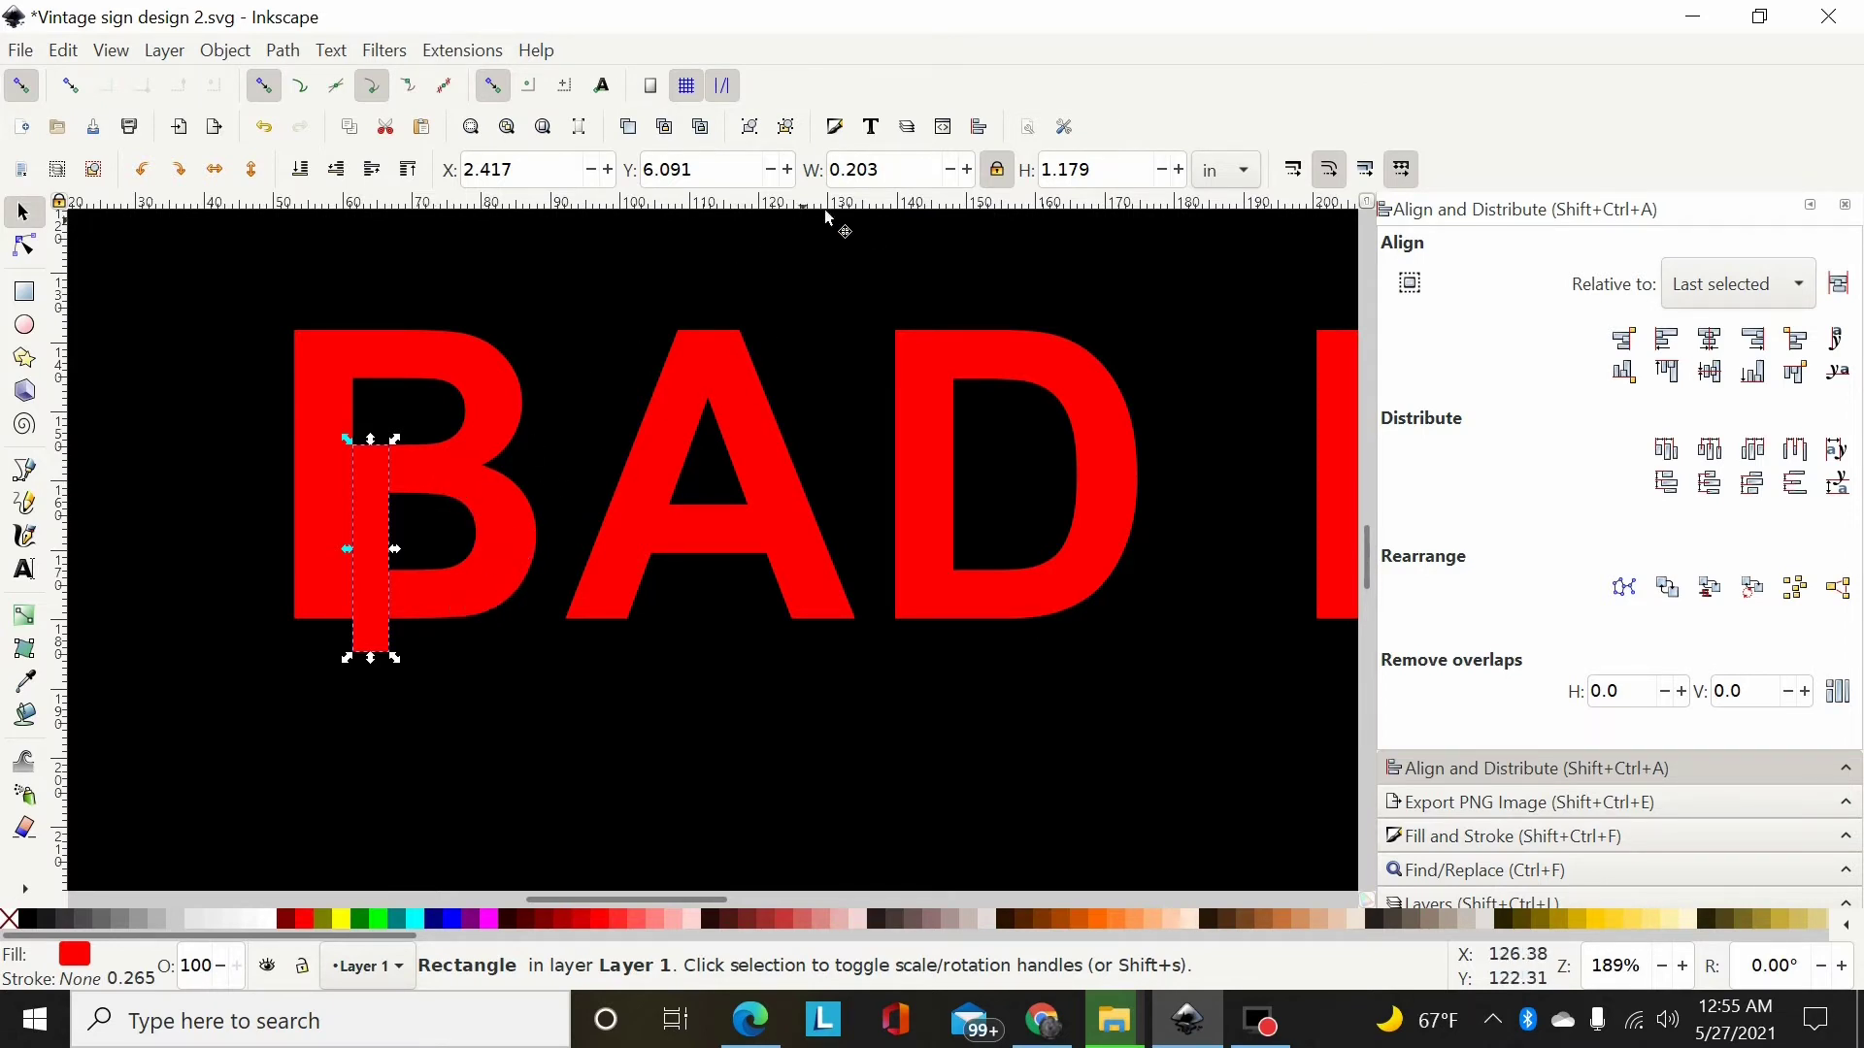
Set the rectangle's width to 0.2 in, shorten it to about 1.15 in high and nudge it upward over the B's lower opening
click(895, 172)
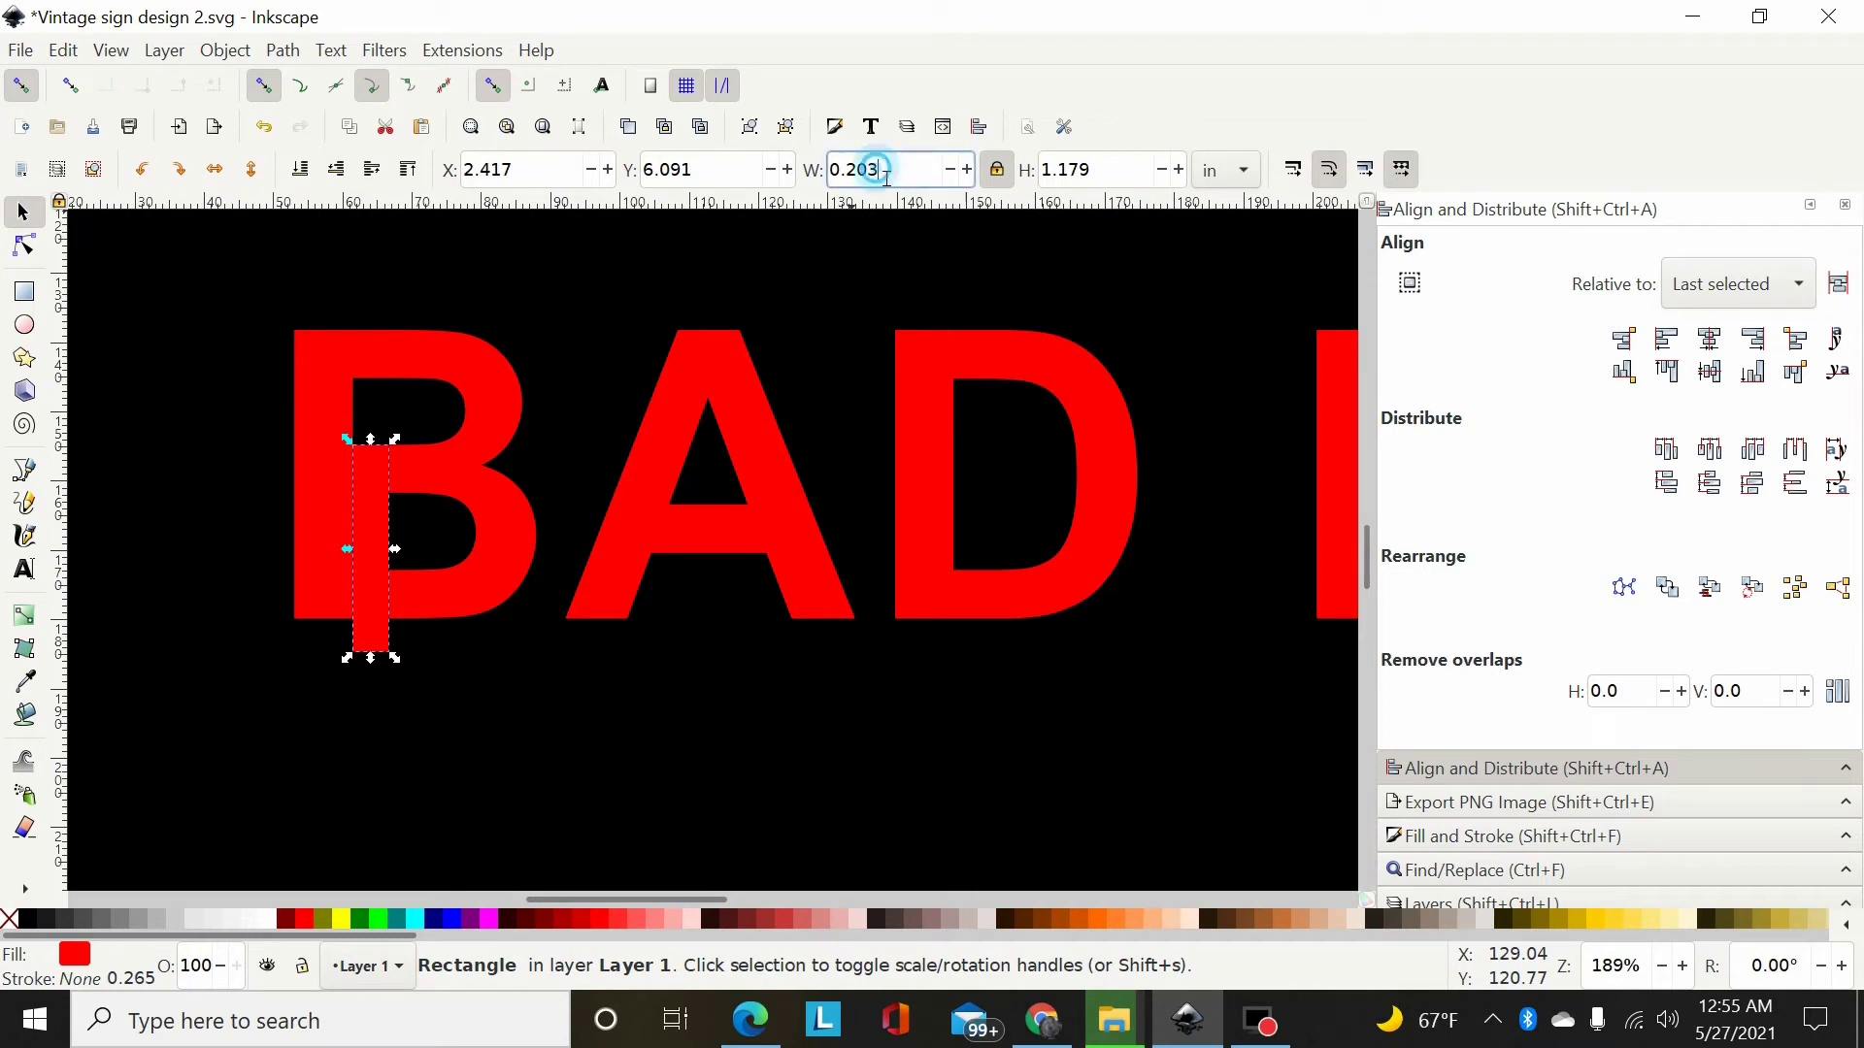
key(BackSpace)
key(Return)
drag(398, 519, 372, 429)
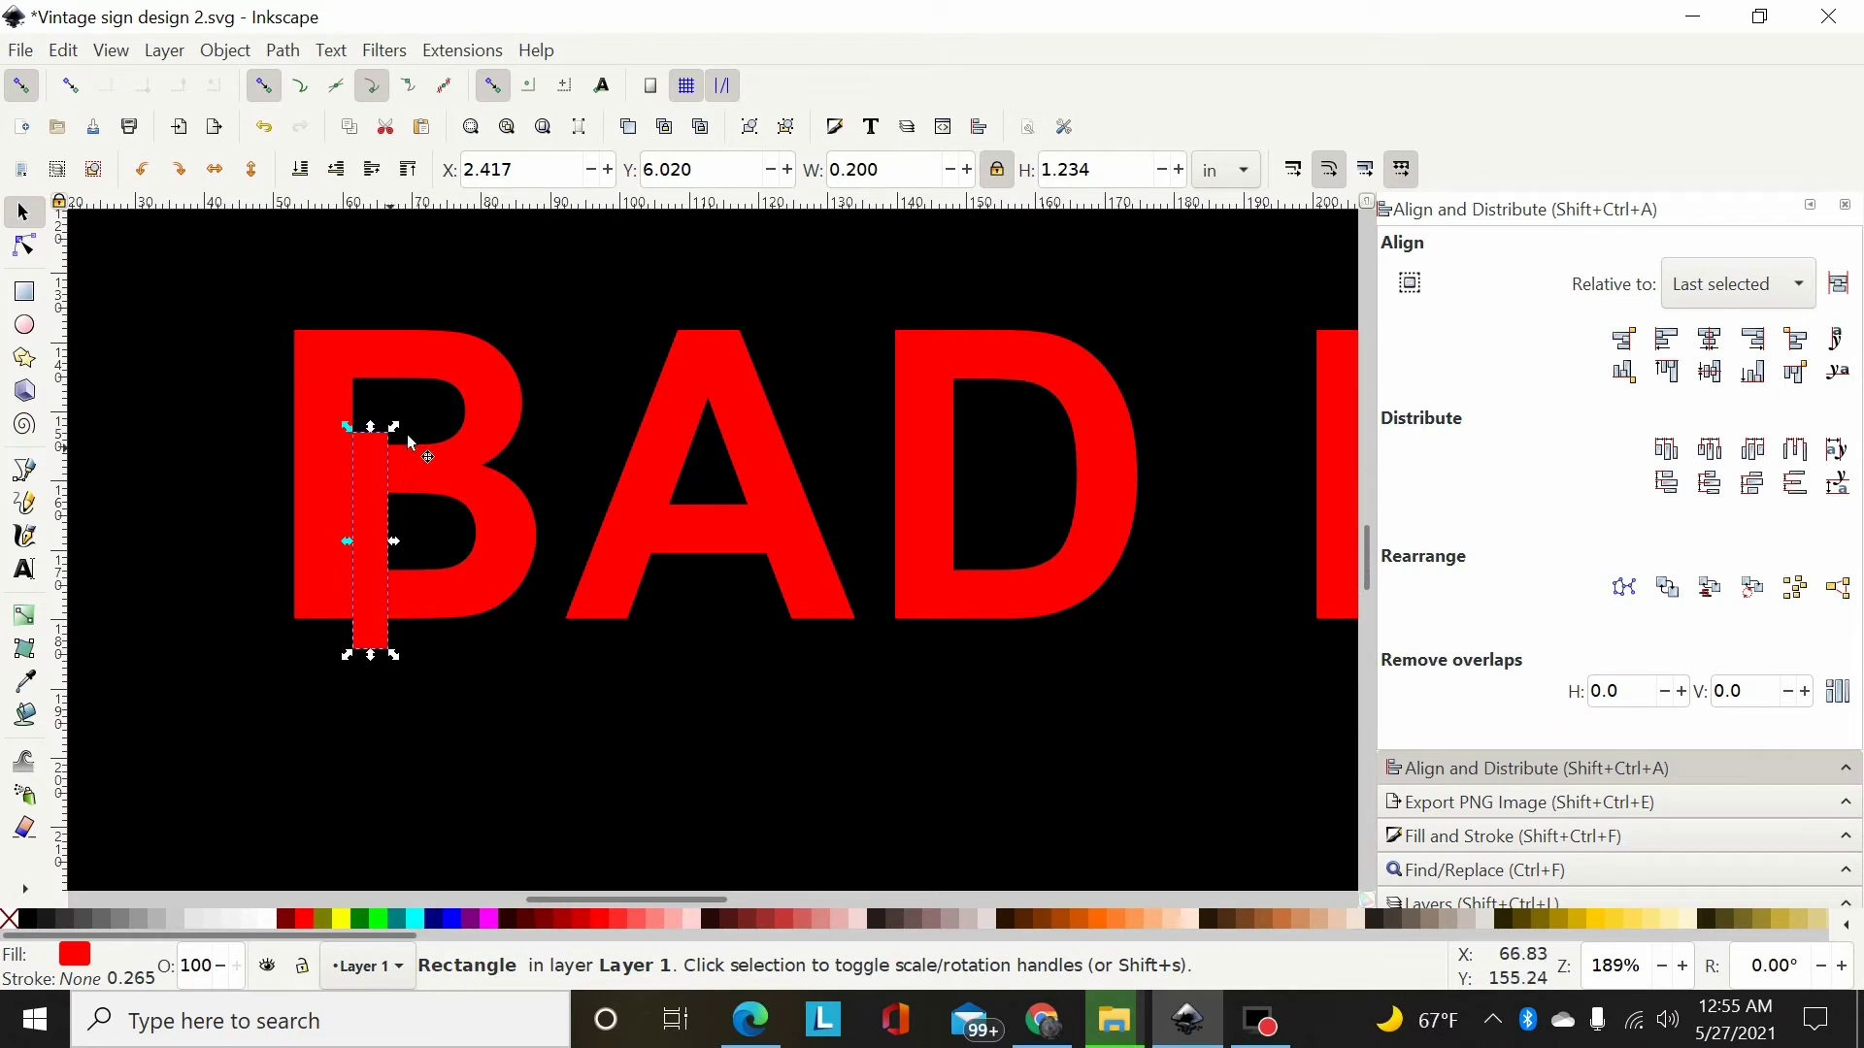
key(ctrl)
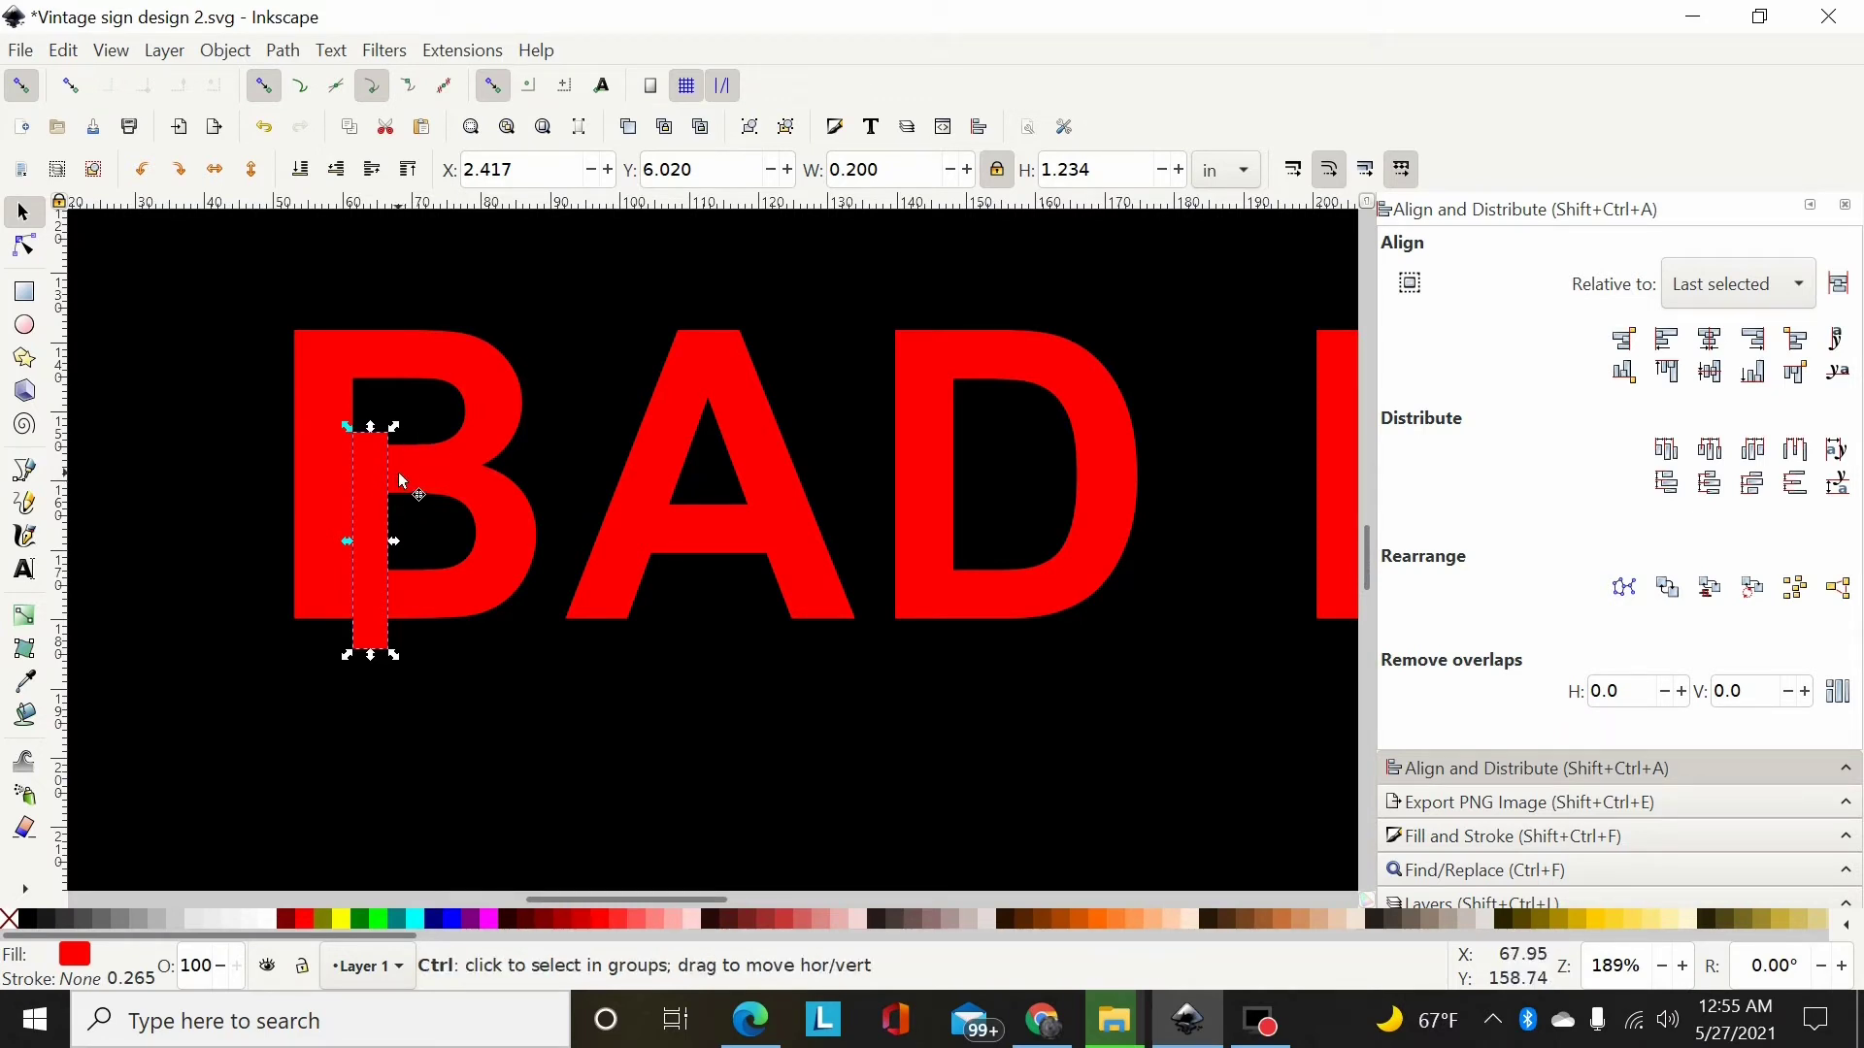
drag(371, 427, 375, 466)
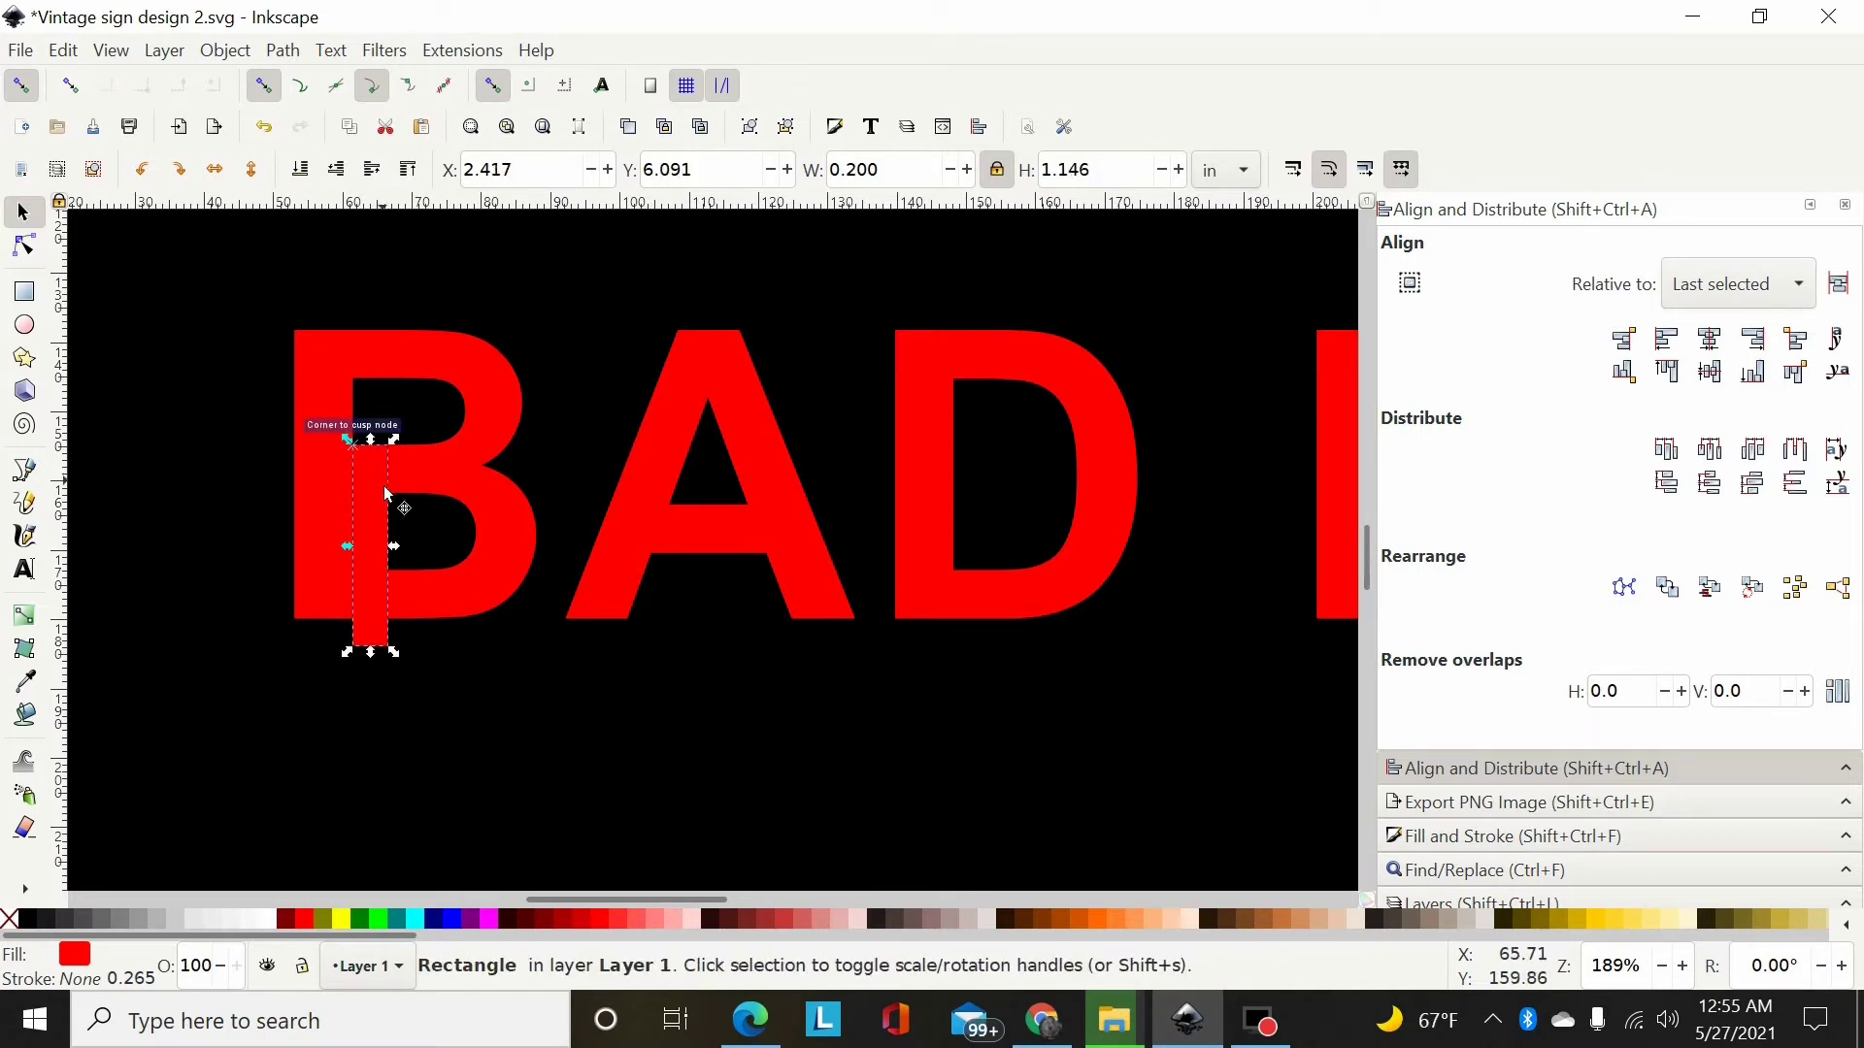
key(Up)
key(Up)
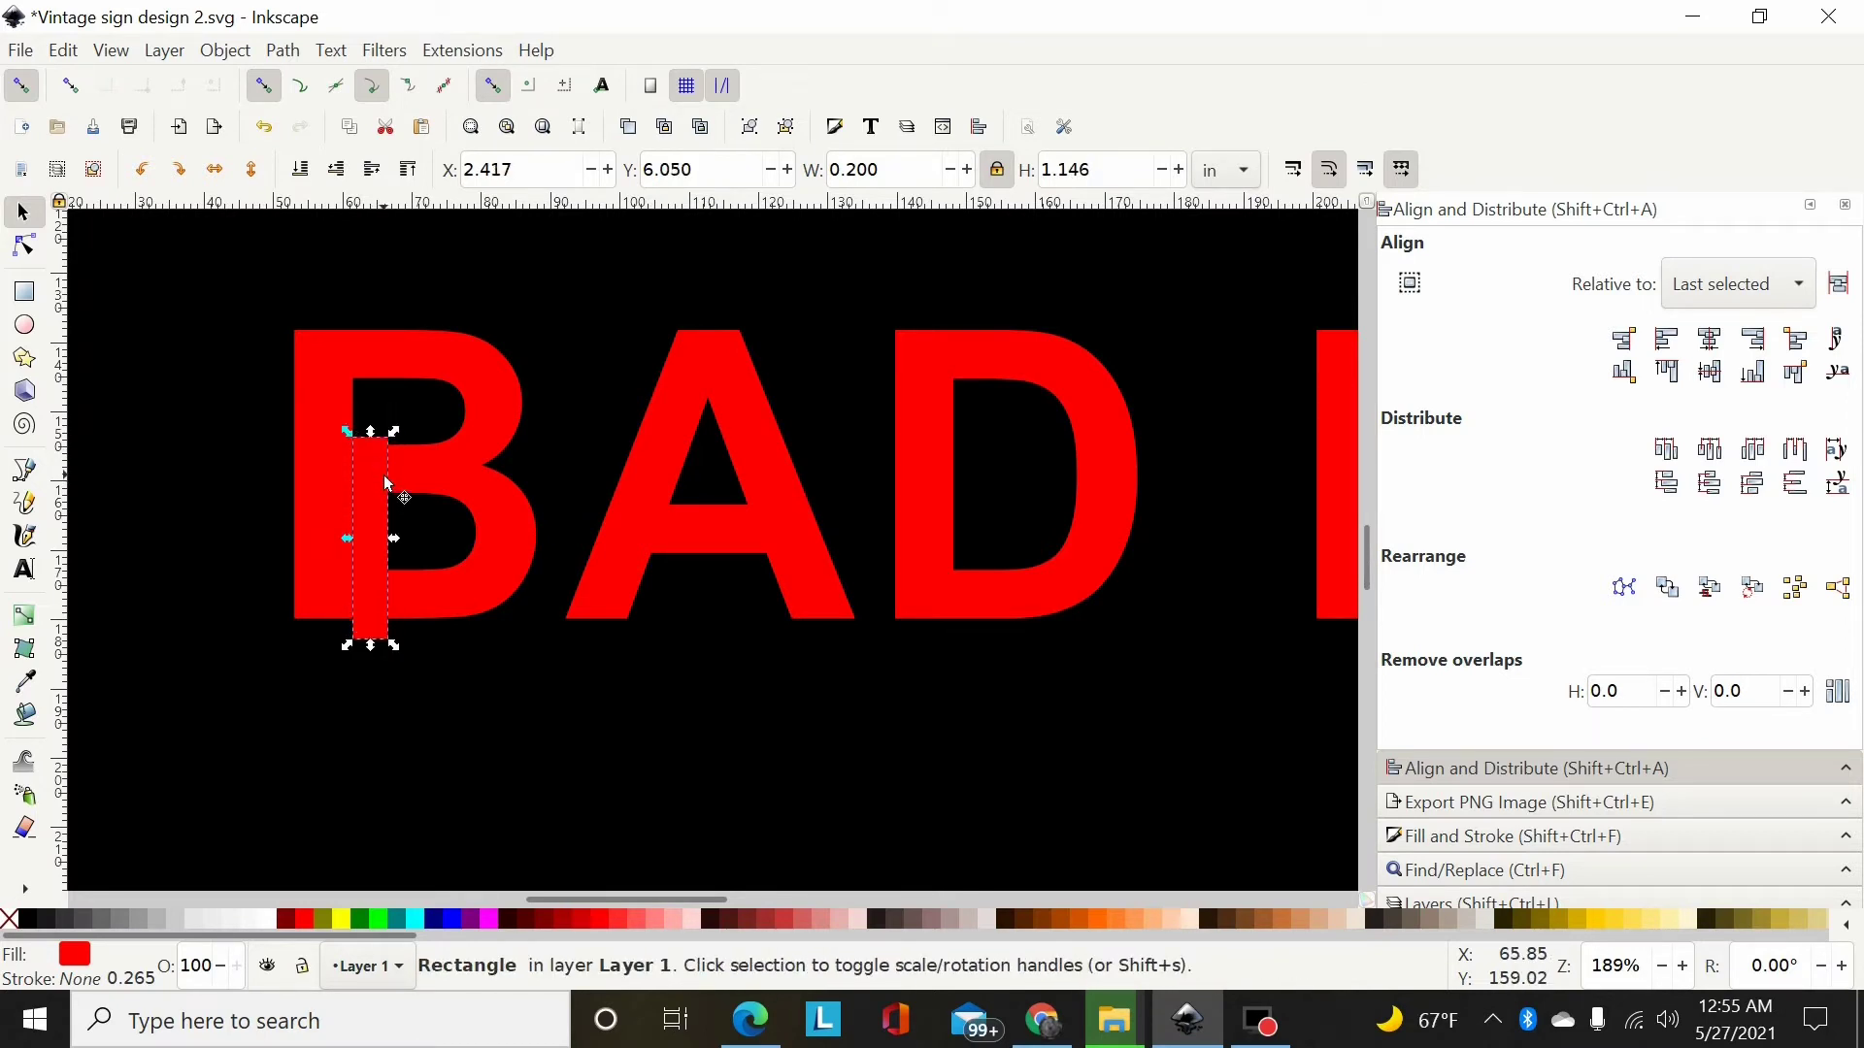
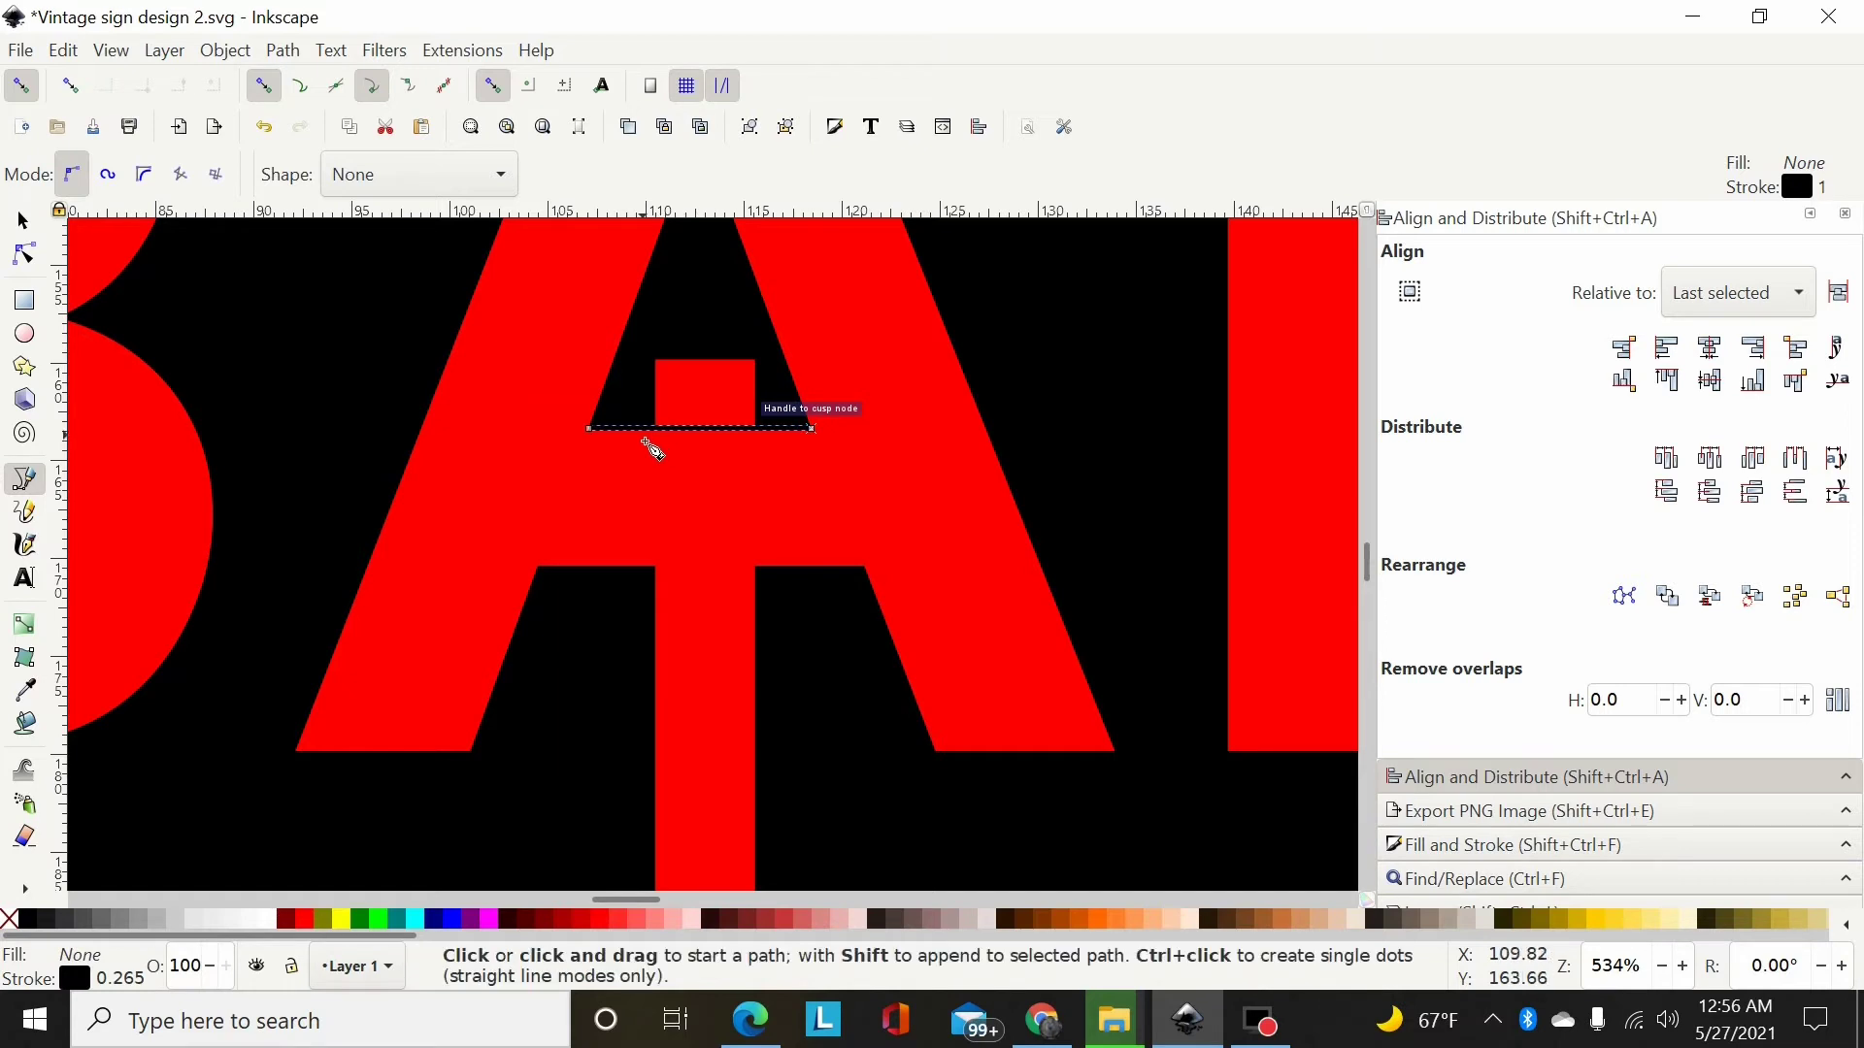
Color the guide line across the A's crossbar lime and center the A's rectangle horizontally on that line
shift+click(382, 929)
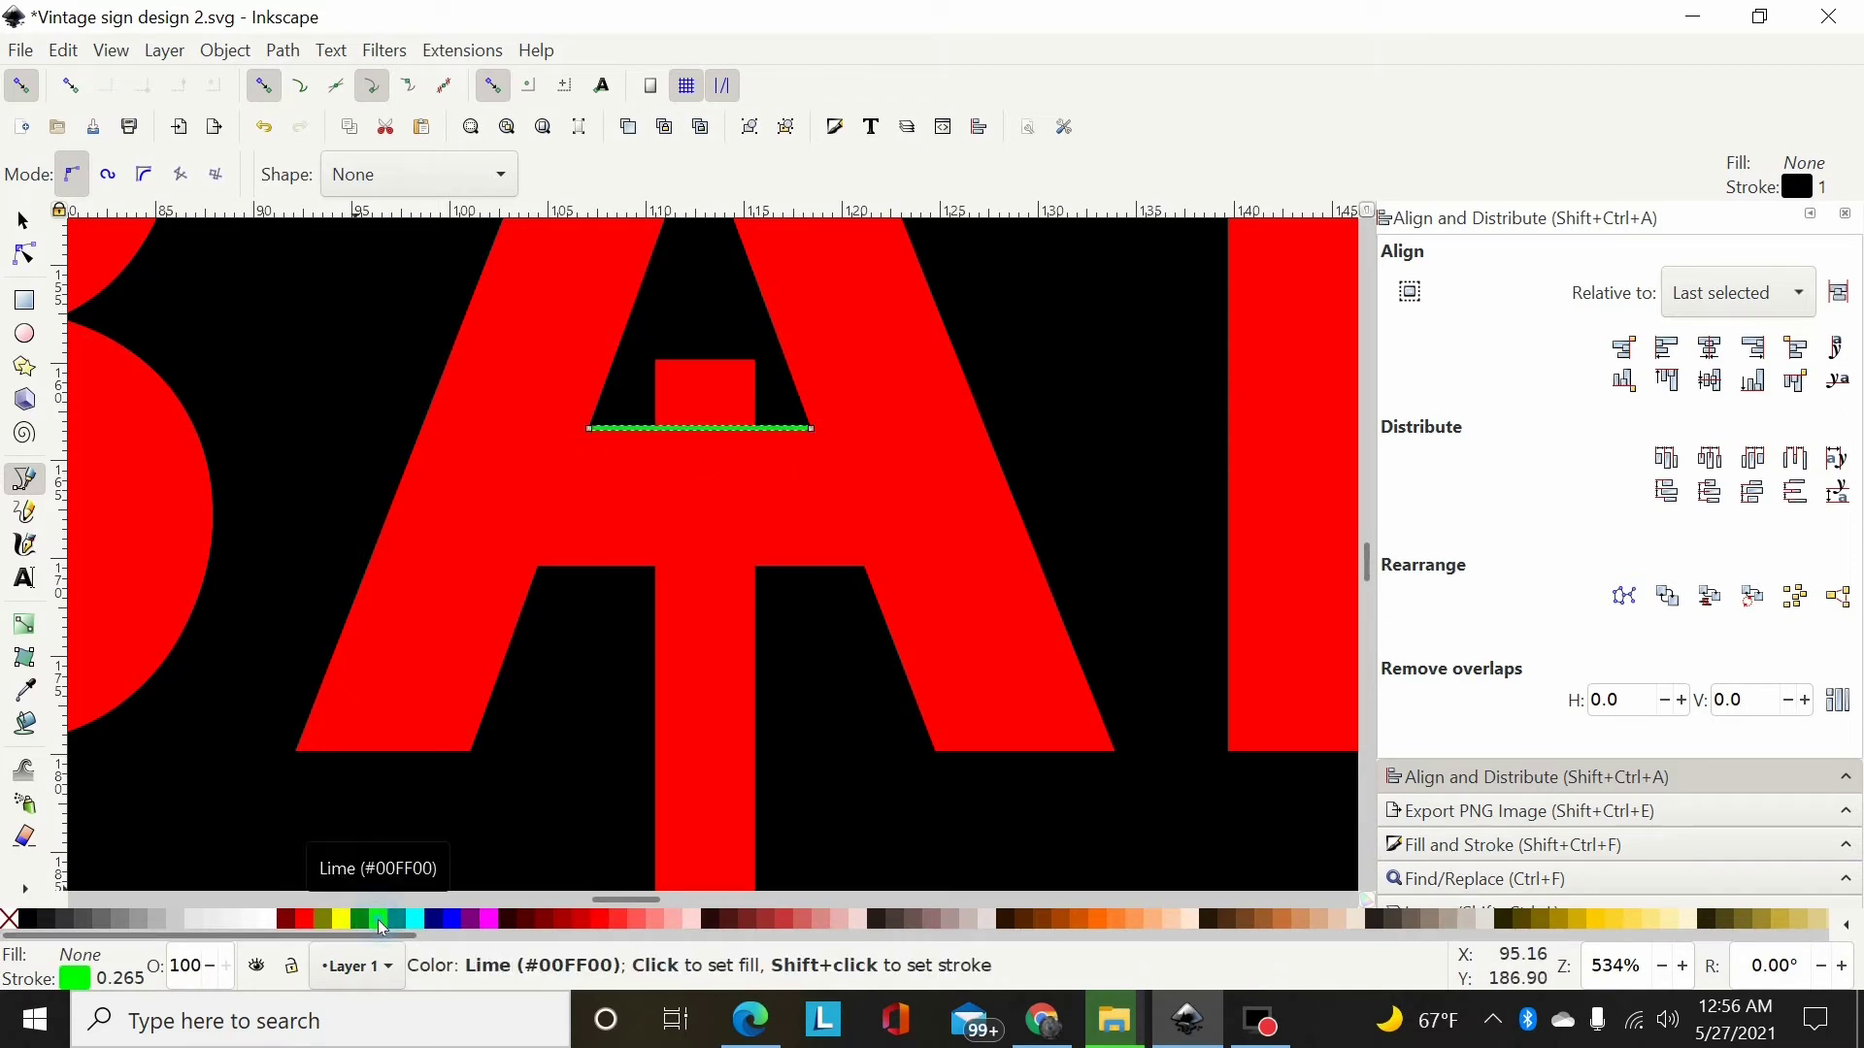
click(23, 221)
click(713, 670)
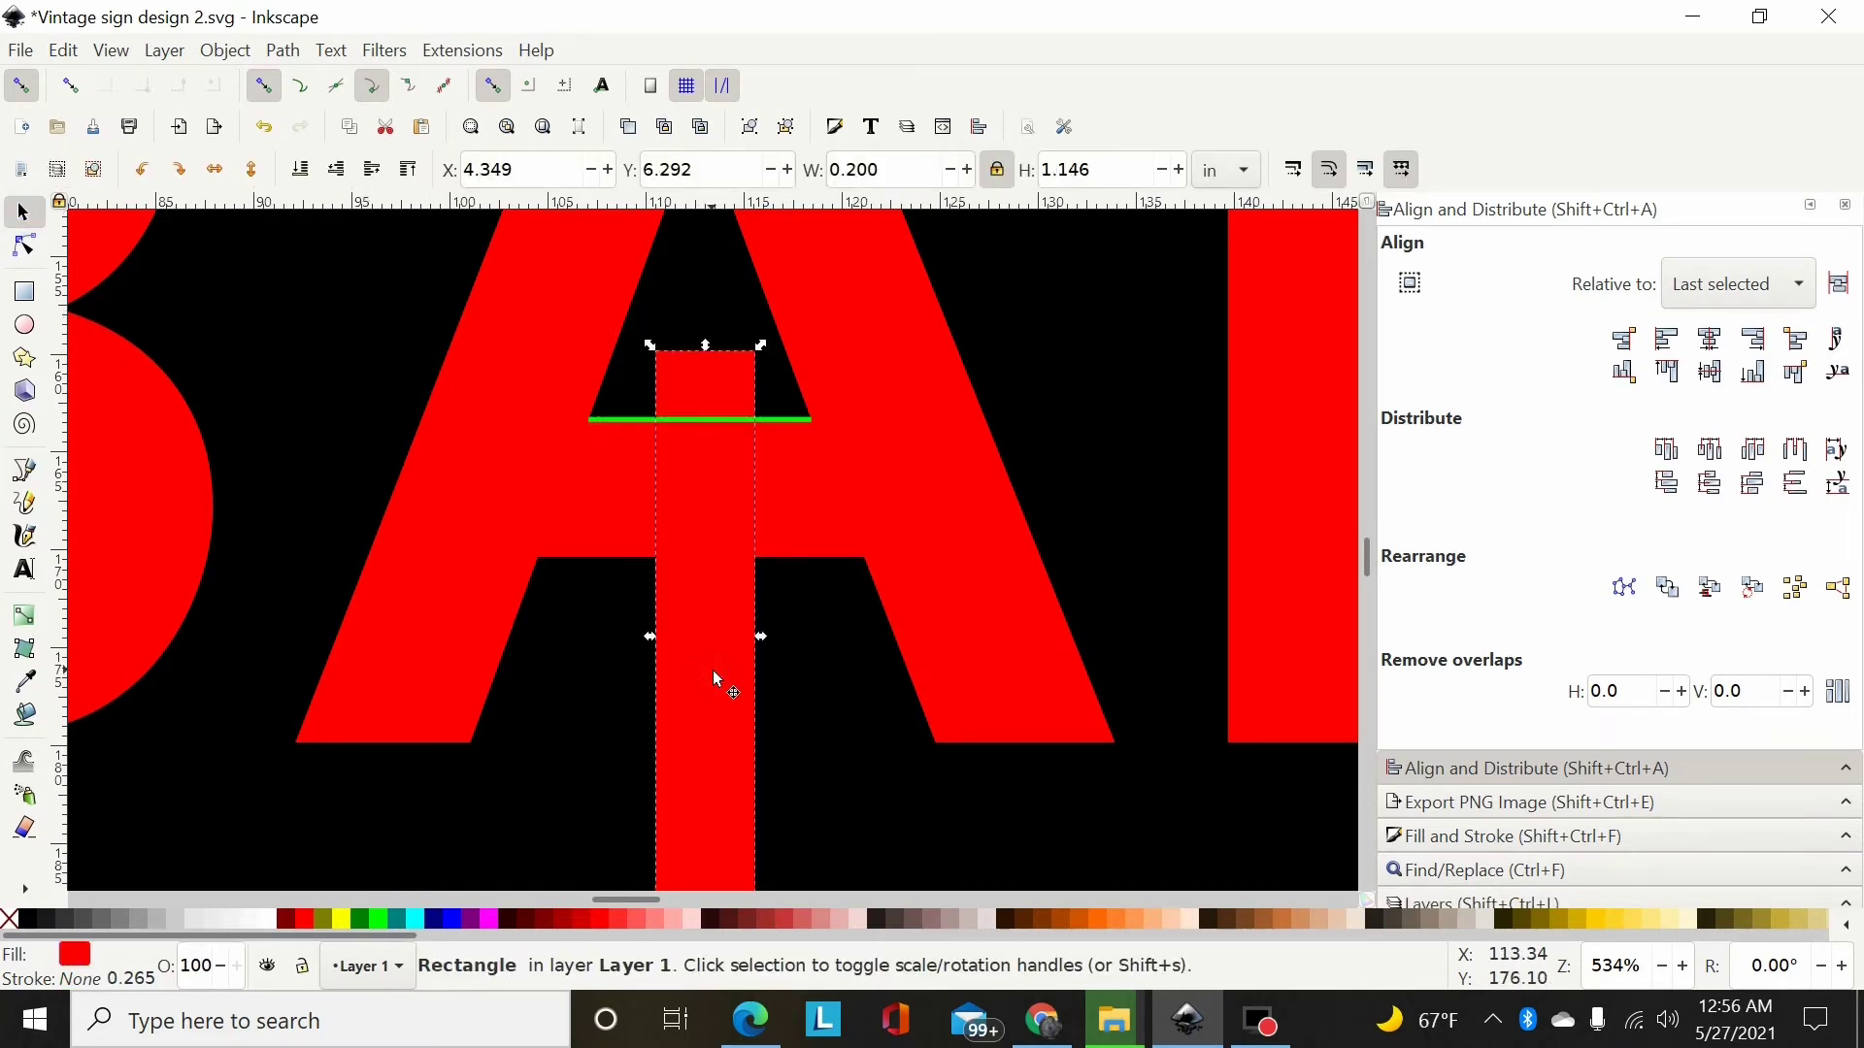
shift+click(786, 419)
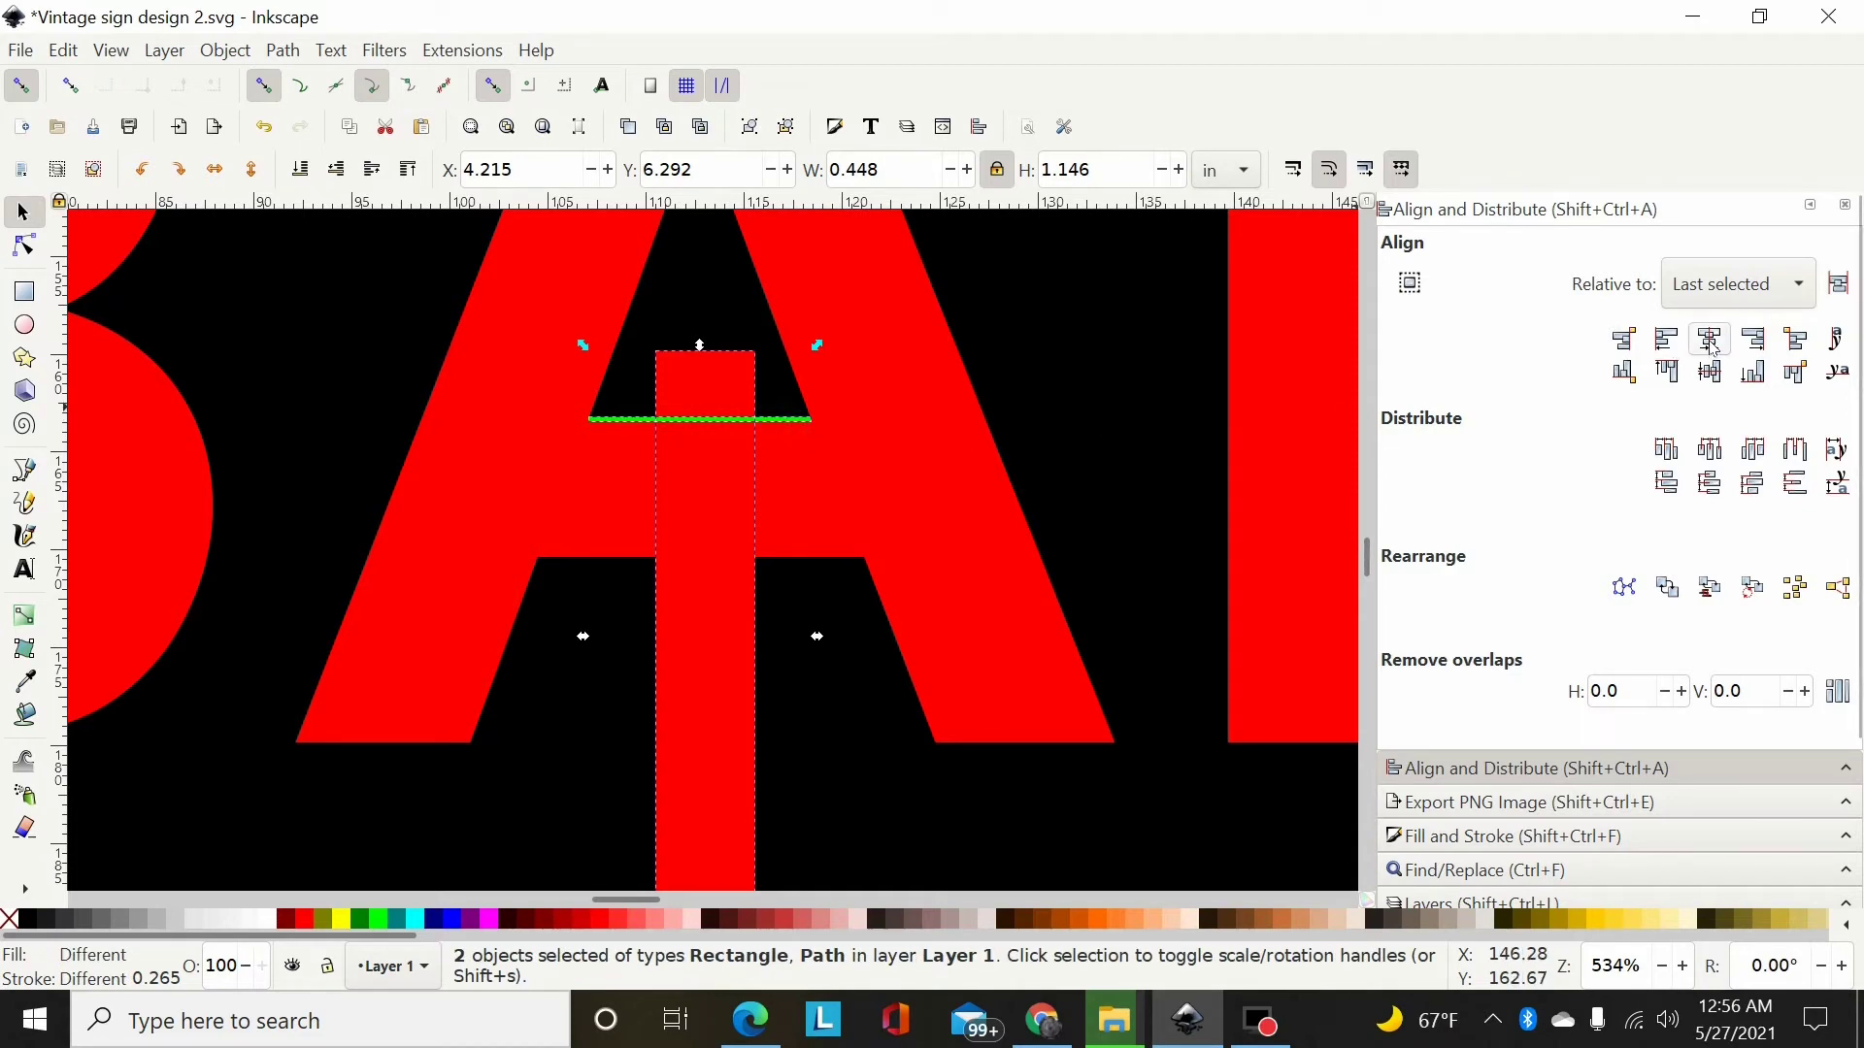
click(1711, 342)
Delete the lime guide line from the A's crossbar
click(906, 408)
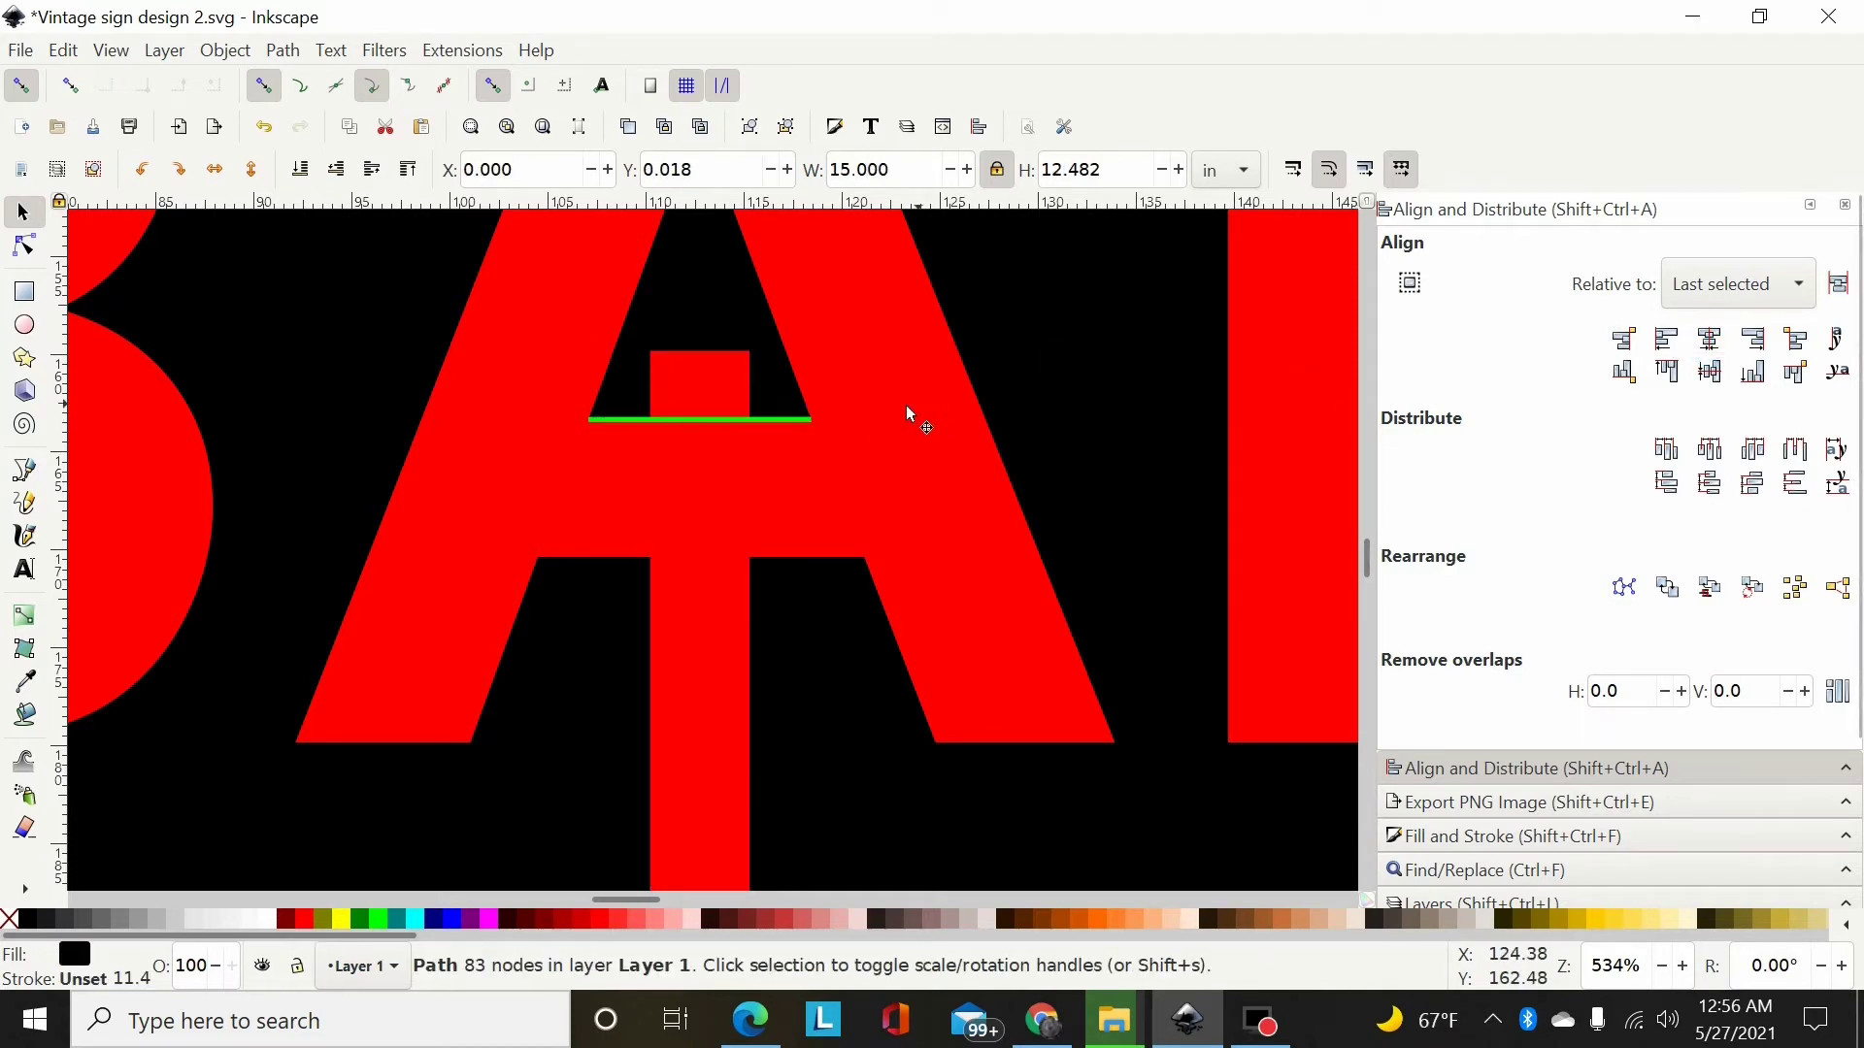
click(763, 421)
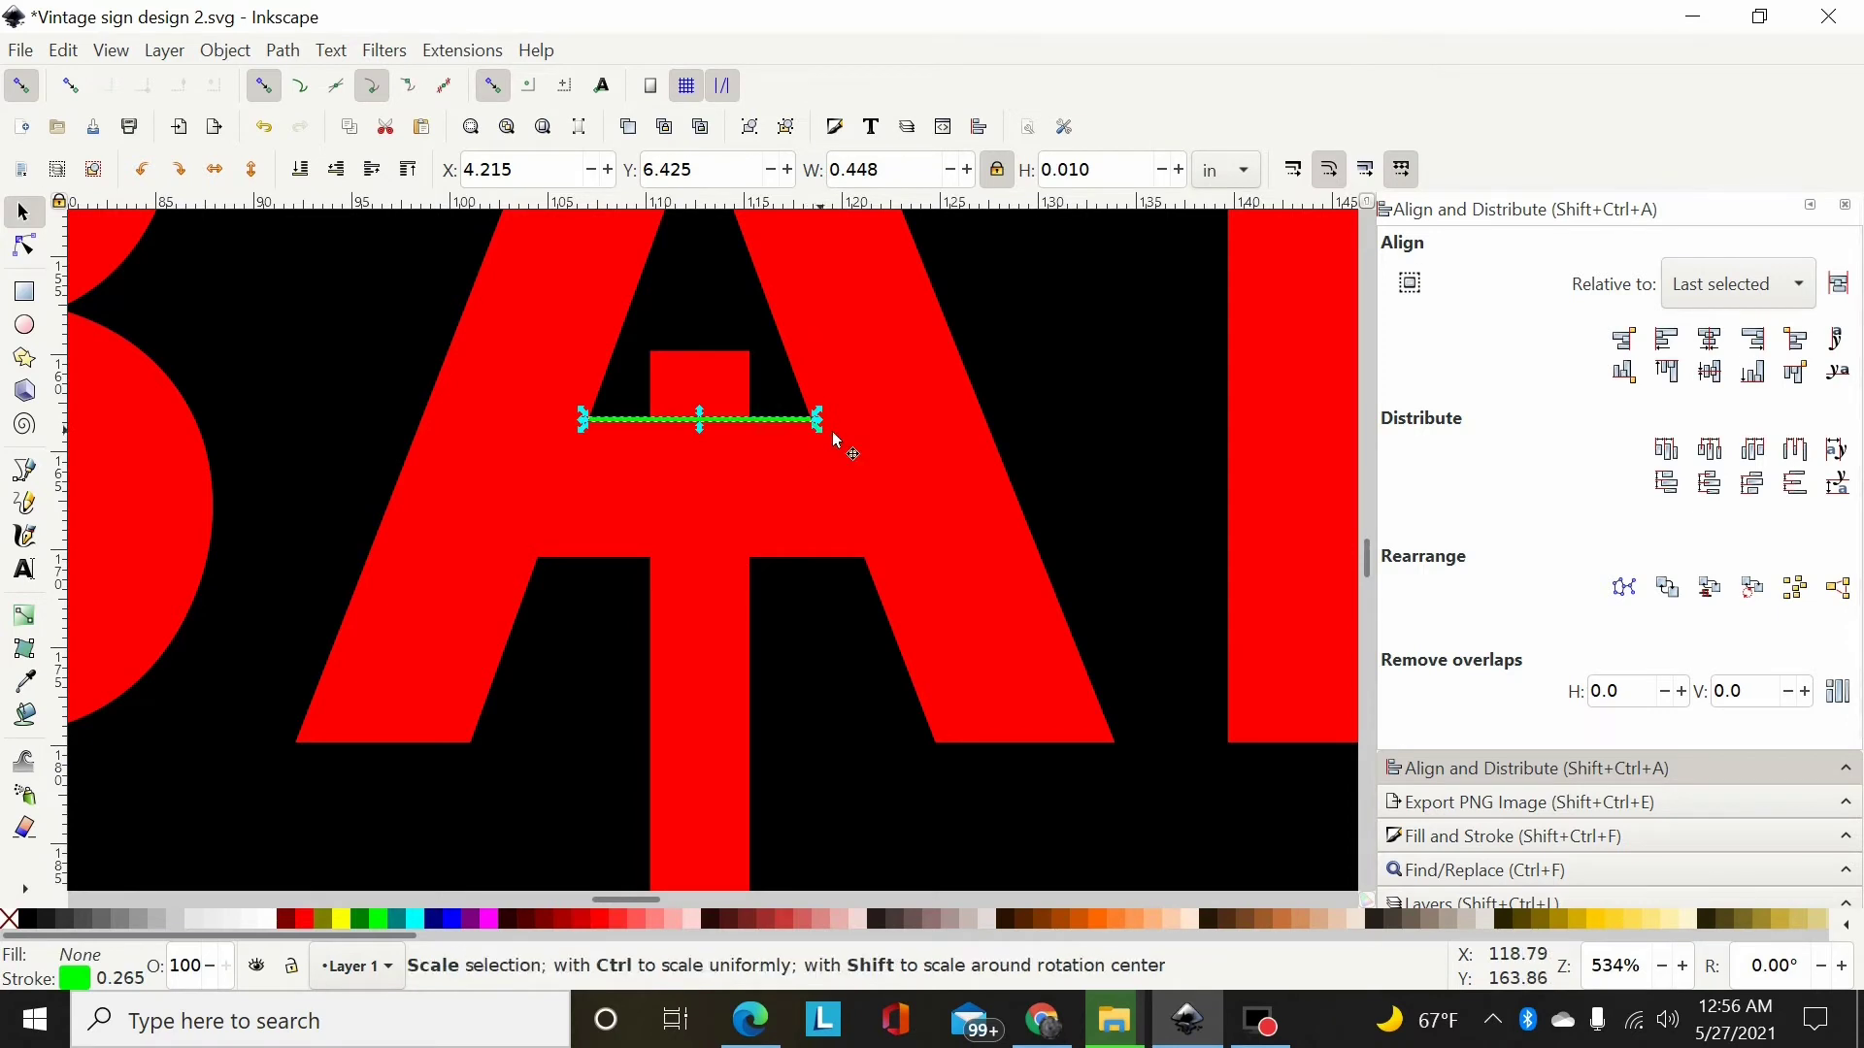
key(Delete)
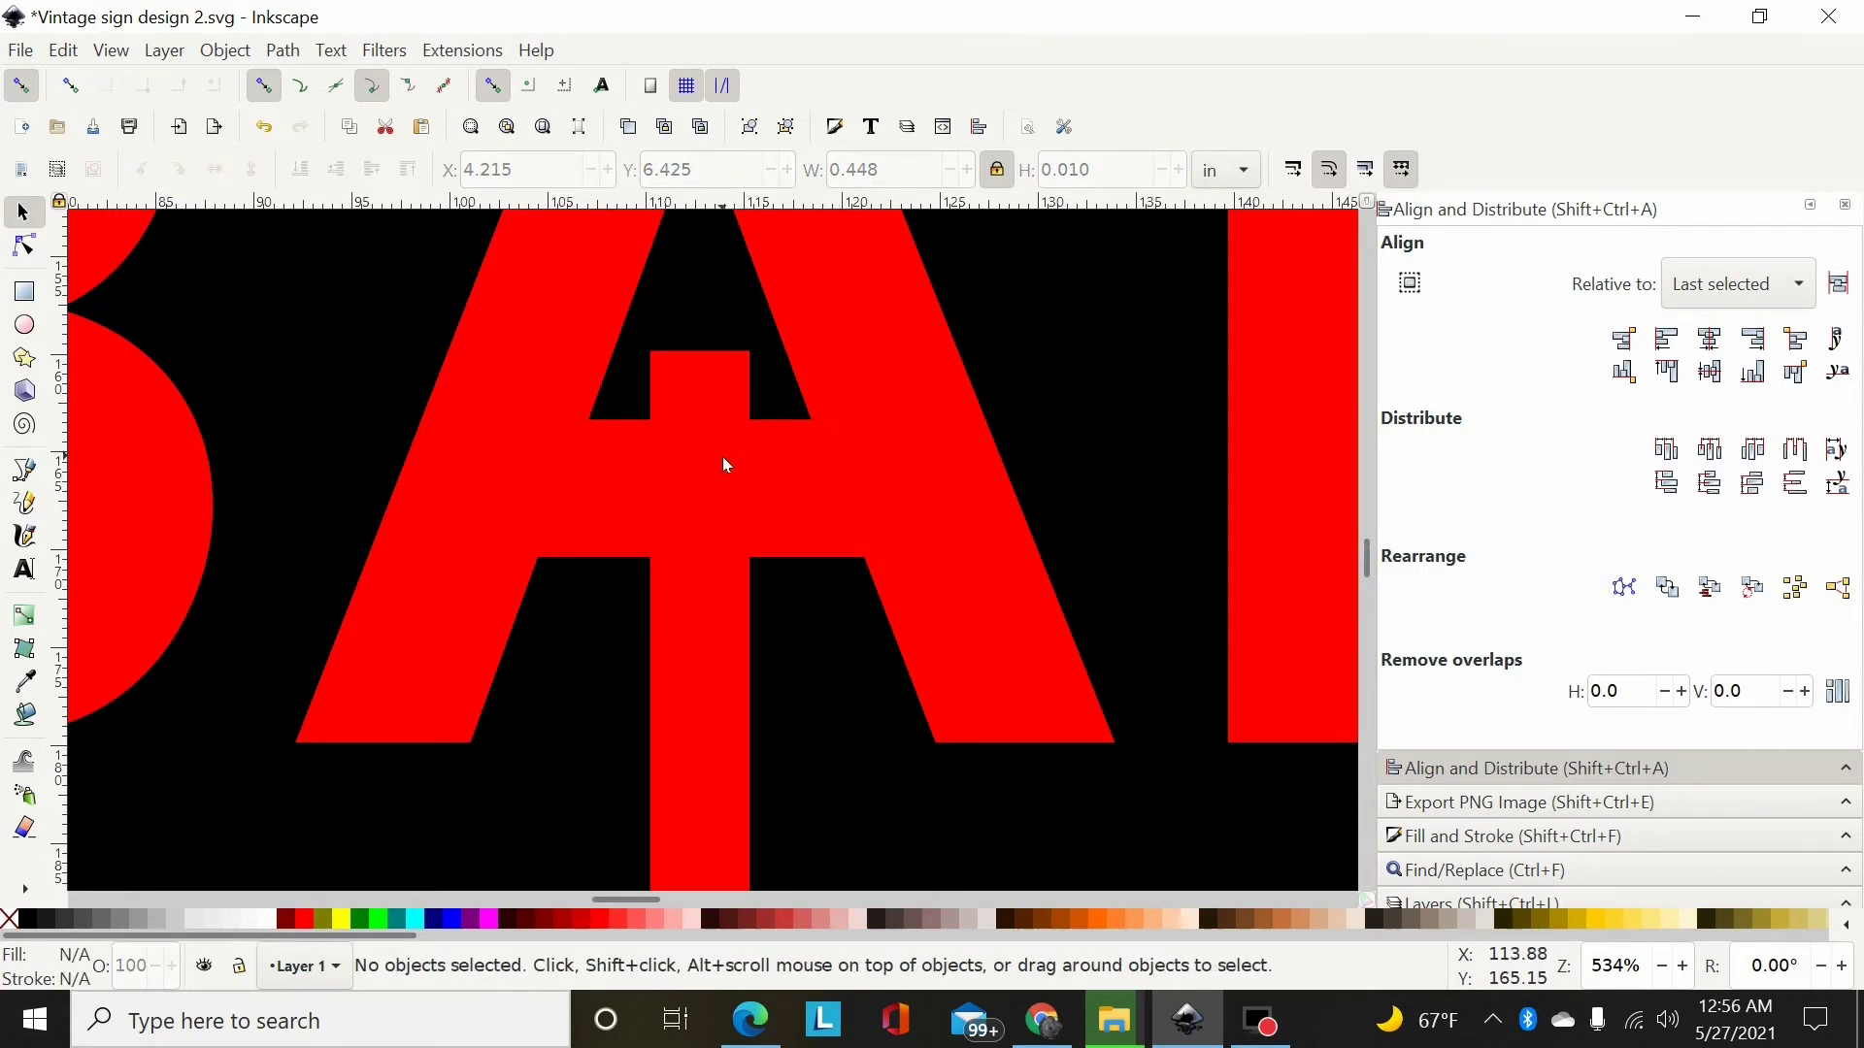
Duplicate the A's rectangle and place the copy across the base of the D in BAD, flush with the inner edge of its stem
click(718, 717)
key(ctrl)
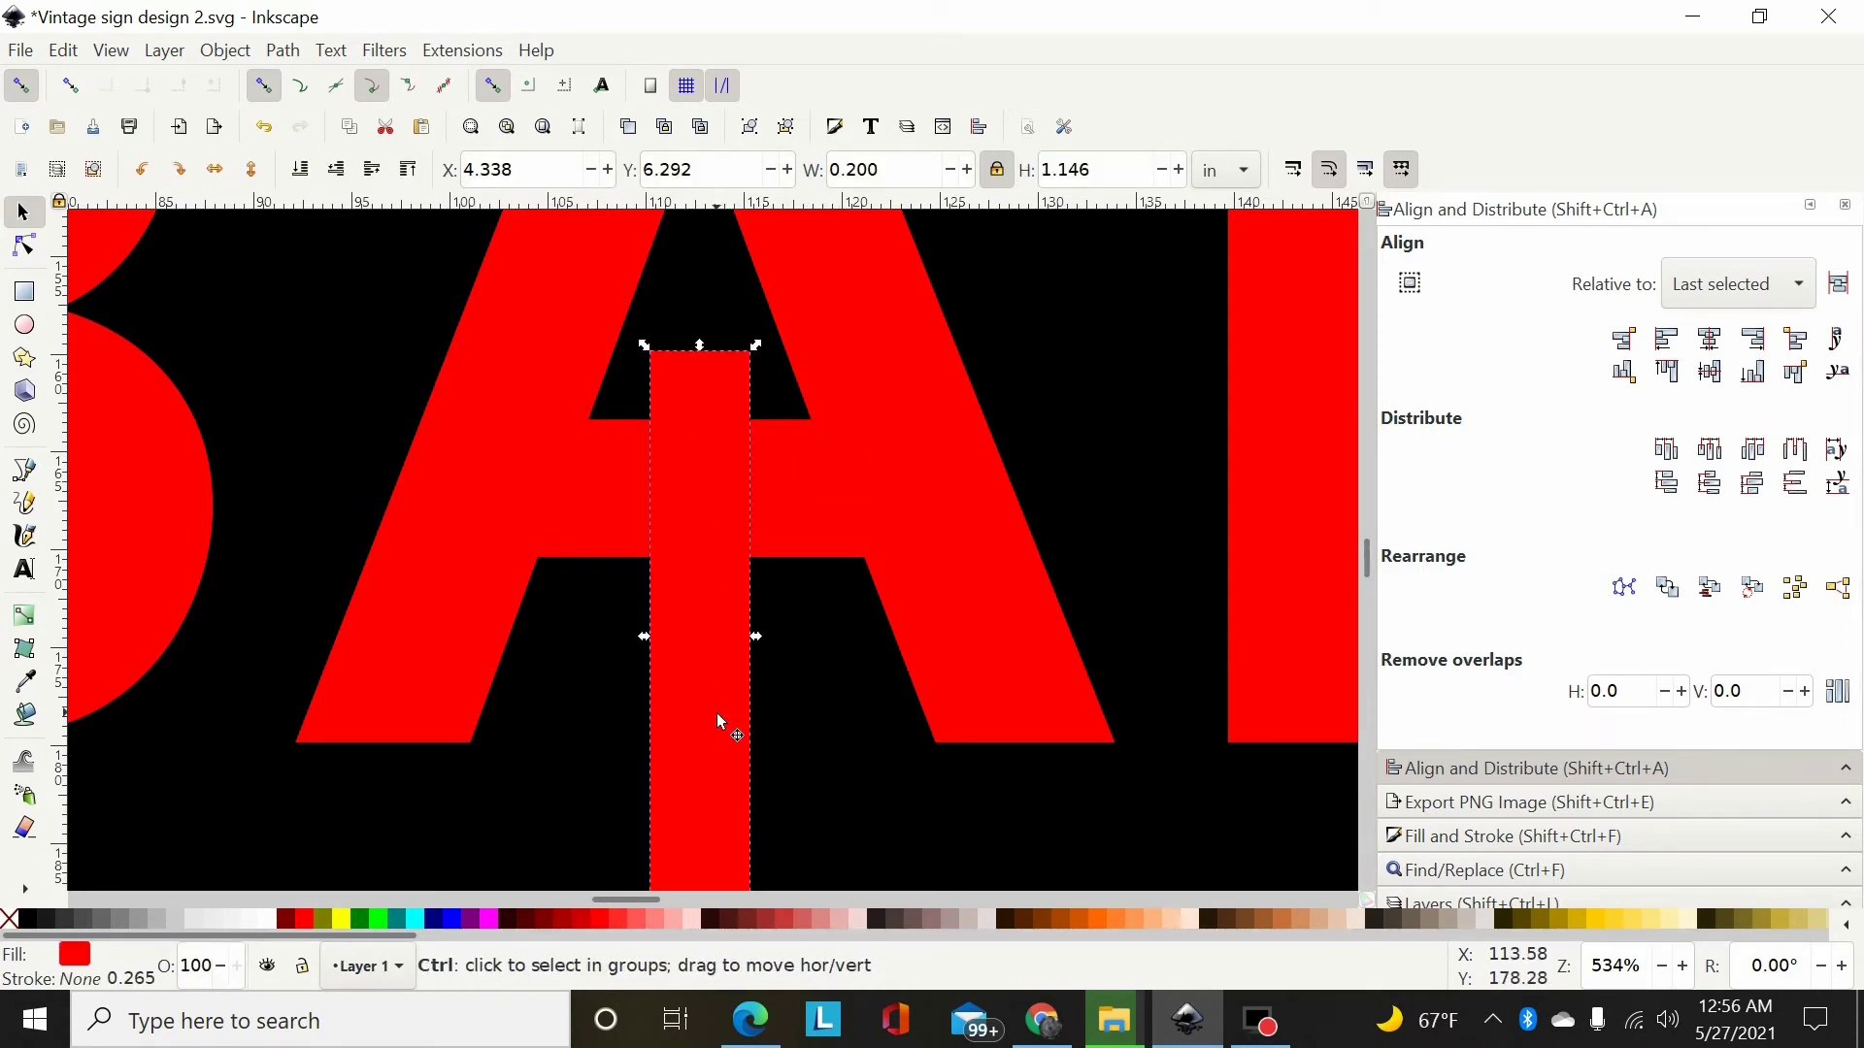
scroll(718, 719, down, 3)
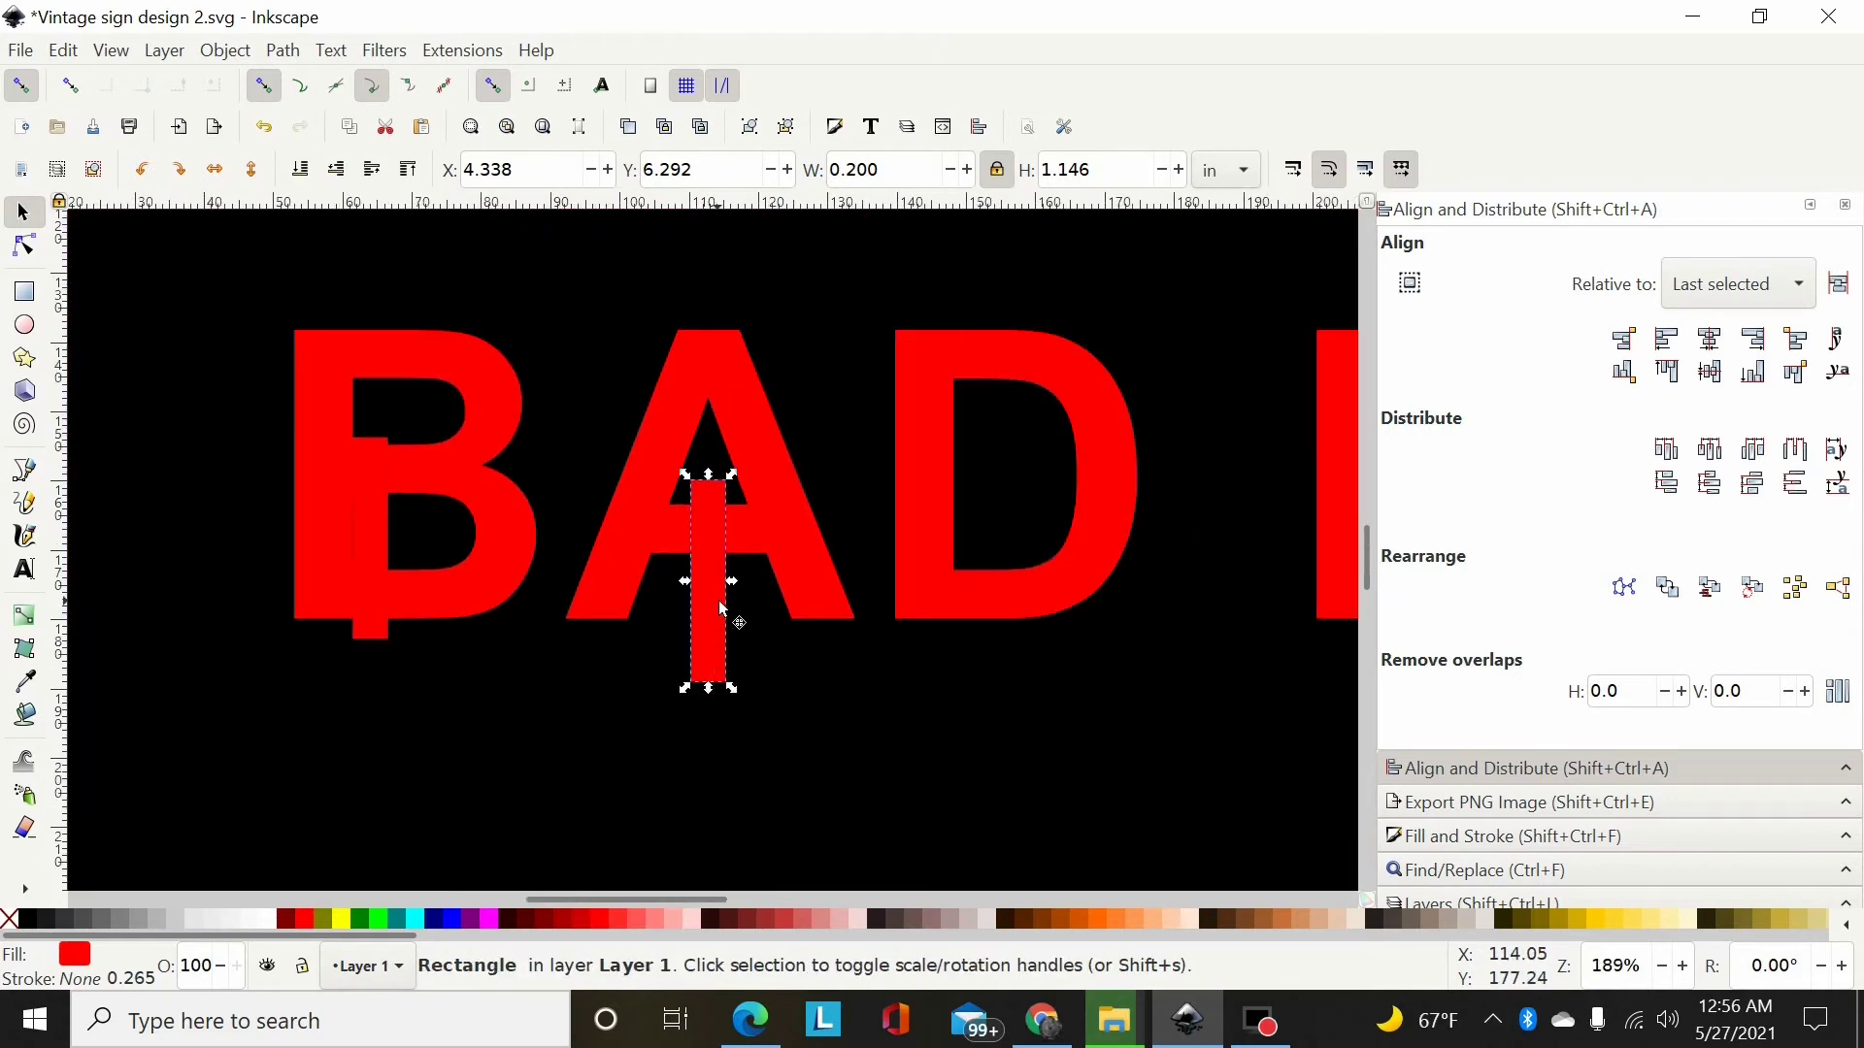
drag(721, 608, 984, 648)
key(Up)
key(Up)
key(Up)
key(Up)
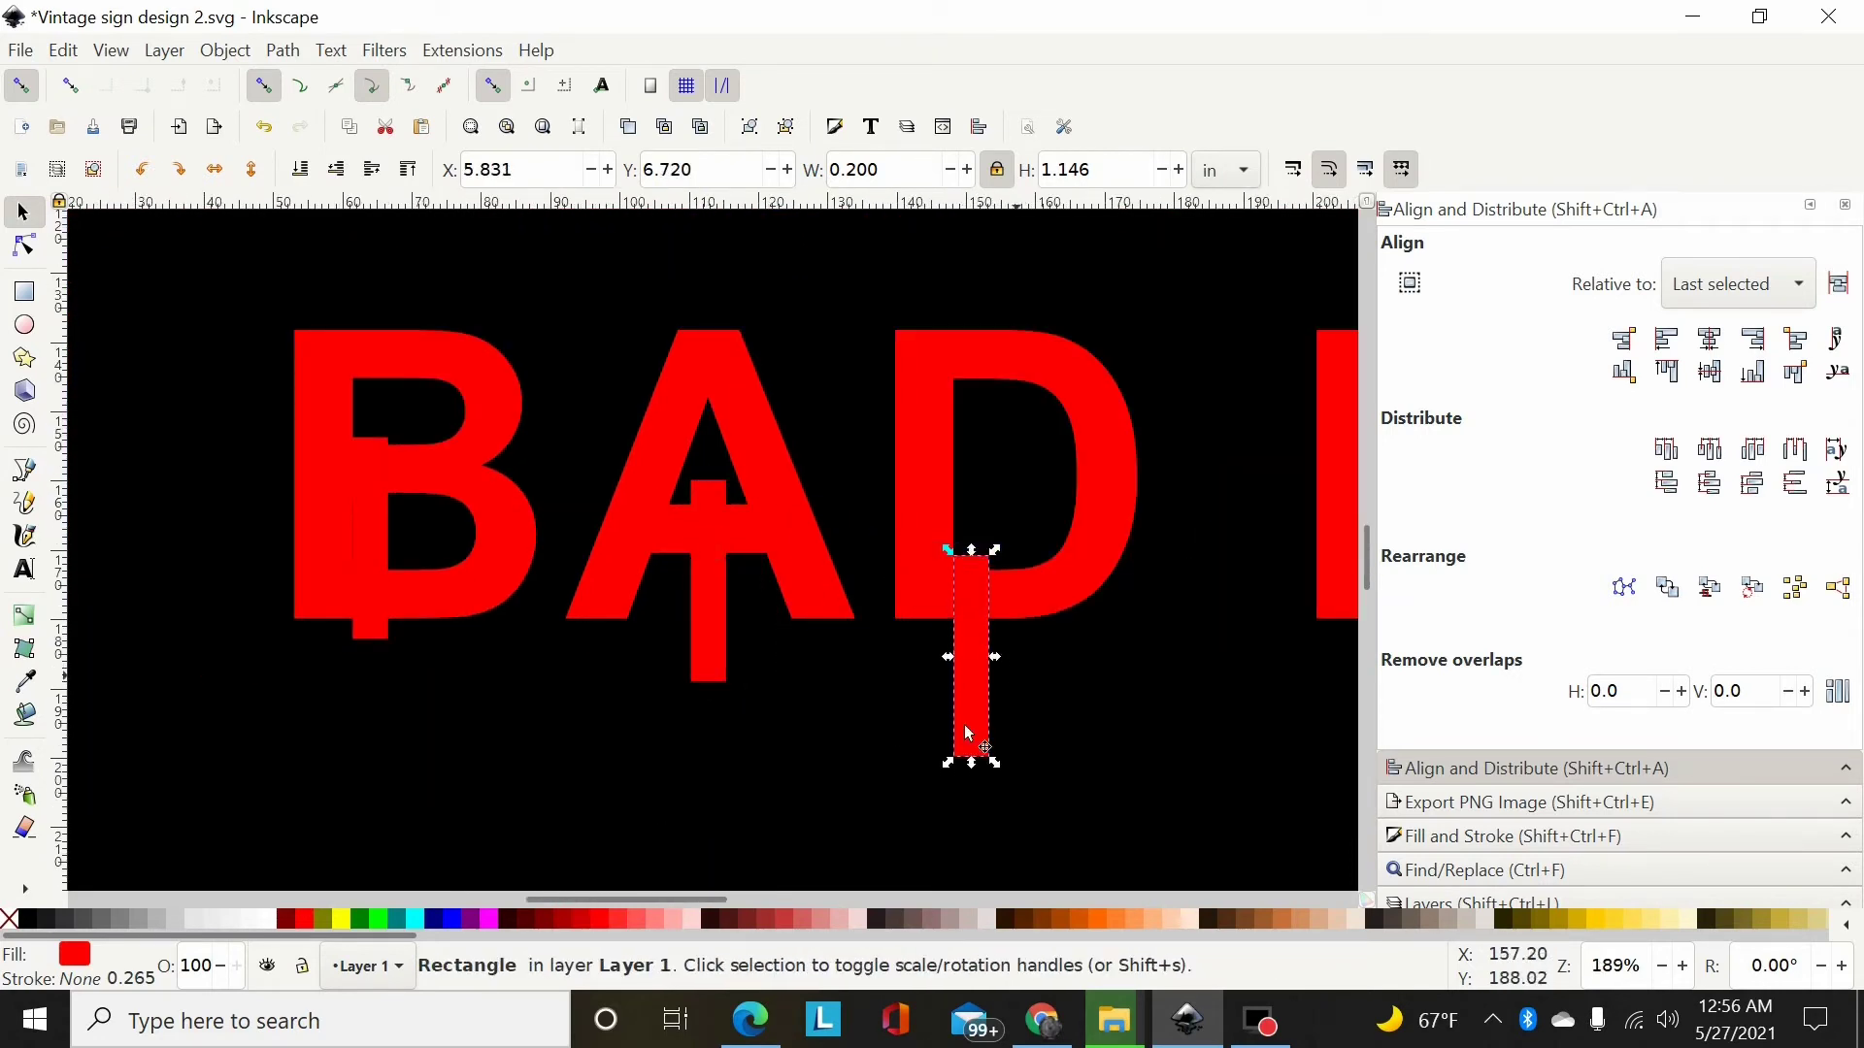
Duplicate the rectangle onto the base of the O in DOG and center it horizontally on the letter
drag(728, 901, 787, 903)
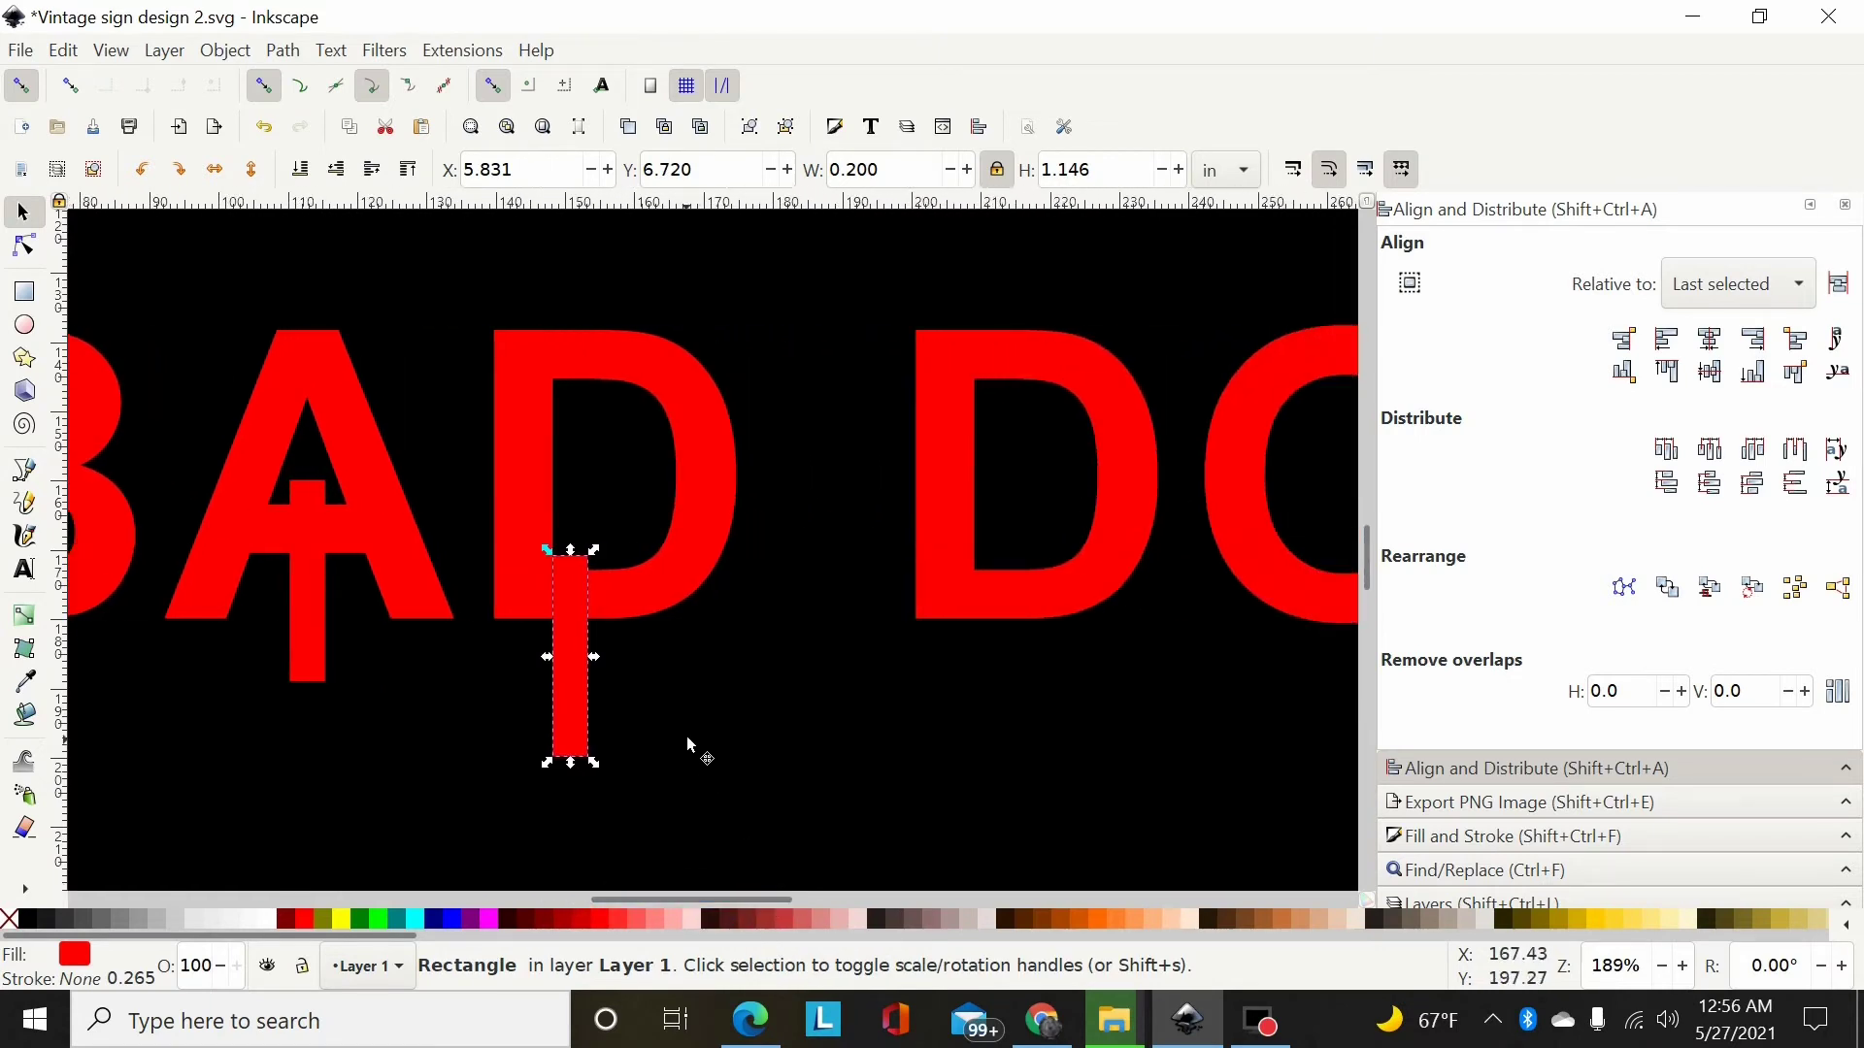
key(ctrl)
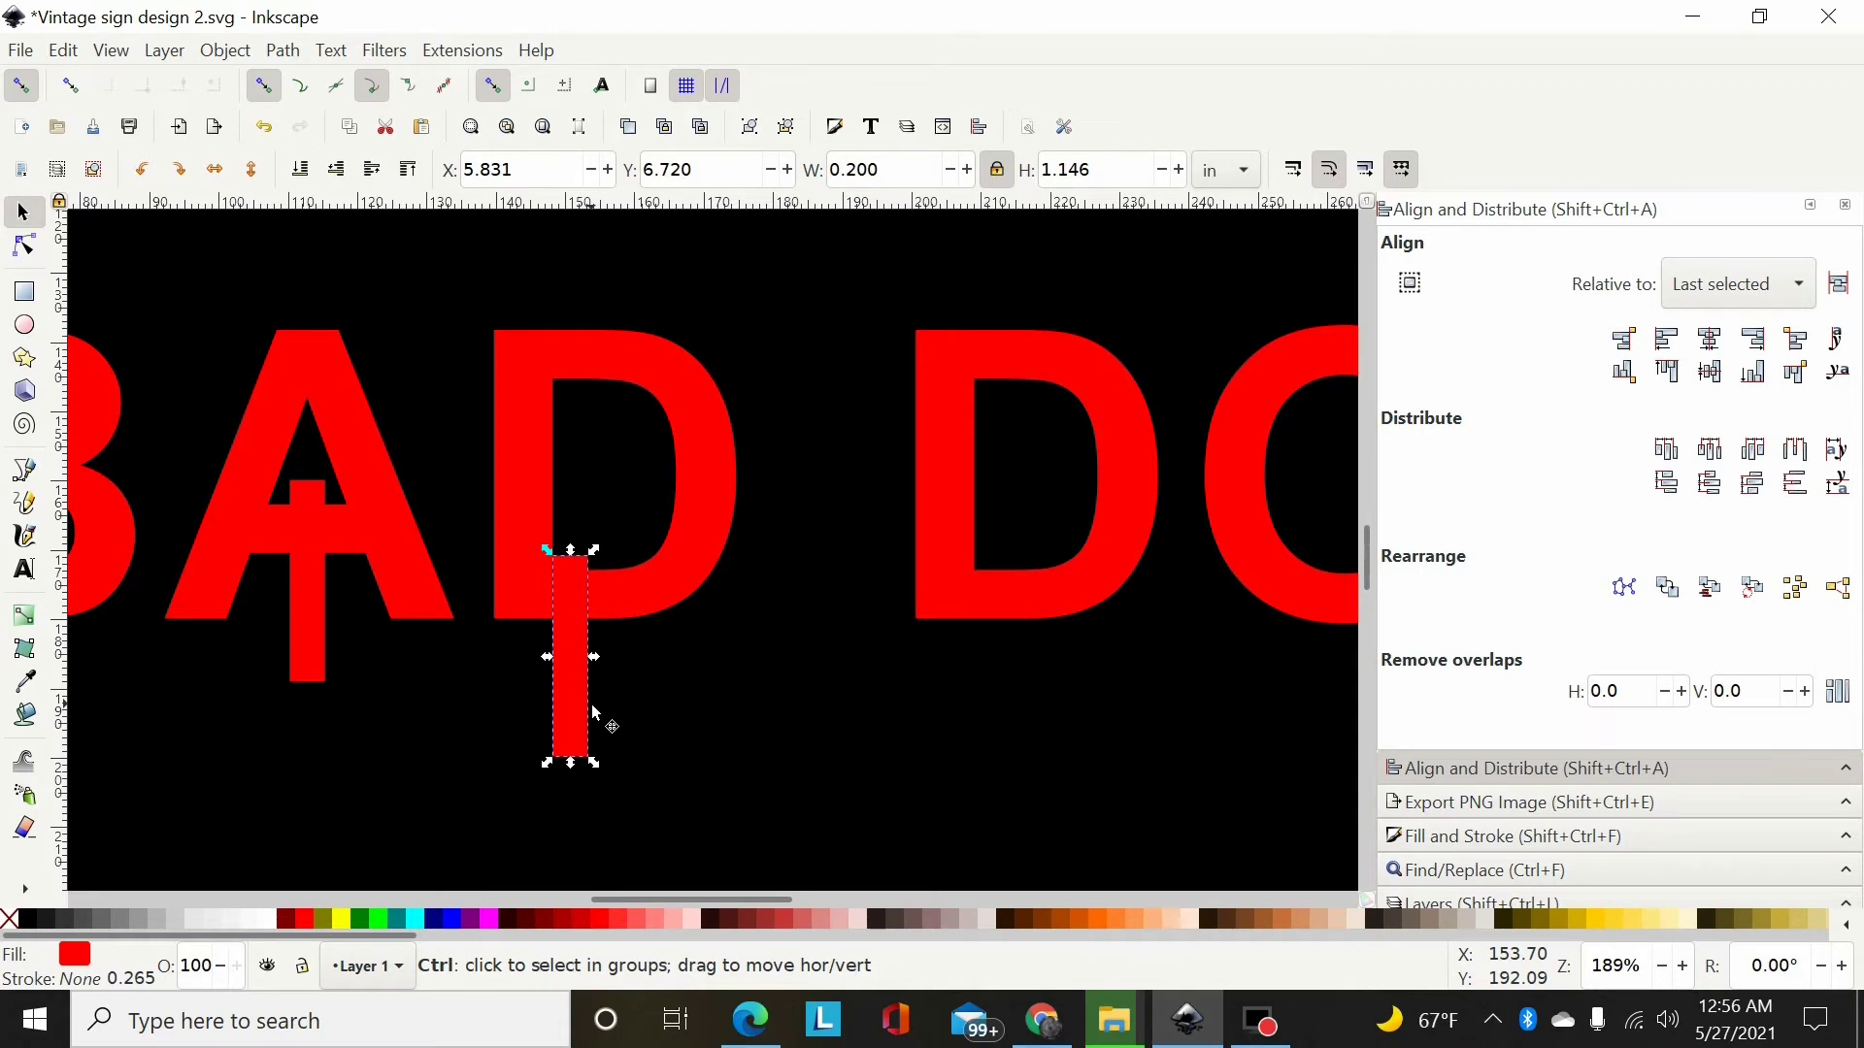
drag(558, 641, 825, 584)
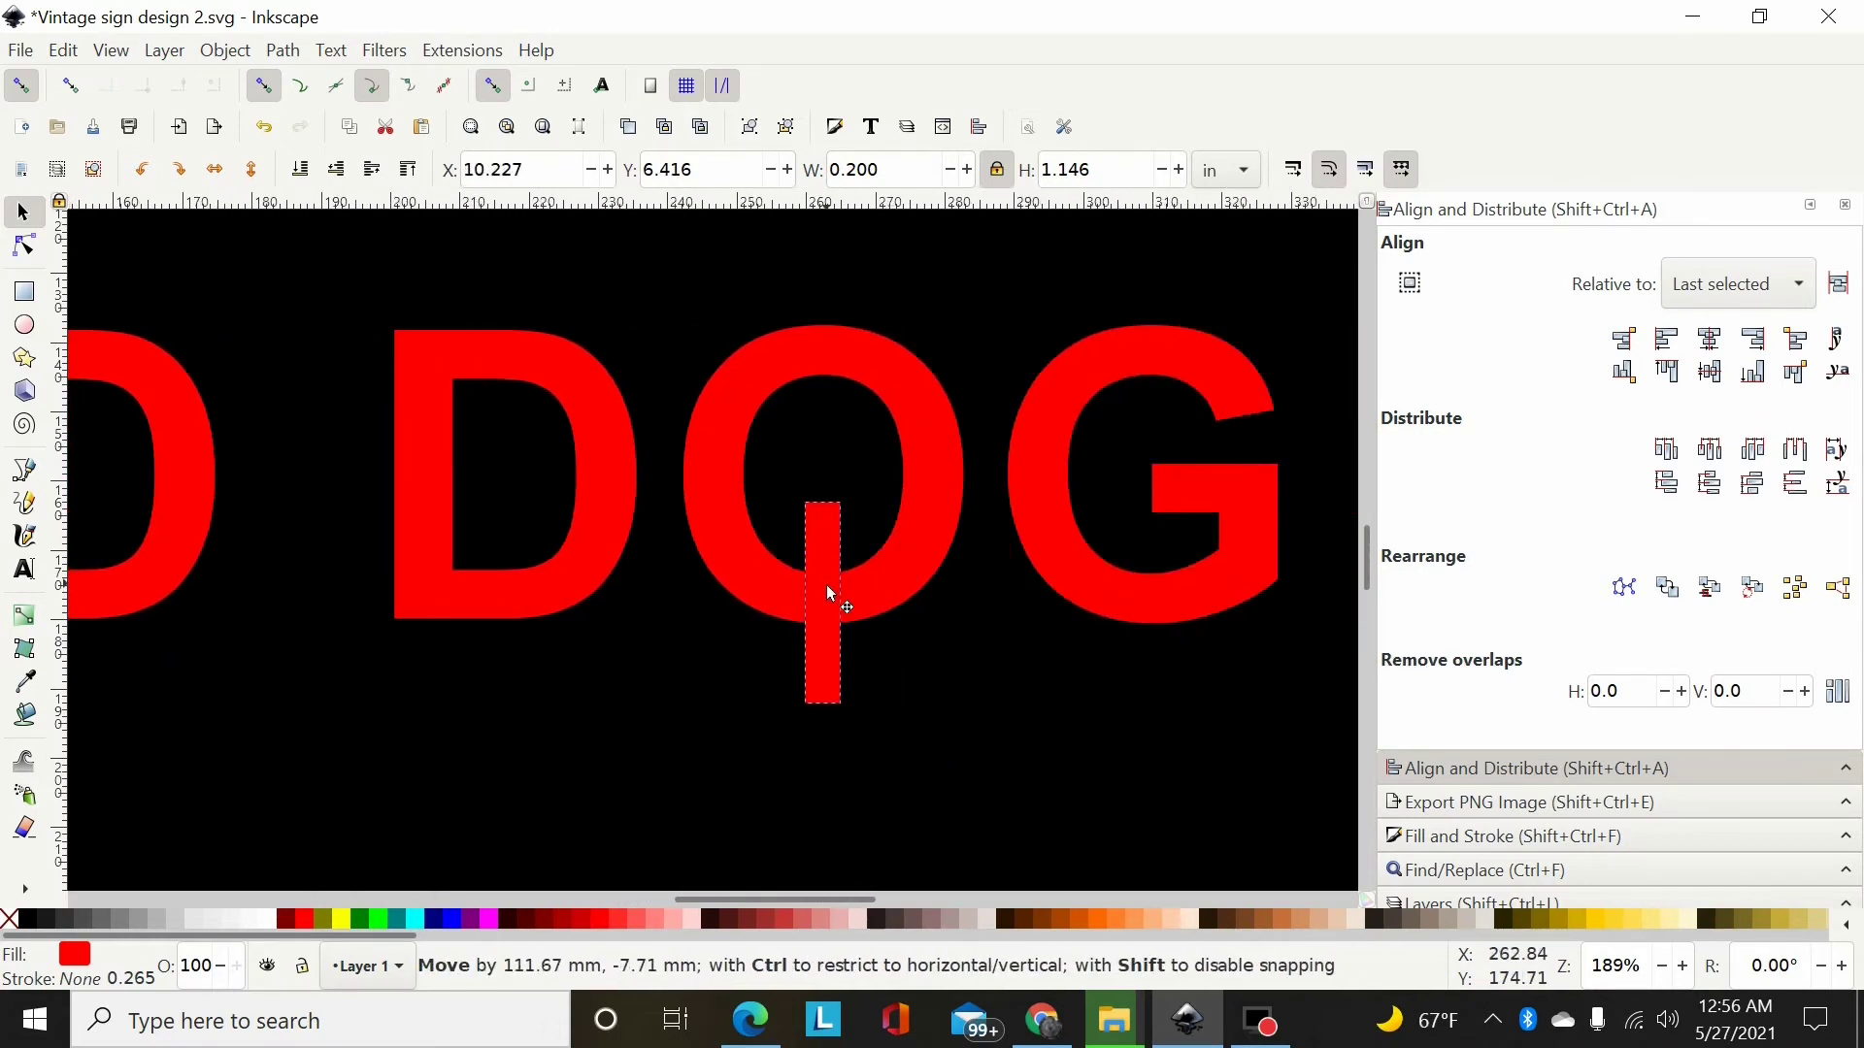
shift+click(918, 583)
click(1712, 340)
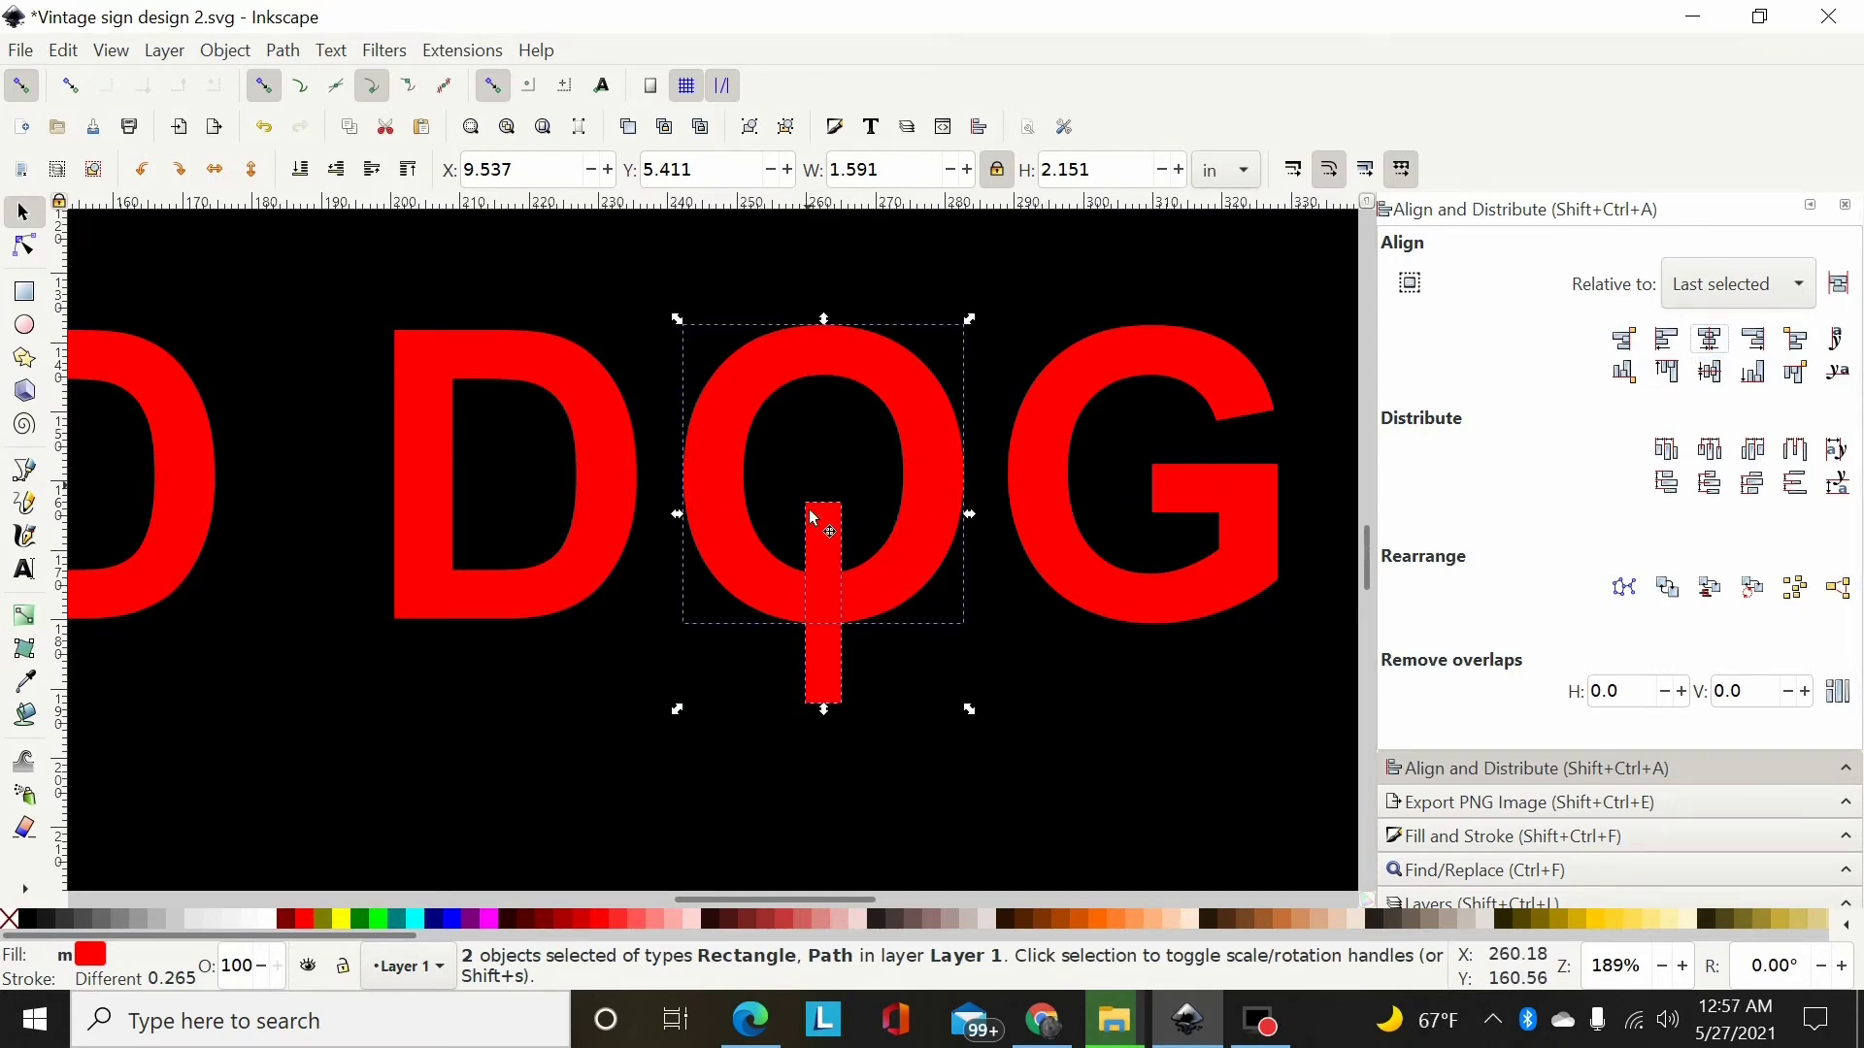
Subtract the rectangles from the O in DOG and the D in BAD using the Difference path operation
click(285, 50)
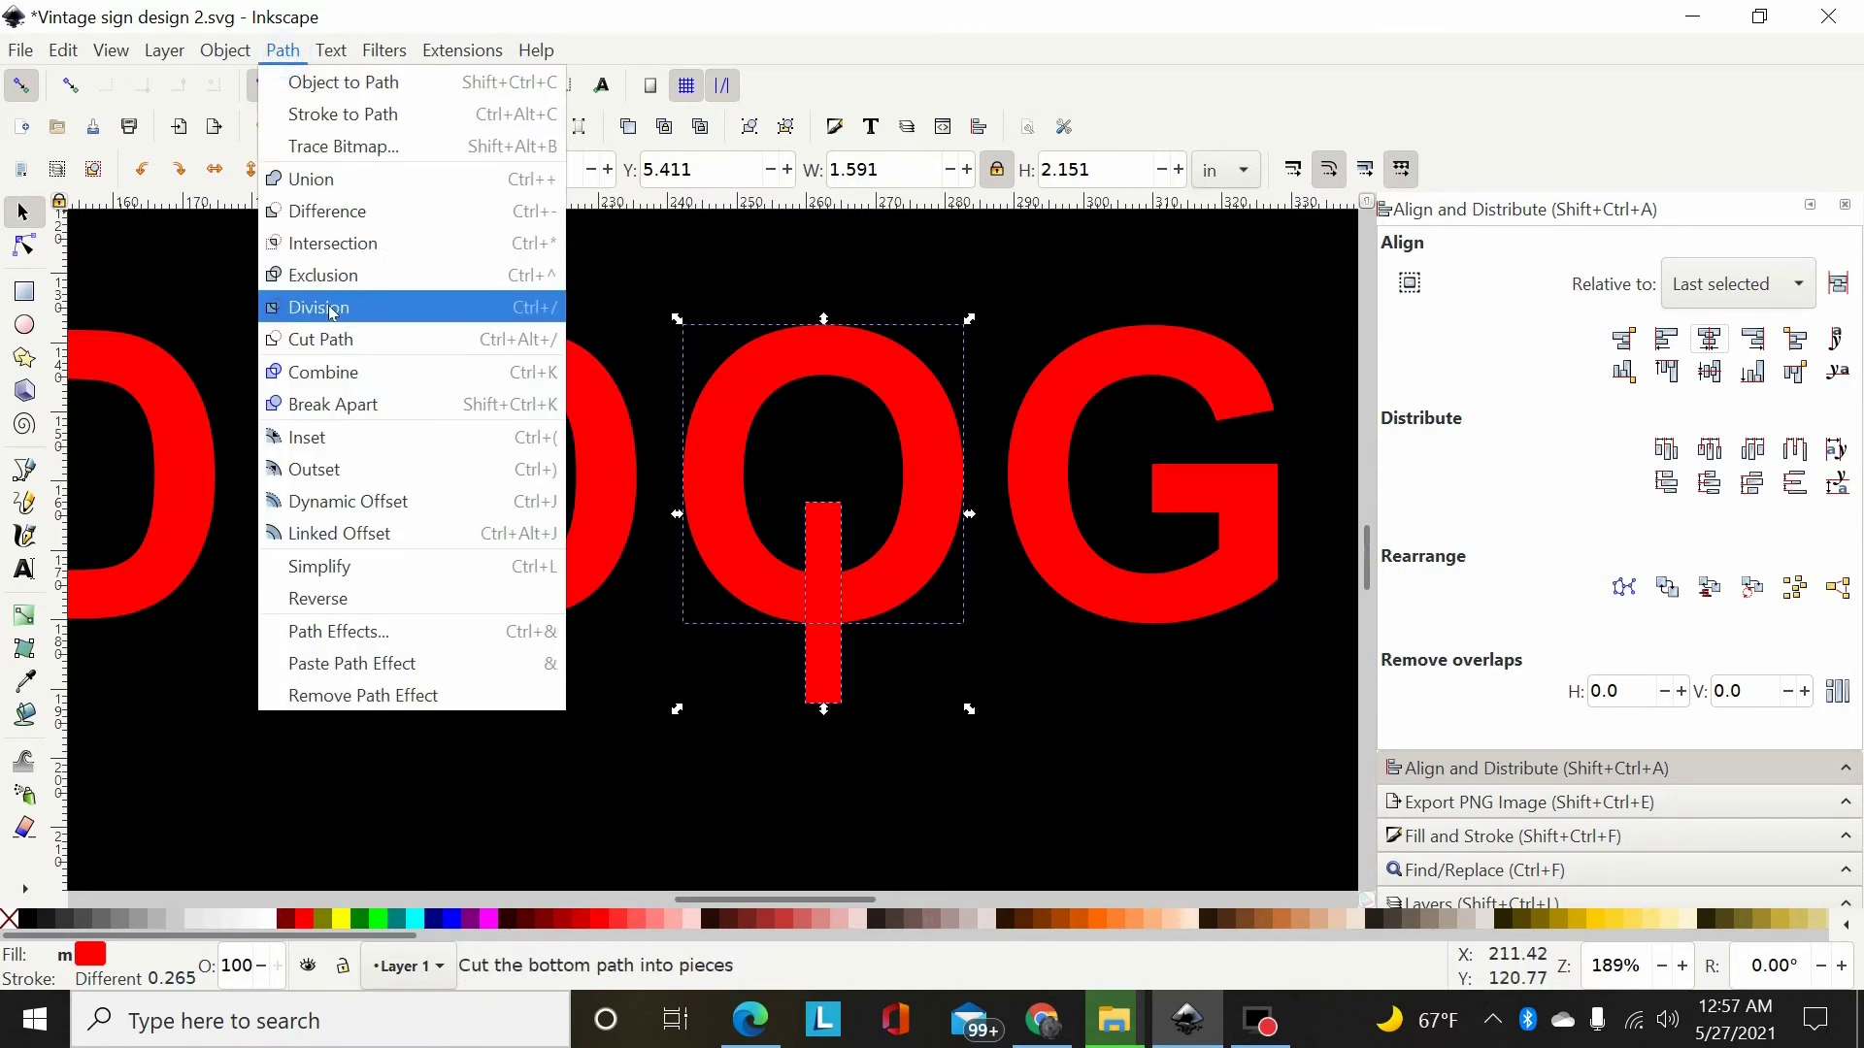
click(321, 208)
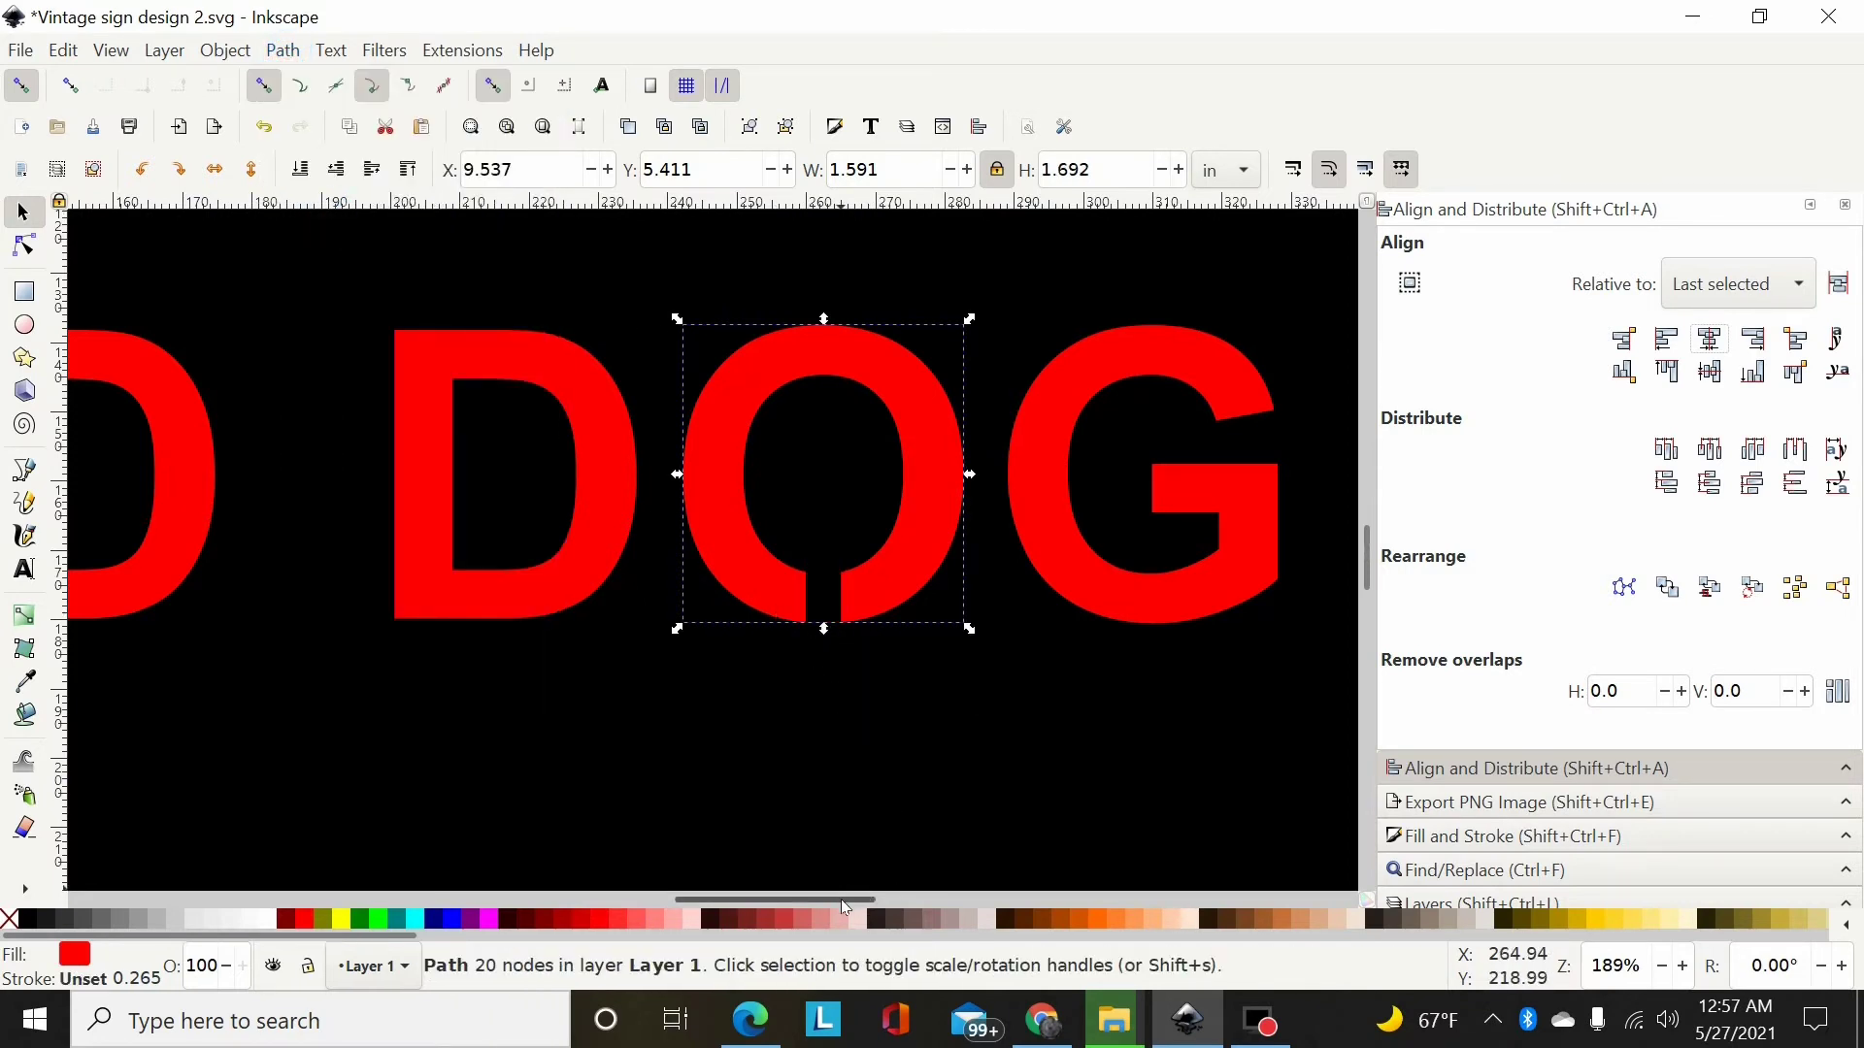
scroll(583, 713, left, 10)
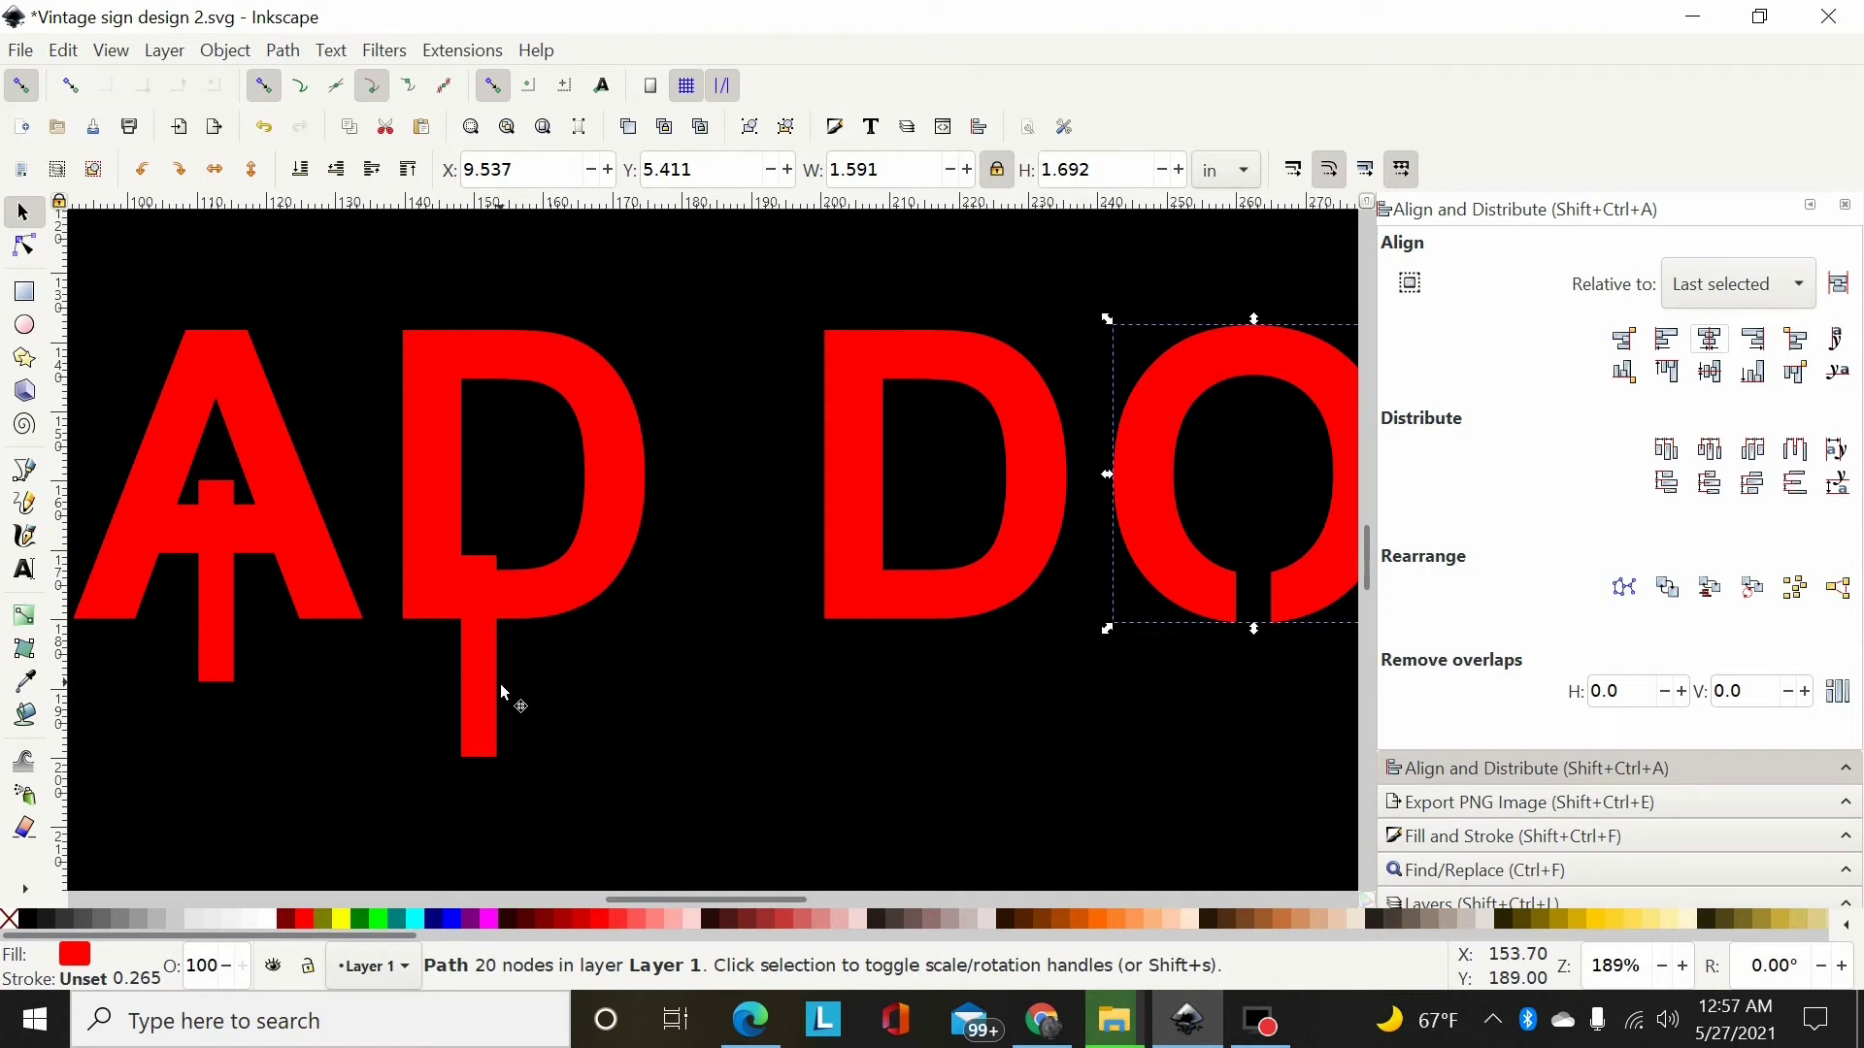
click(486, 684)
shift+click(566, 598)
click(311, 49)
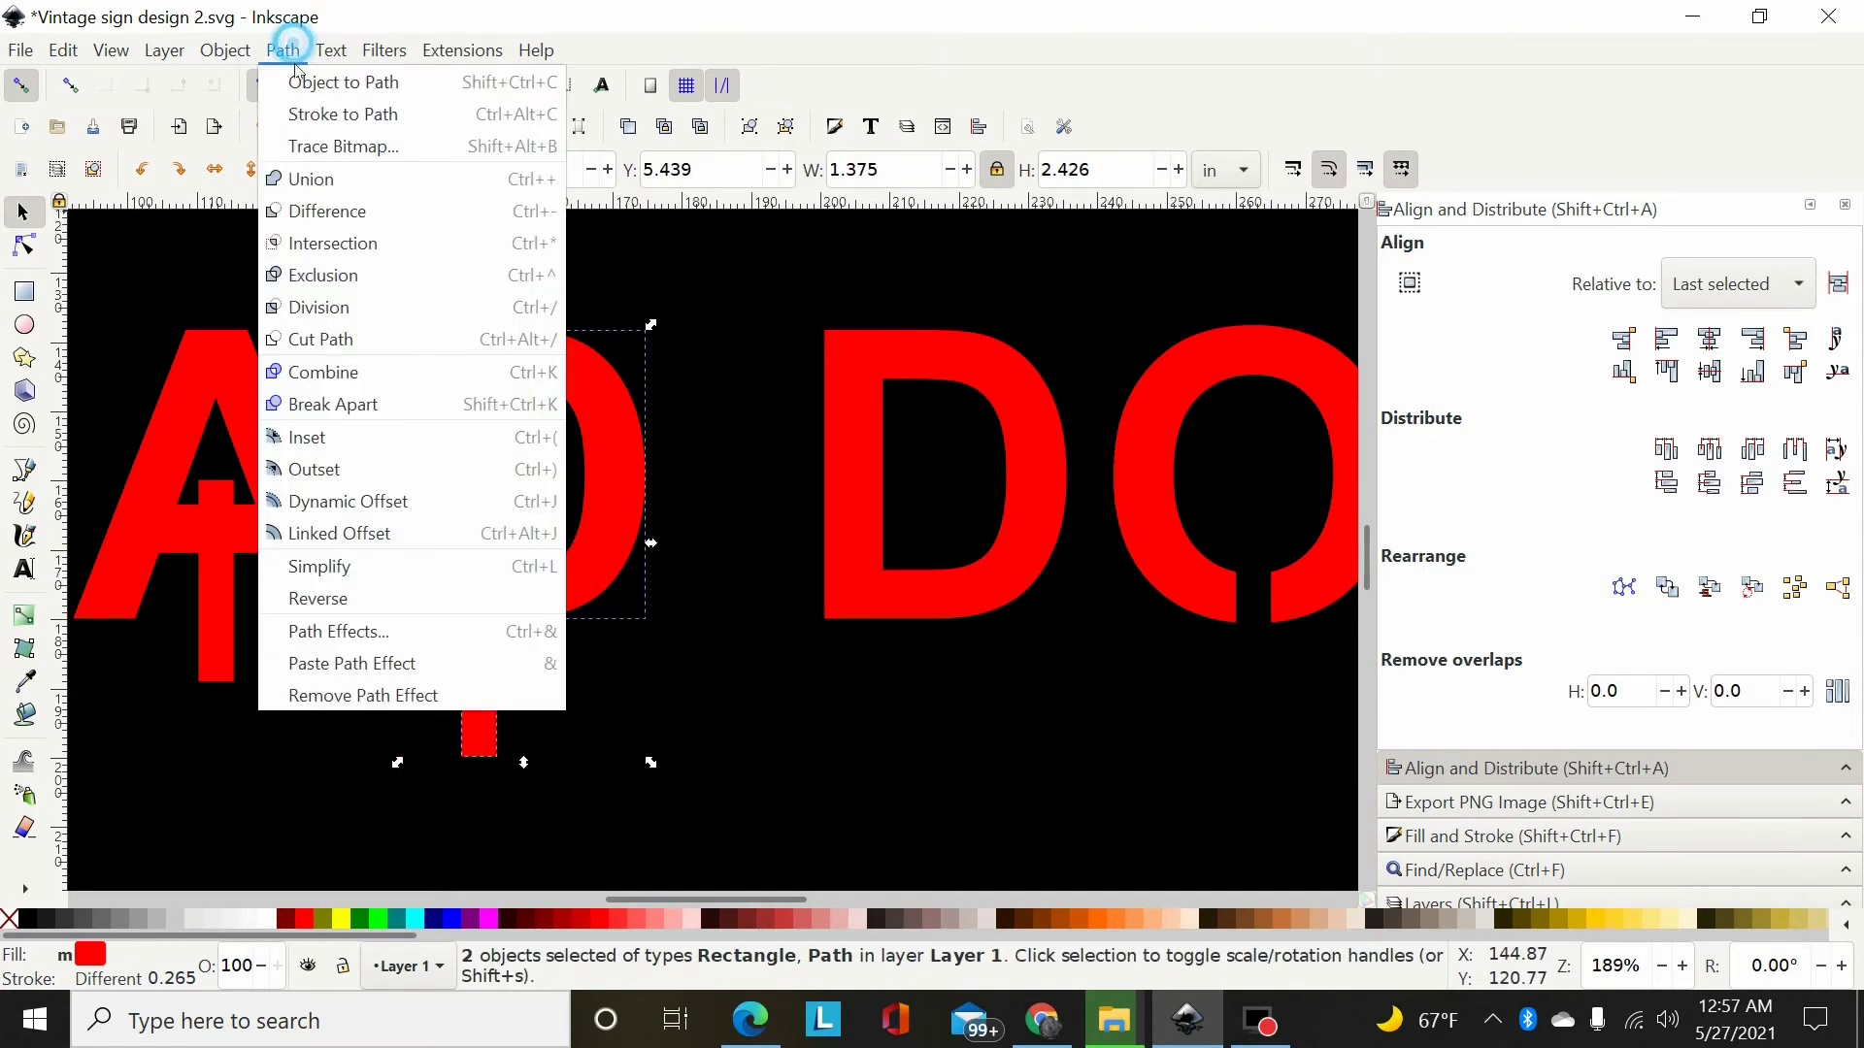
click(356, 214)
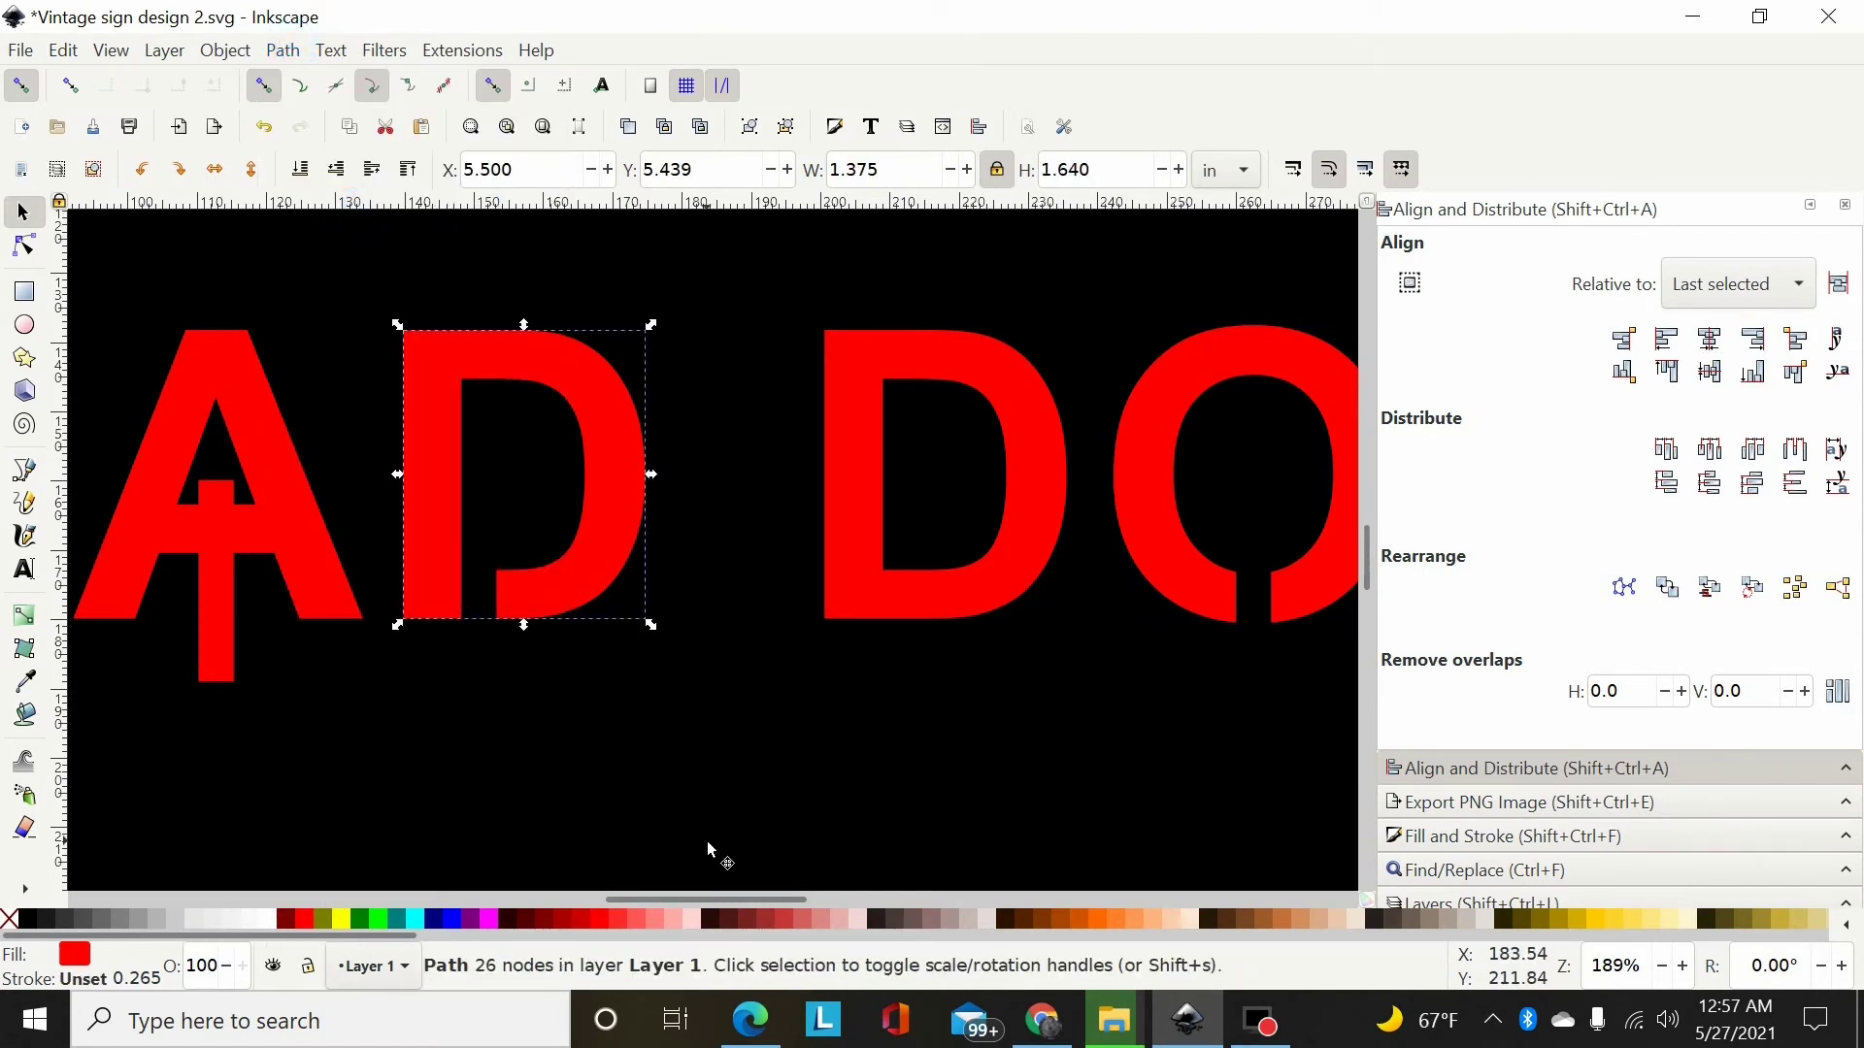
Select the B with its rectangle and cut the rectangle out of the letter with Difference
drag(754, 900, 693, 899)
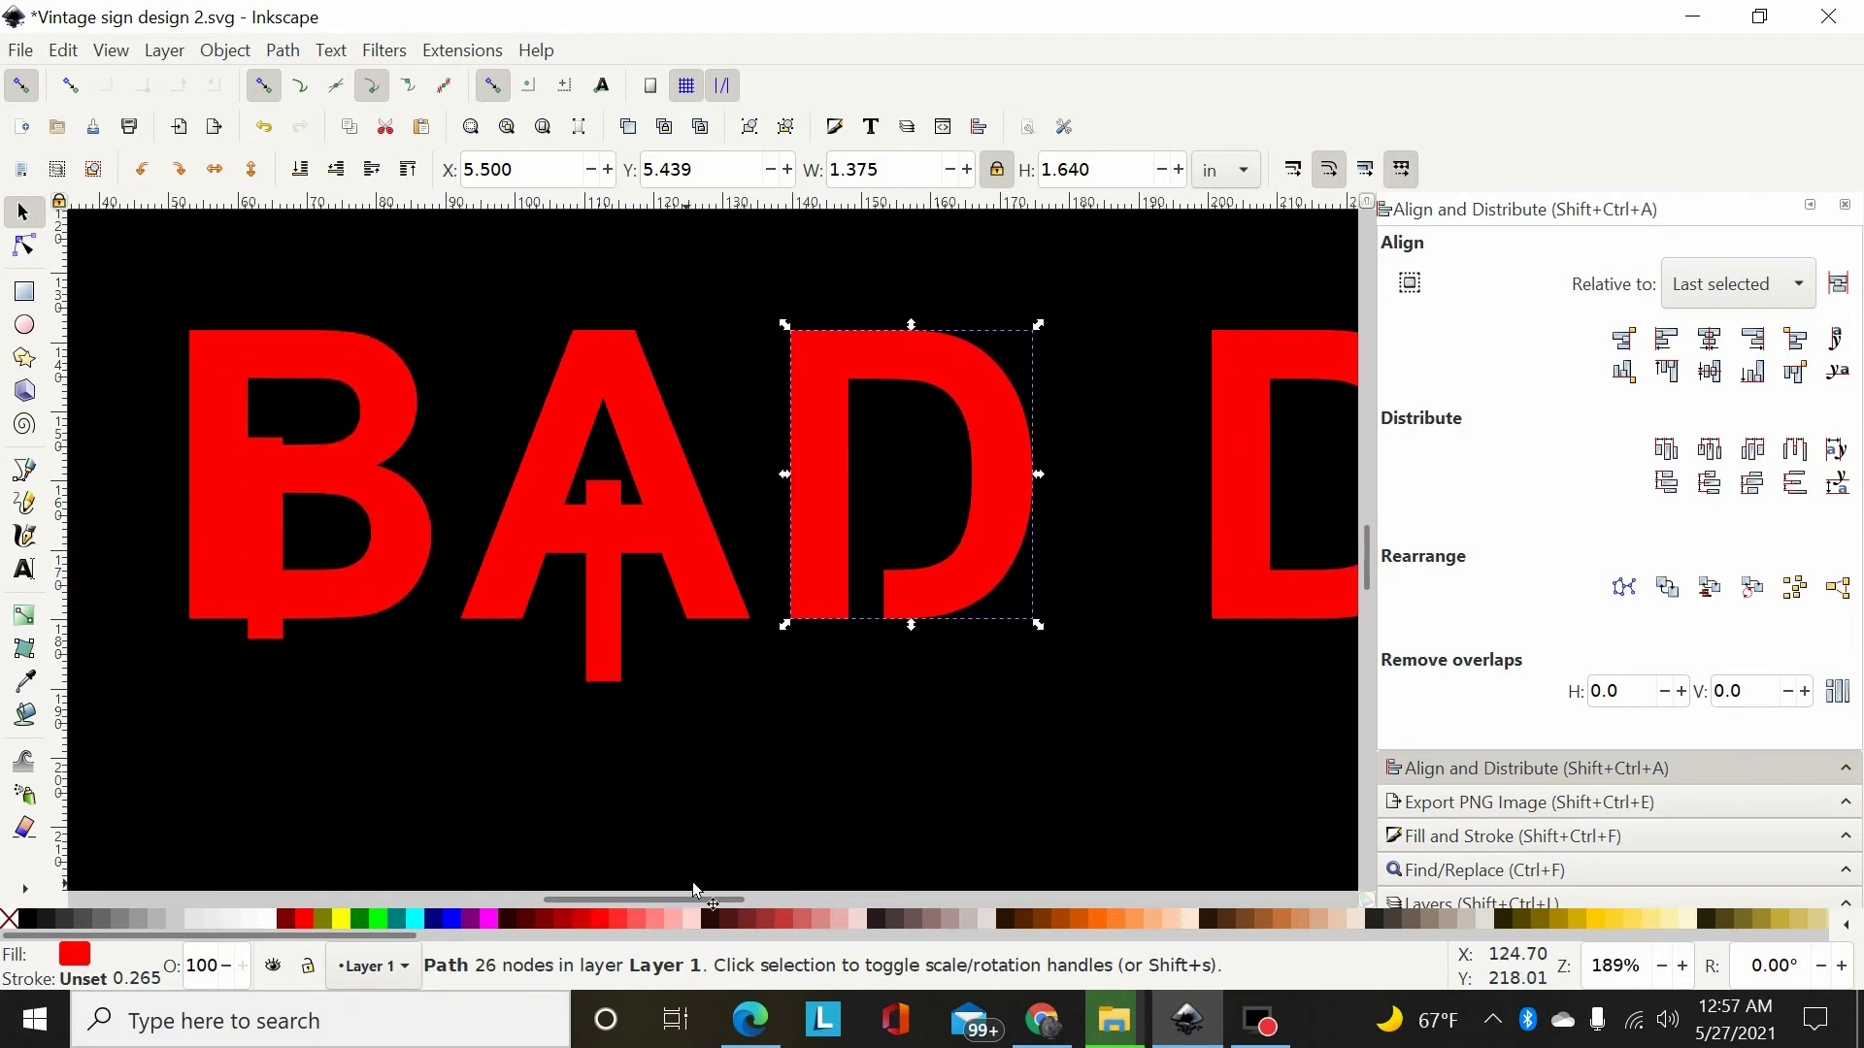
key(minus)
key(minus)
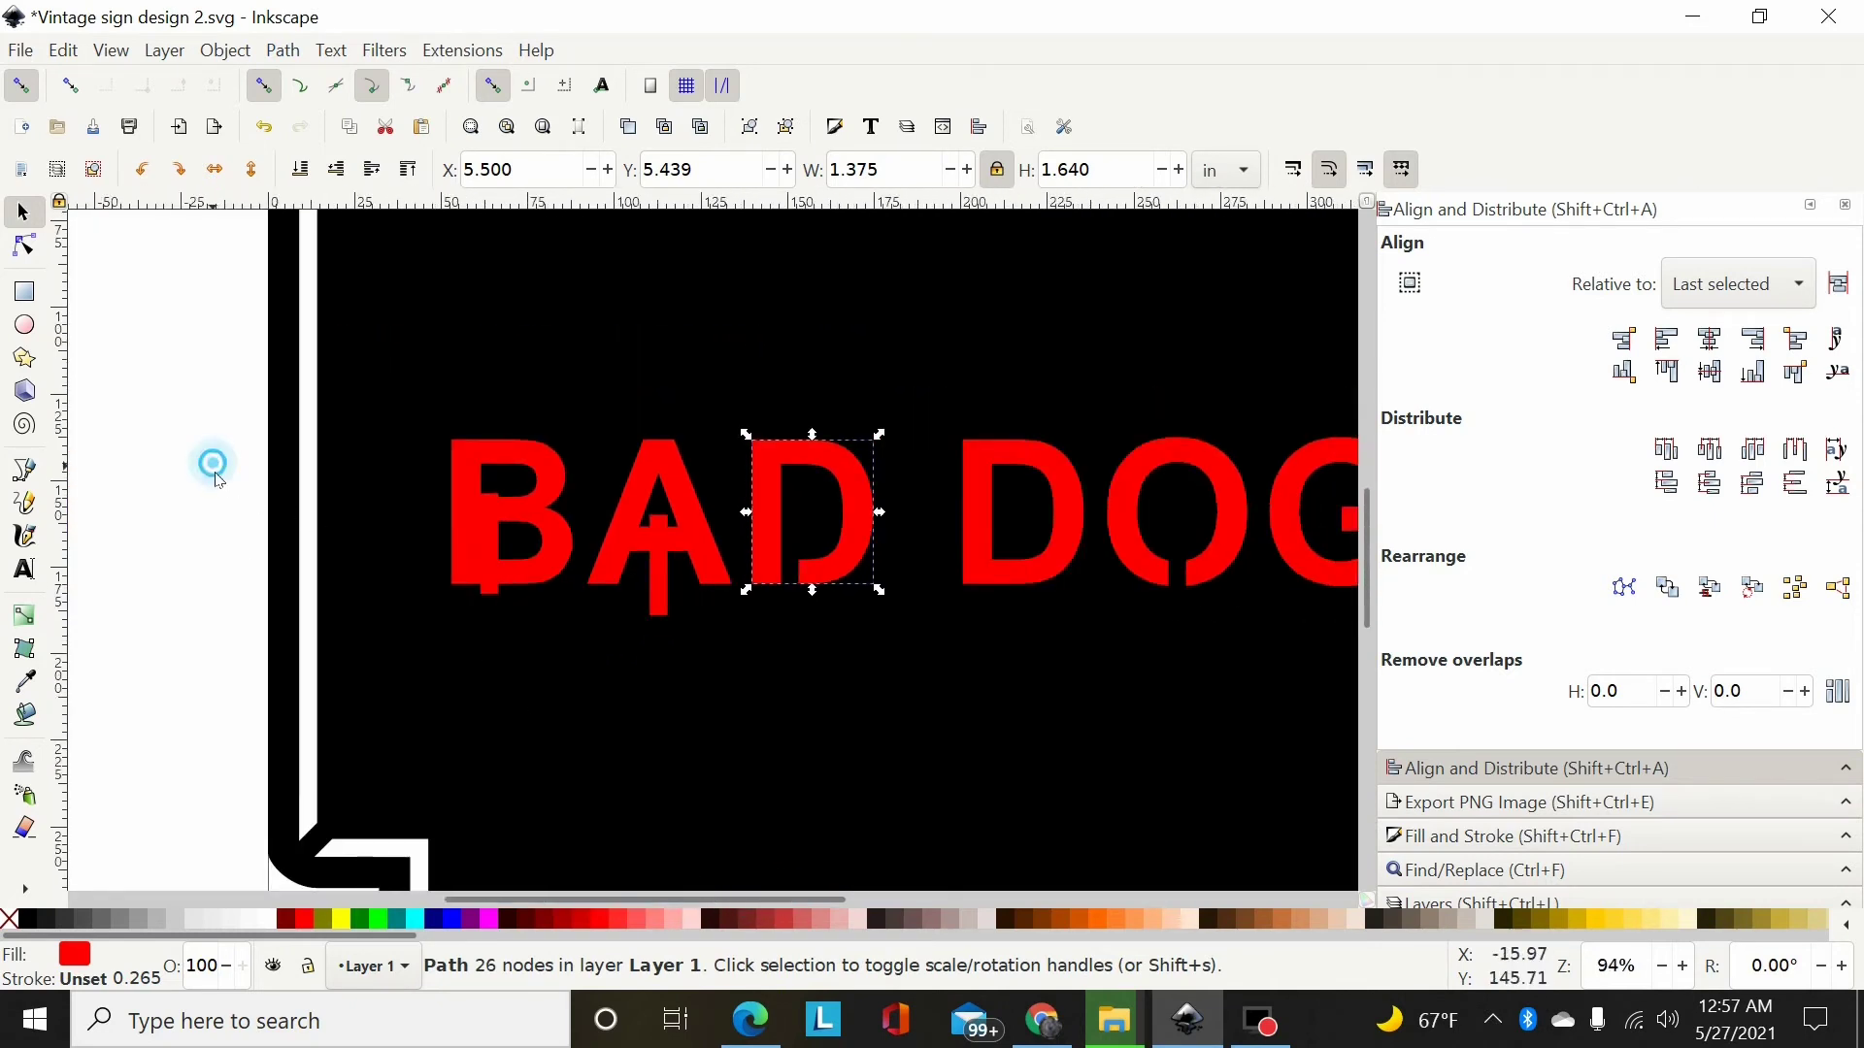
drag(213, 465, 290, 544)
drag(179, 408, 641, 678)
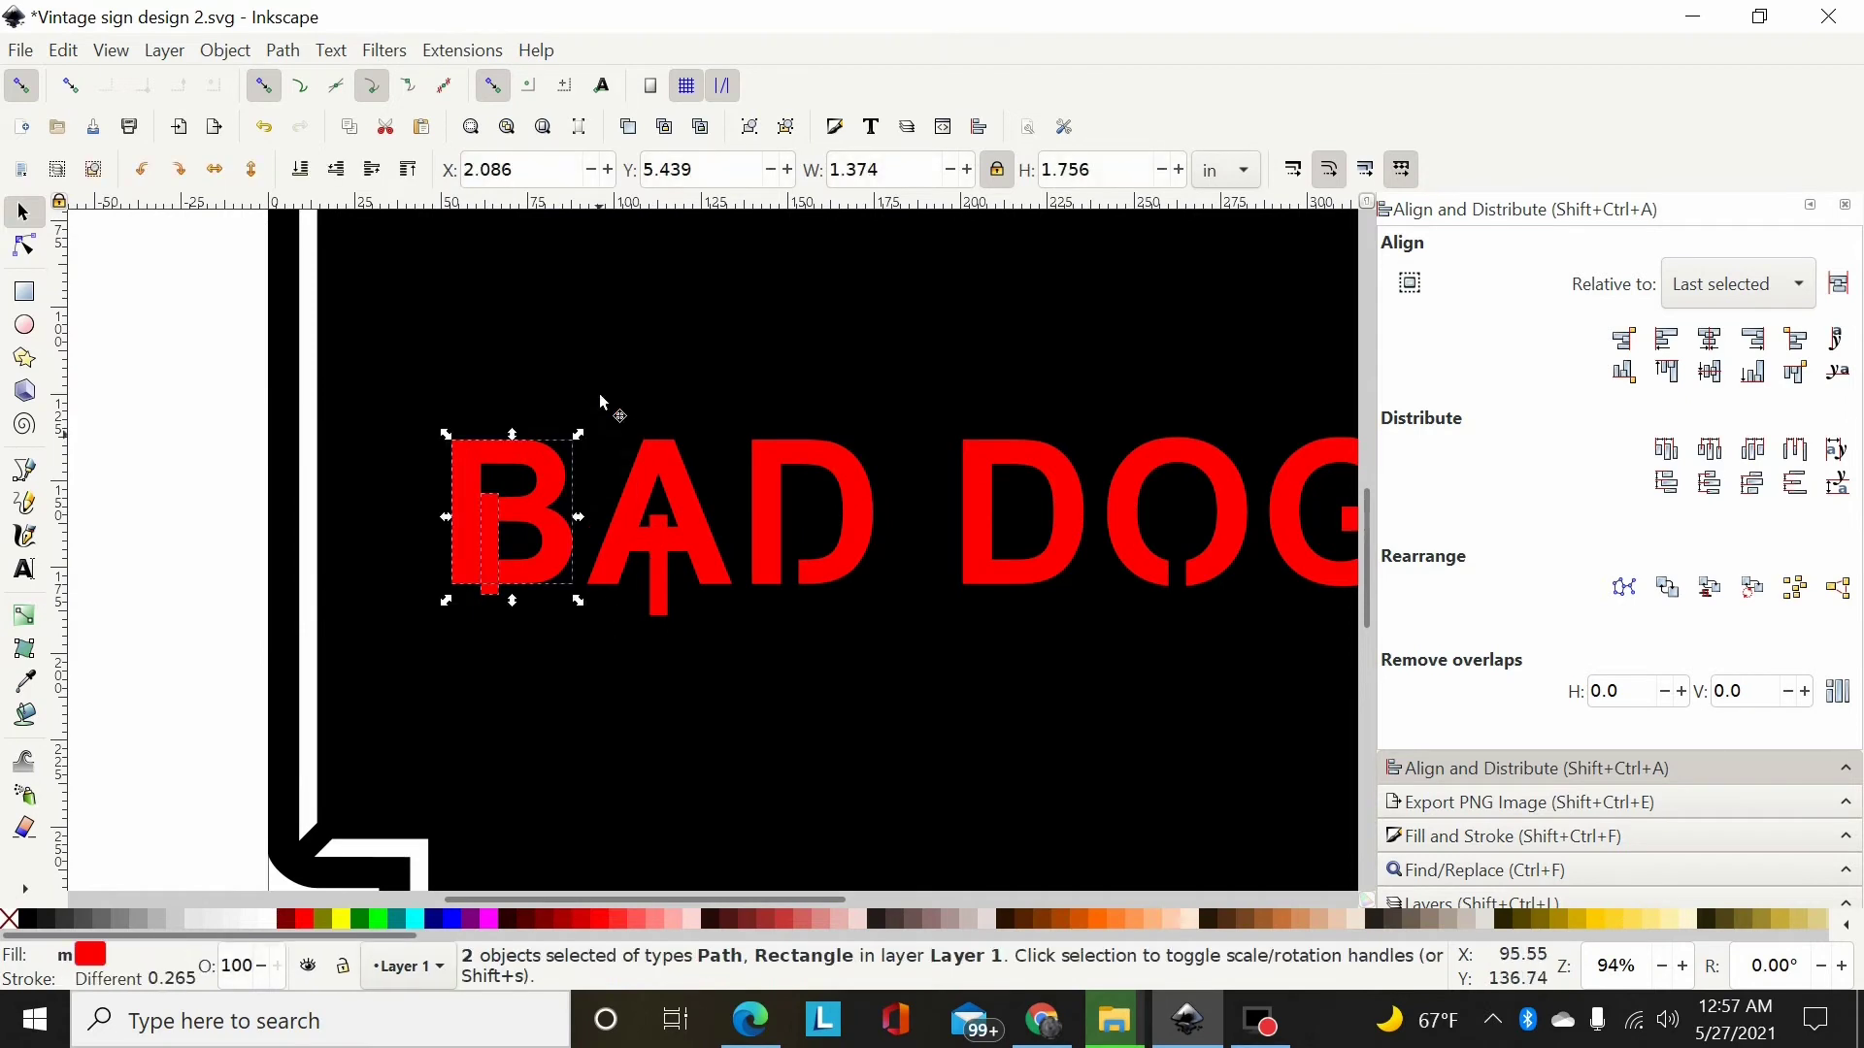
click(284, 51)
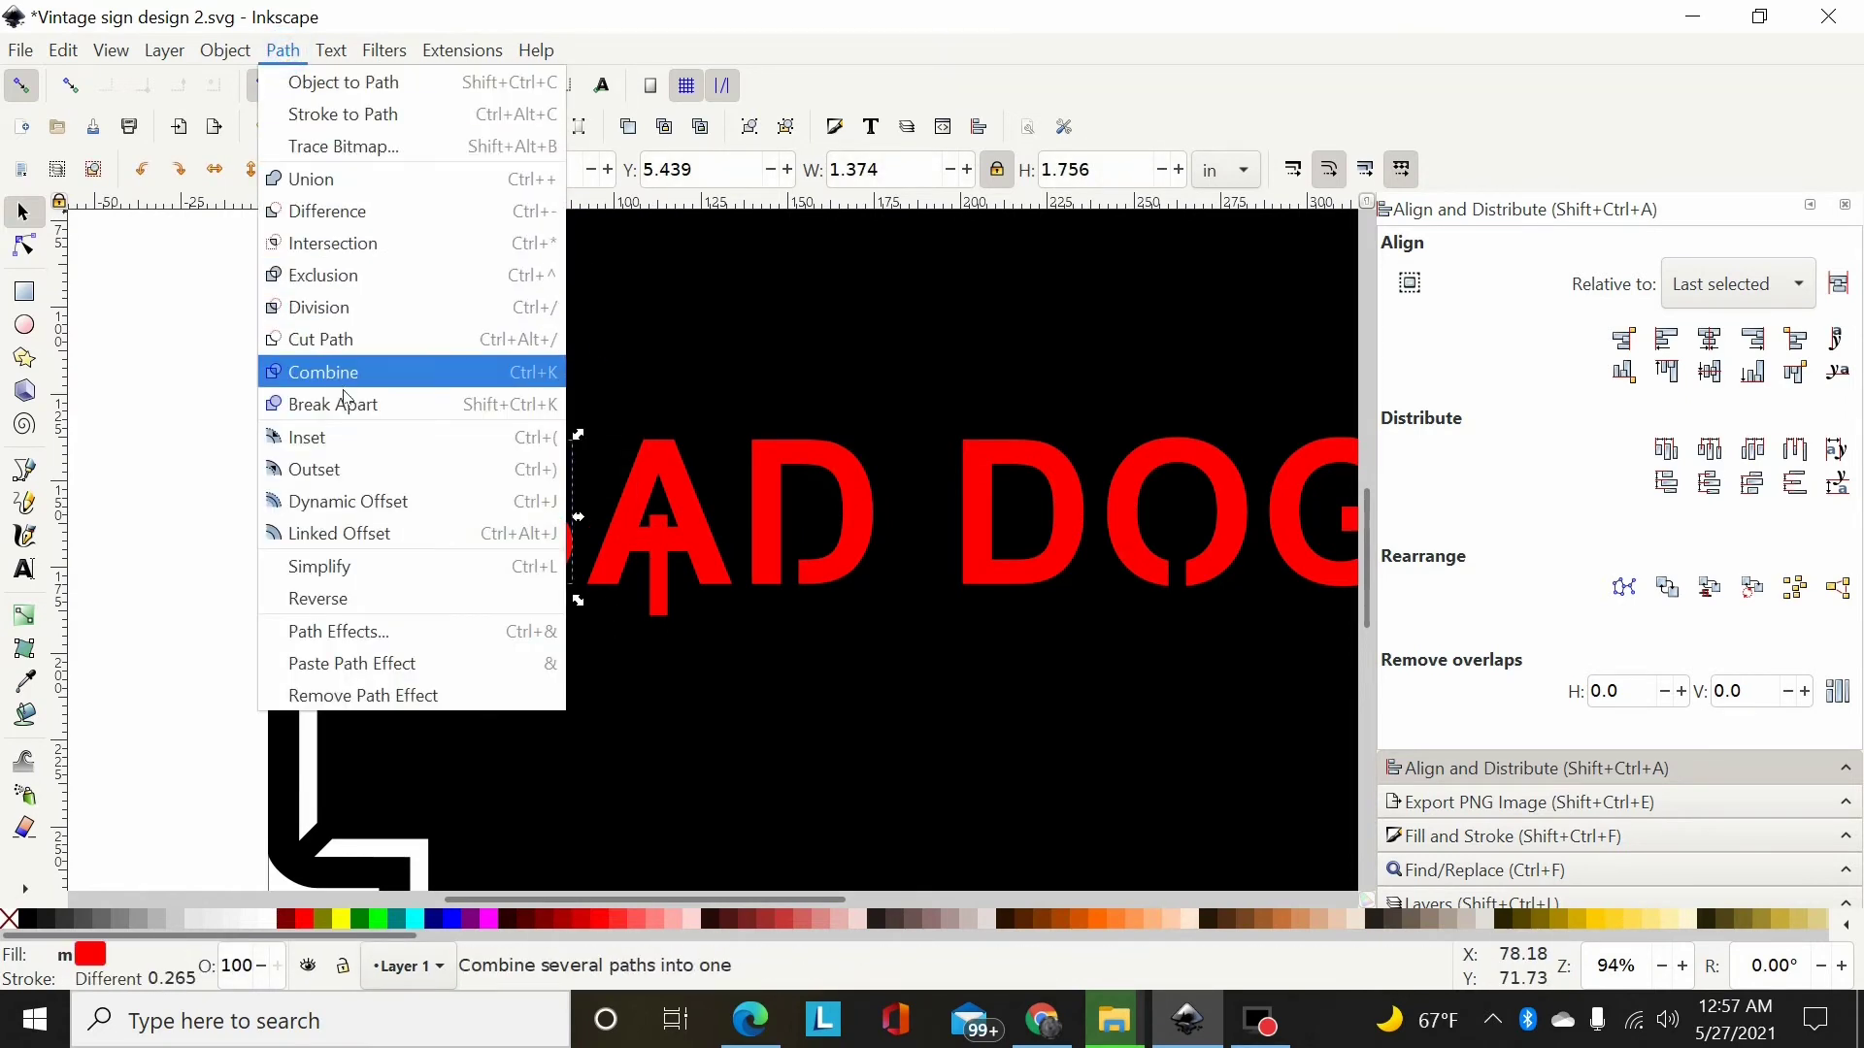
click(330, 212)
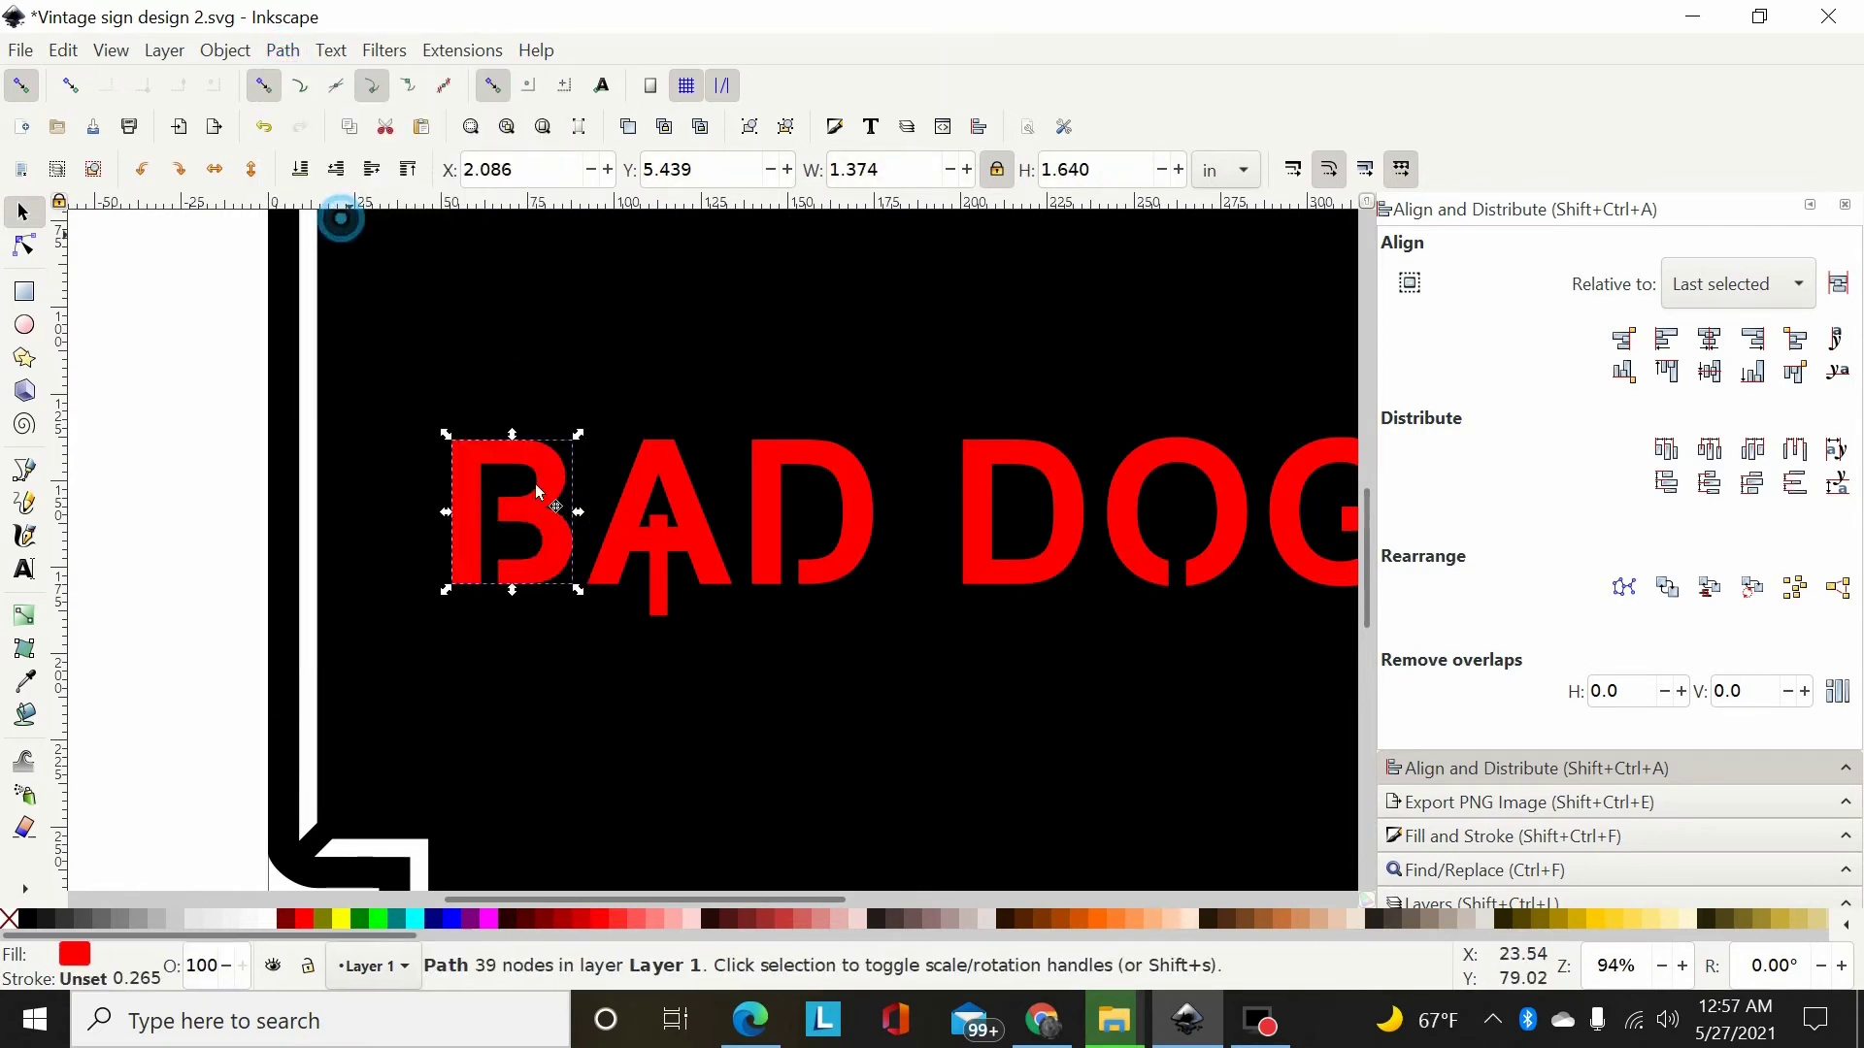
Cut the centered rectangle out of the A's crossbar with Difference
click(666, 589)
shift+click(712, 576)
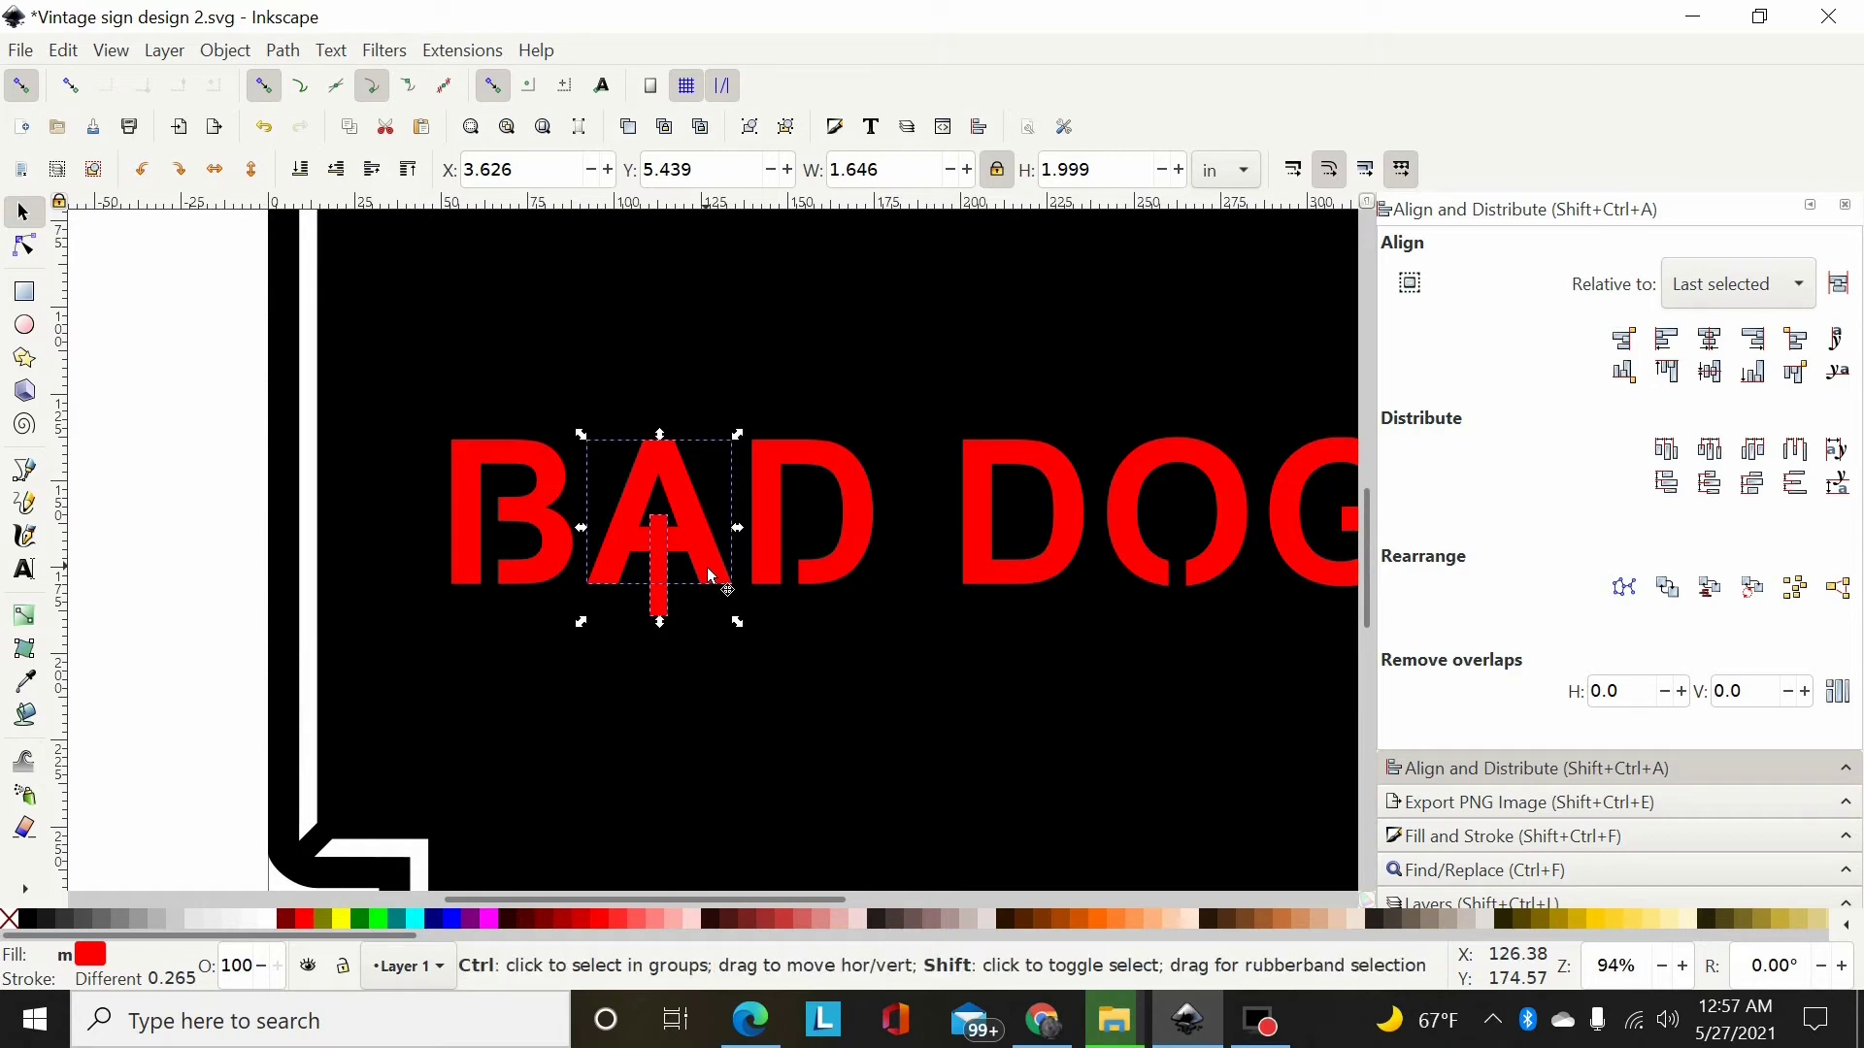
key(ctrl+minus)
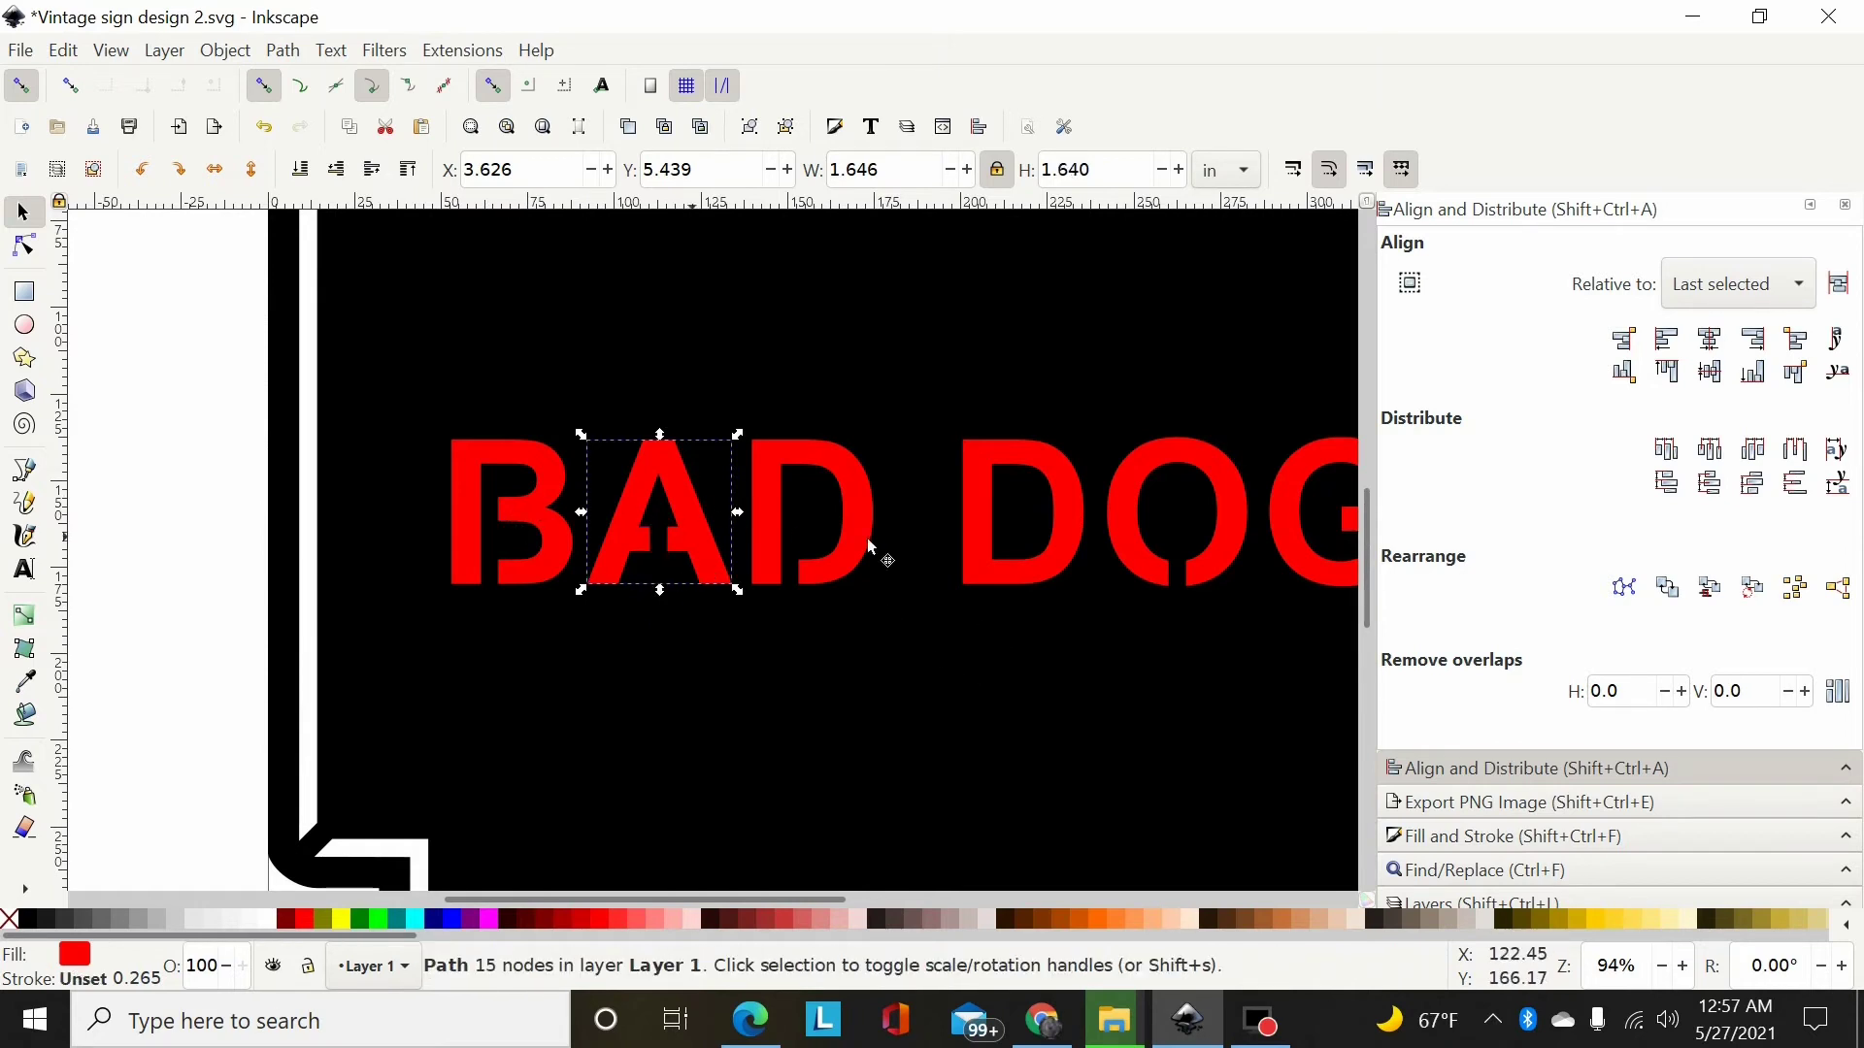
Delete the extra nodes along the inner and outer lower curve of the D in BAD
key(plus)
key(plus)
key(plus)
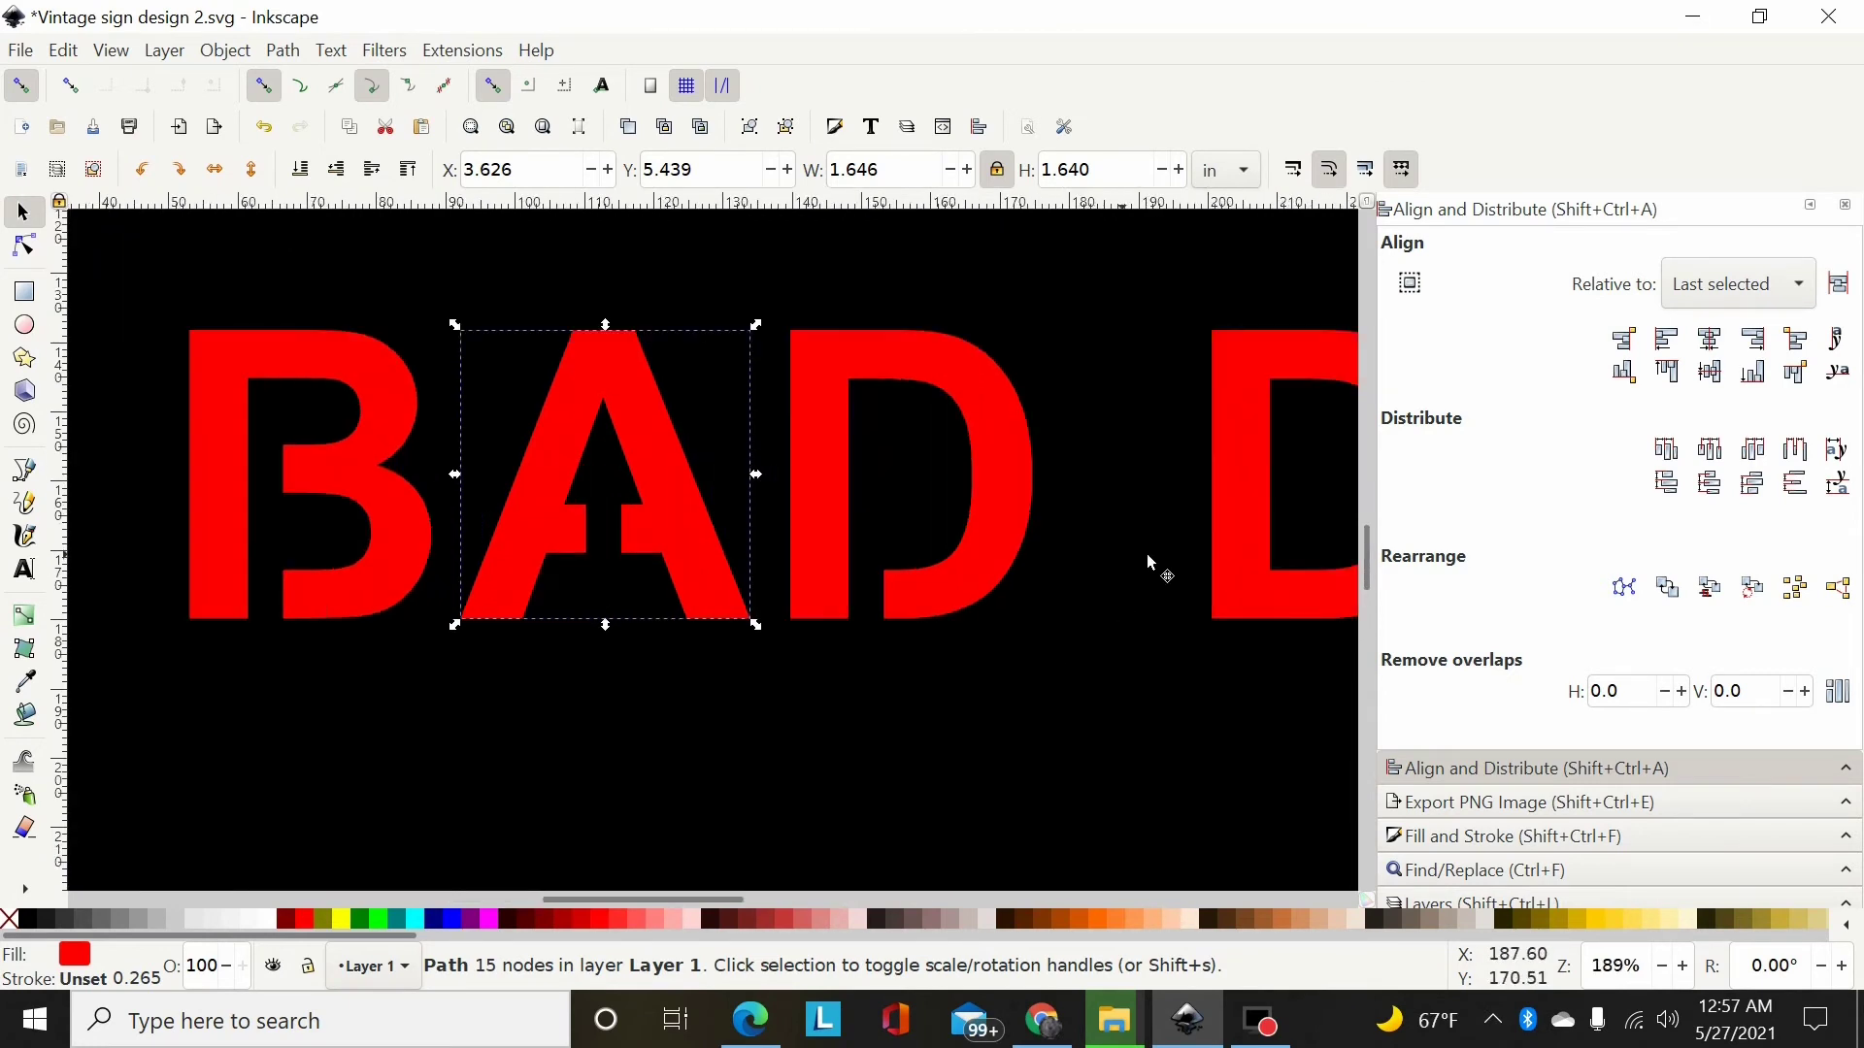
scroll(714, 901, right, 2)
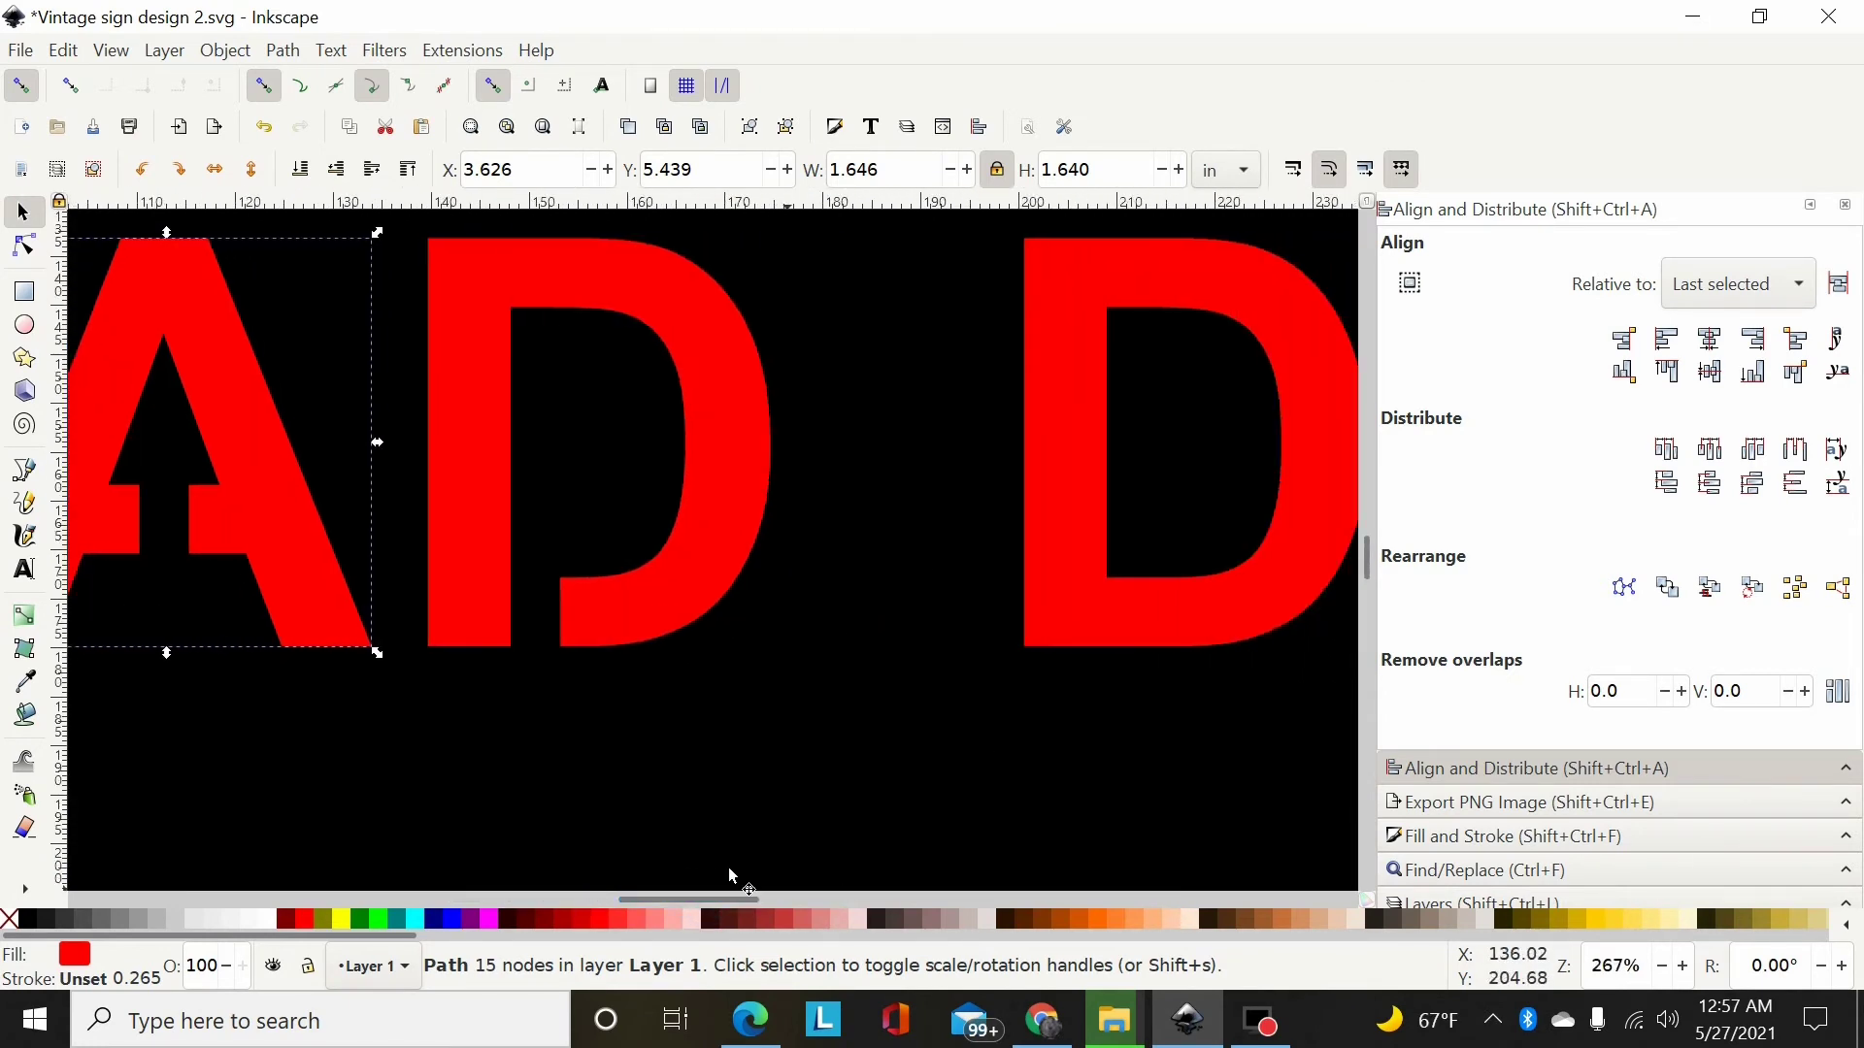
key(minus)
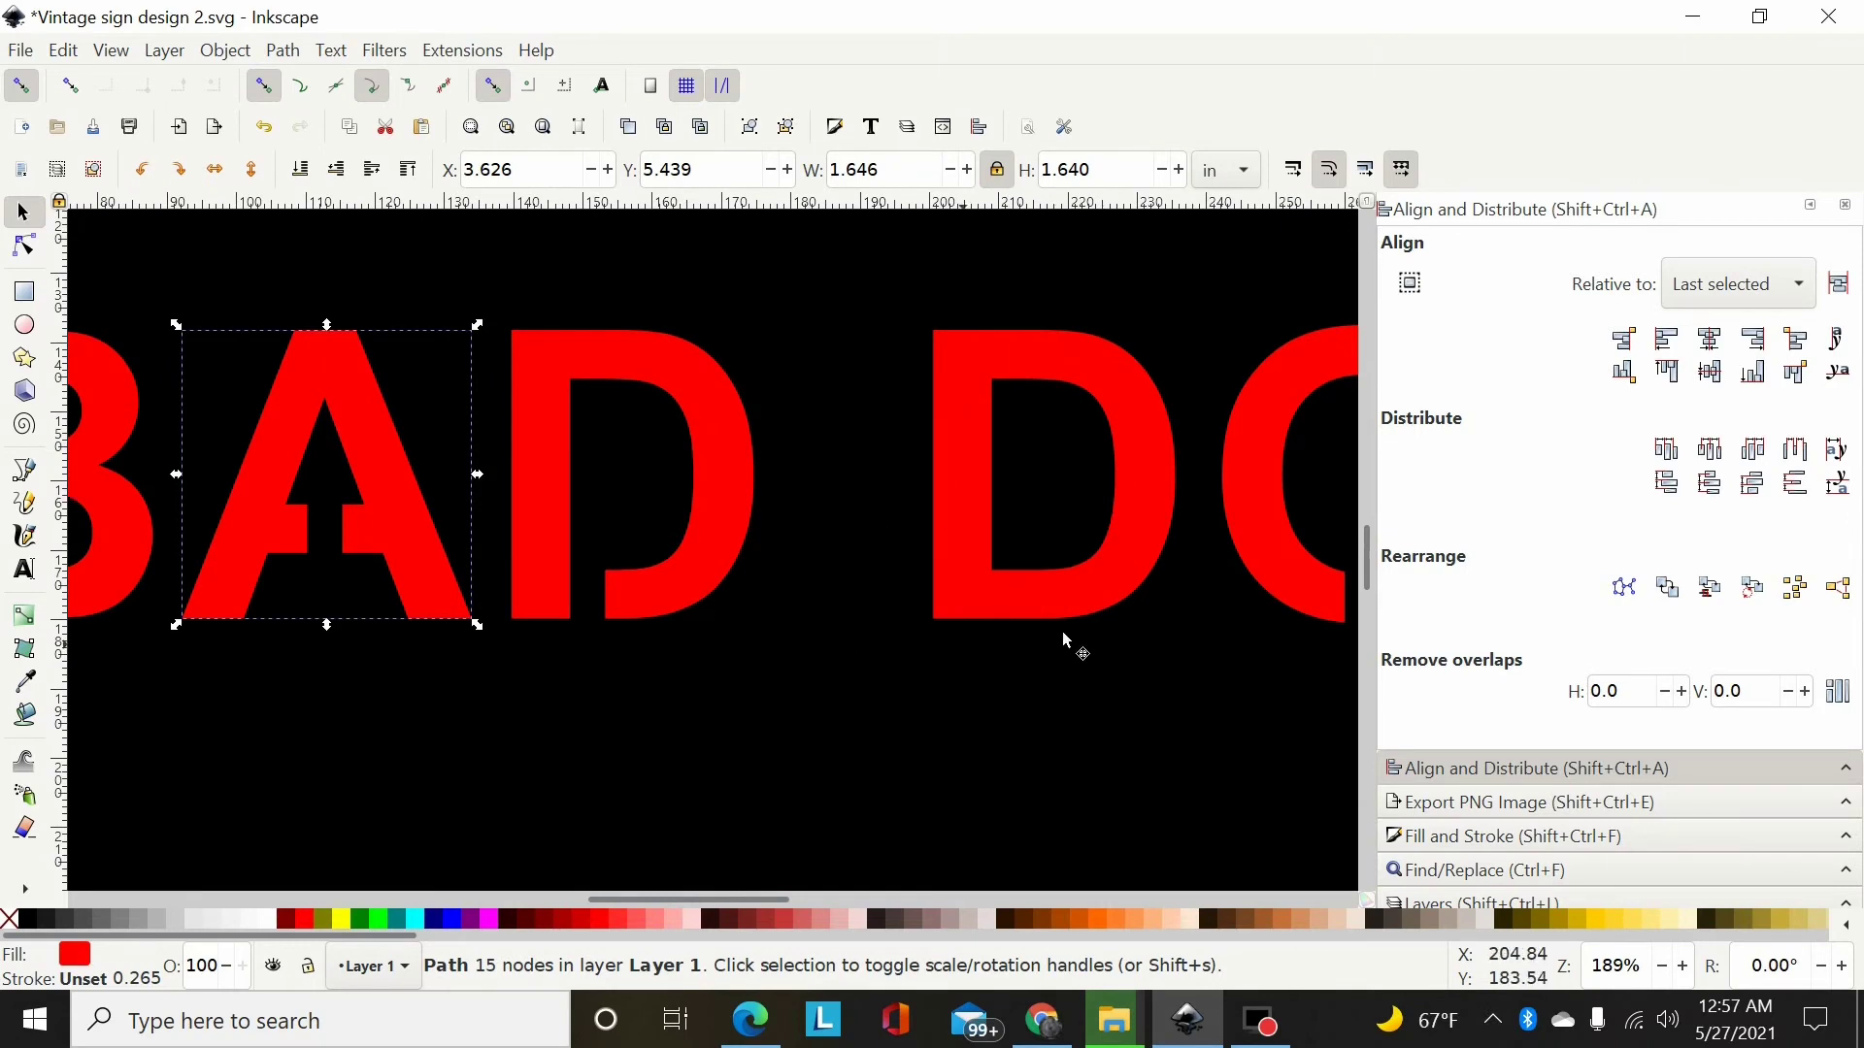
key(n)
click(705, 571)
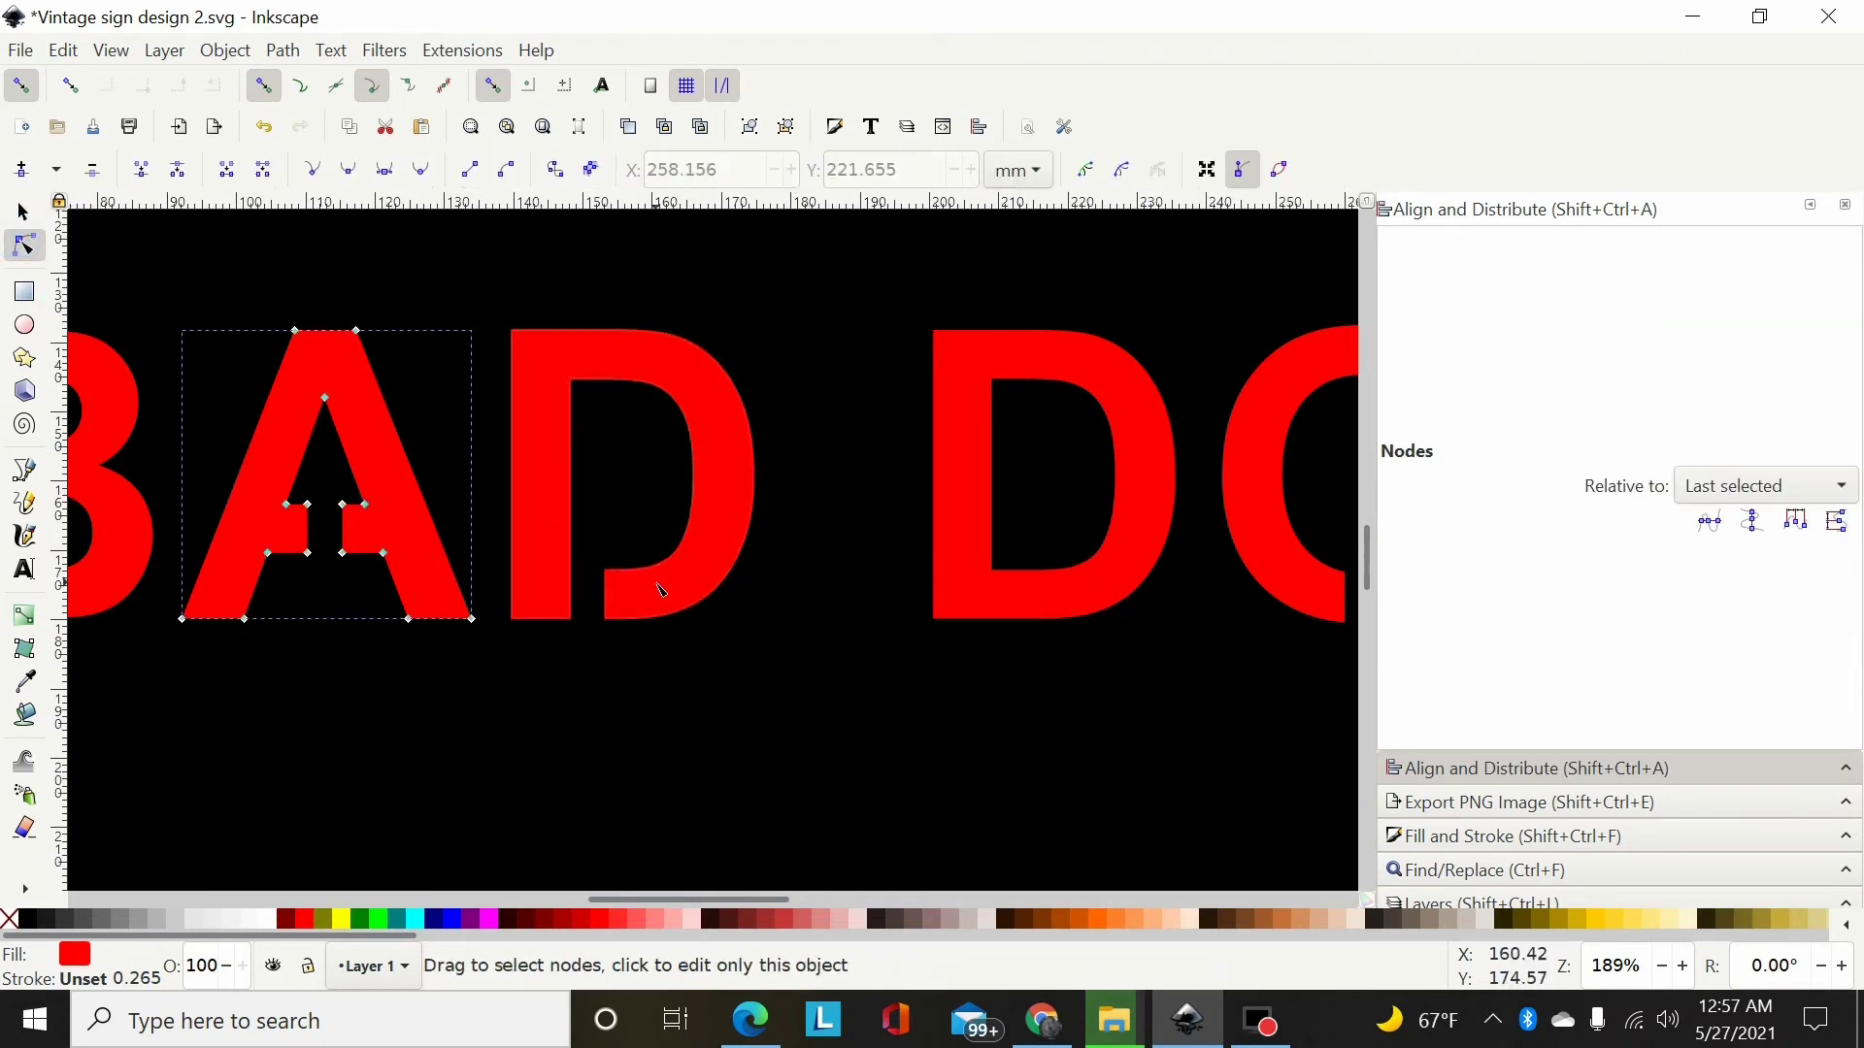
key(plus)
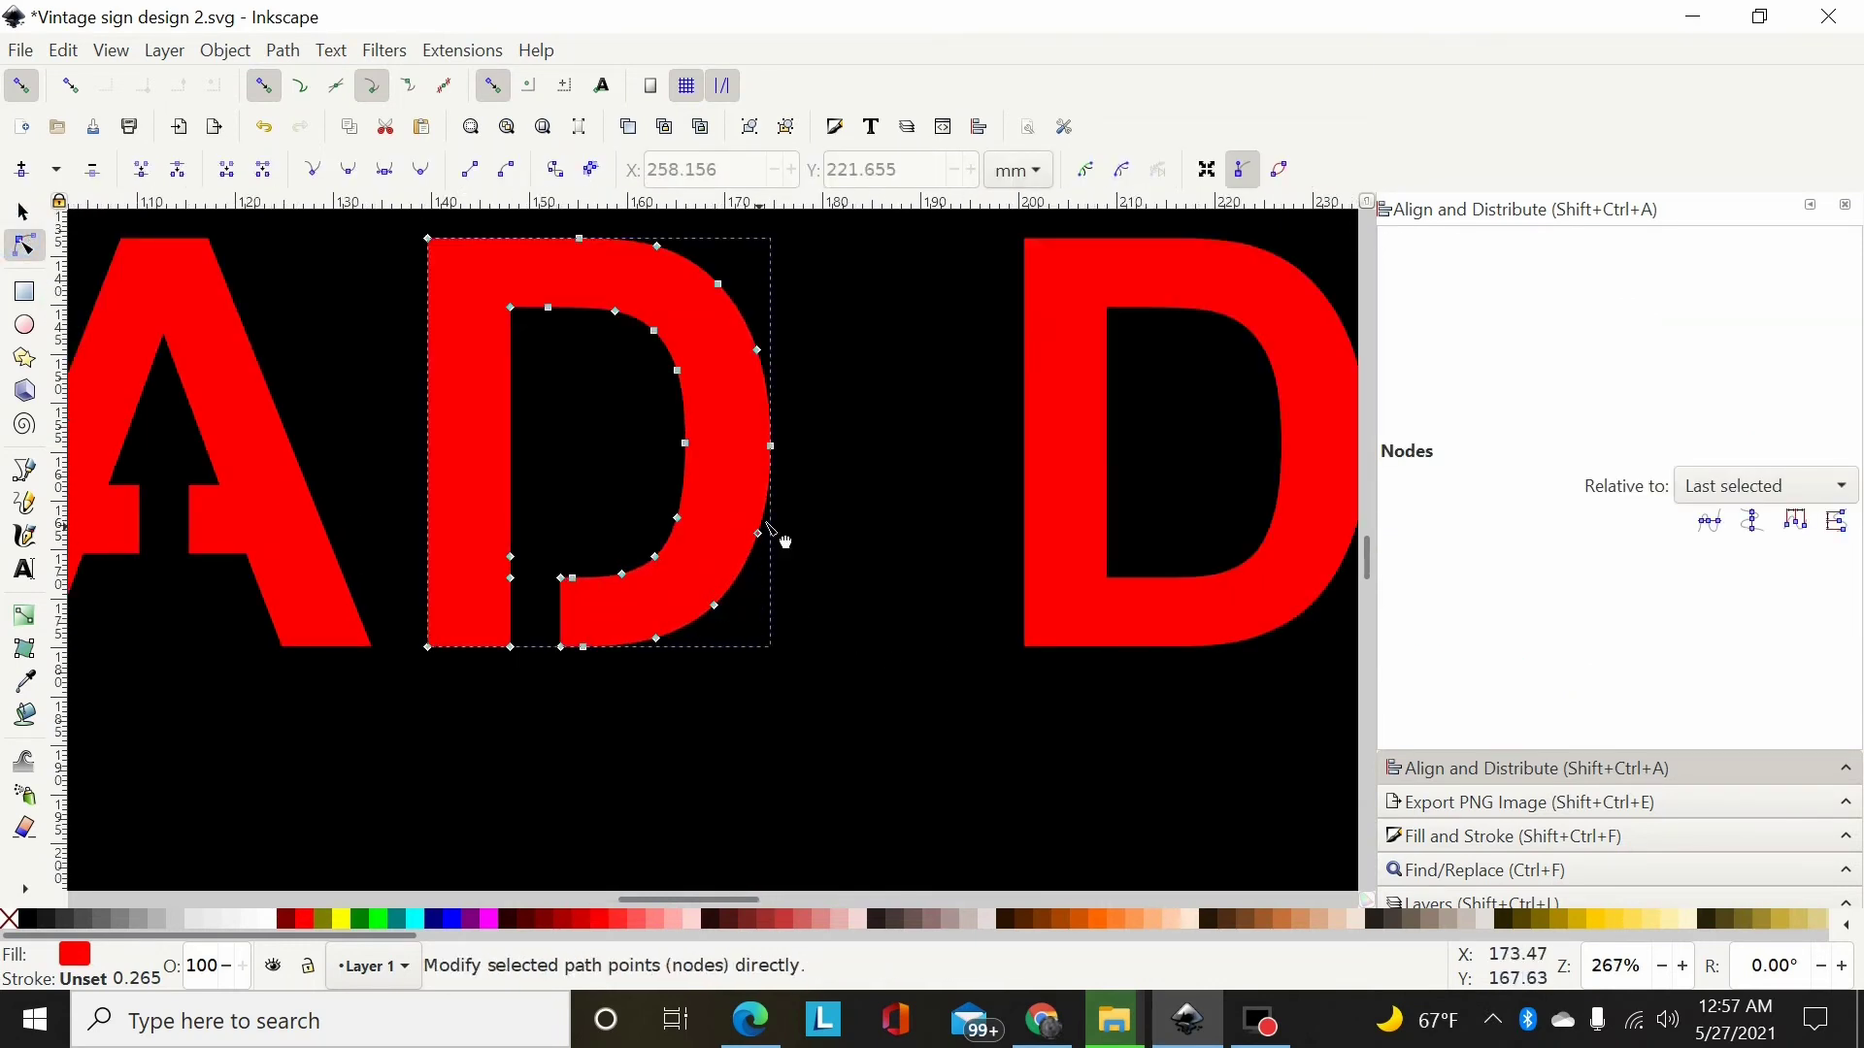
drag(803, 482, 571, 690)
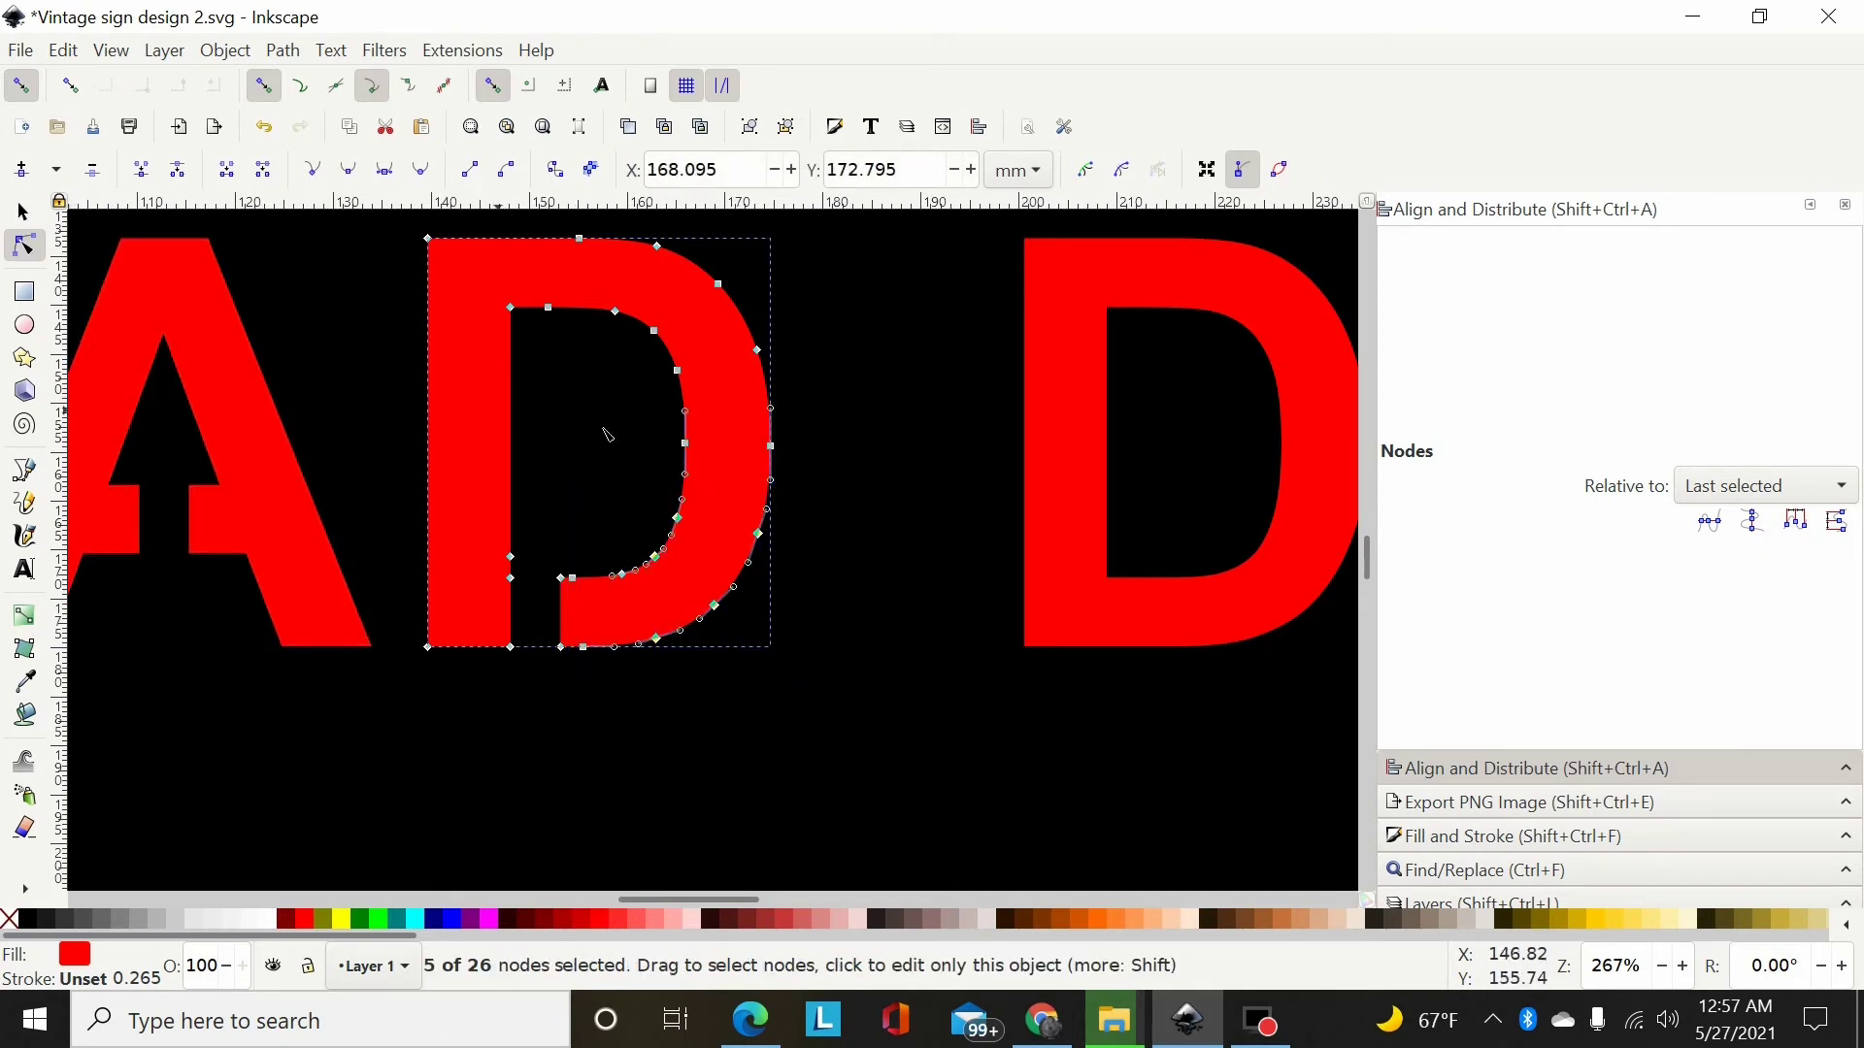
drag(801, 486, 579, 680)
click(813, 587)
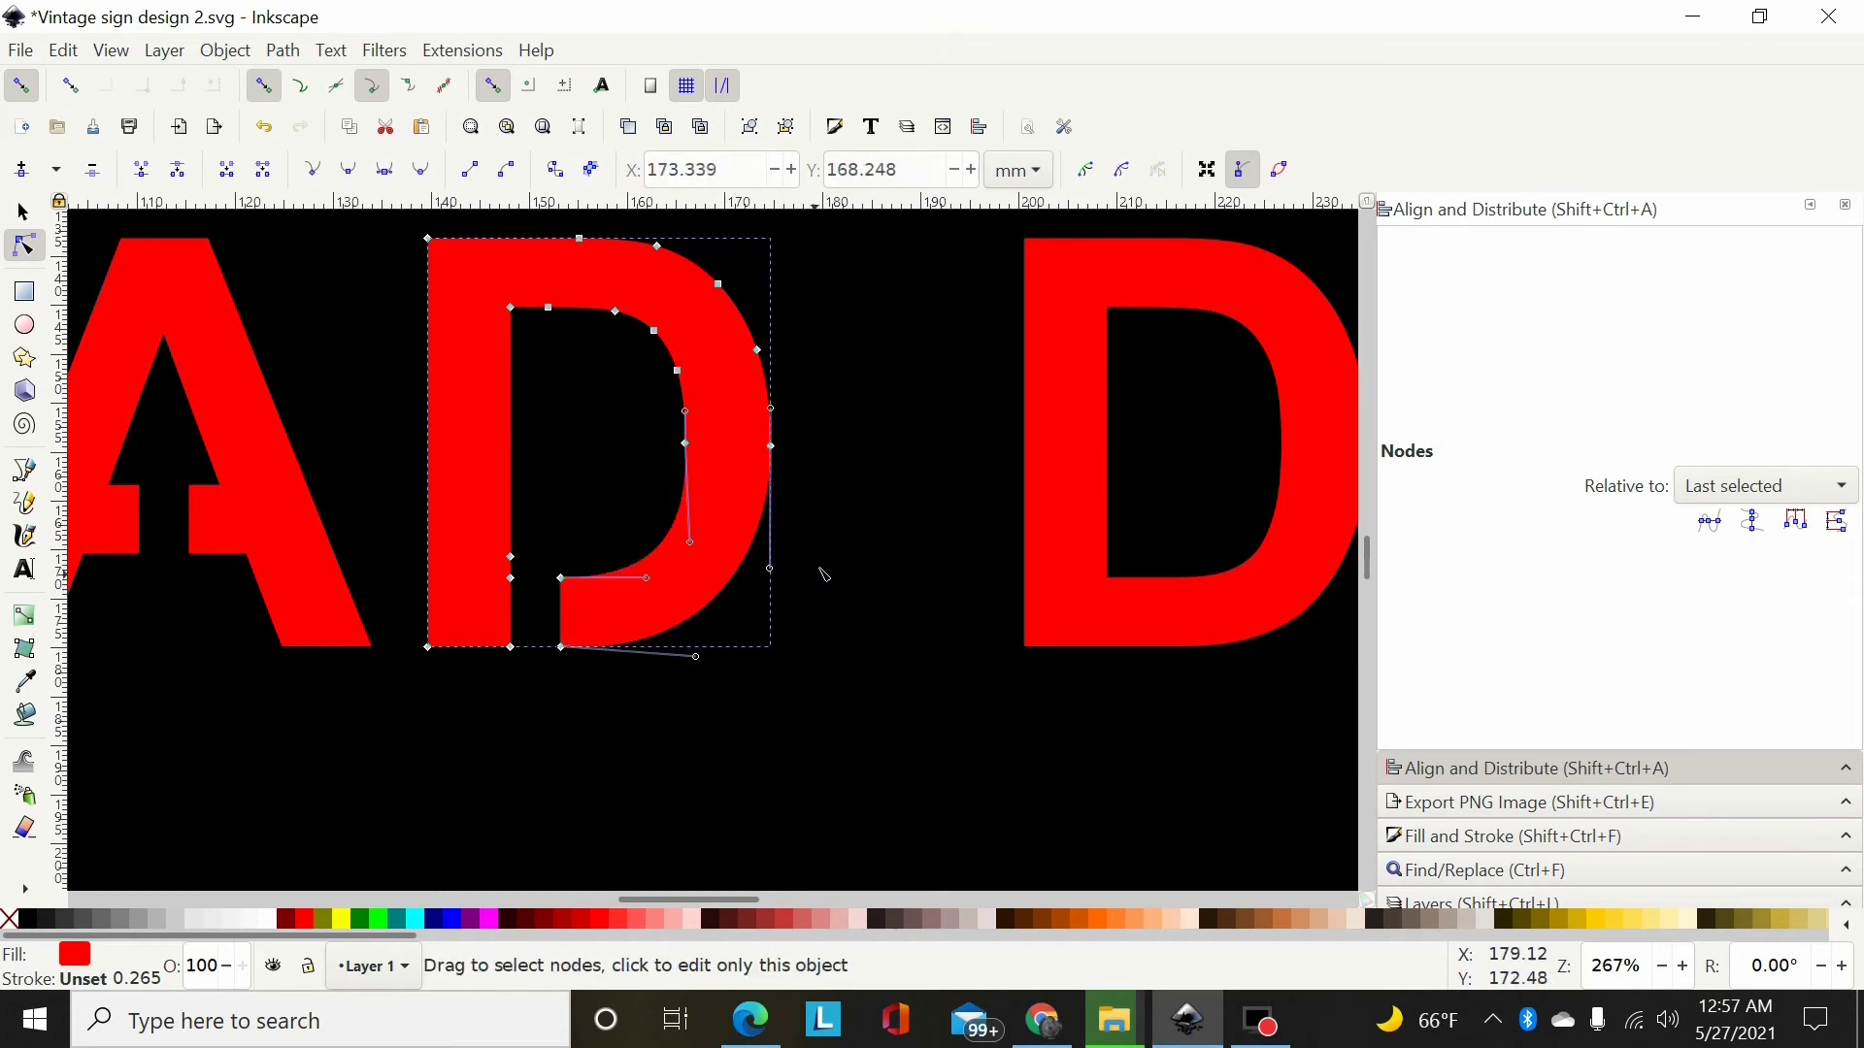
Delete the extra upper curve nodes of the D in BAD and make its four remaining curve nodes smooth
scroll(803, 399, up, 4)
drag(821, 356, 540, 699)
key(Delete)
click(348, 171)
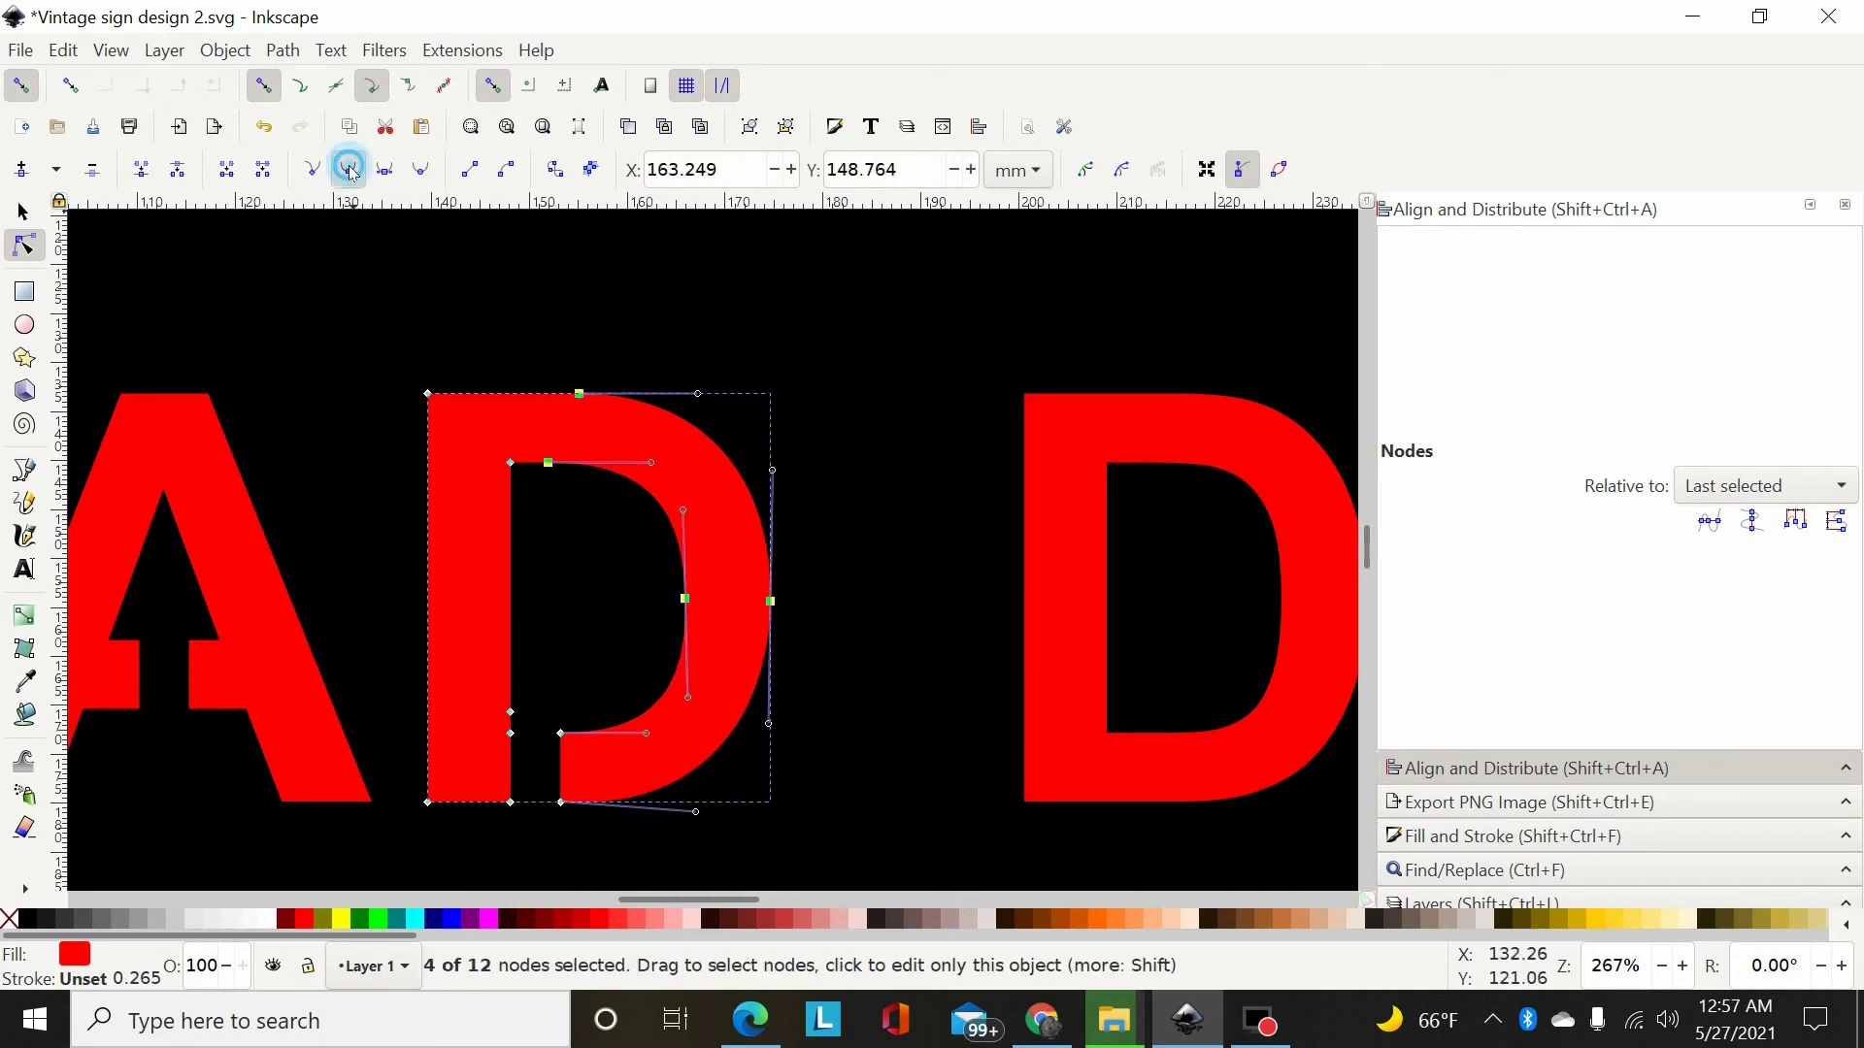
Remove the leftover nodes on the D's inner stem edge and convert that edge to a straight line
scroll(419, 493, down, 4)
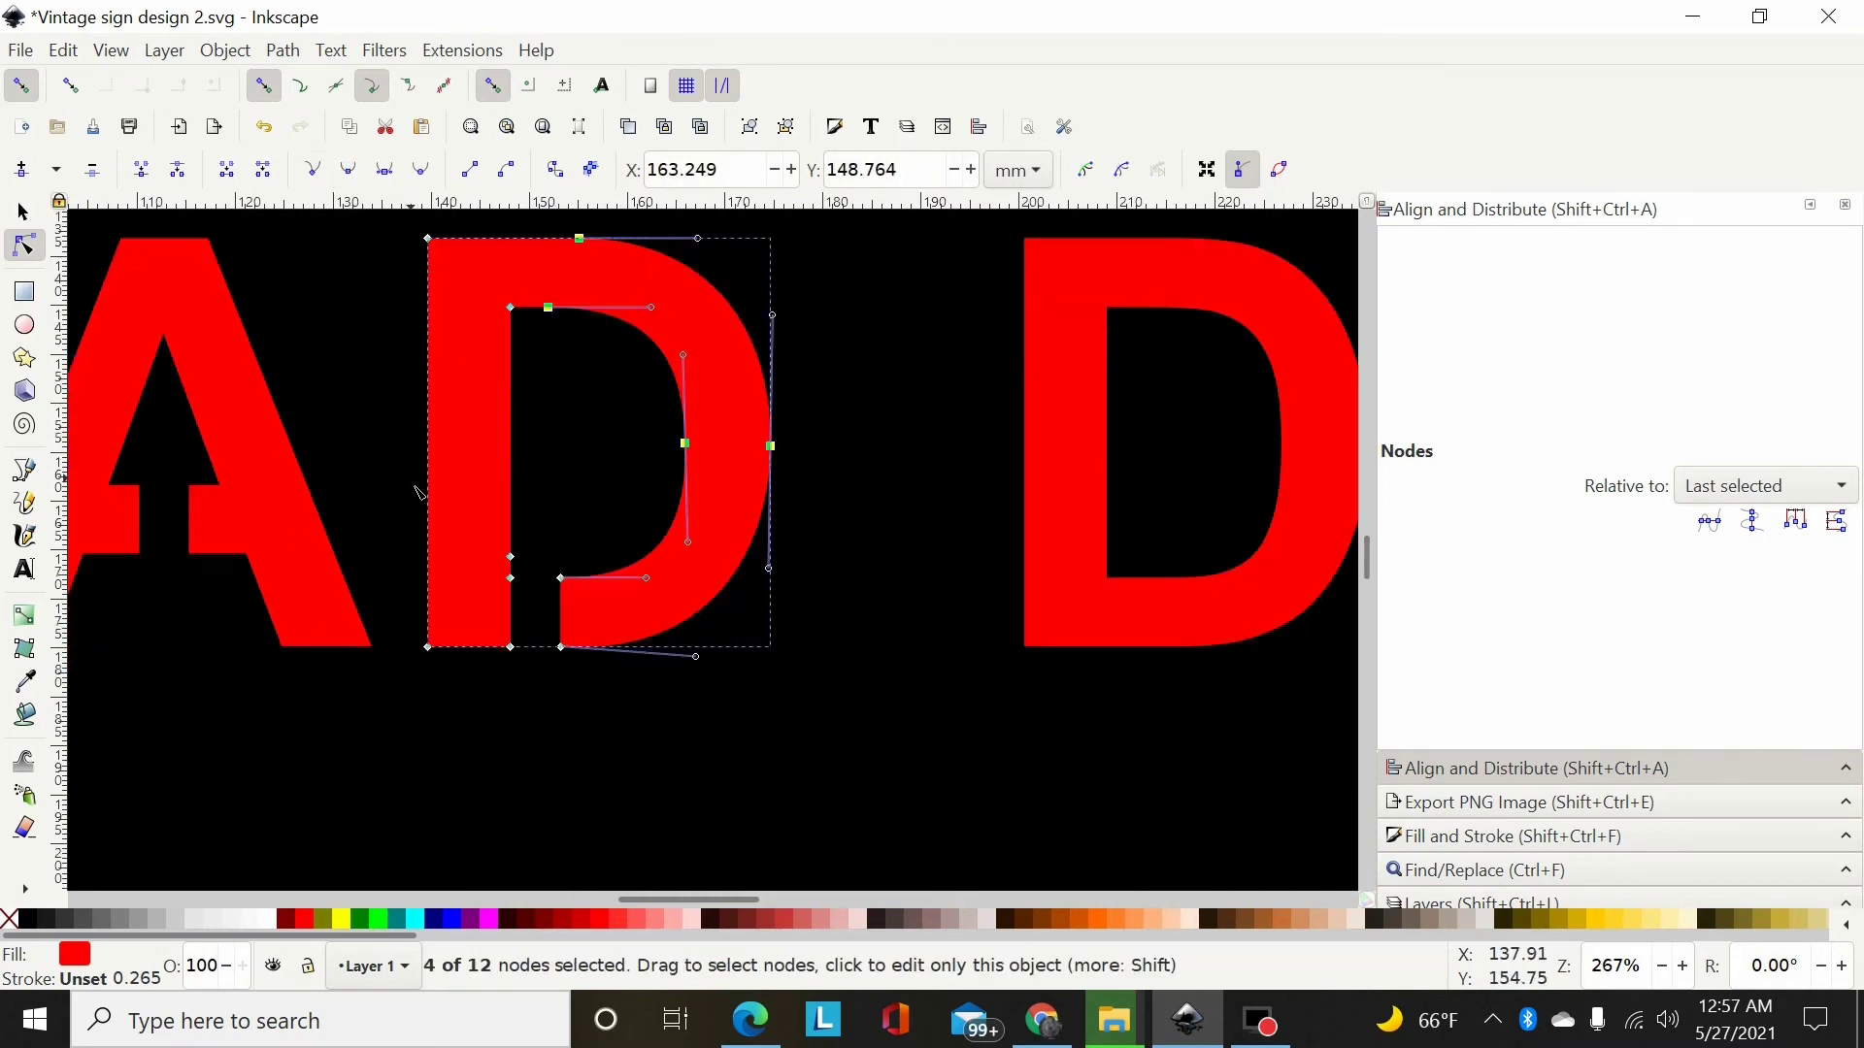
drag(555, 497, 497, 615)
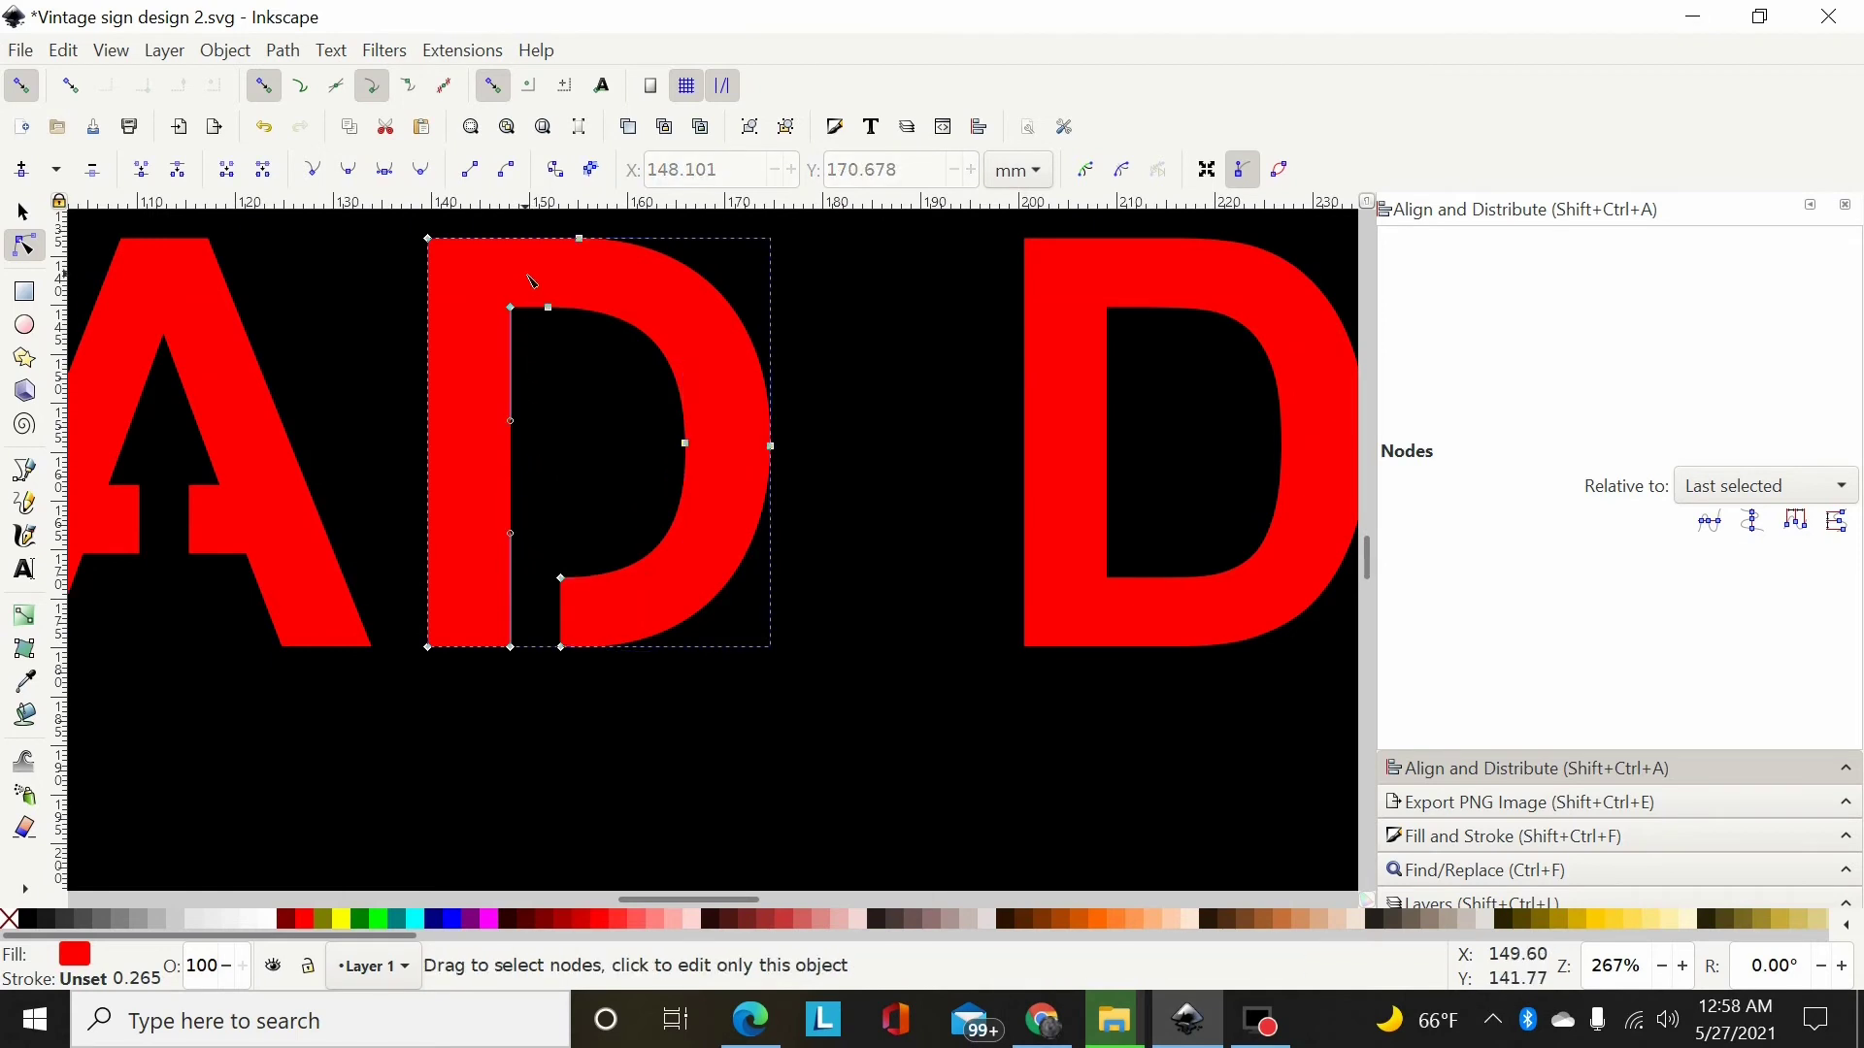
drag(532, 282, 496, 695)
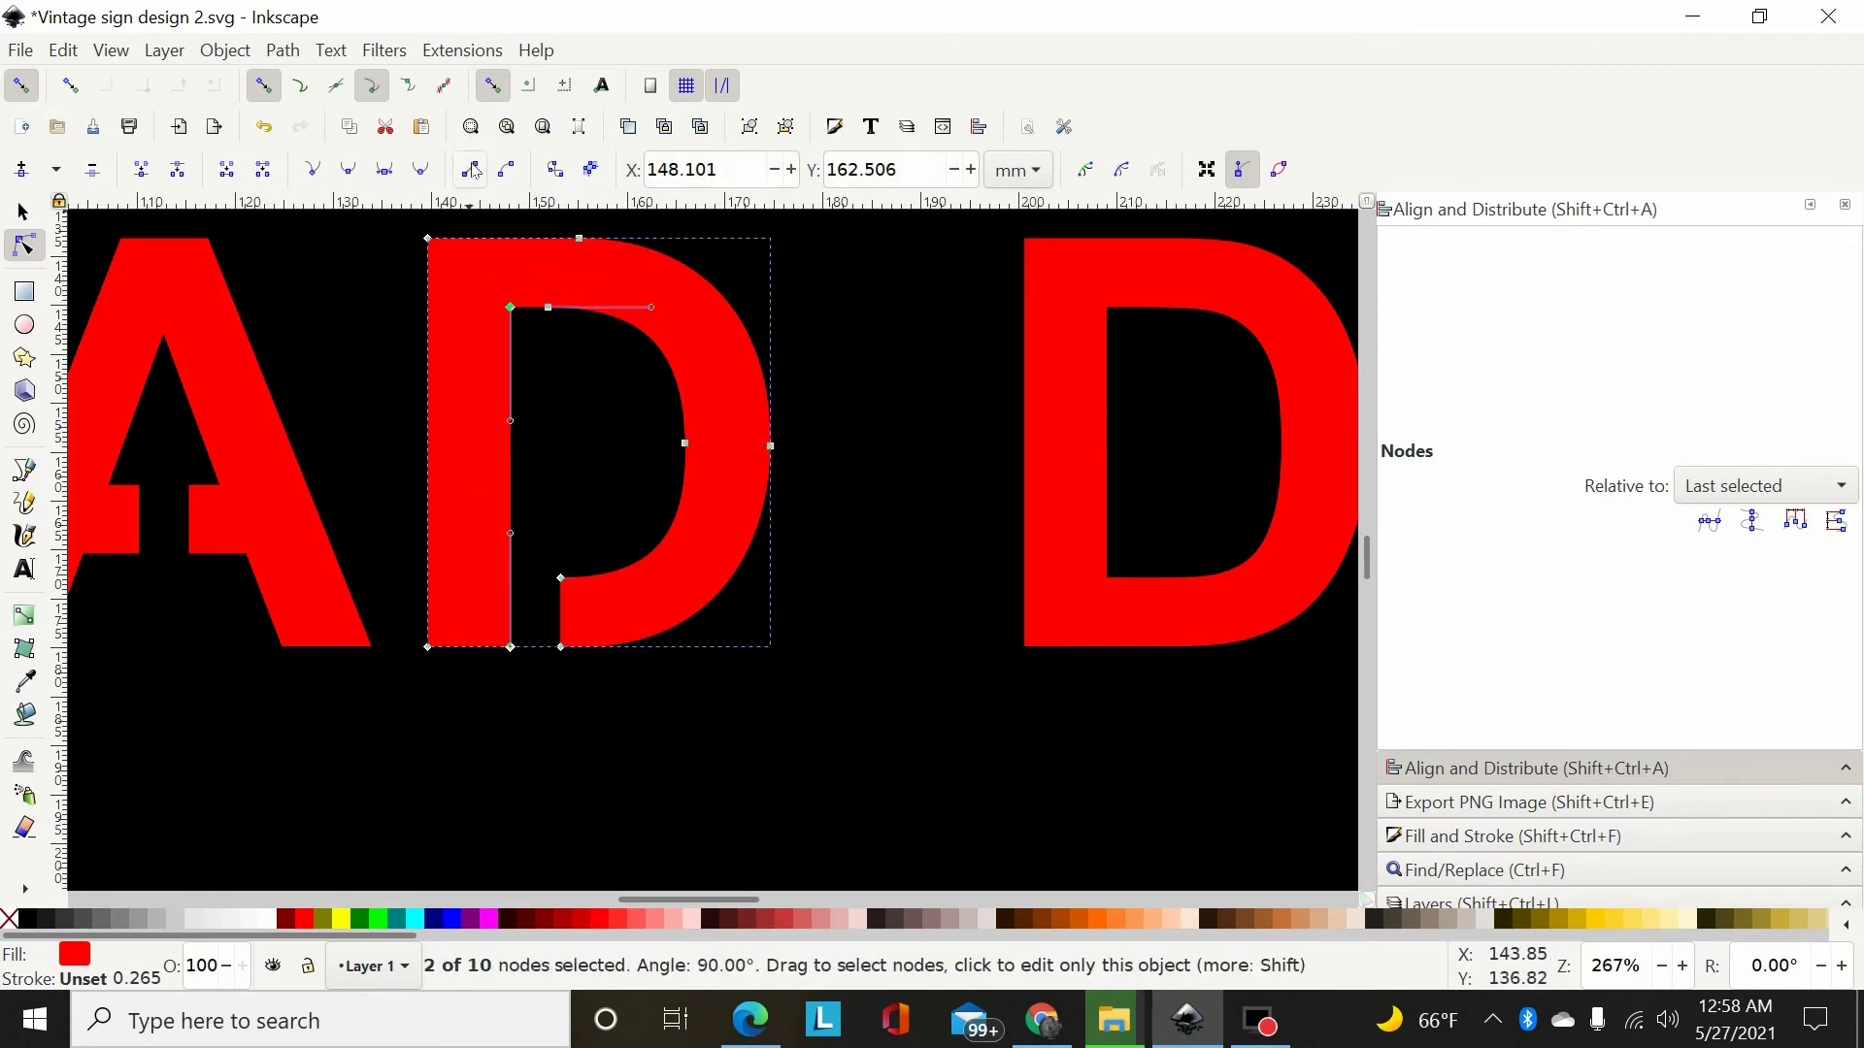
click(473, 170)
click(23, 212)
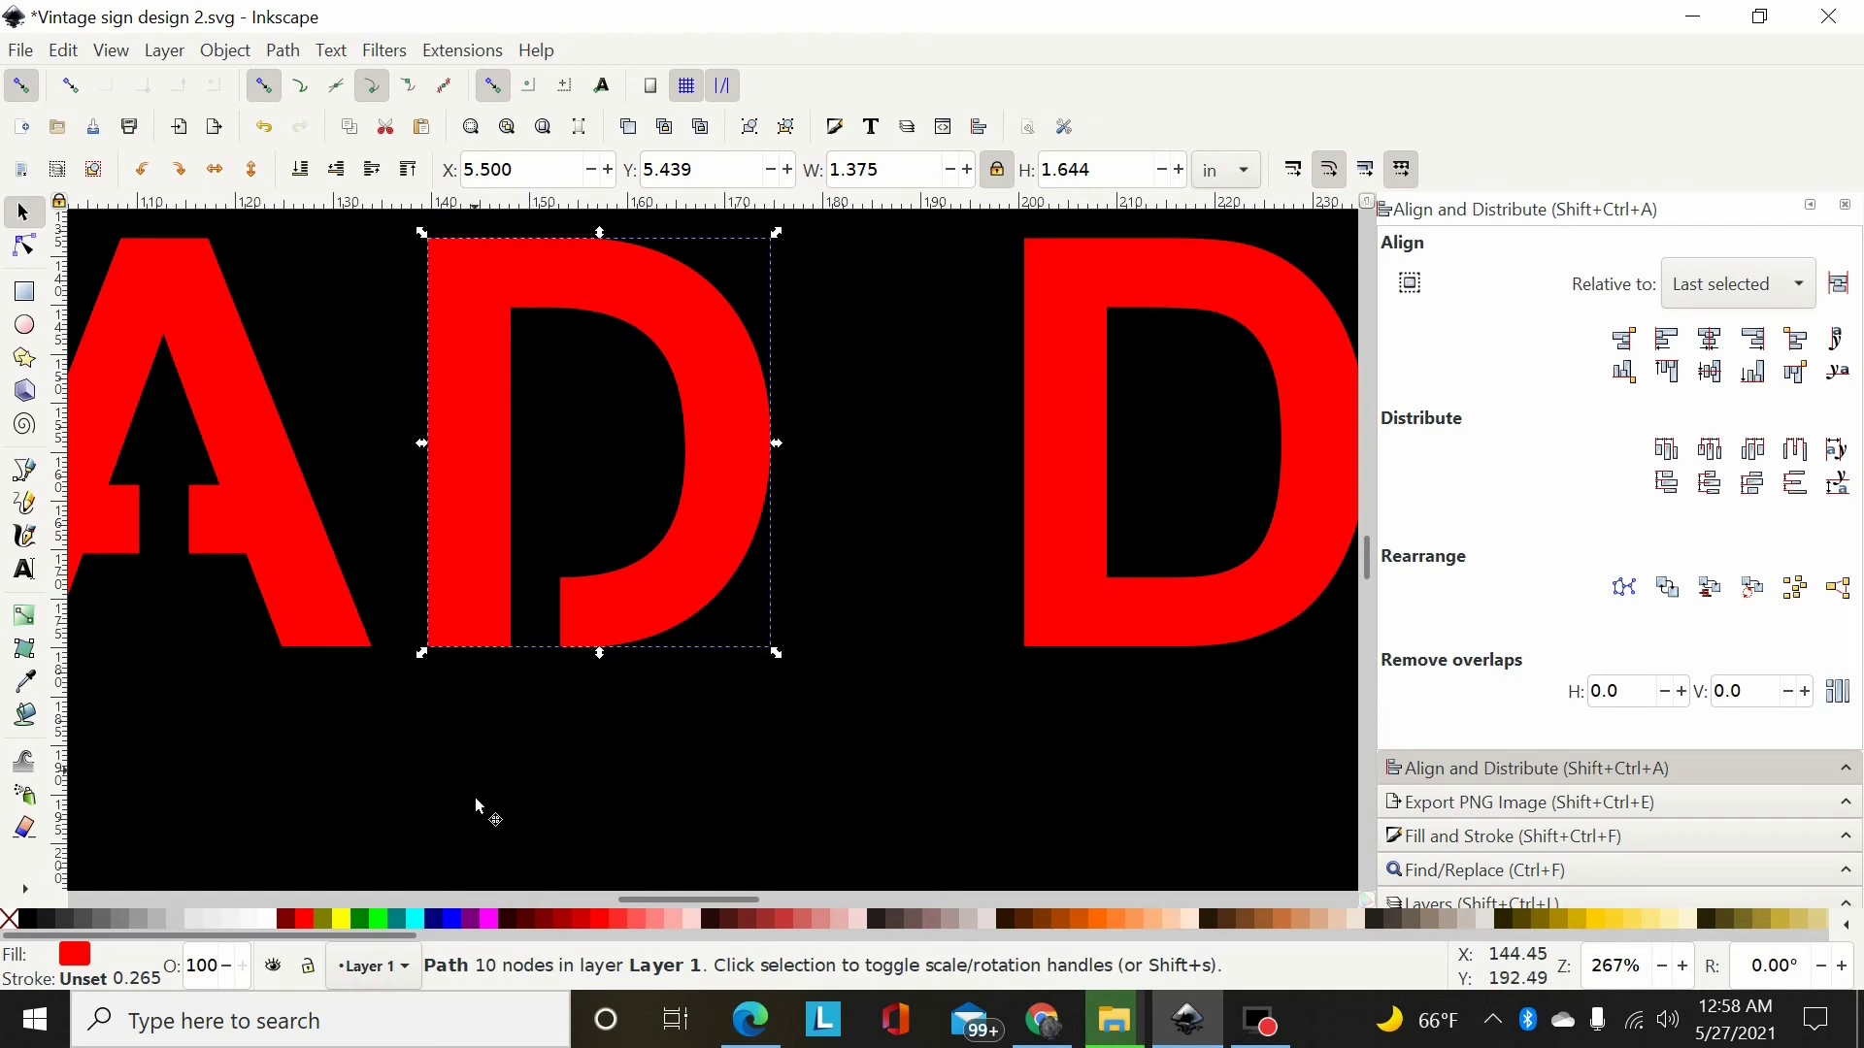
Place a blue duplicate of the cleaned D over the D in DOG and delete the original letter beneath it
click(435, 918)
drag(482, 623, 1059, 615)
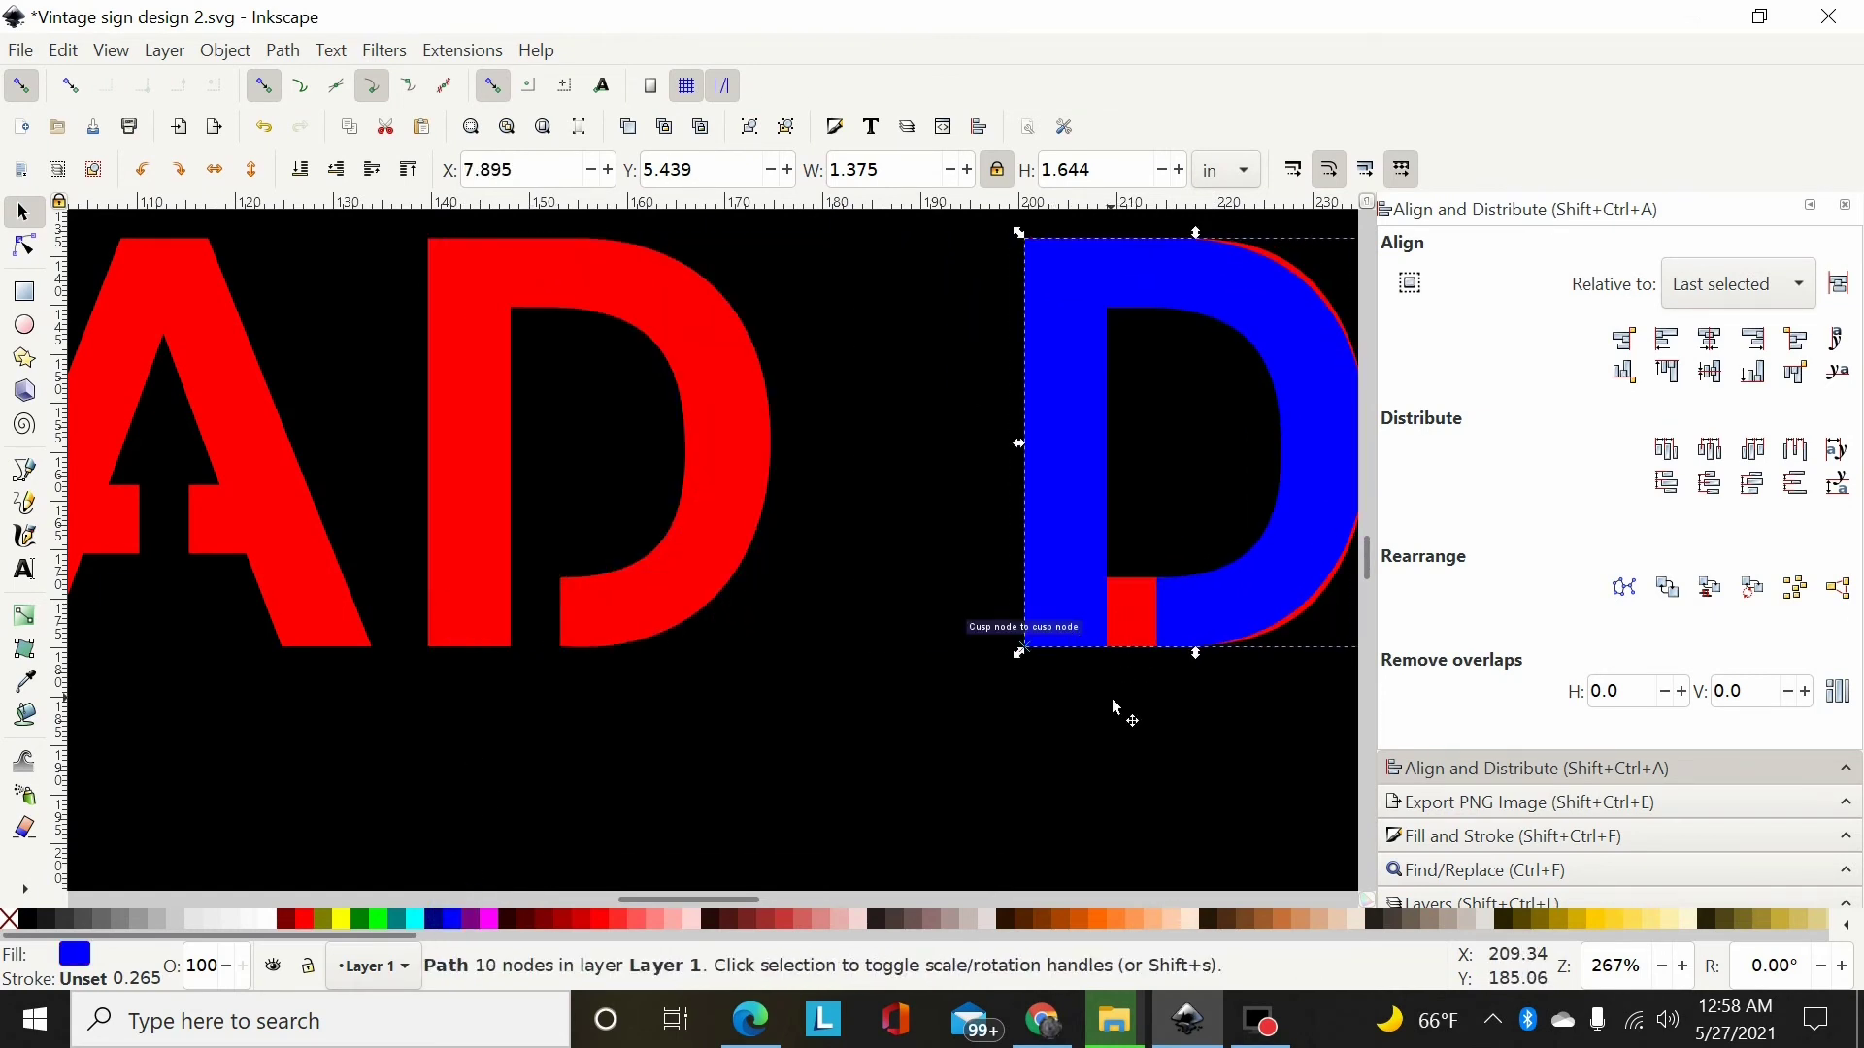
click(1147, 664)
click(1134, 641)
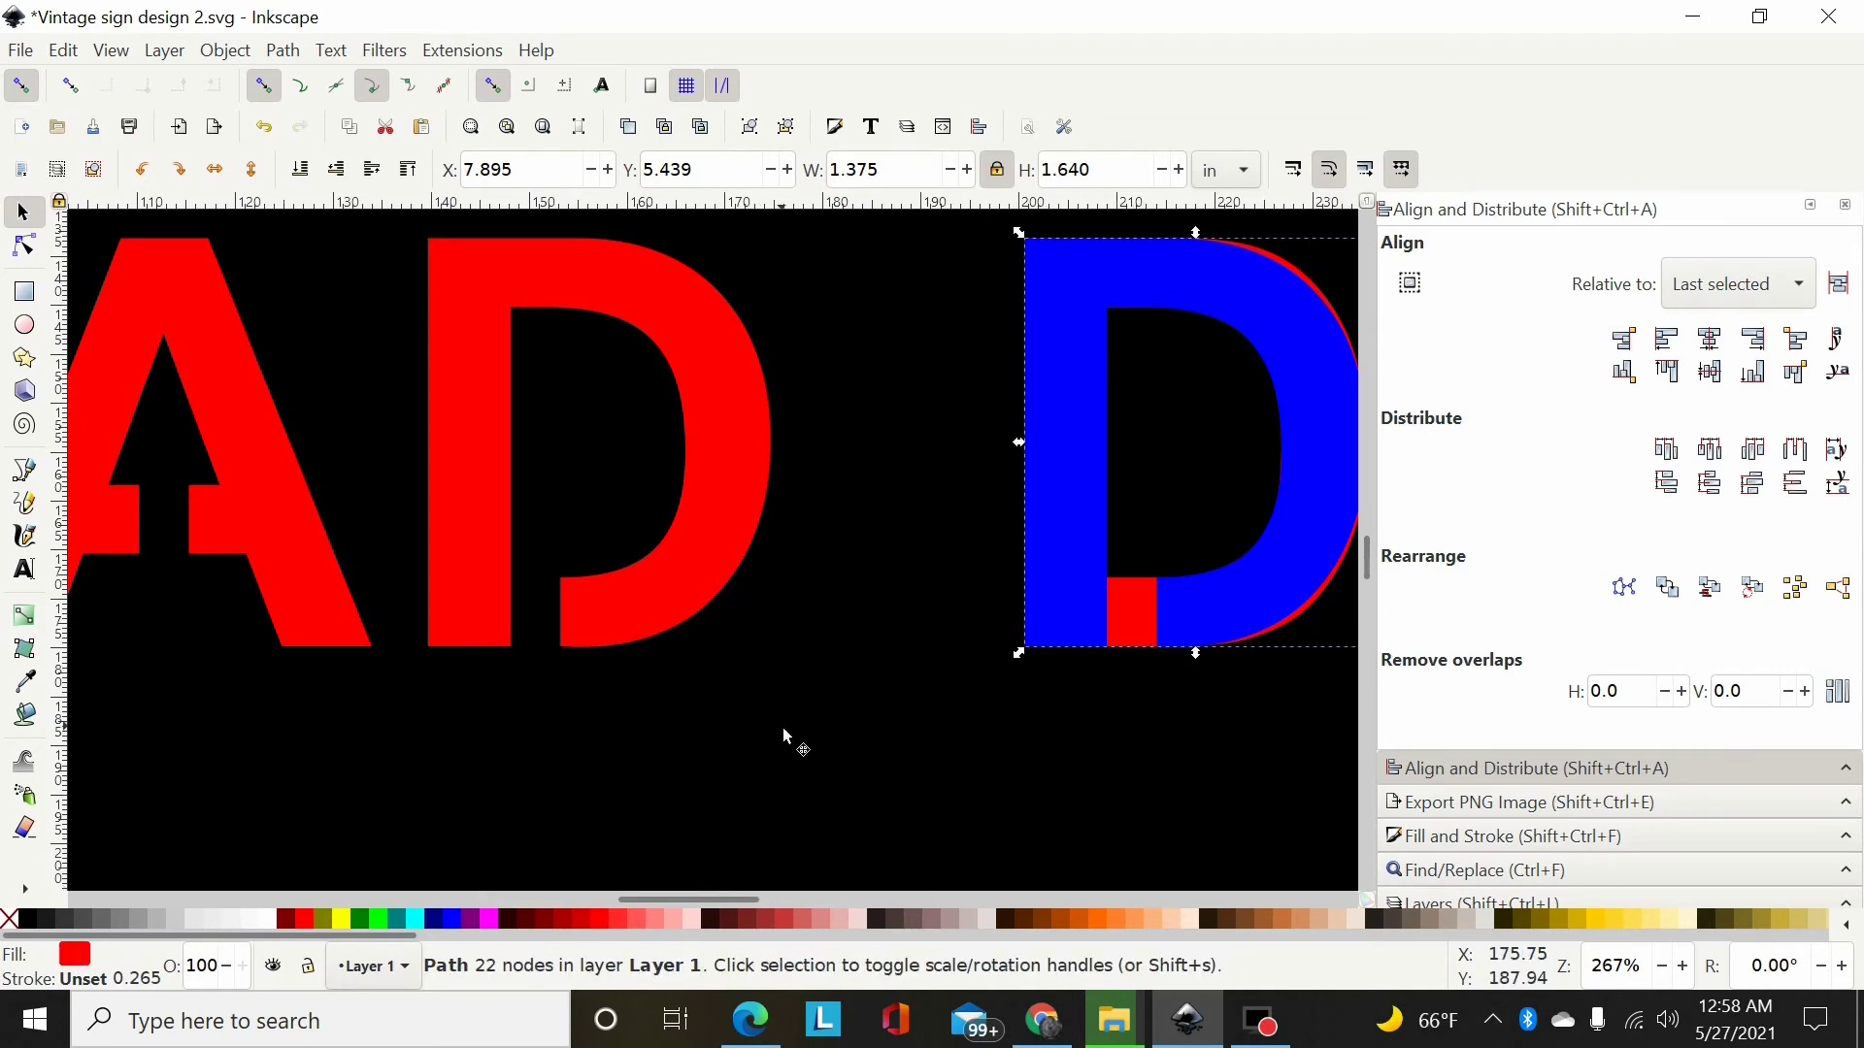
key(Delete)
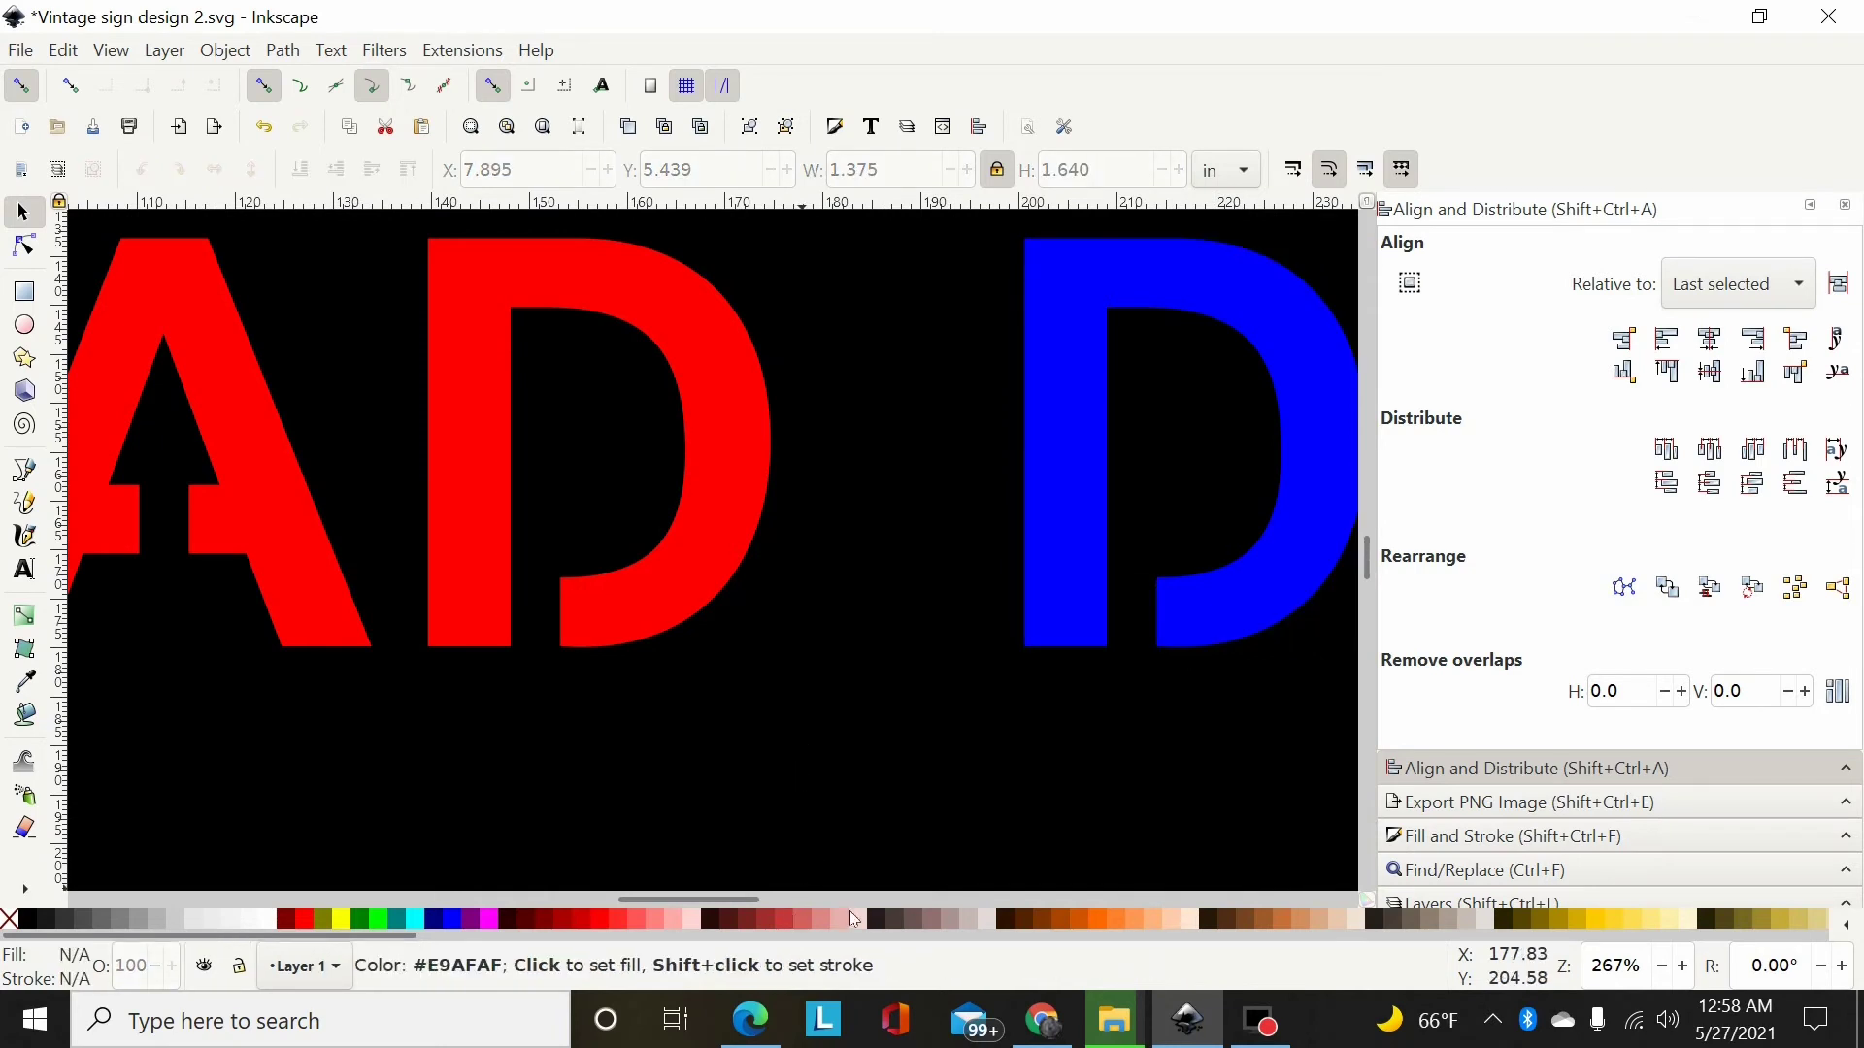
Delete the extra nodes along the inner and outer curves of the B's lower bowl
drag(723, 903, 658, 900)
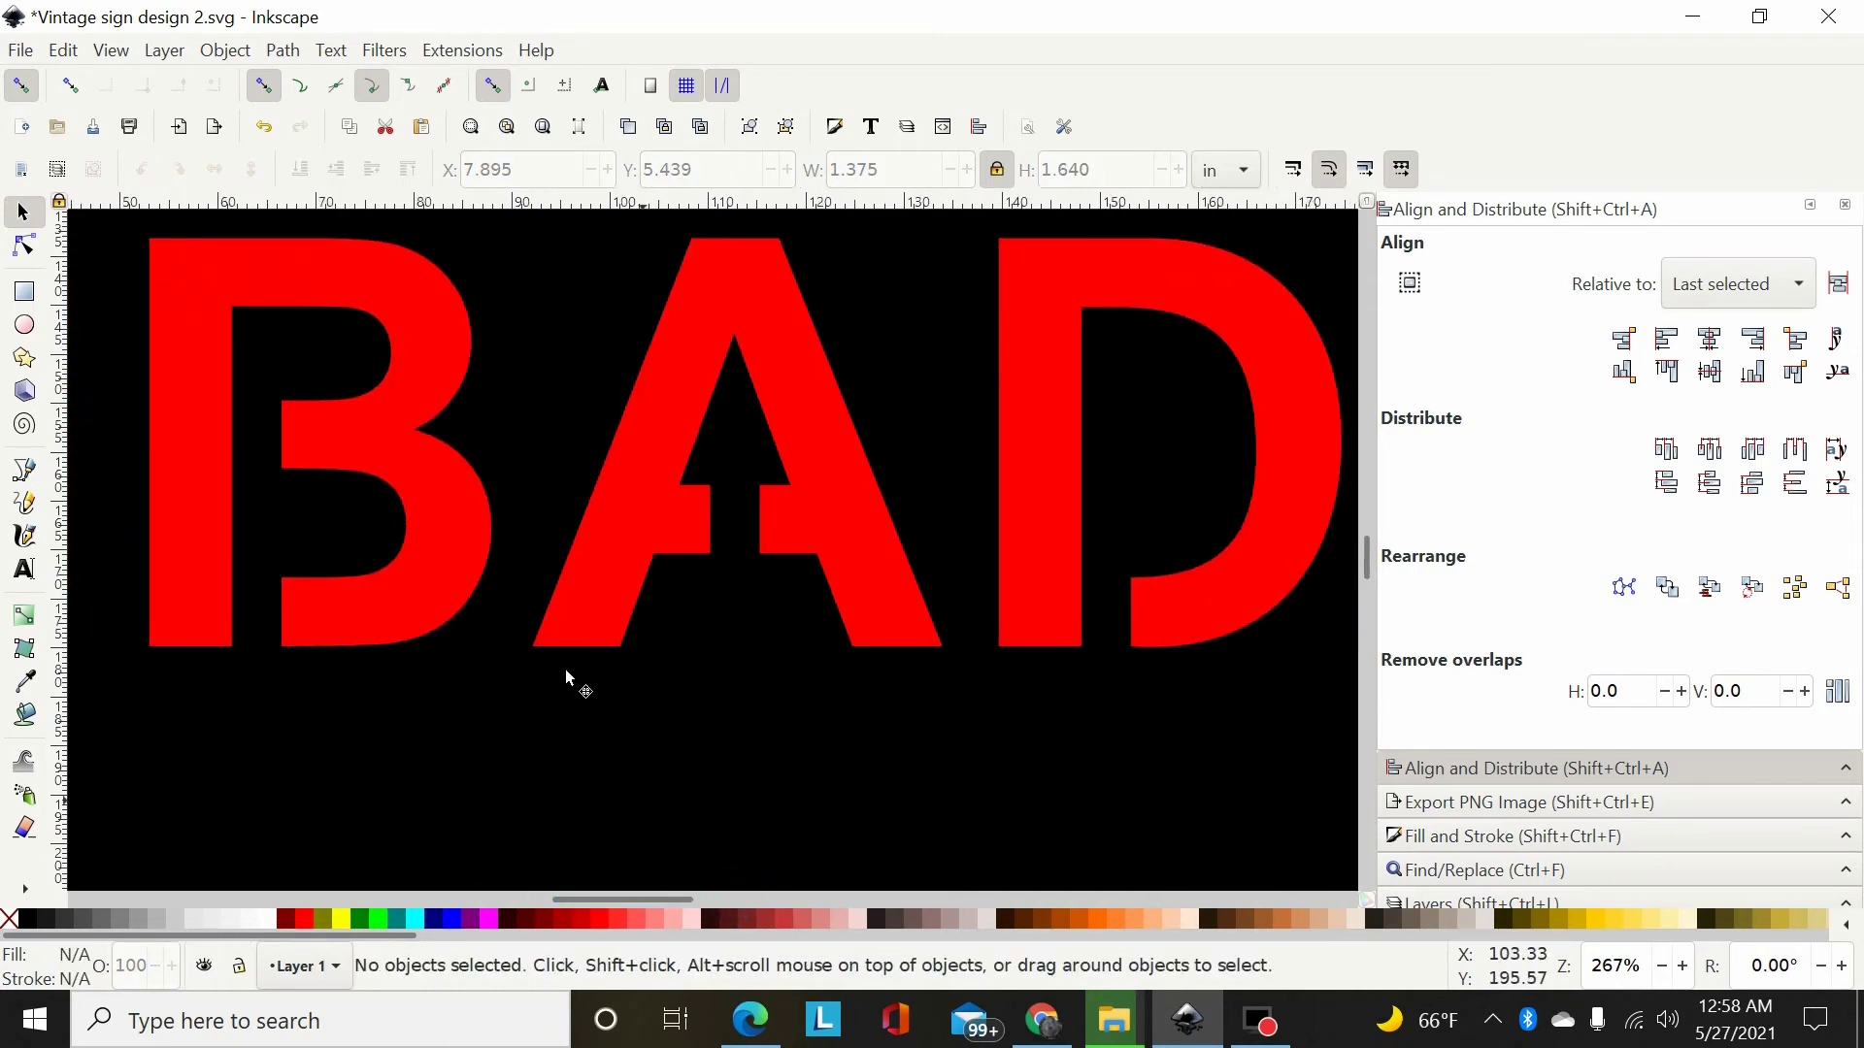
click(26, 243)
click(764, 321)
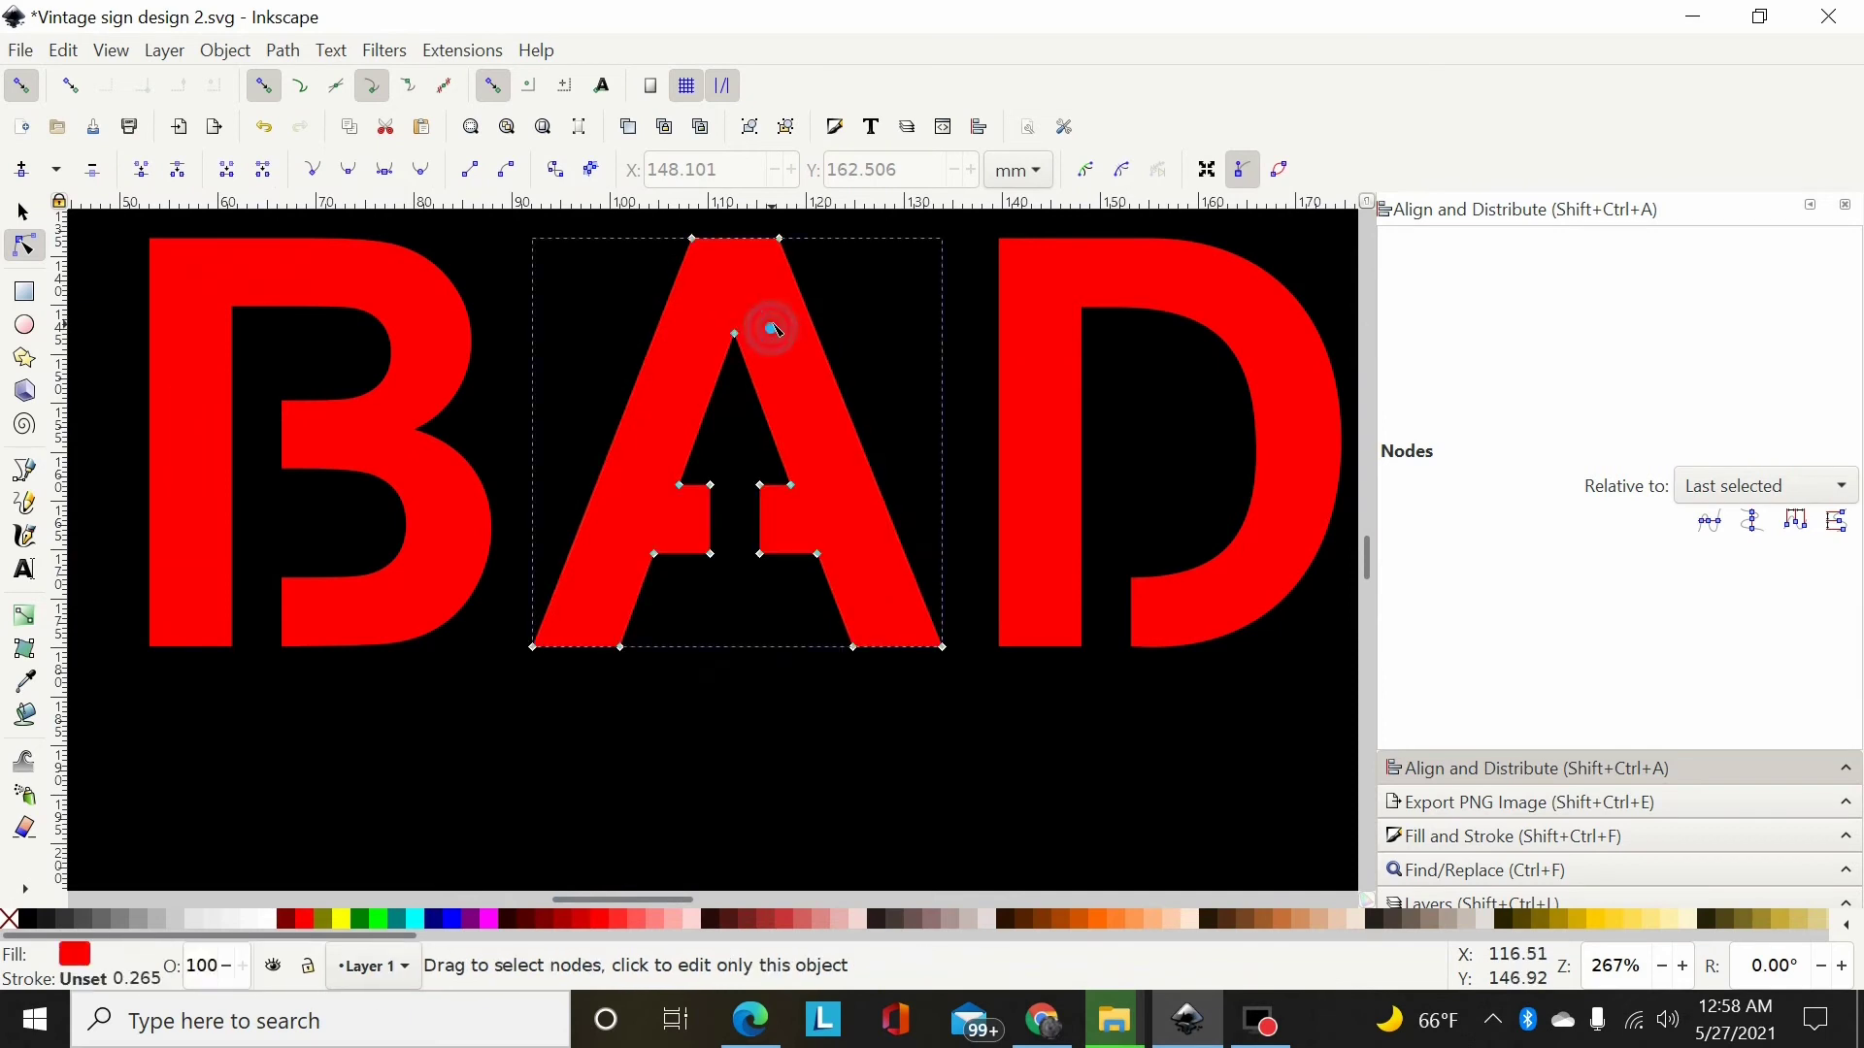
click(407, 532)
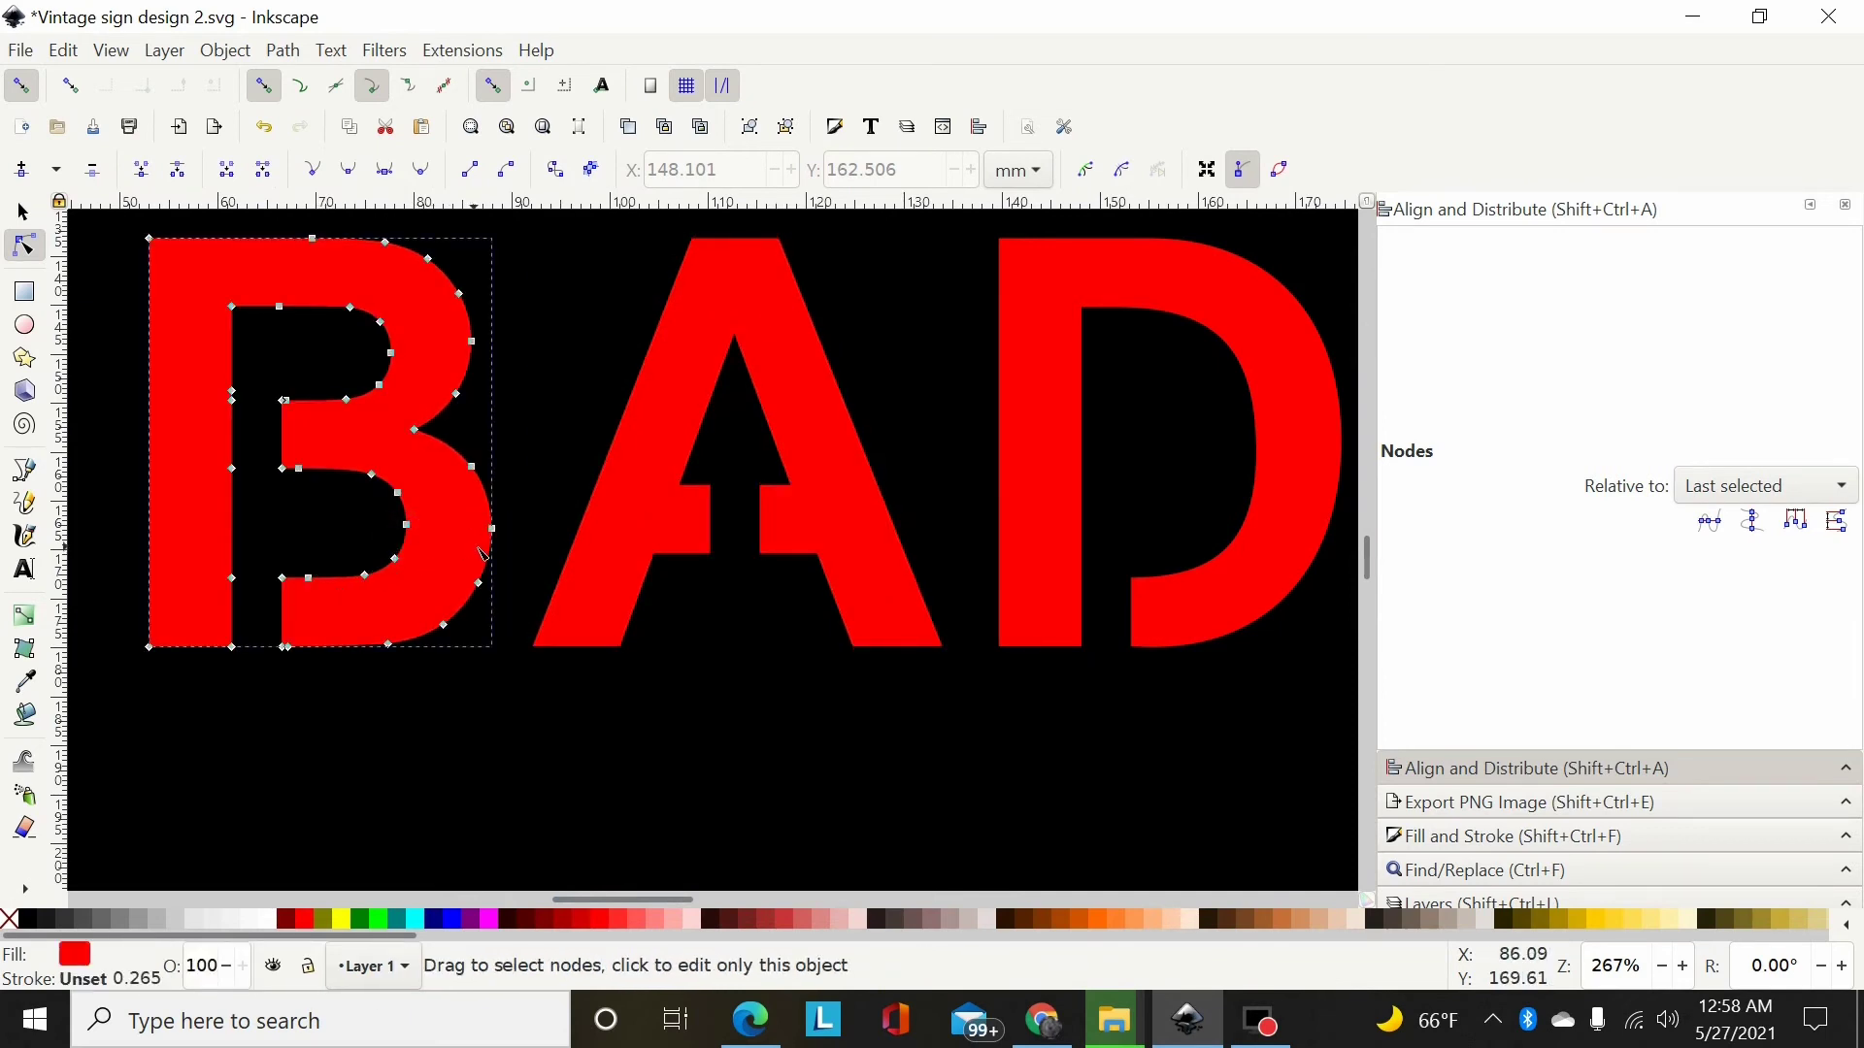
drag(503, 548, 289, 678)
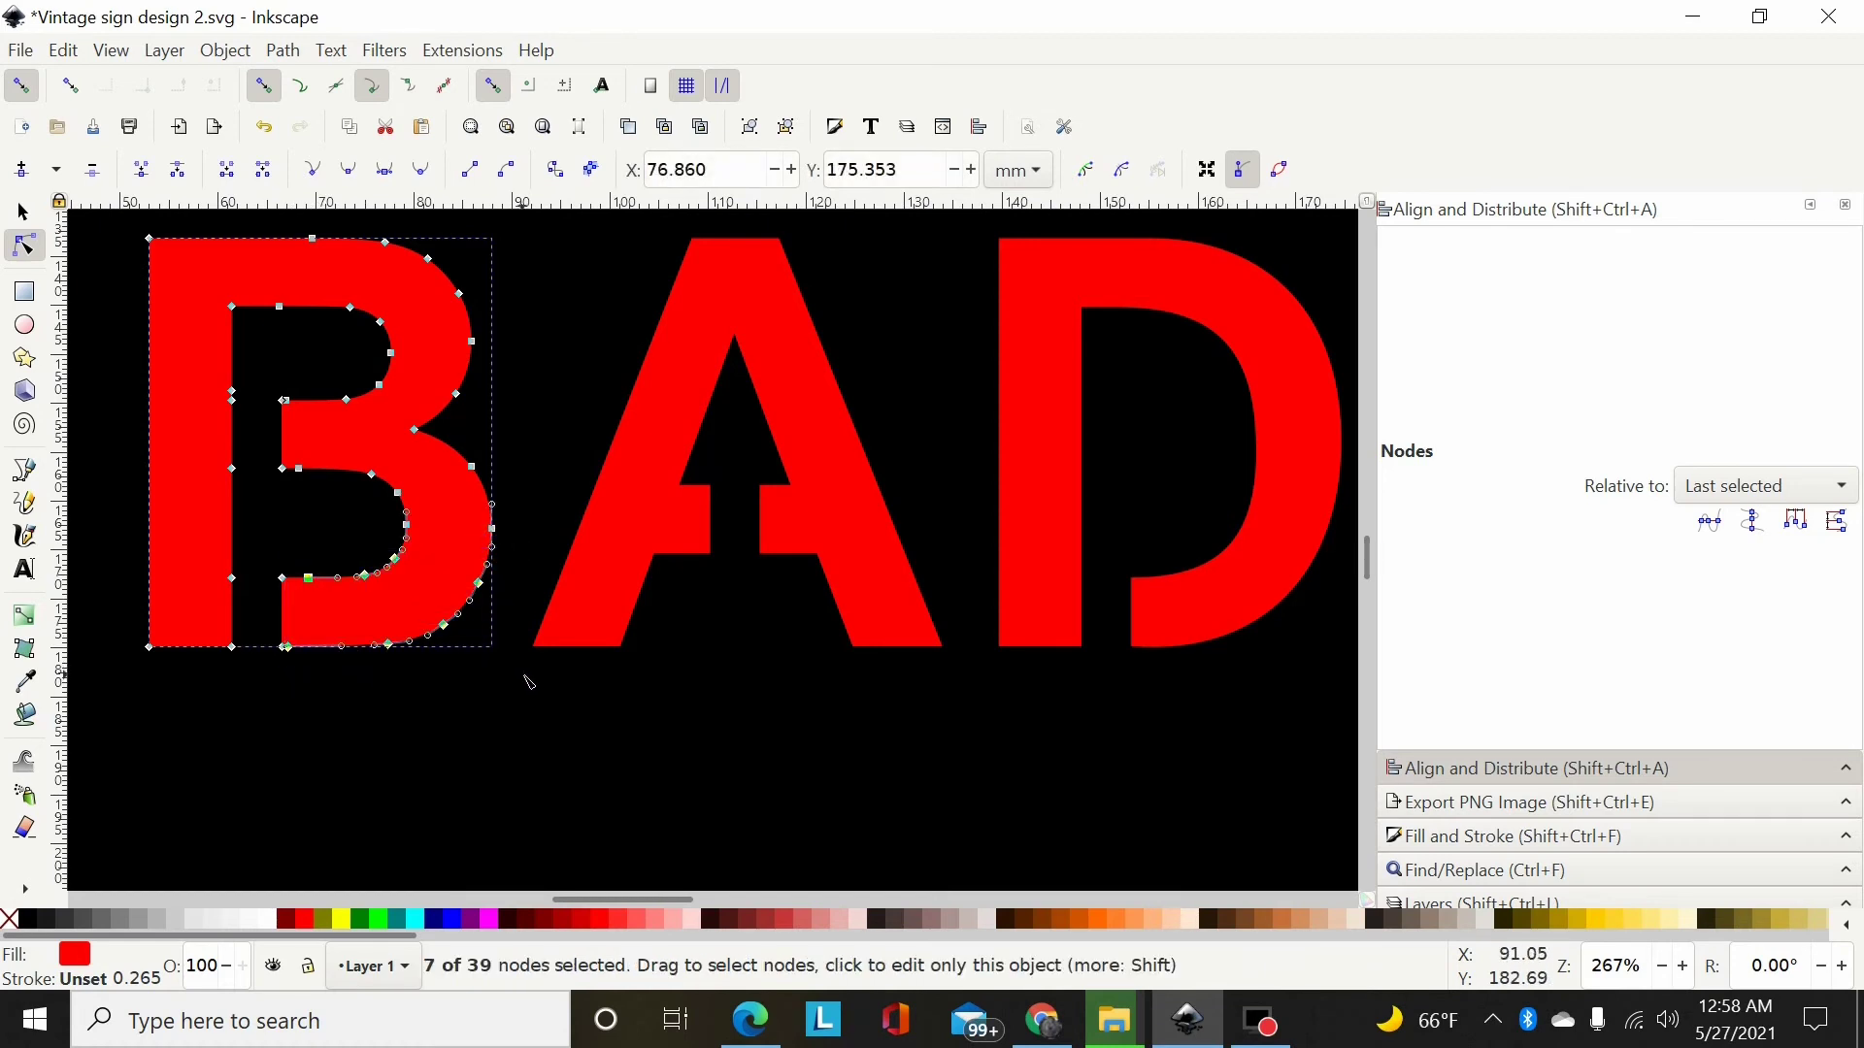
key(Delete)
drag(525, 445, 295, 511)
key(Delete)
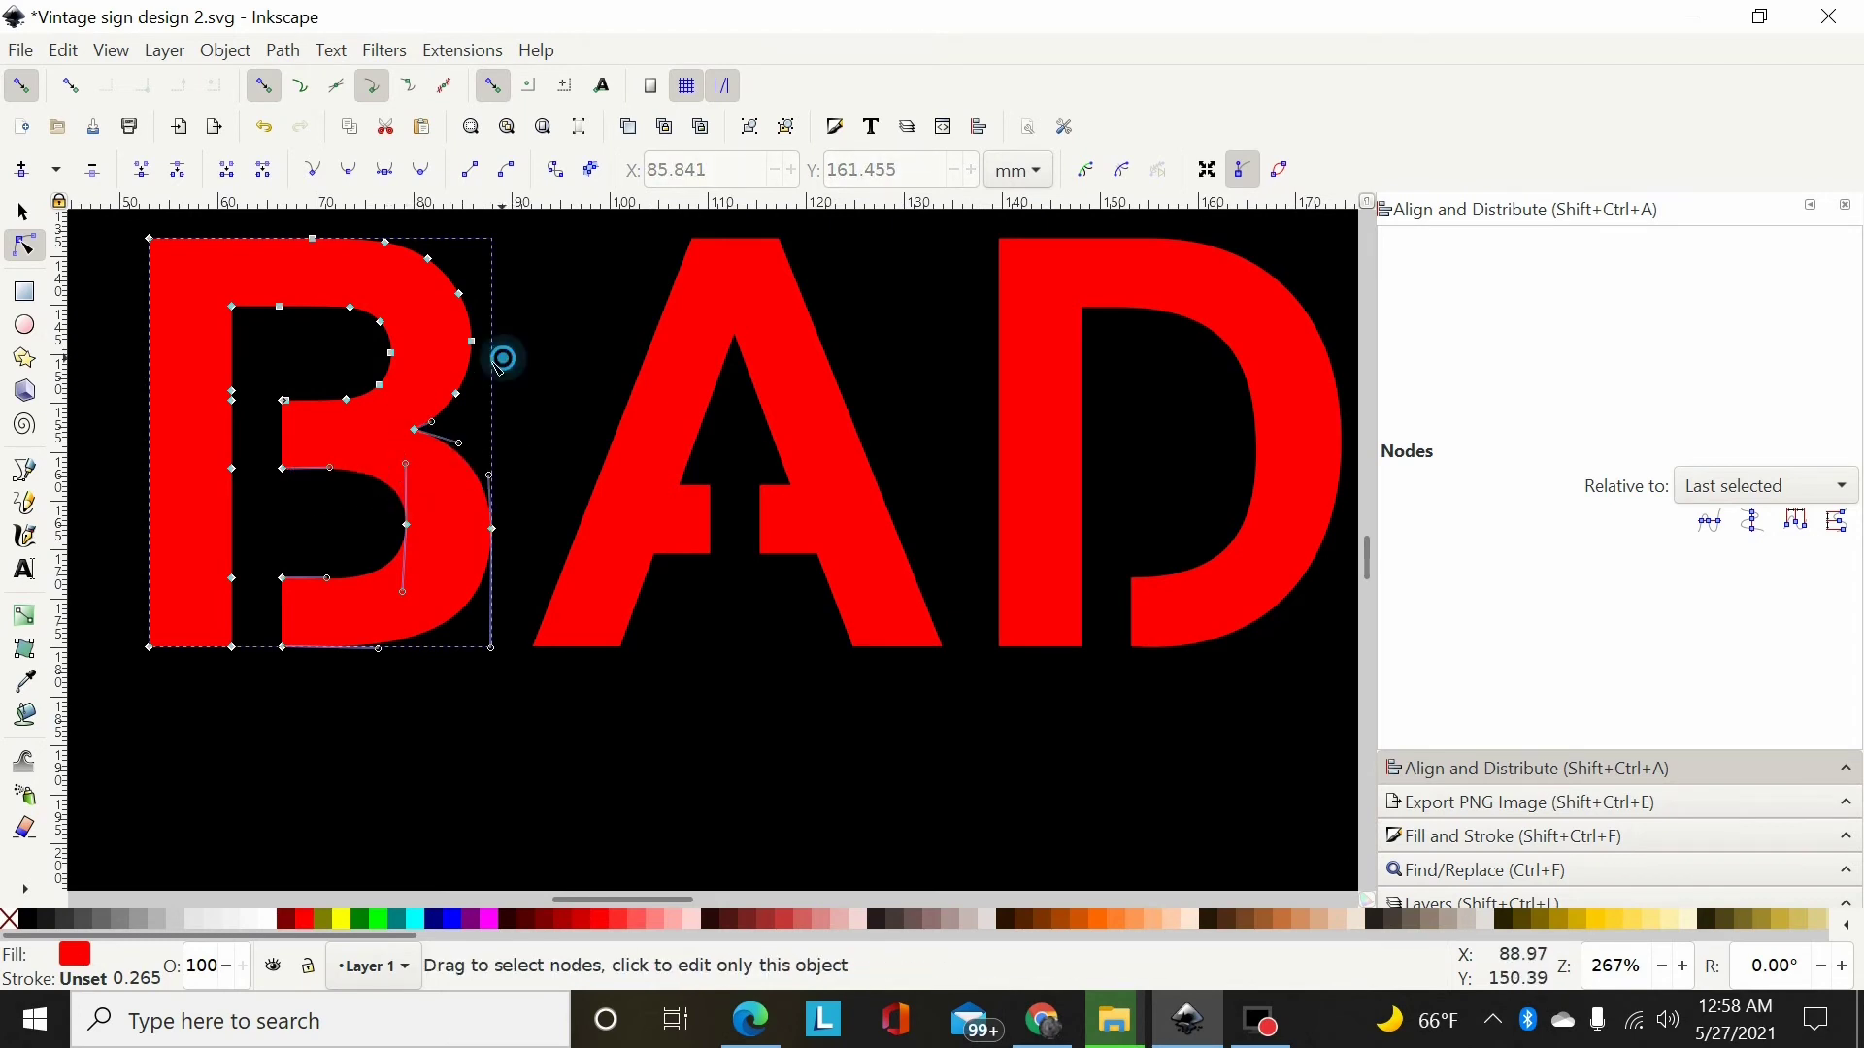
Delete the extra nodes from the B's upper bowl and its inner stem edge
drag(512, 356, 289, 408)
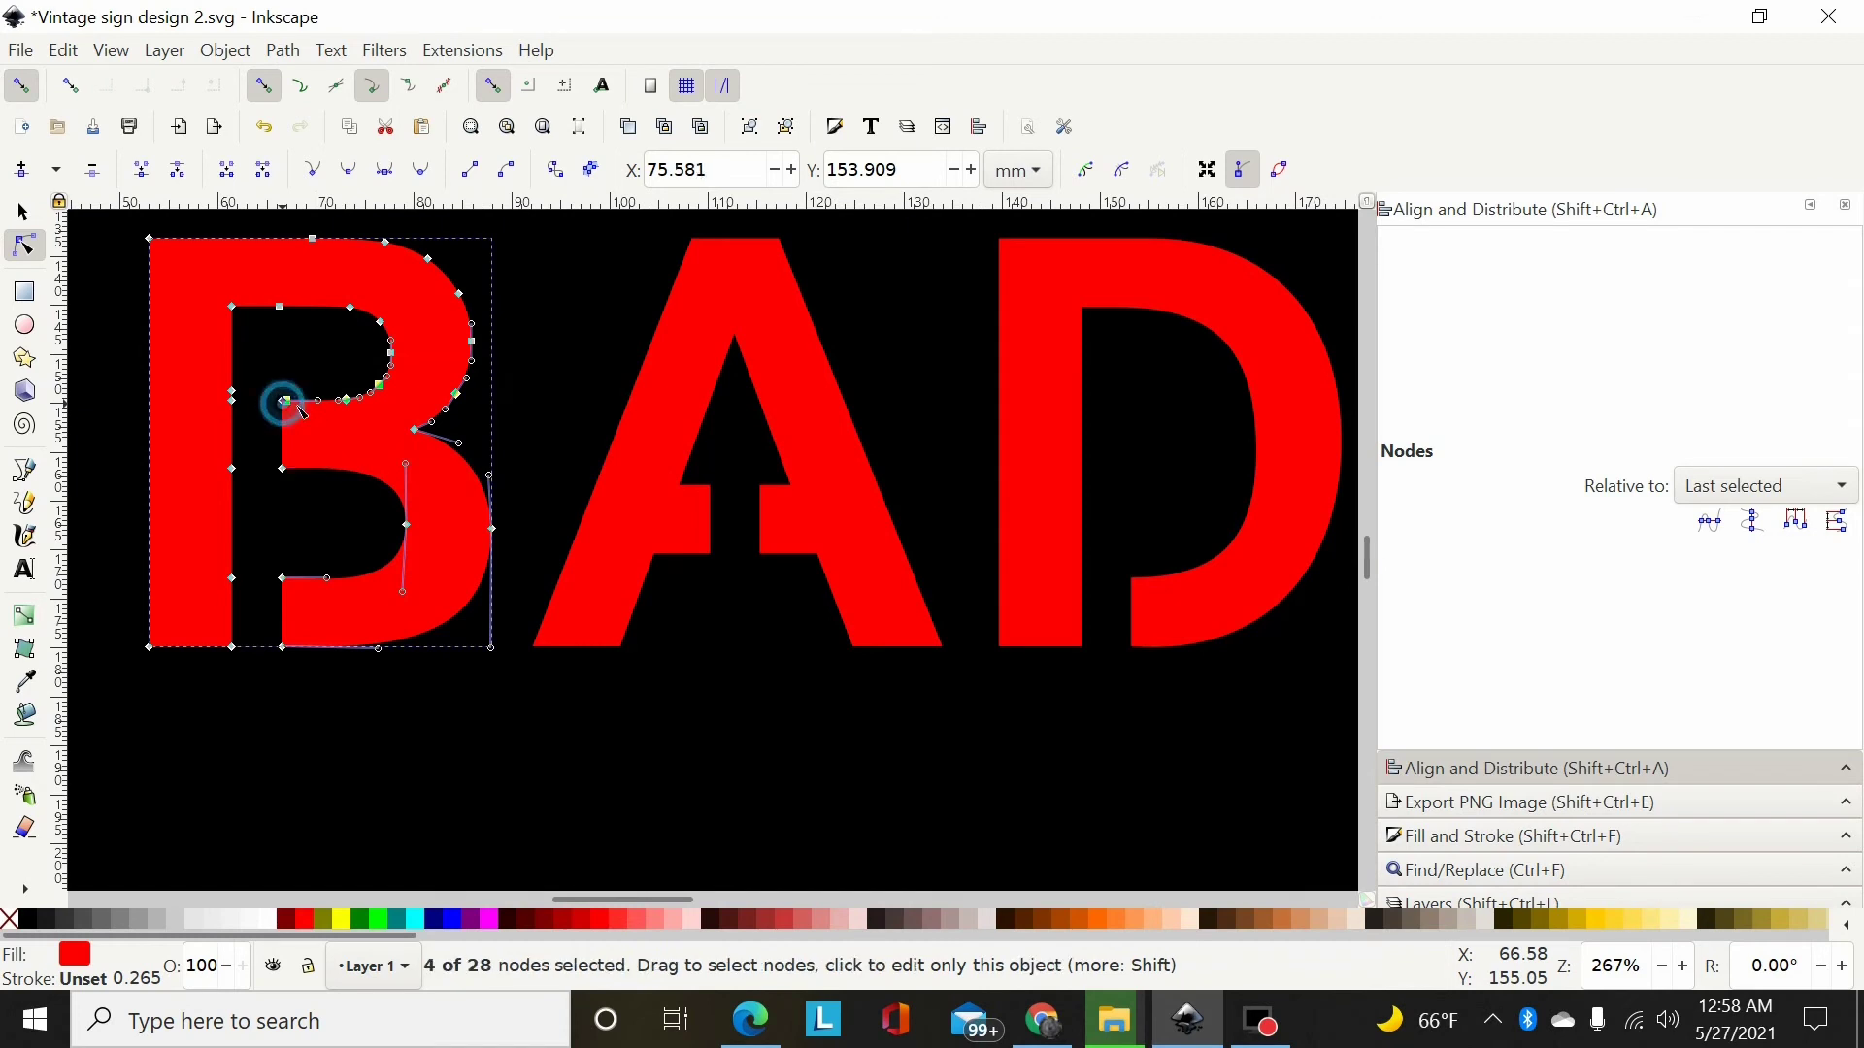
click(526, 415)
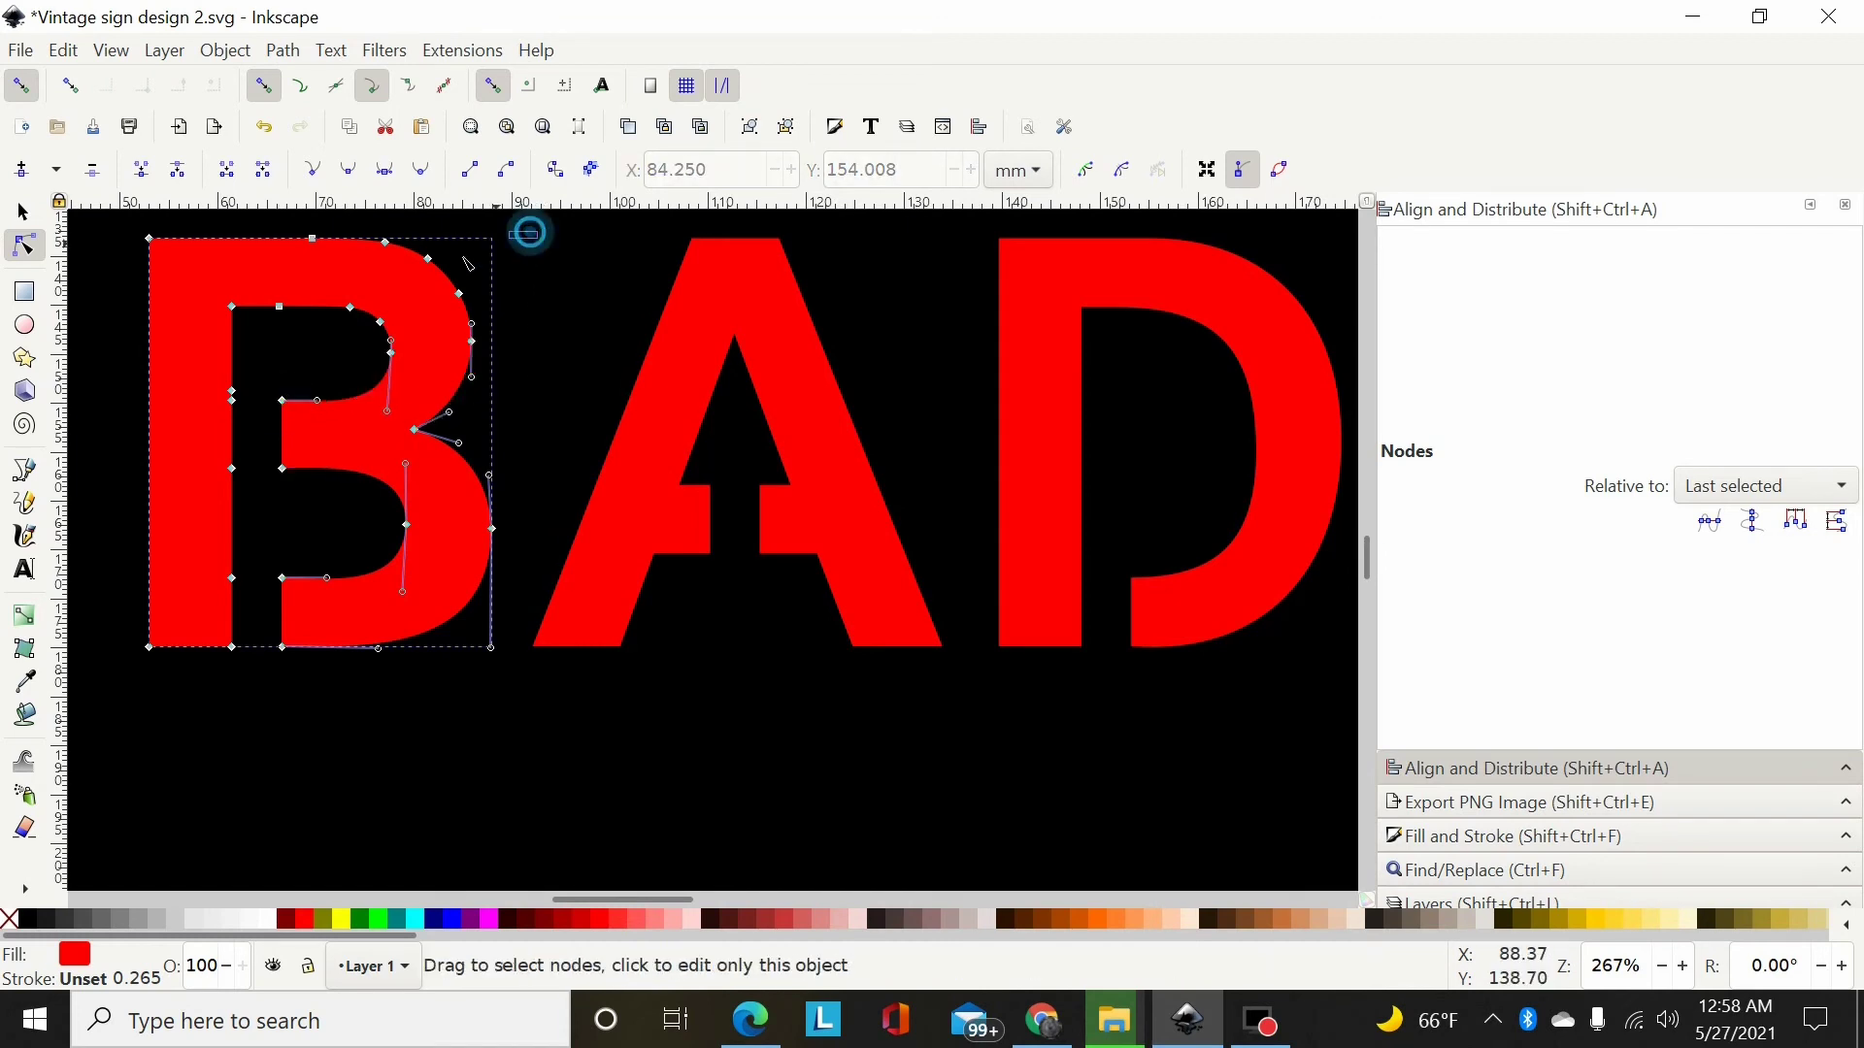
drag(537, 231, 201, 626)
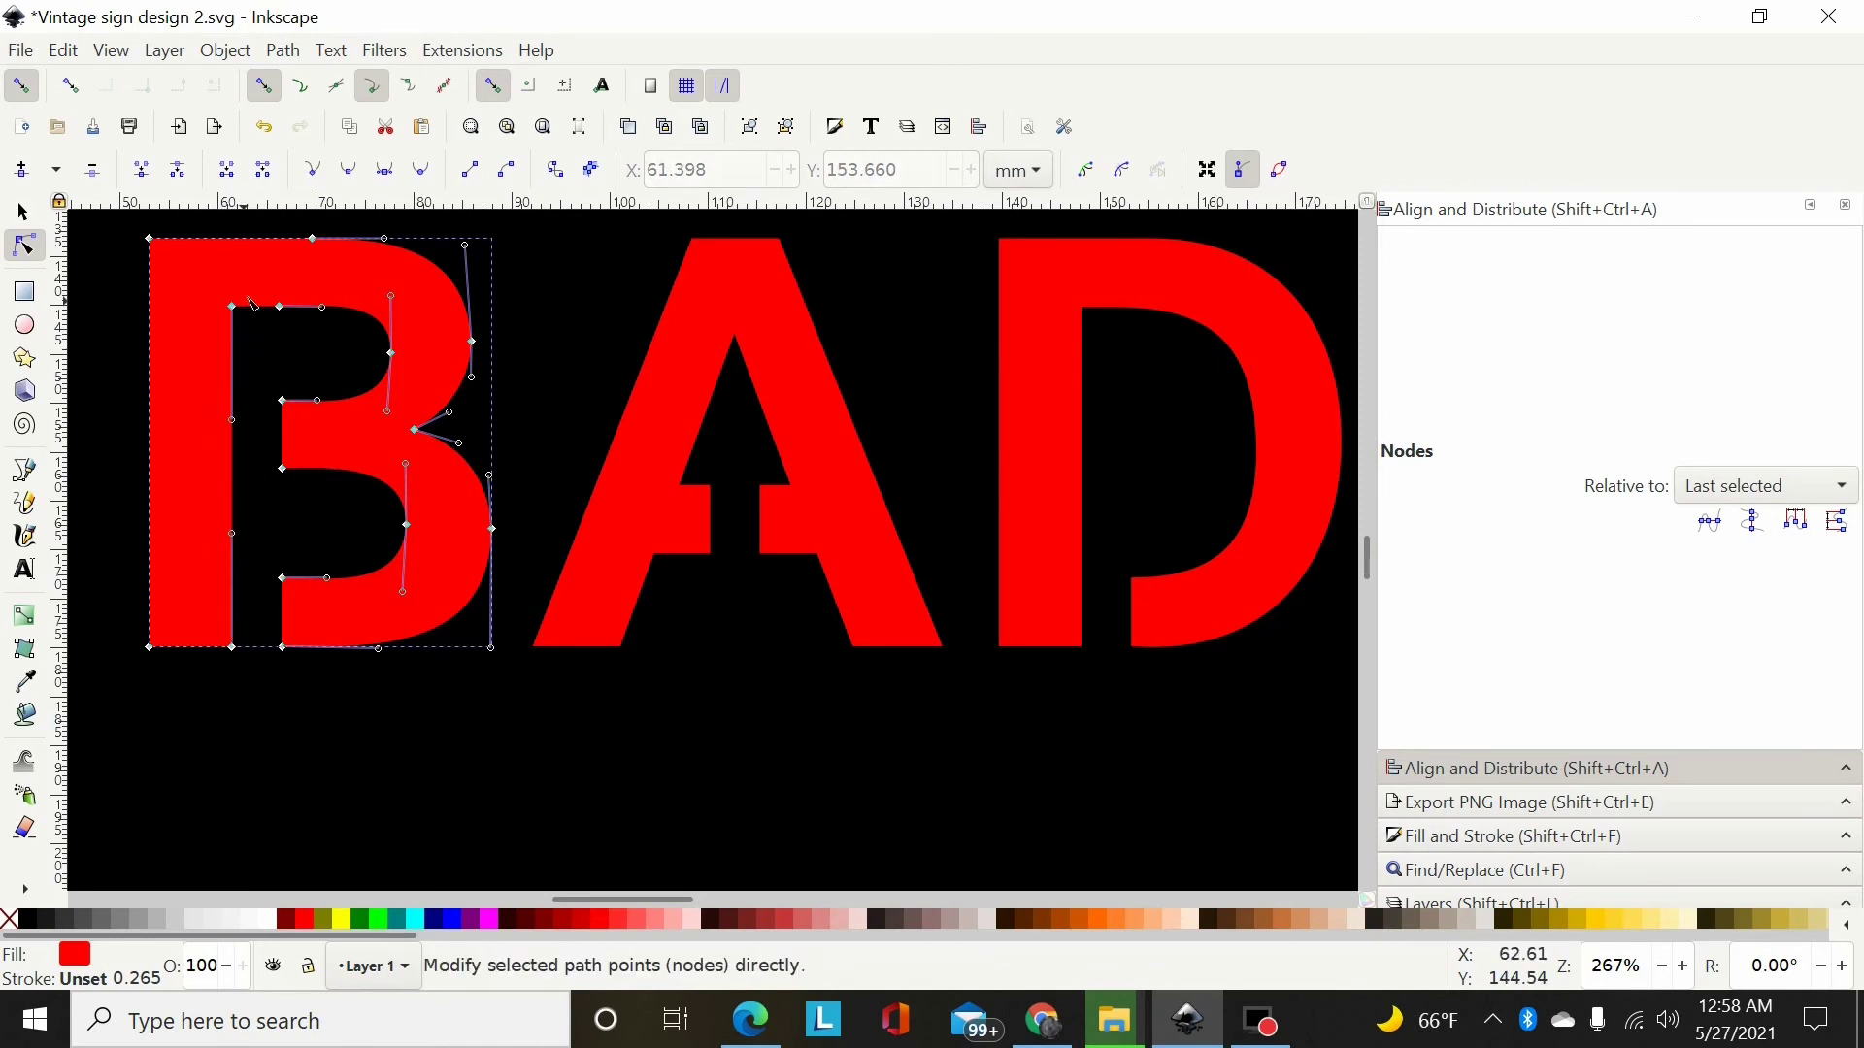
Convert the B's inner stem edge to a straight line and make the curve nodes of both bowls smooth
drag(256, 286, 208, 679)
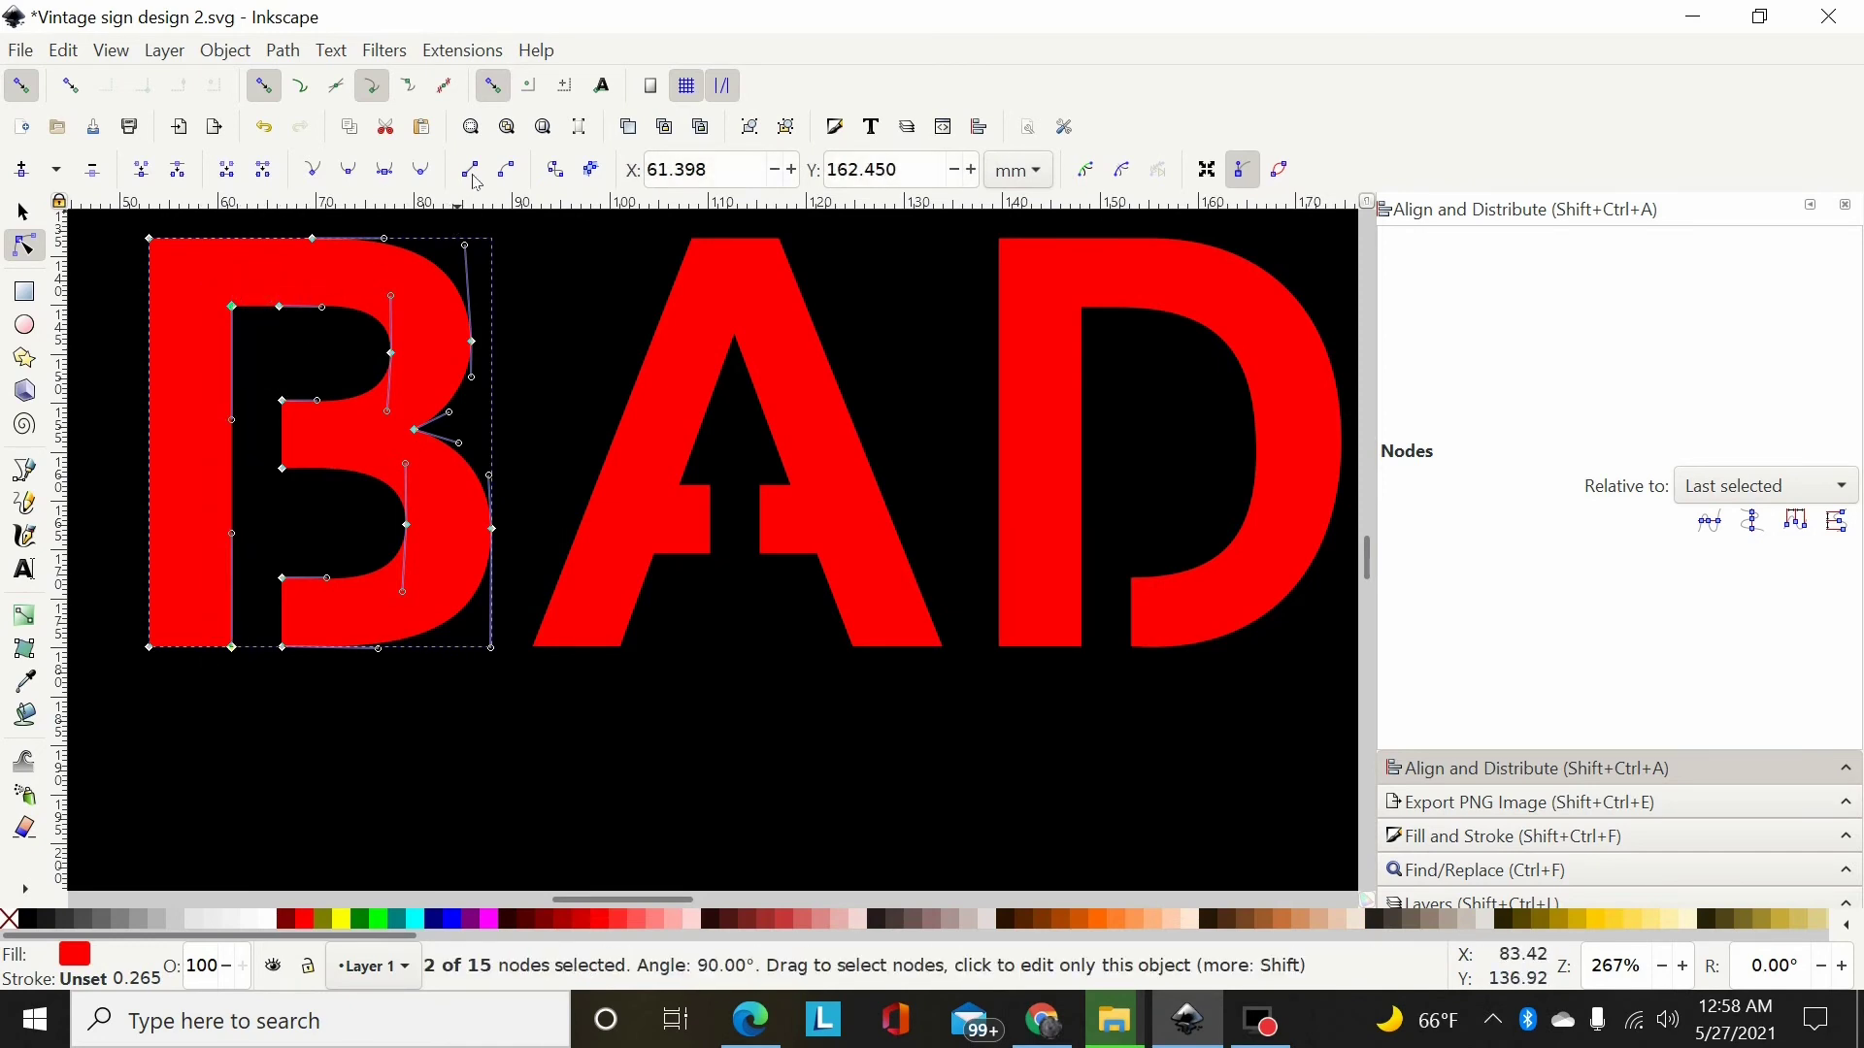
drag(549, 226, 279, 383)
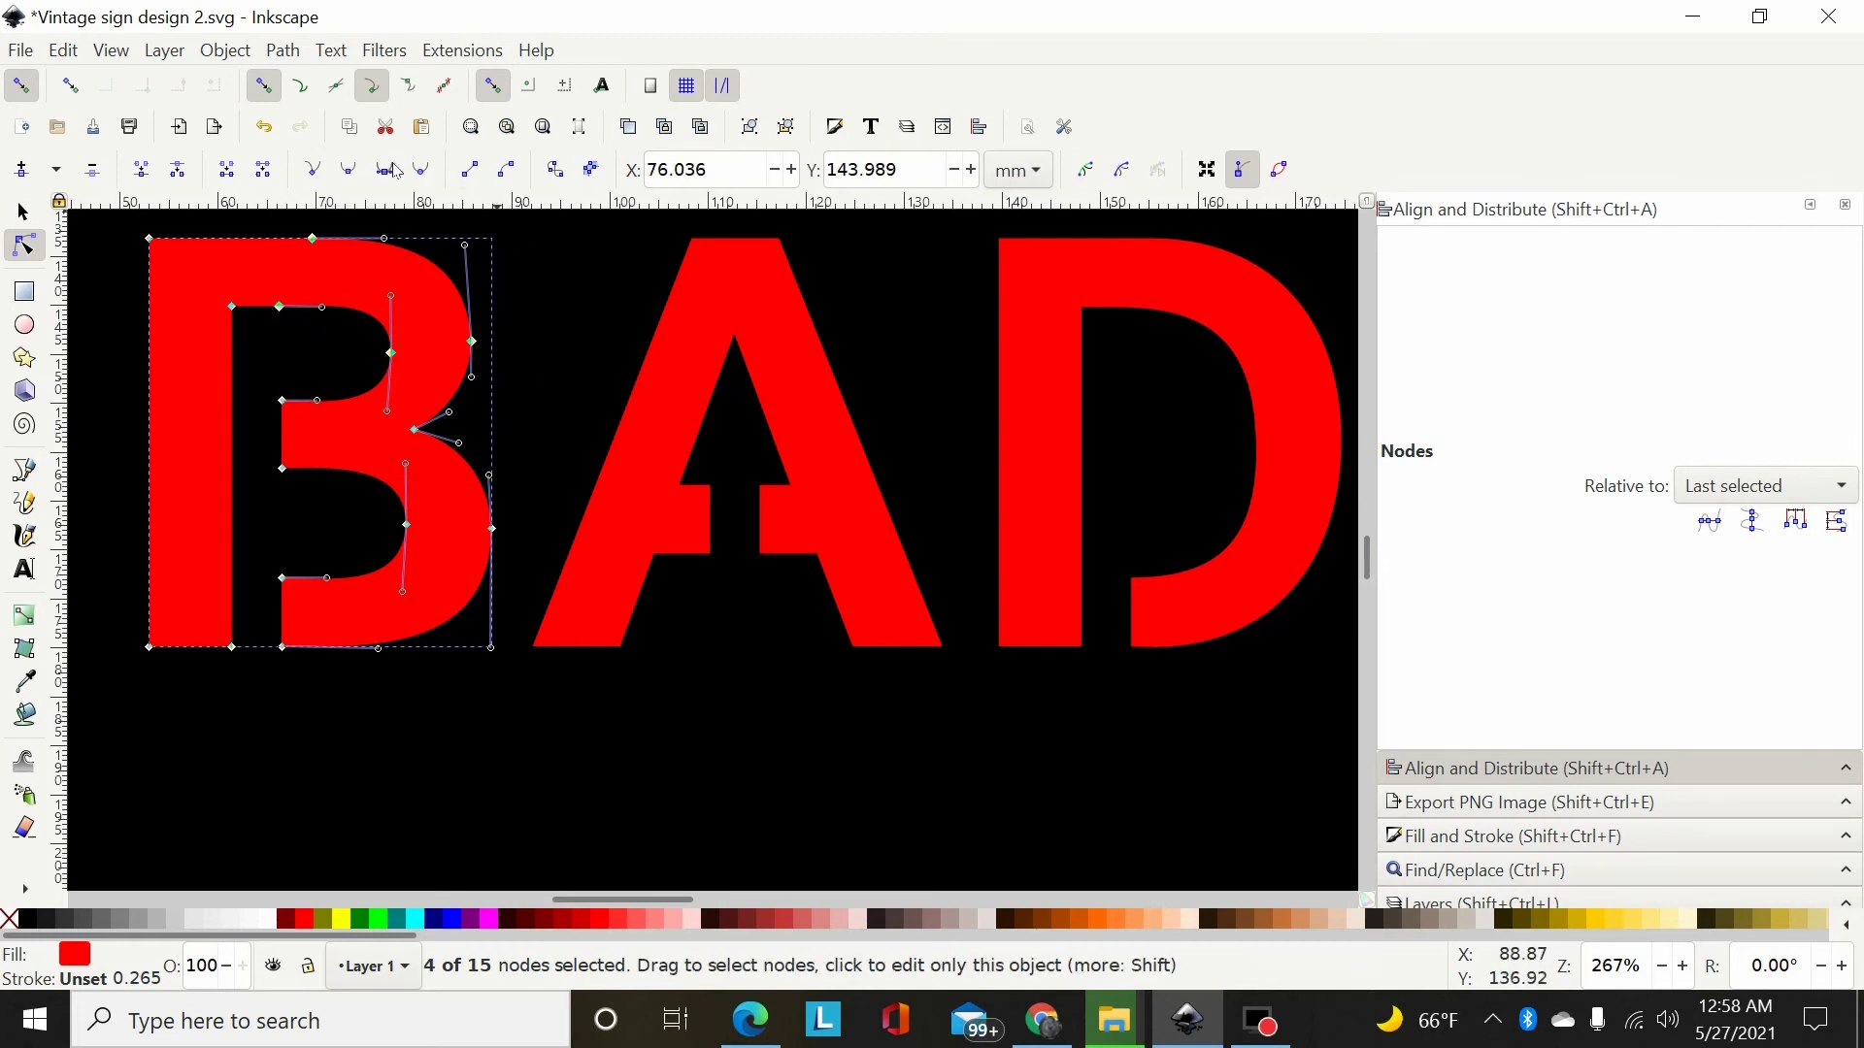
drag(515, 491, 392, 614)
click(347, 169)
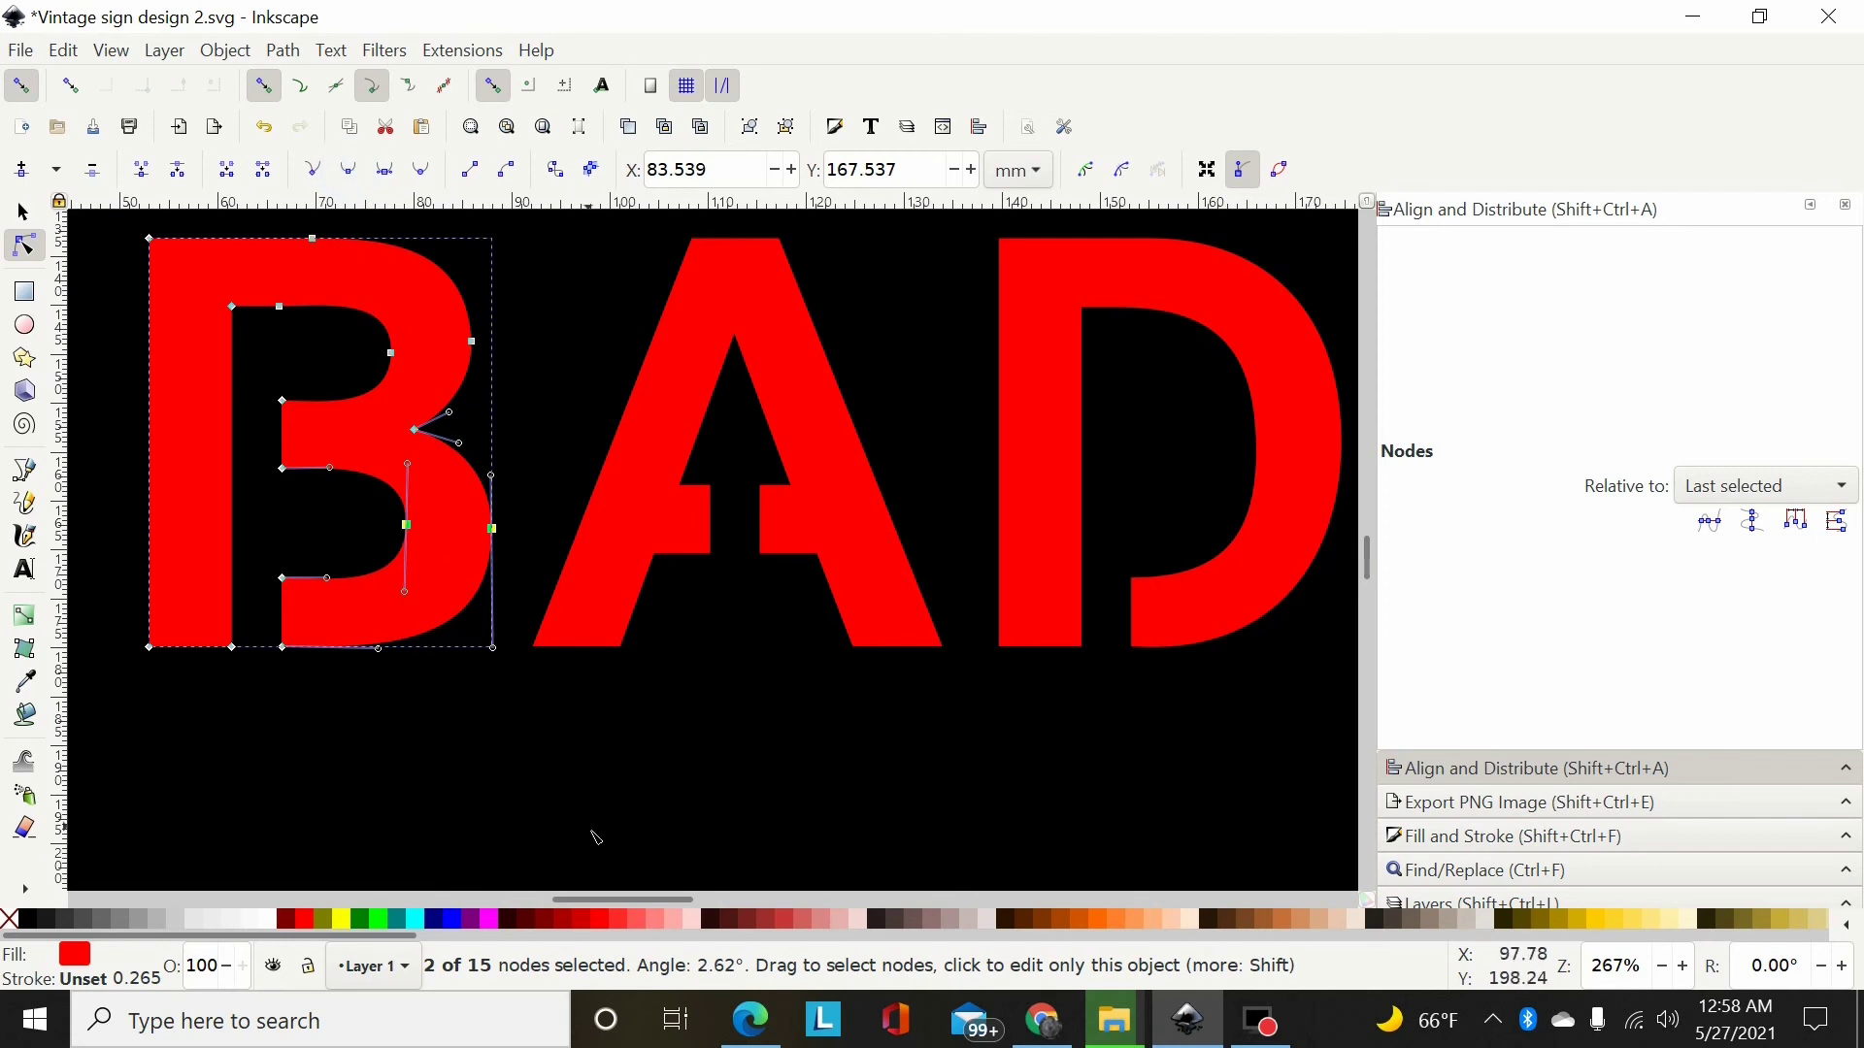
Delete the extra nodes from the inner and outer curves of the O's right half
drag(619, 901, 782, 900)
click(859, 631)
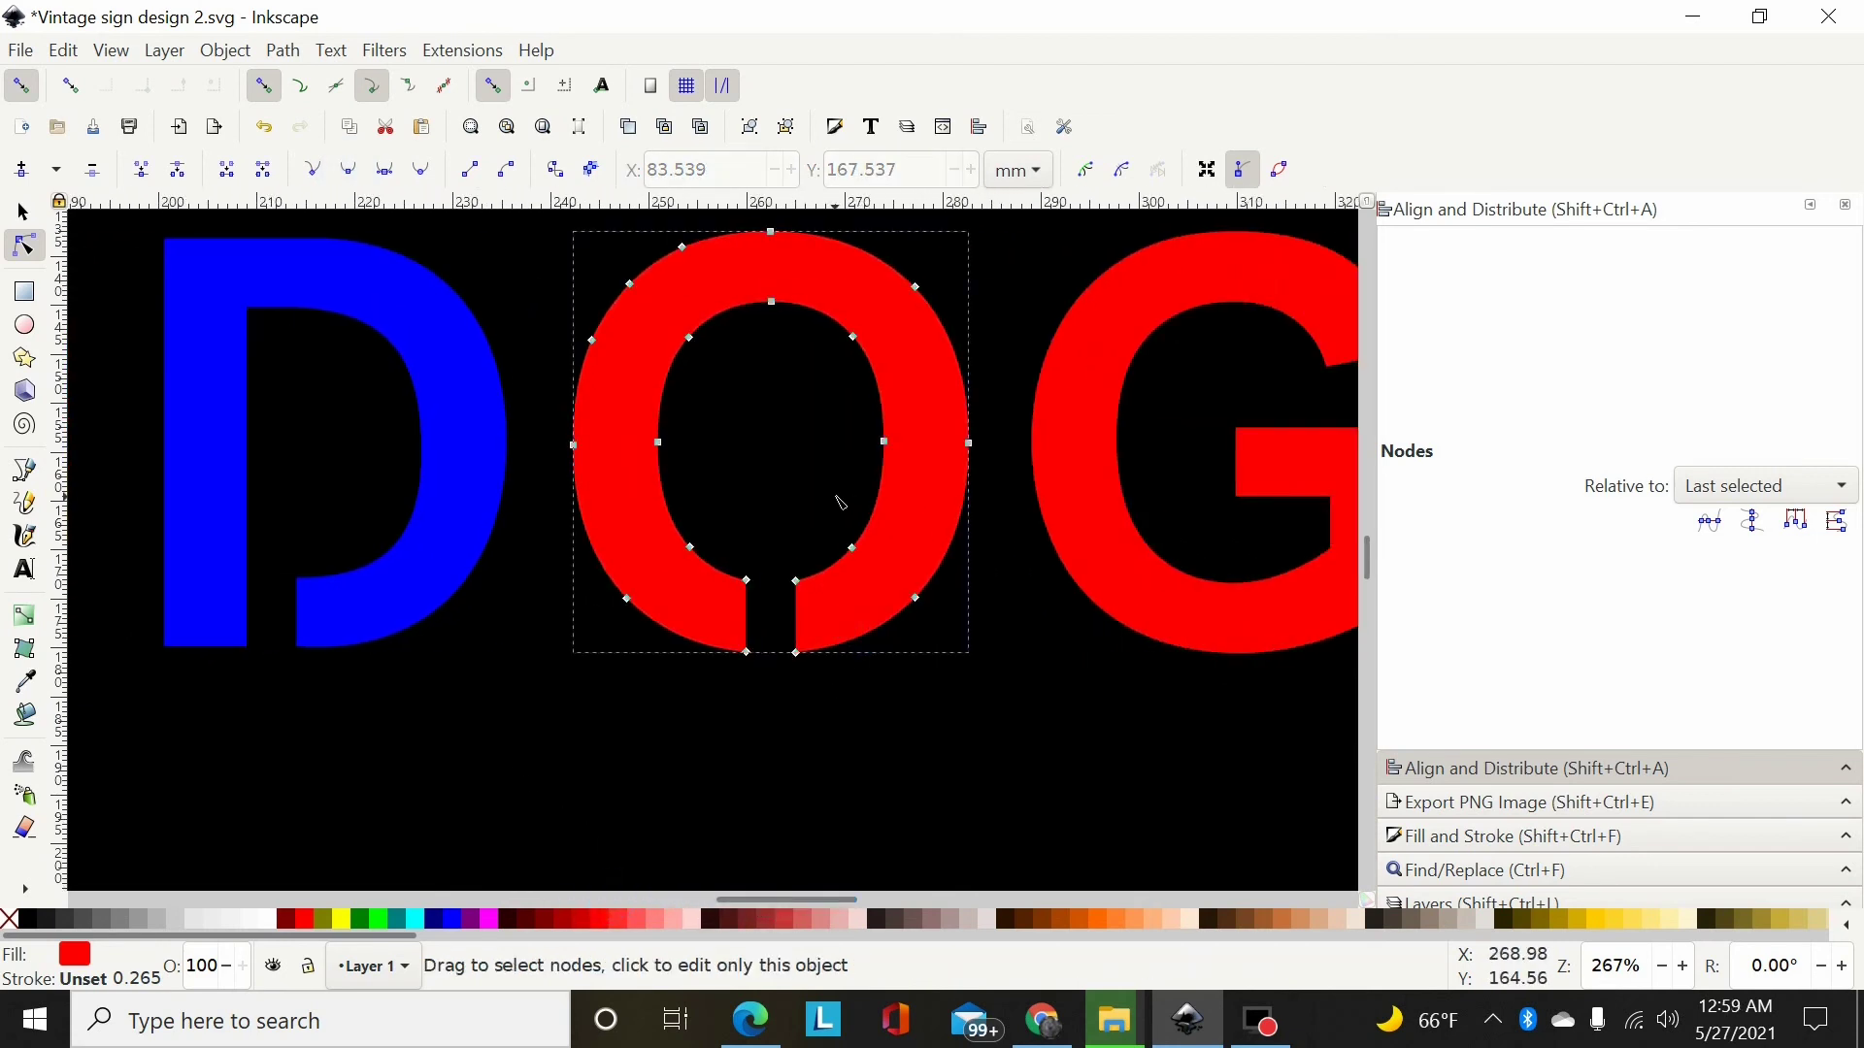
drag(828, 483, 961, 639)
click(967, 629)
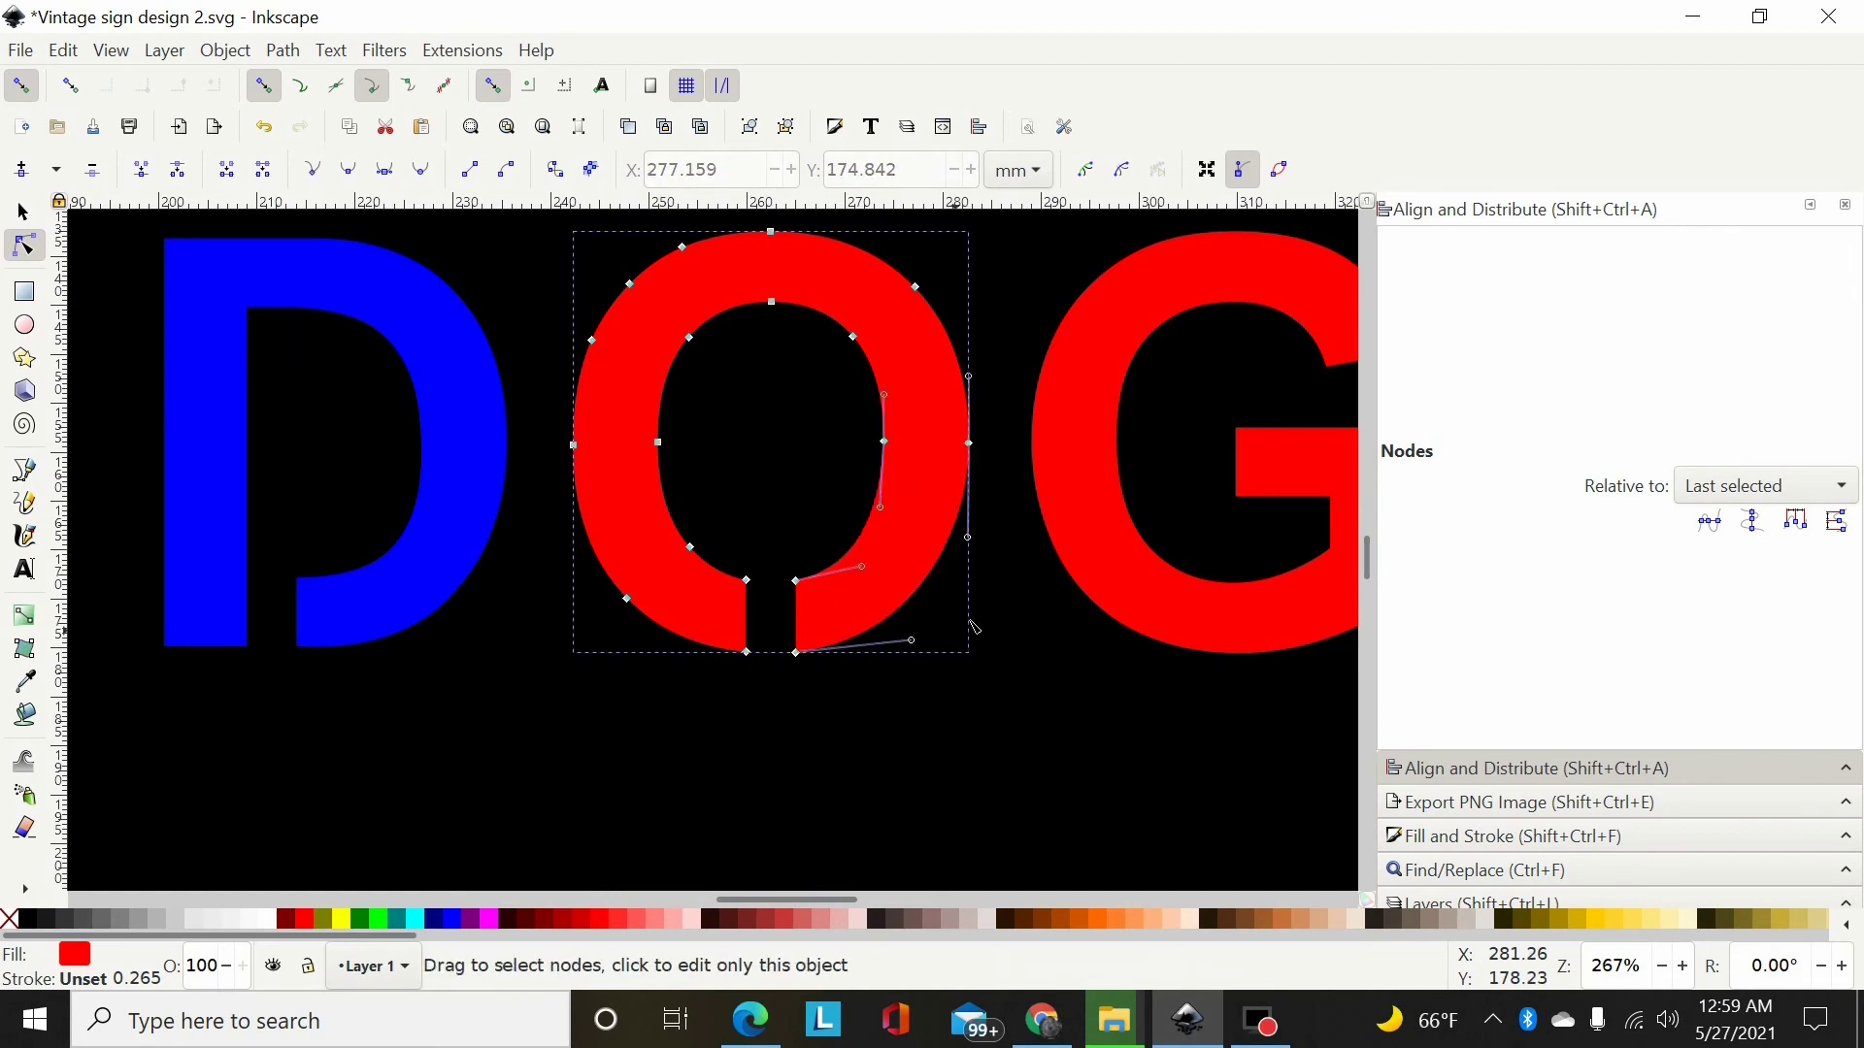
scroll(1012, 449, up, 2)
drag(986, 318, 836, 451)
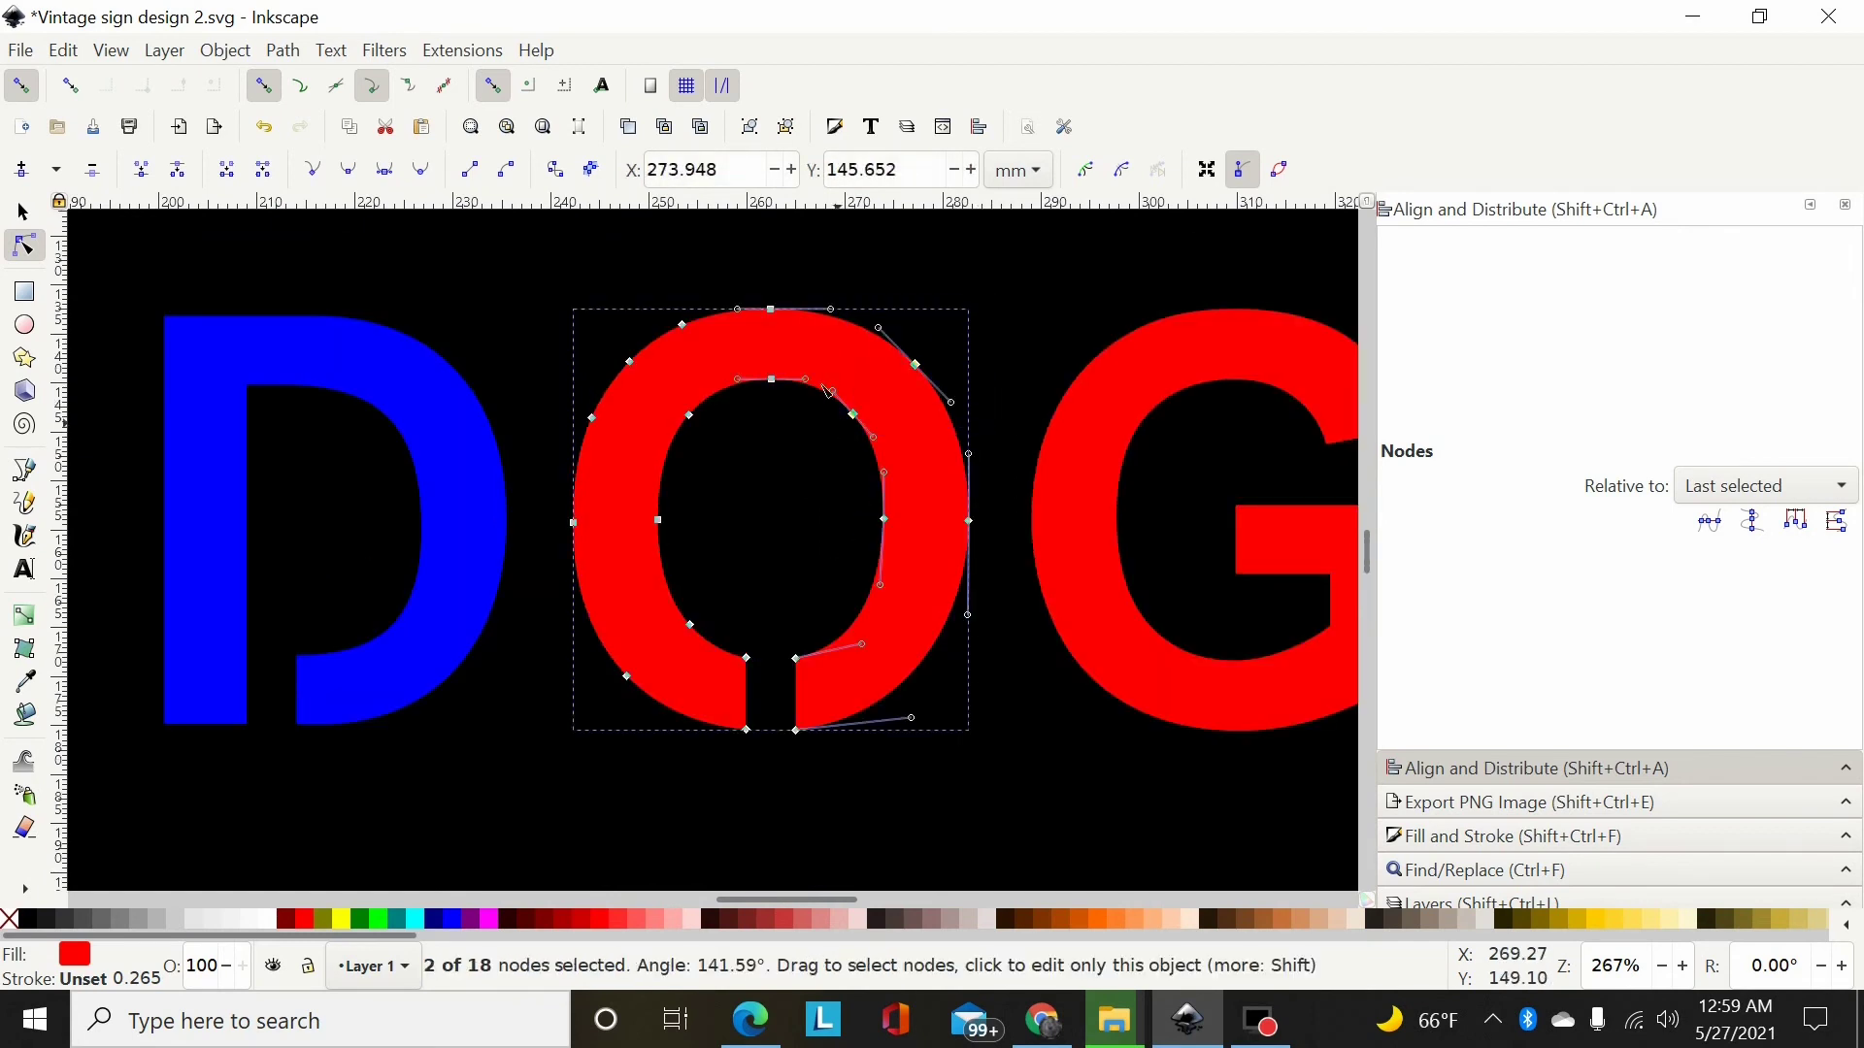
key(Delete)
Delete the extra nodes from the O's left half and select its six remaining curve nodes
drag(757, 272, 570, 453)
key(Delete)
drag(742, 570, 551, 759)
key(Delete)
drag(505, 244, 1029, 594)
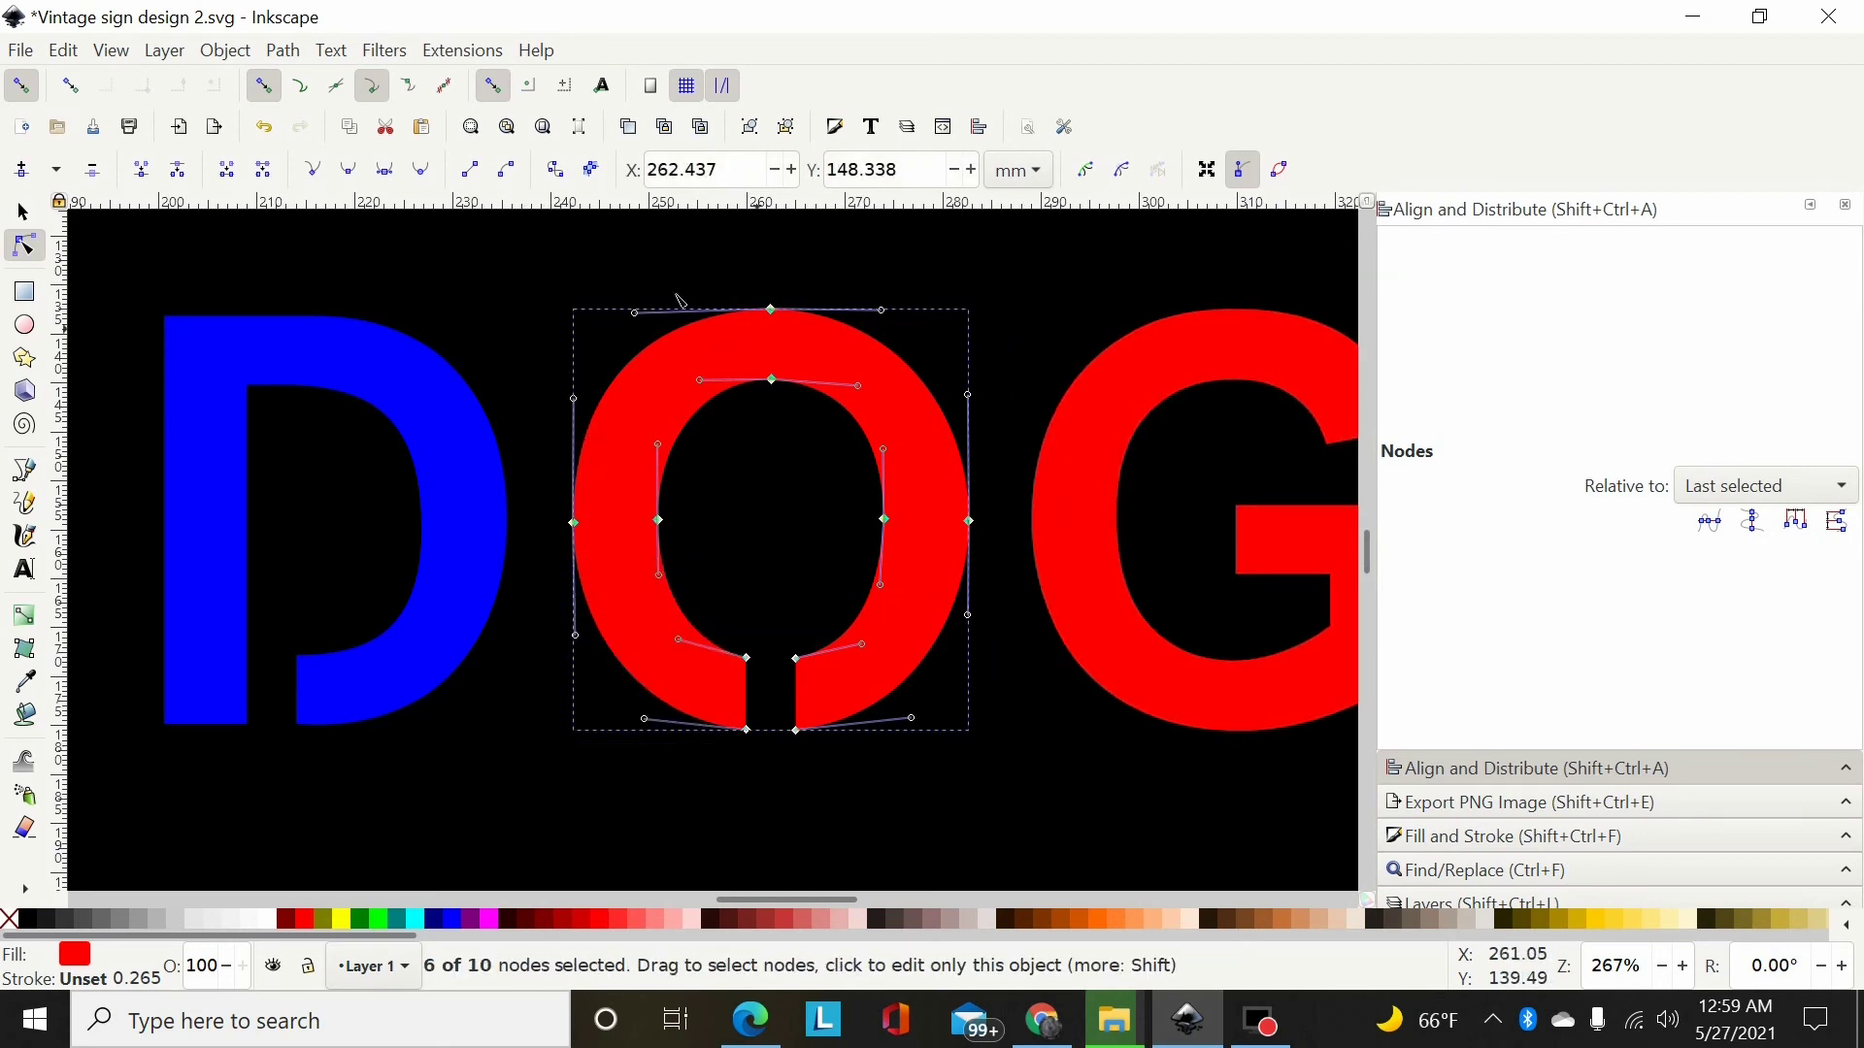
Delete the extra nodes along the inner and outer curves of the G's lower half
drag(789, 899, 846, 909)
click(861, 708)
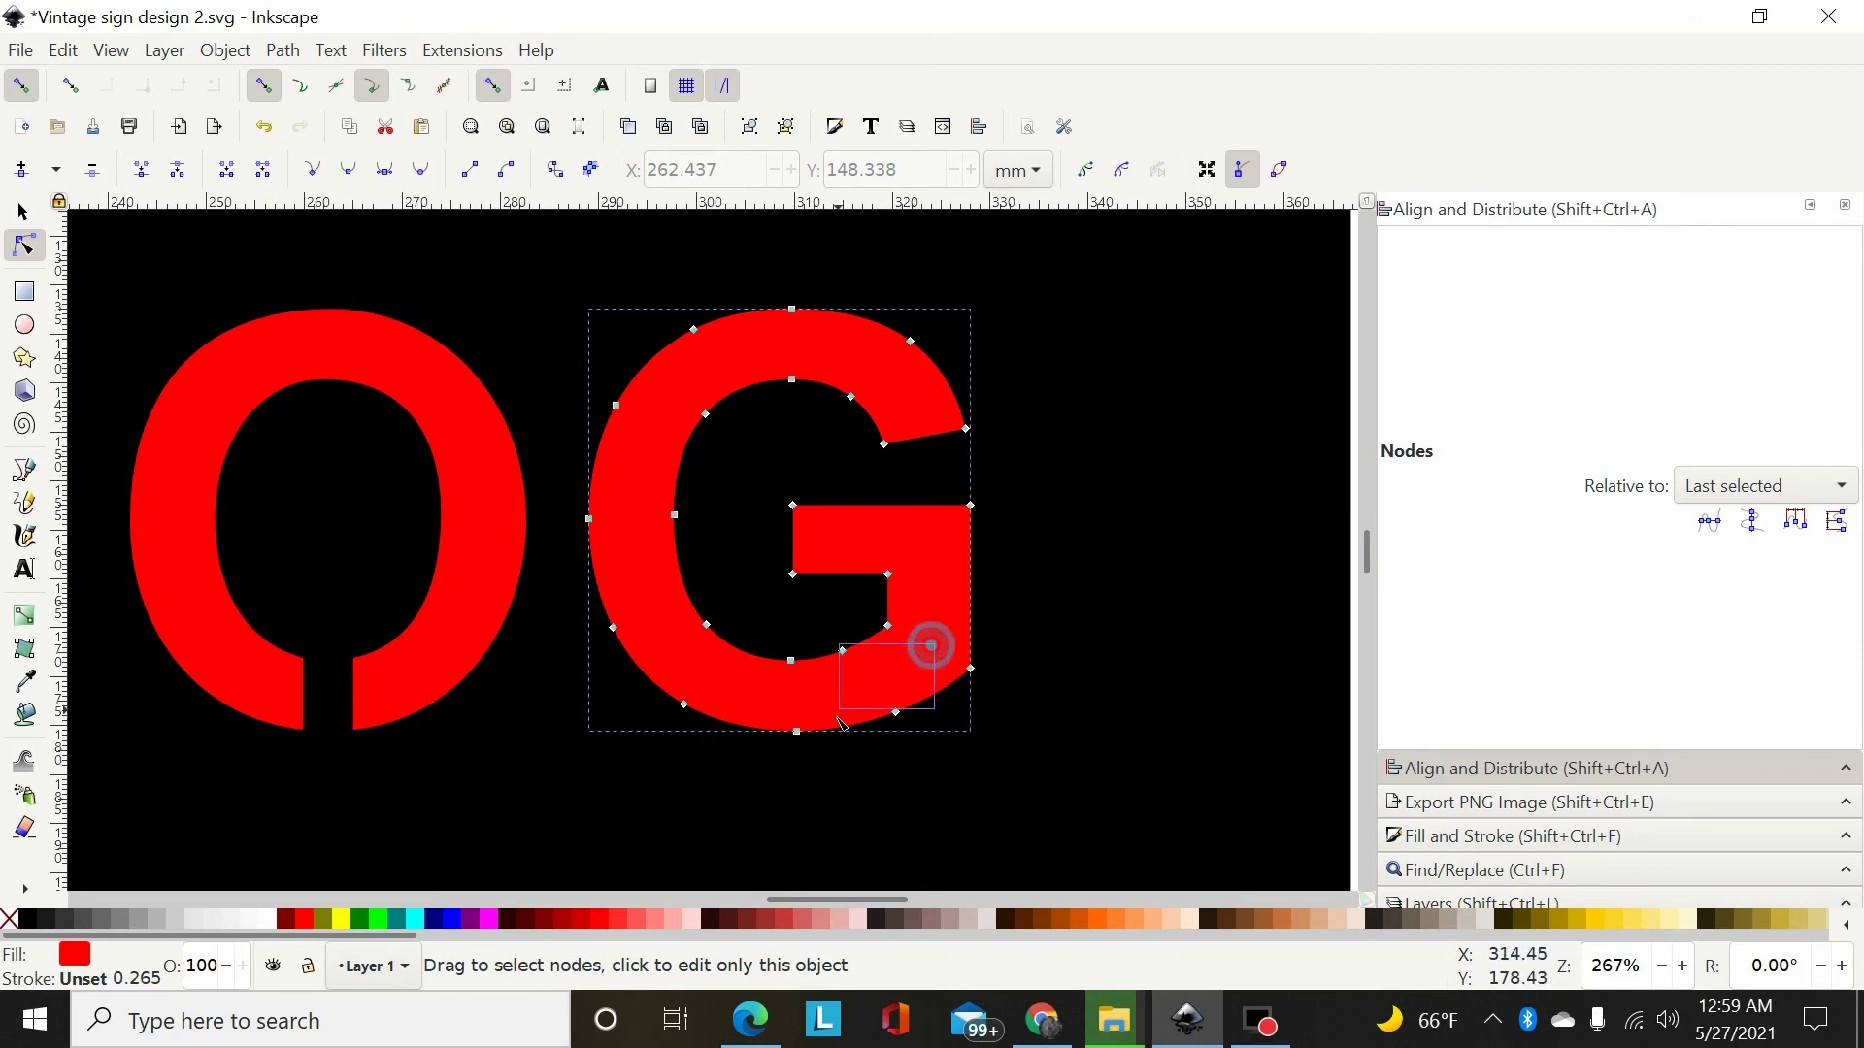
drag(932, 645, 832, 745)
key(Delete)
drag(746, 580, 582, 747)
key(Delete)
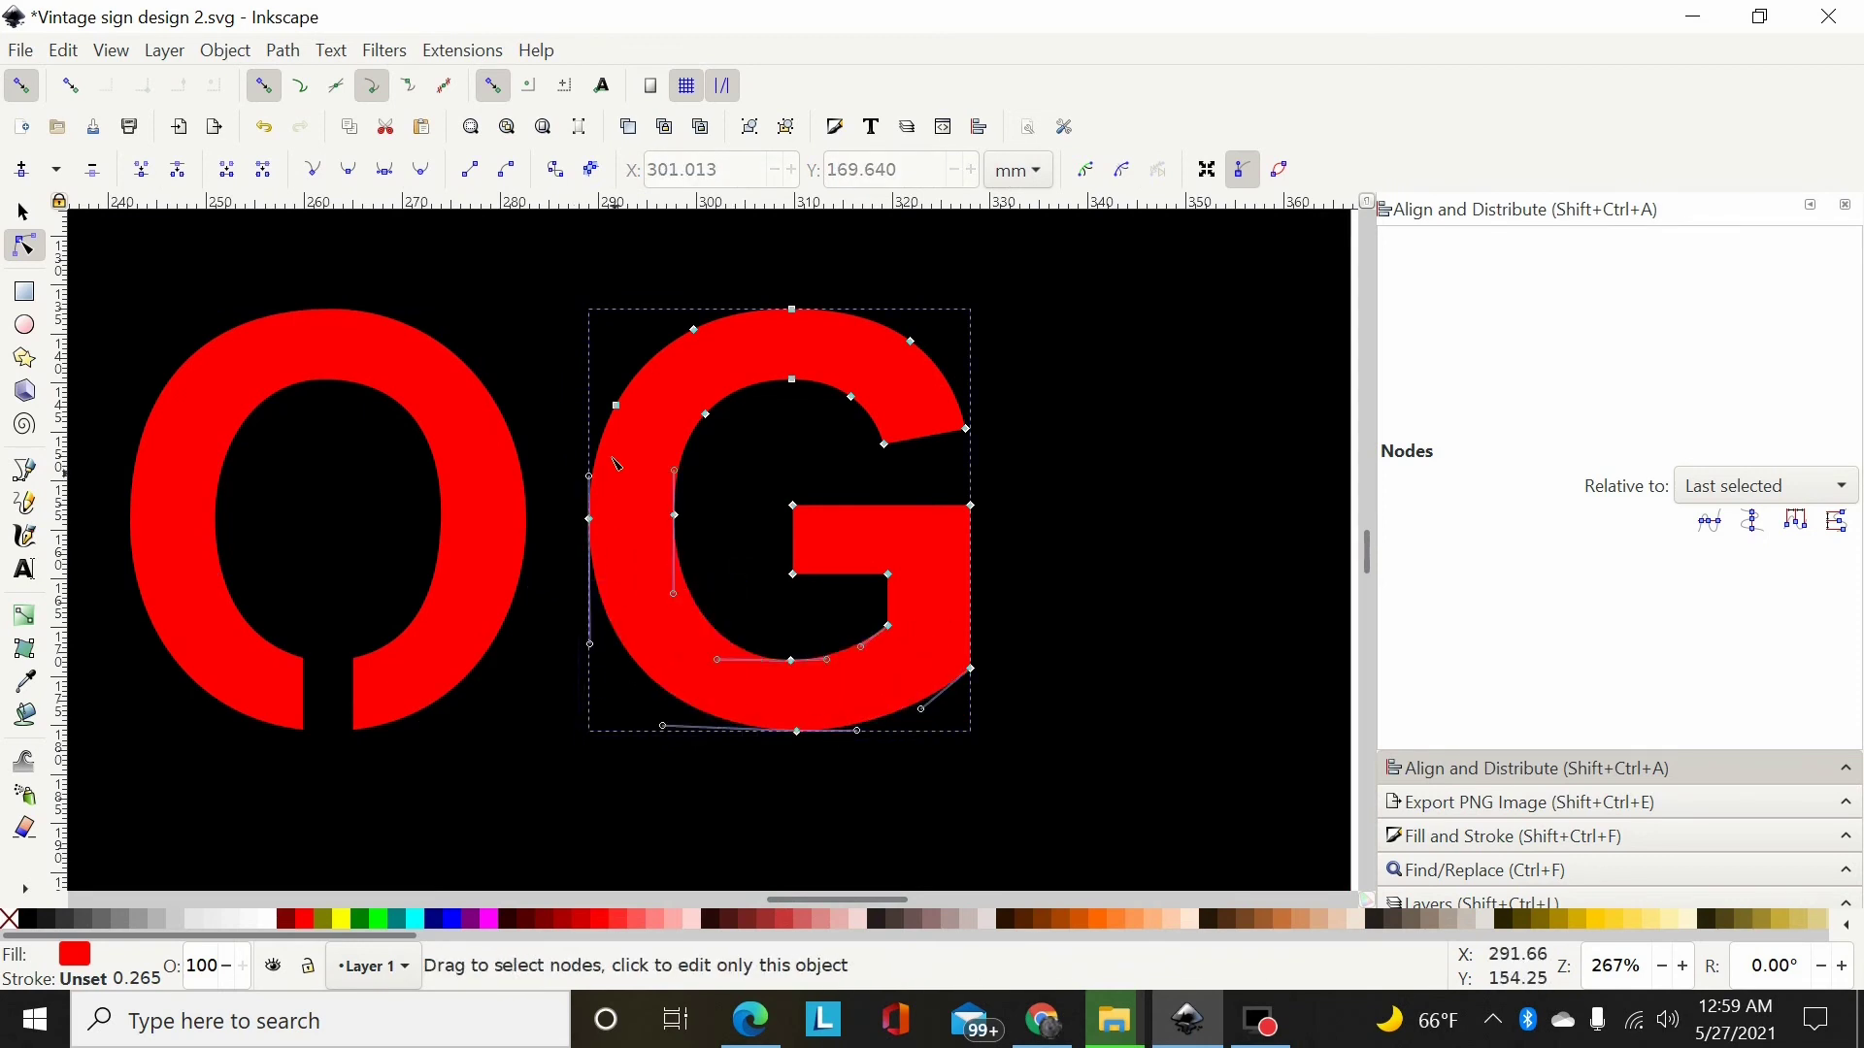
Delete the extra nodes along the inner and outer curves of the G's upper half
drag(559, 300, 740, 463)
key(Delete)
drag(947, 309, 844, 400)
key(Delete)
Make the G's curve nodes at its crown, outer side and base smooth
drag(837, 266, 666, 433)
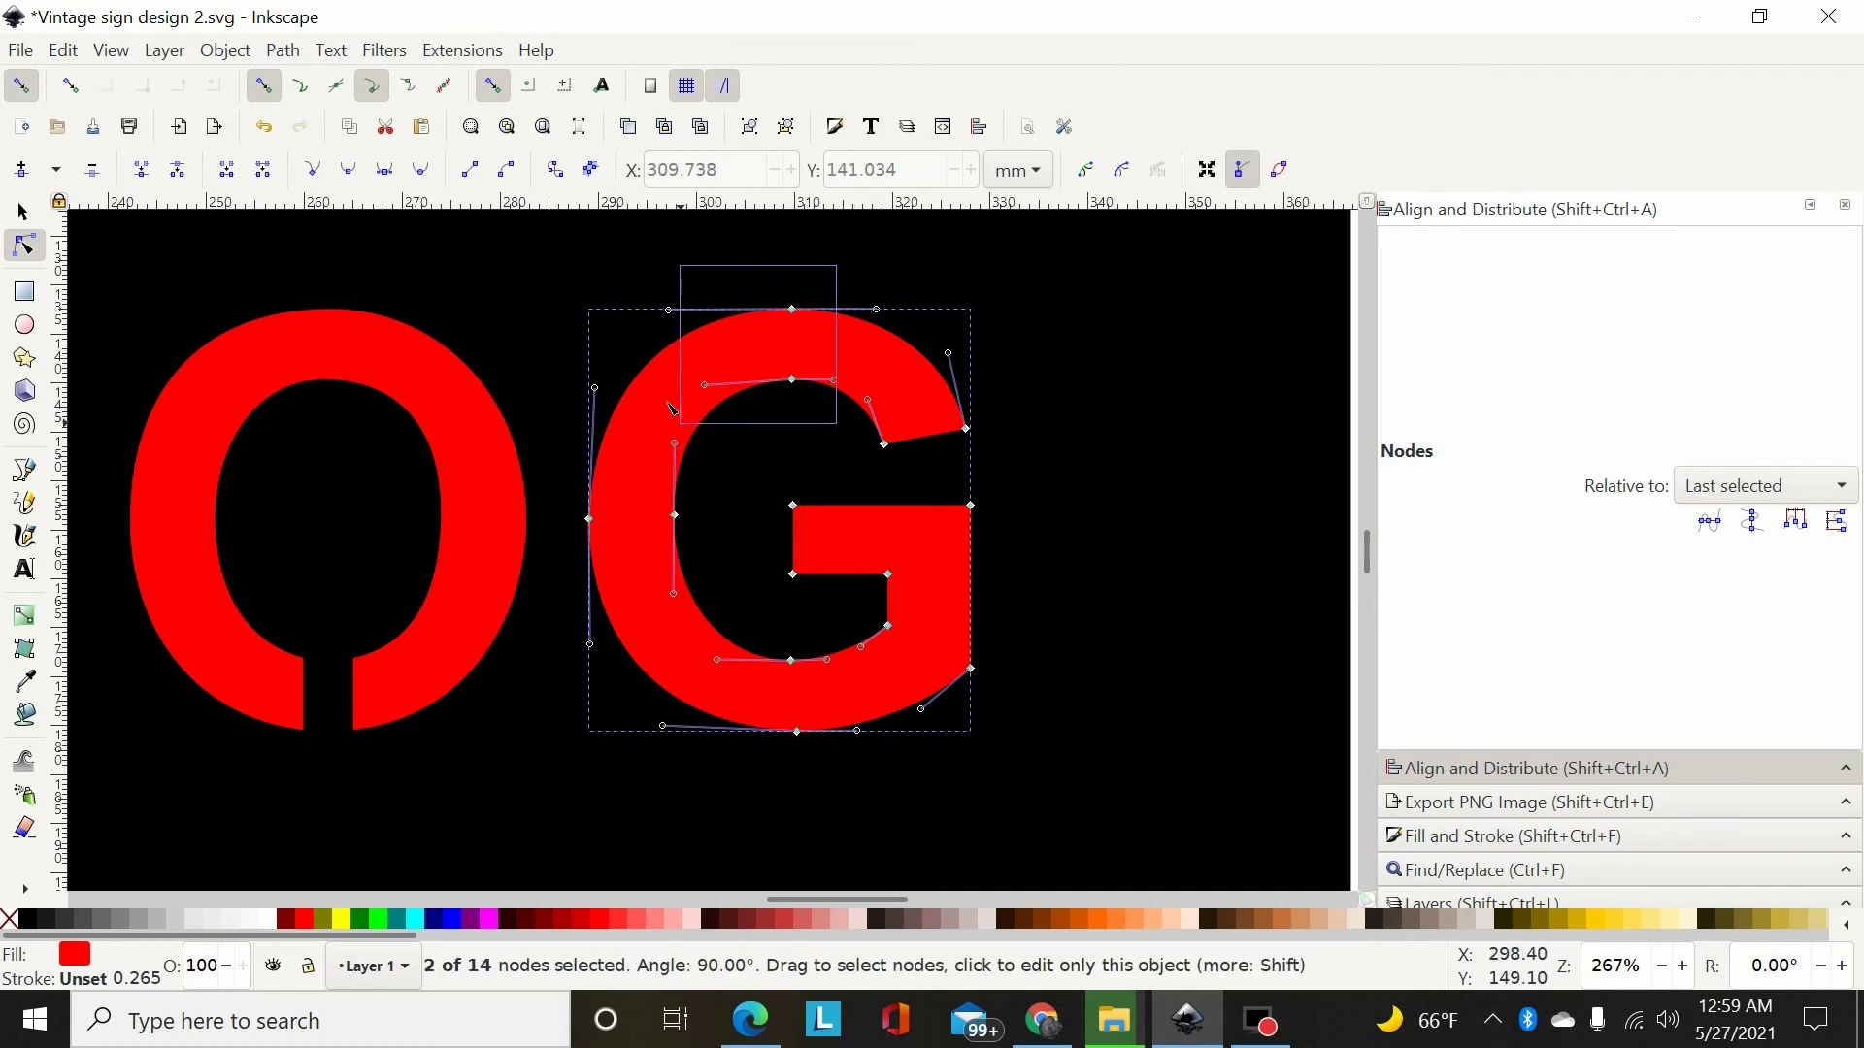
click(351, 170)
drag(499, 339, 726, 697)
click(347, 170)
drag(827, 633, 713, 793)
click(350, 171)
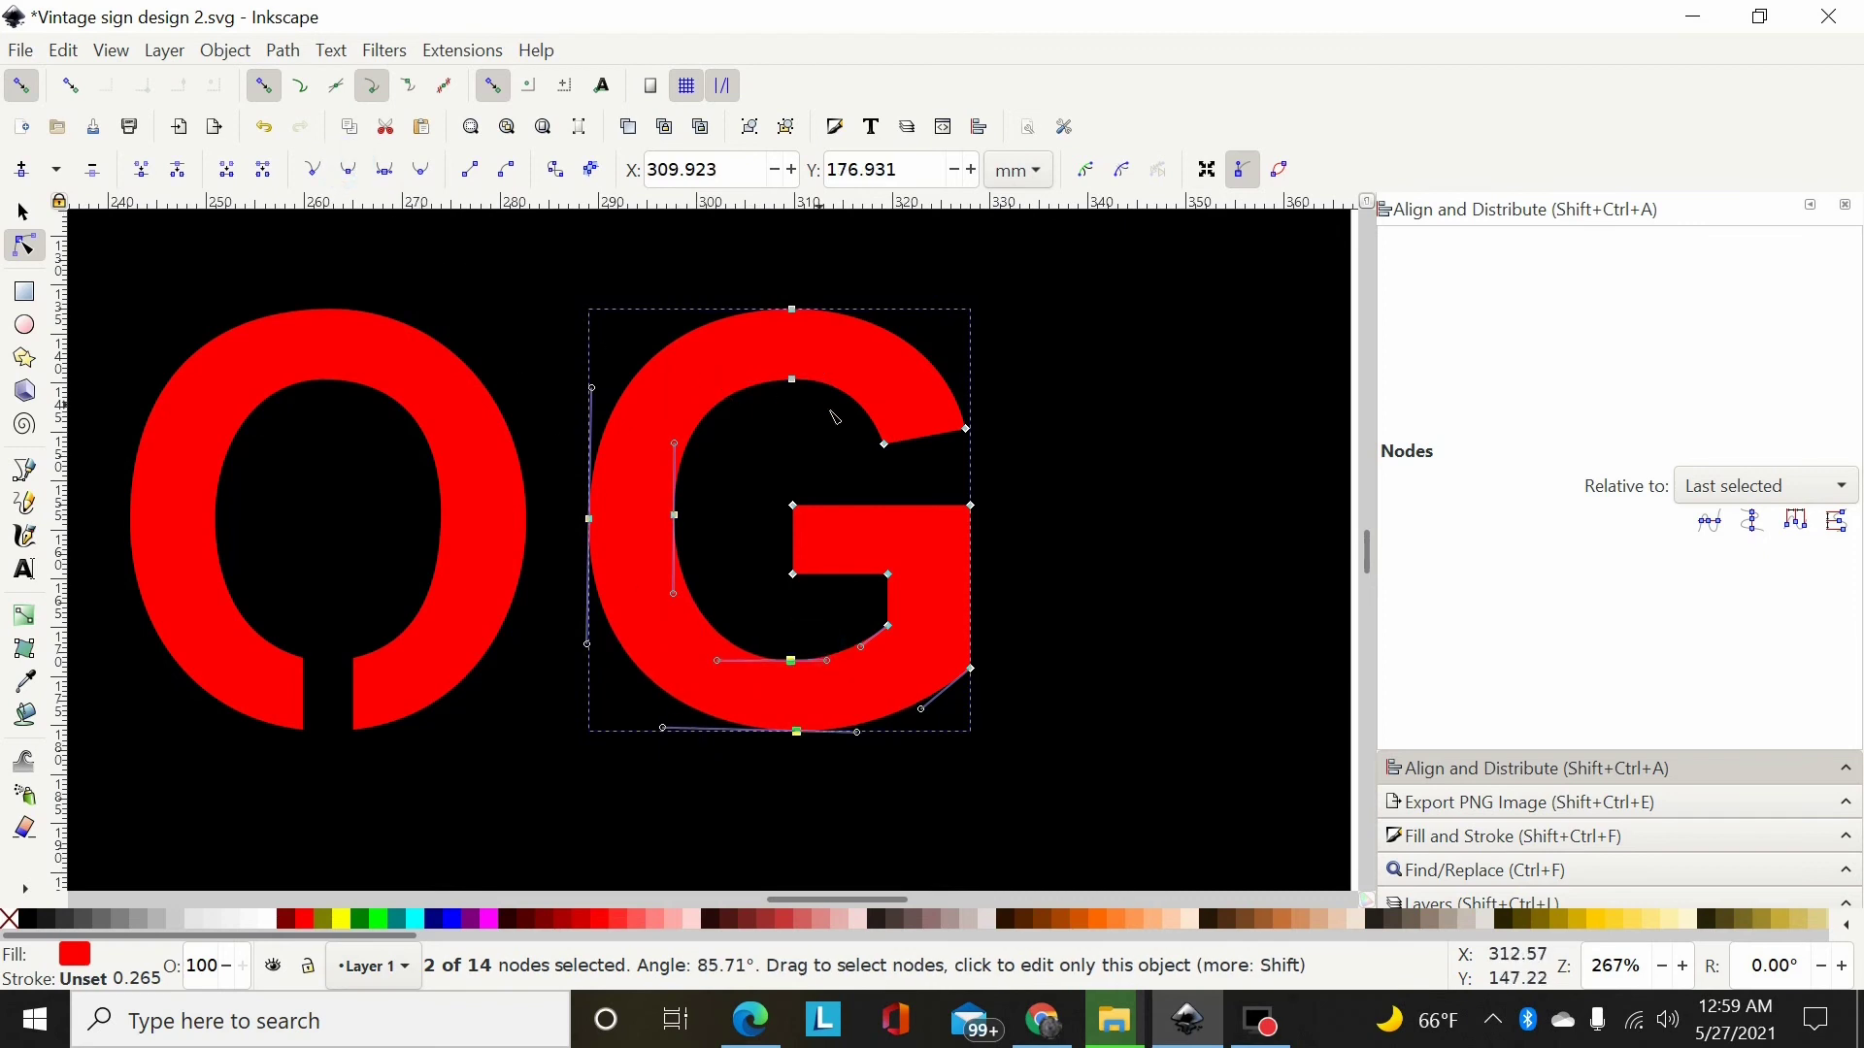
scroll(835, 417, down, 6)
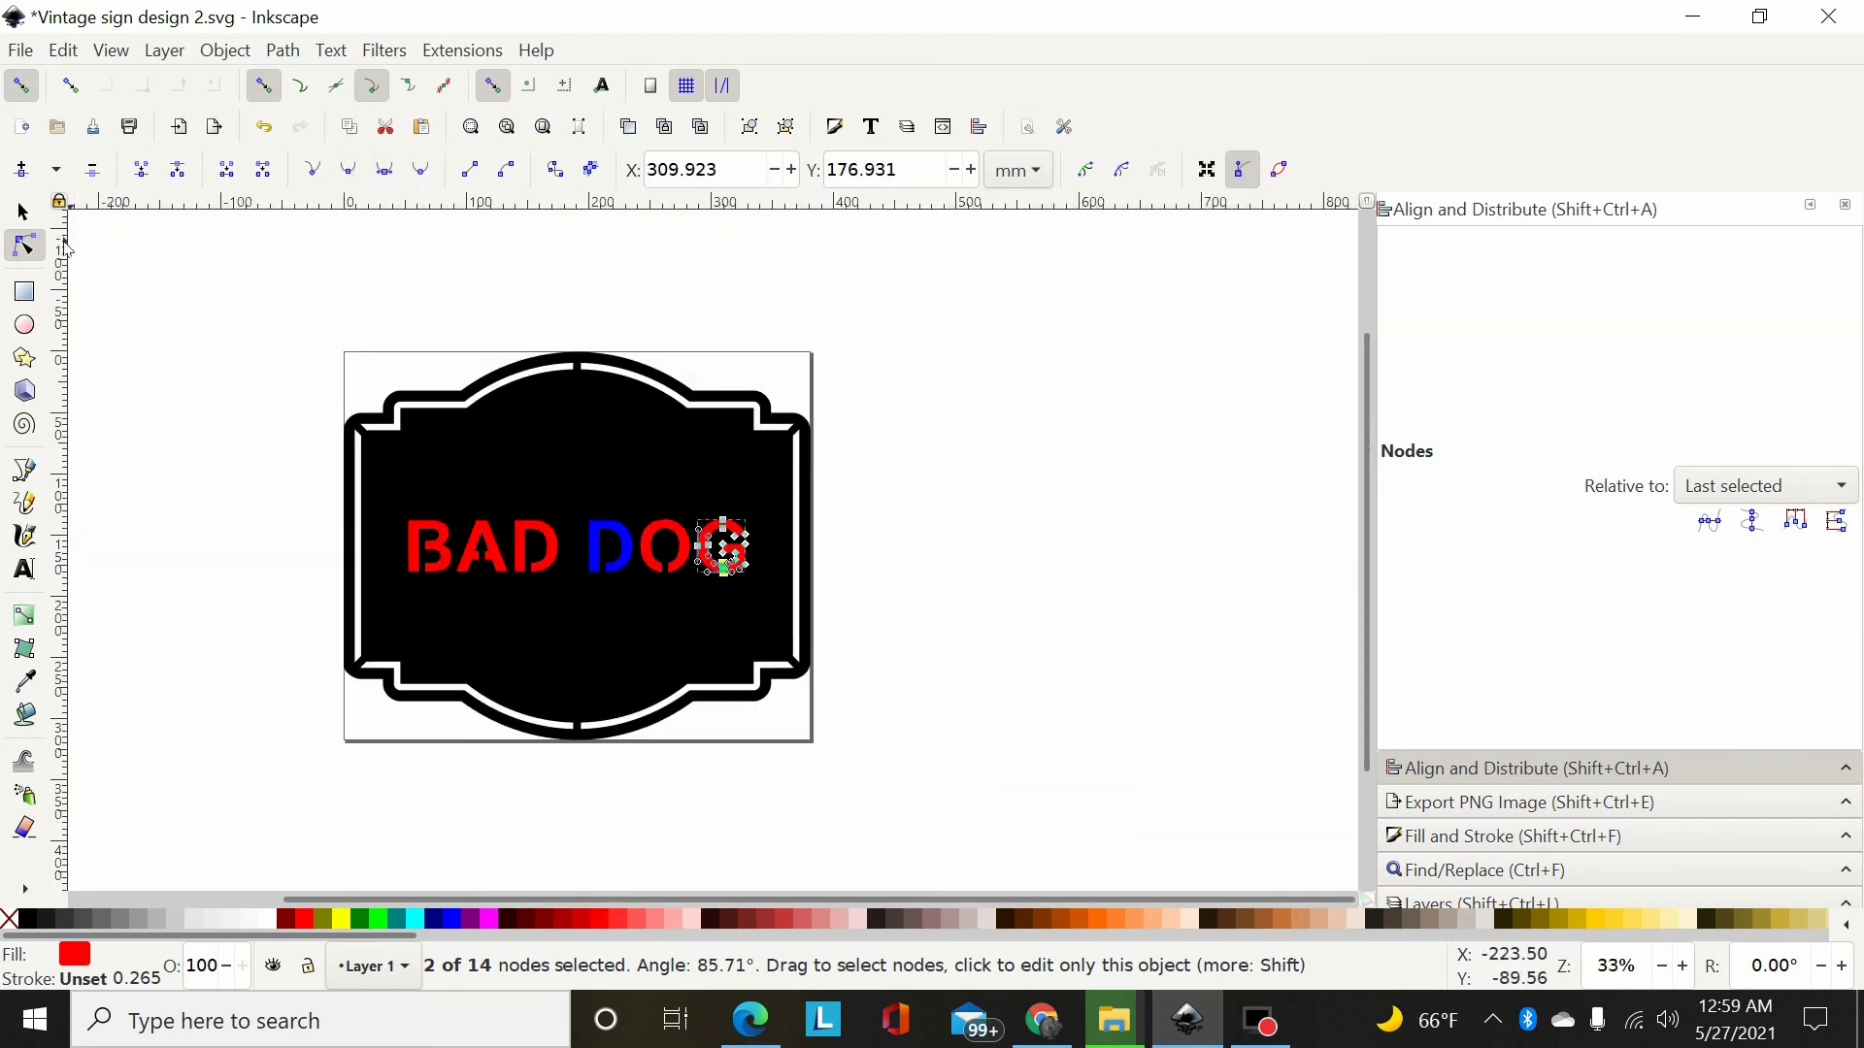
Select all the separate BAD DOG letter paths and combine them into a single path
click(23, 212)
drag(968, 472, 275, 625)
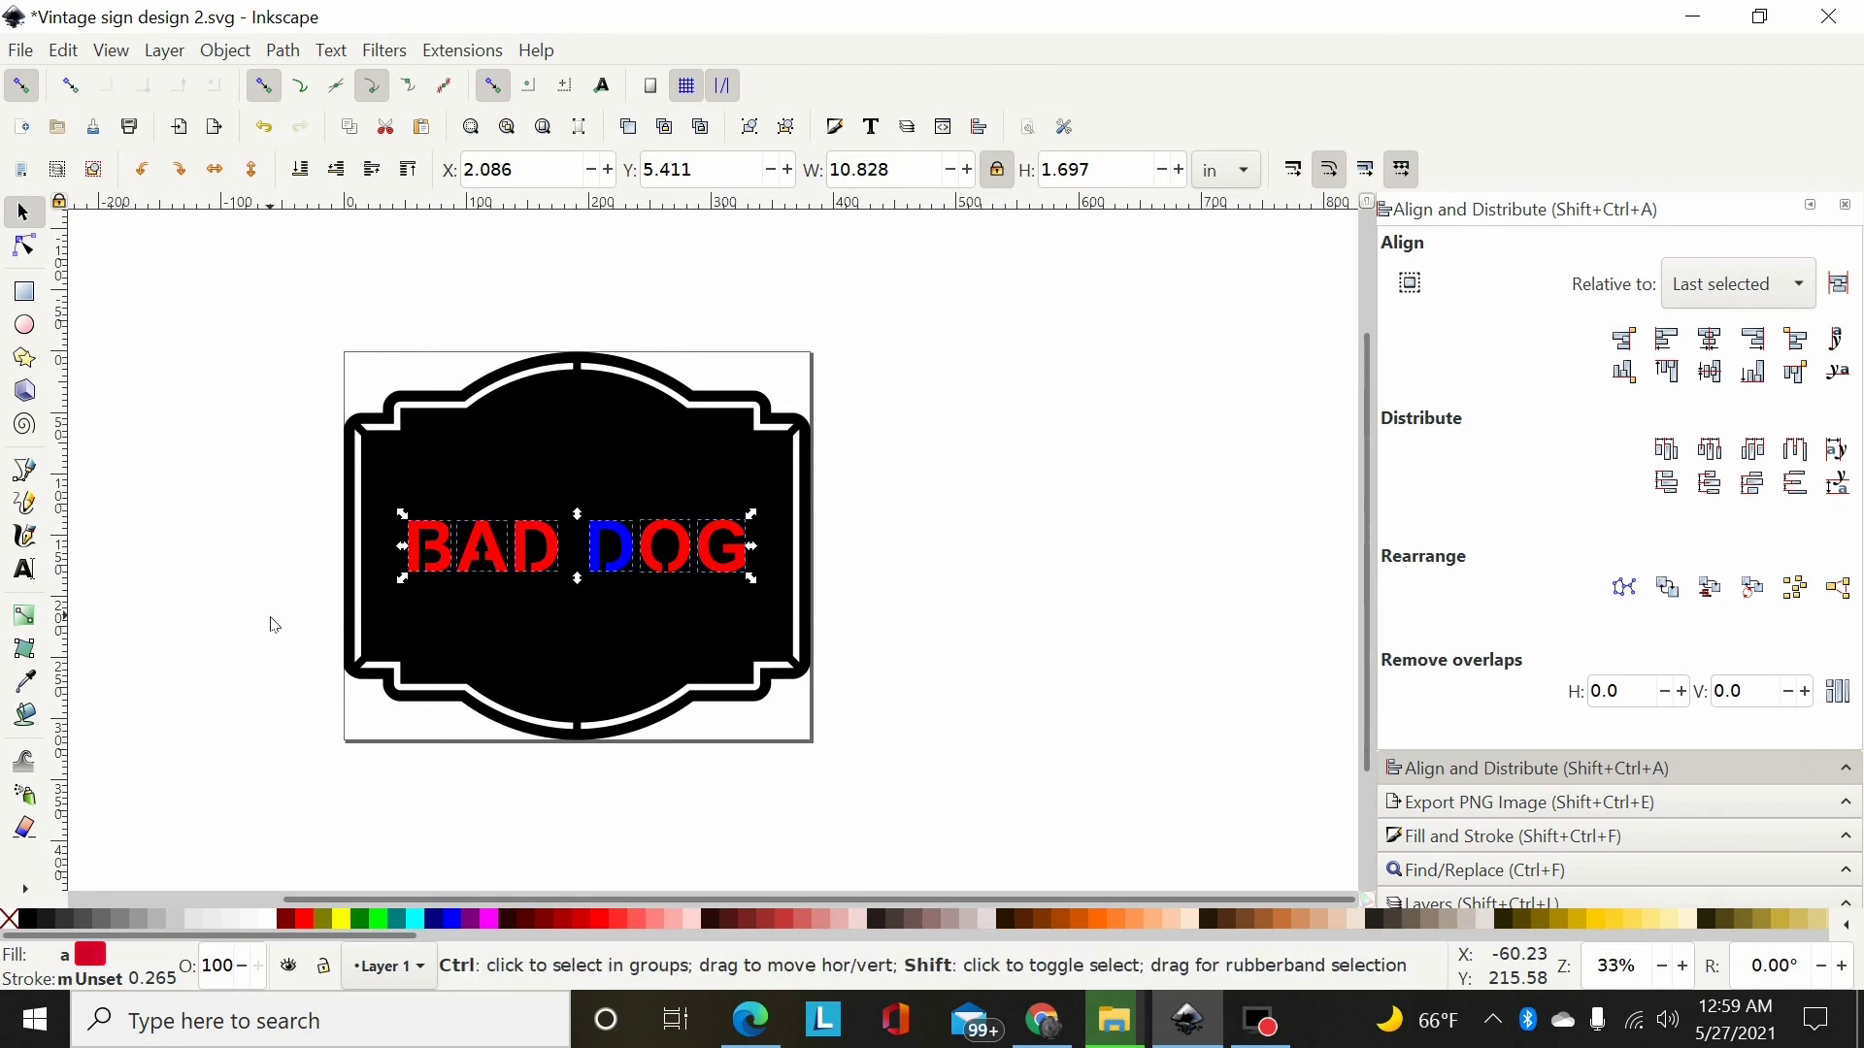
key(ctrl+k)
click(284, 50)
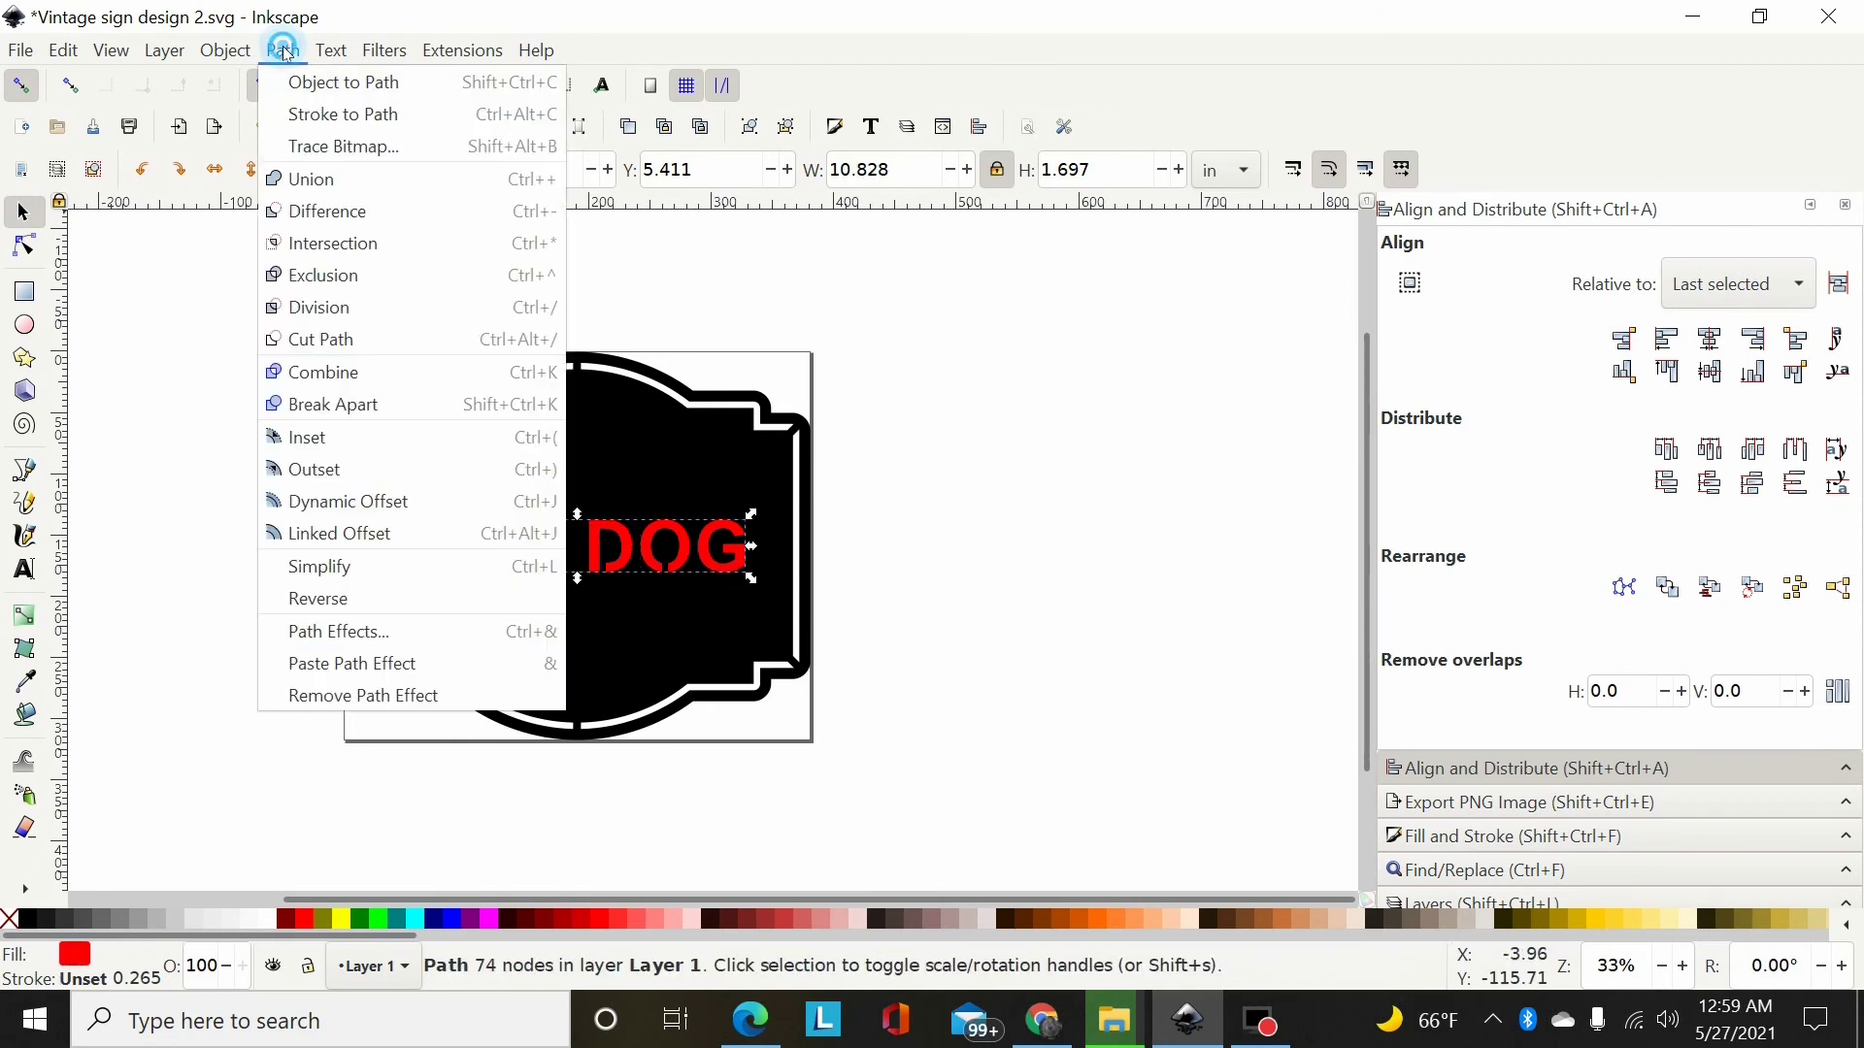
Cut the combined BAD DOG lettering out of the black sign with a Difference operation
click(988, 476)
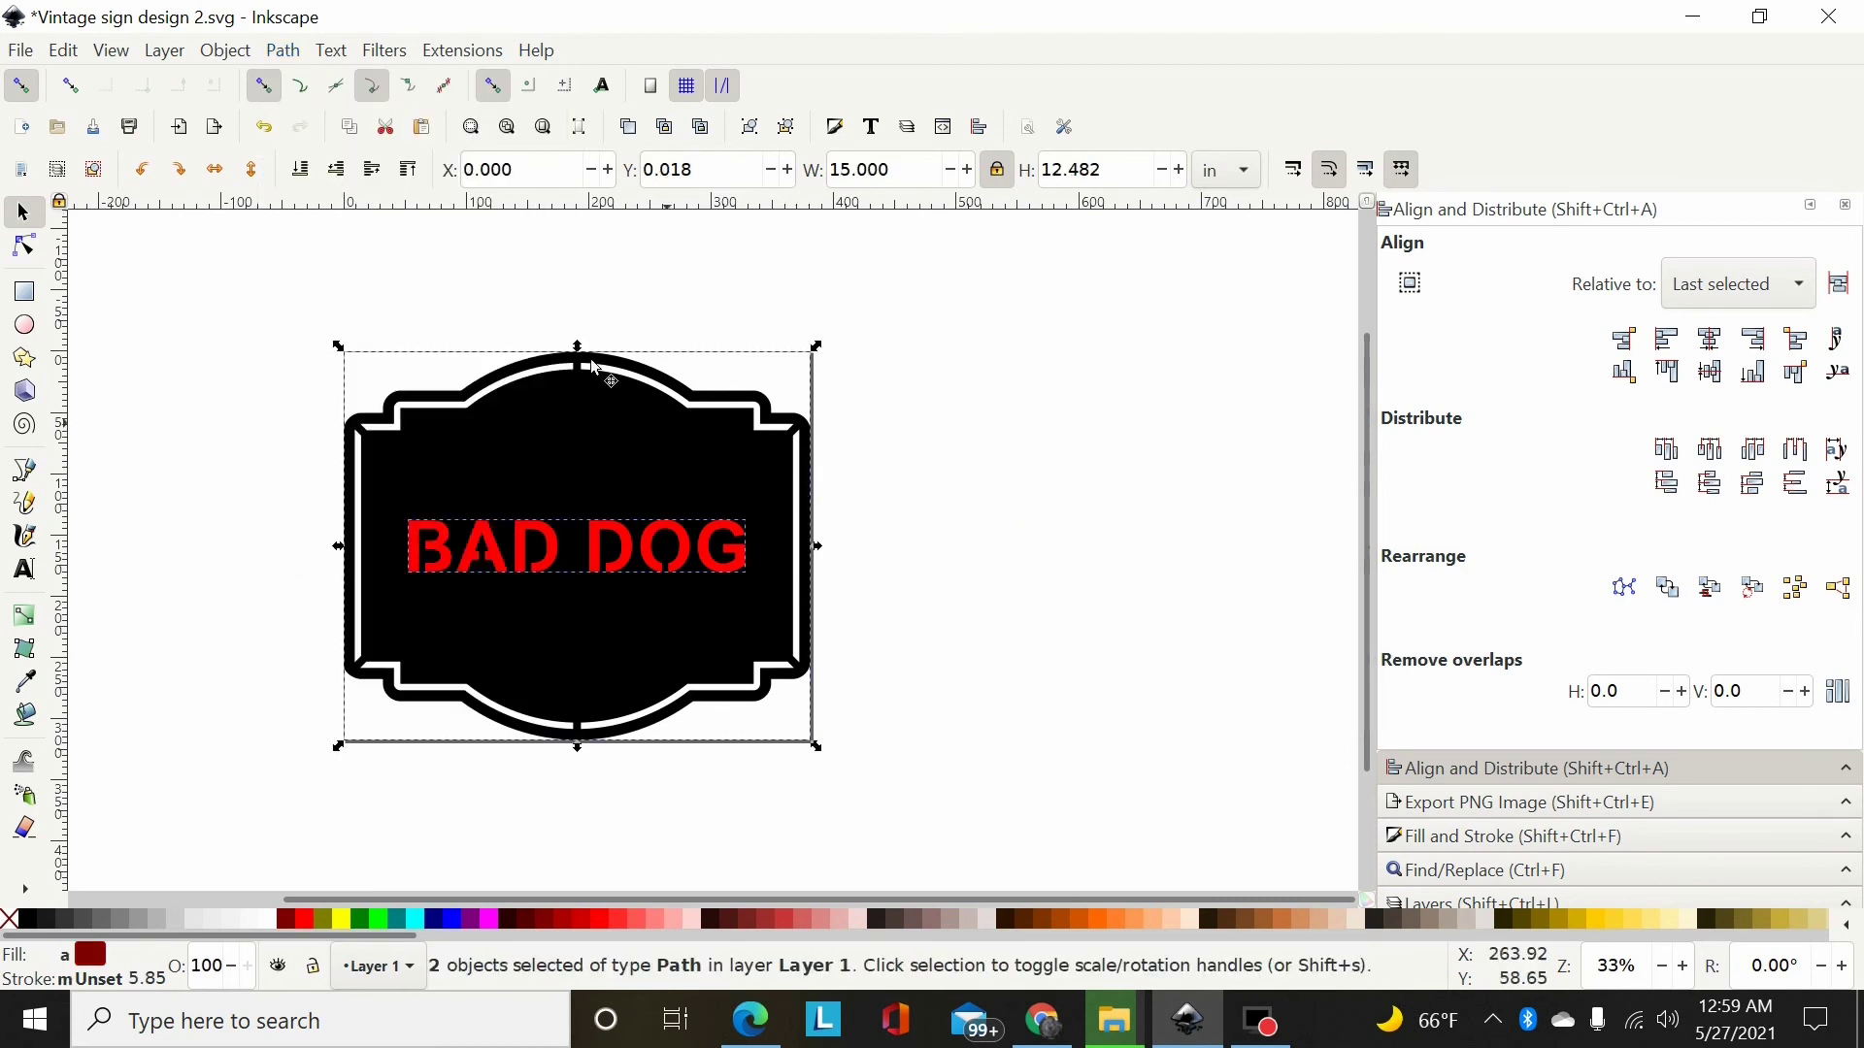
click(283, 51)
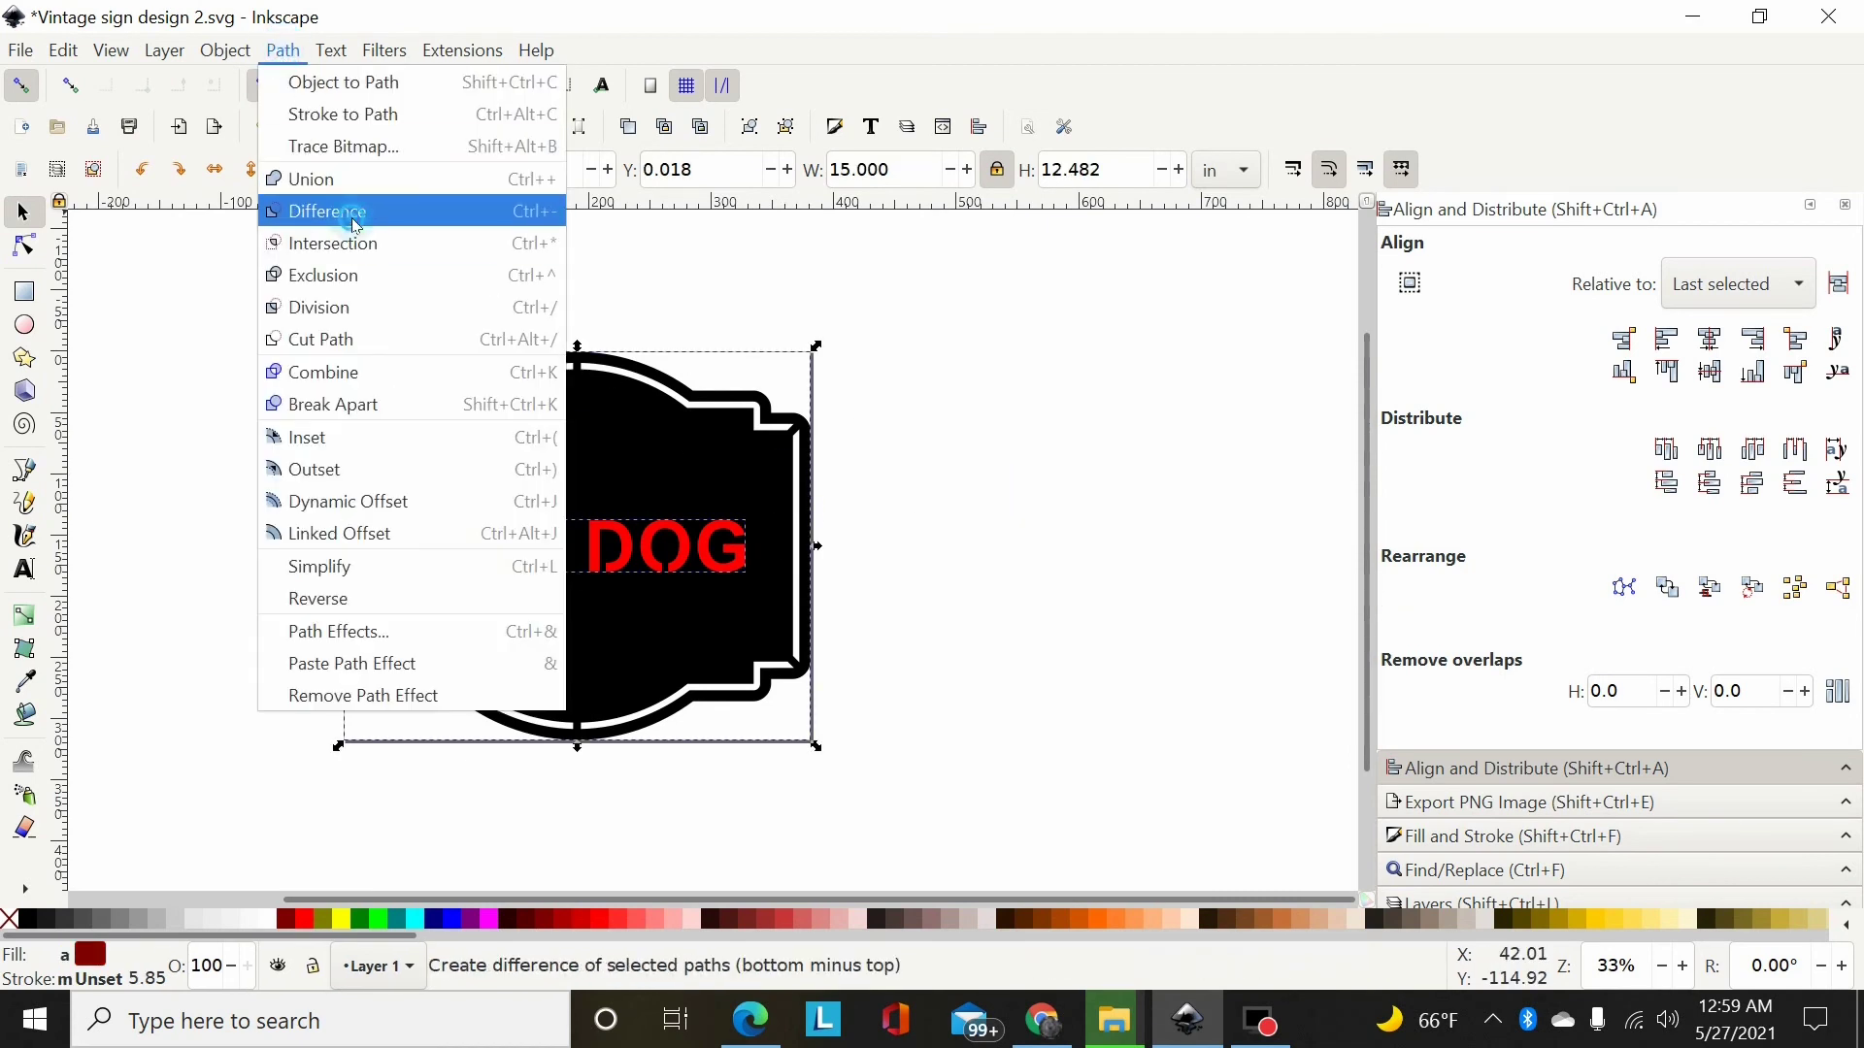
click(322, 211)
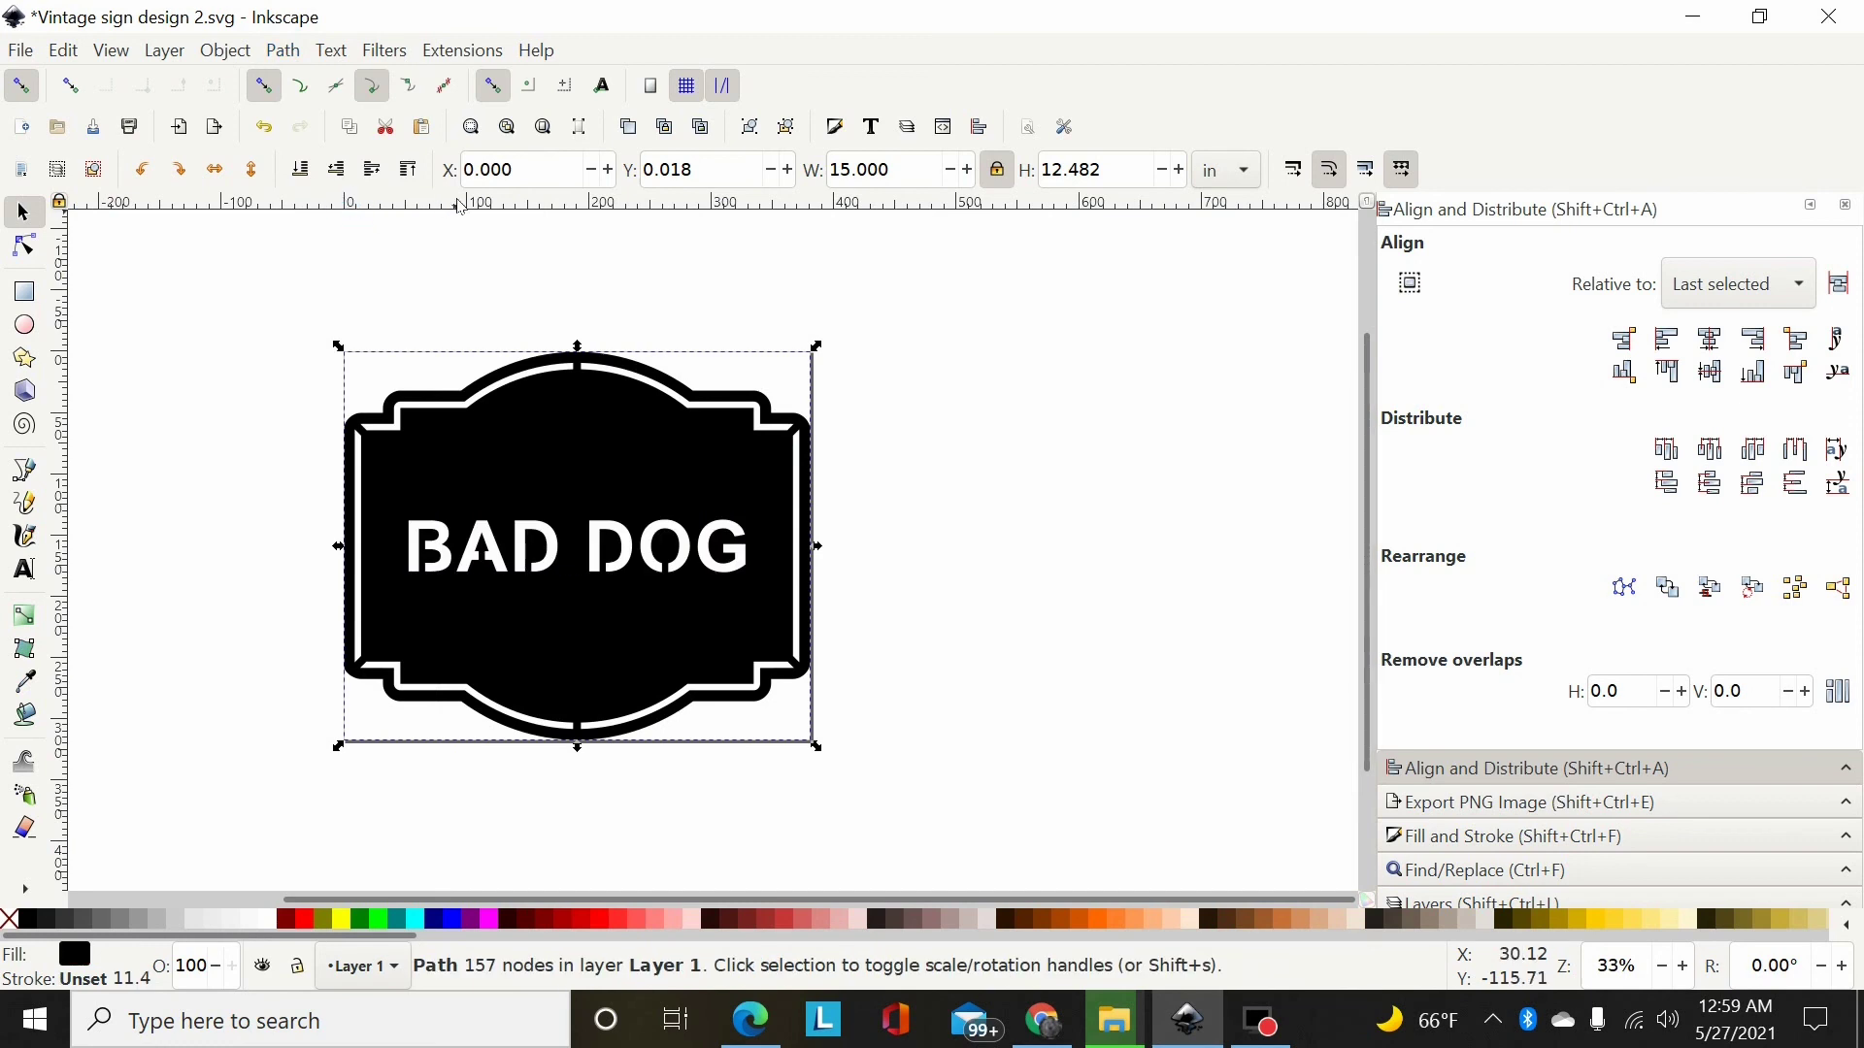
Inspect the path nodes around the cut-out DOG letters and along the sign's upper arch
key(plus)
key(plus)
key(plus)
key(plus)
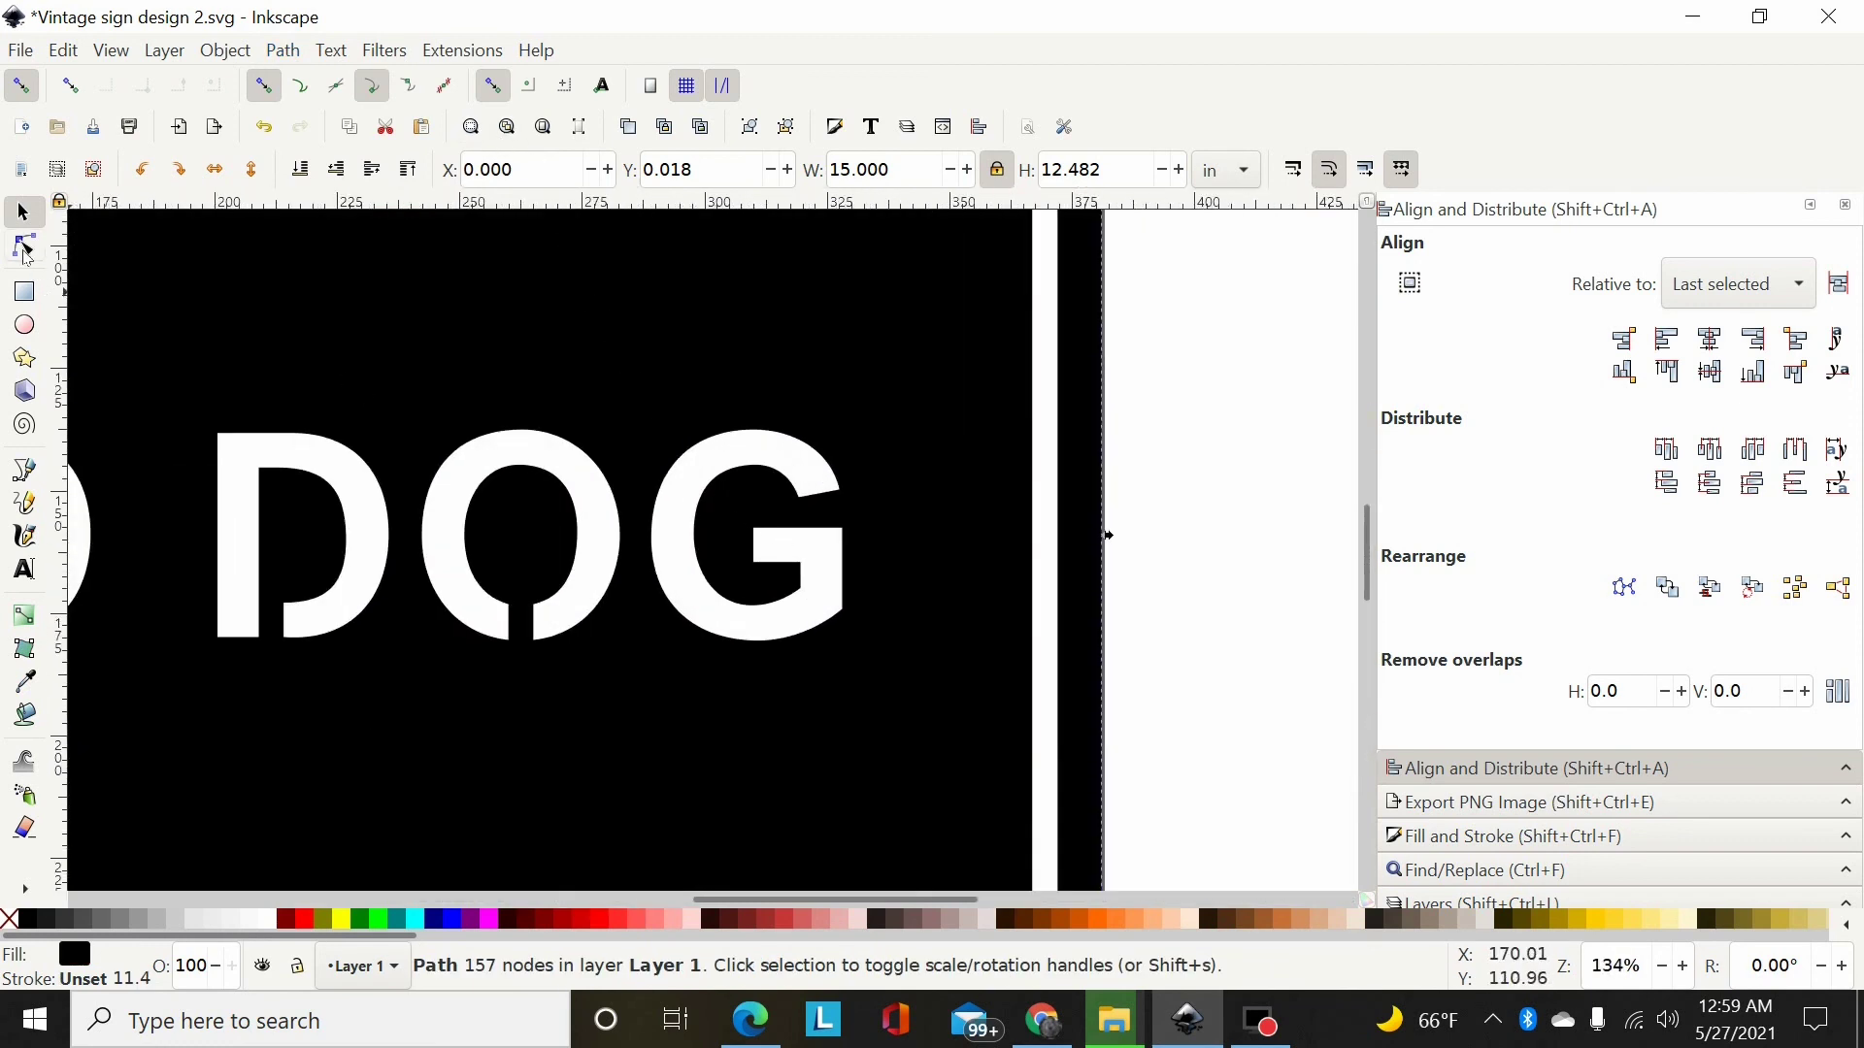
click(24, 246)
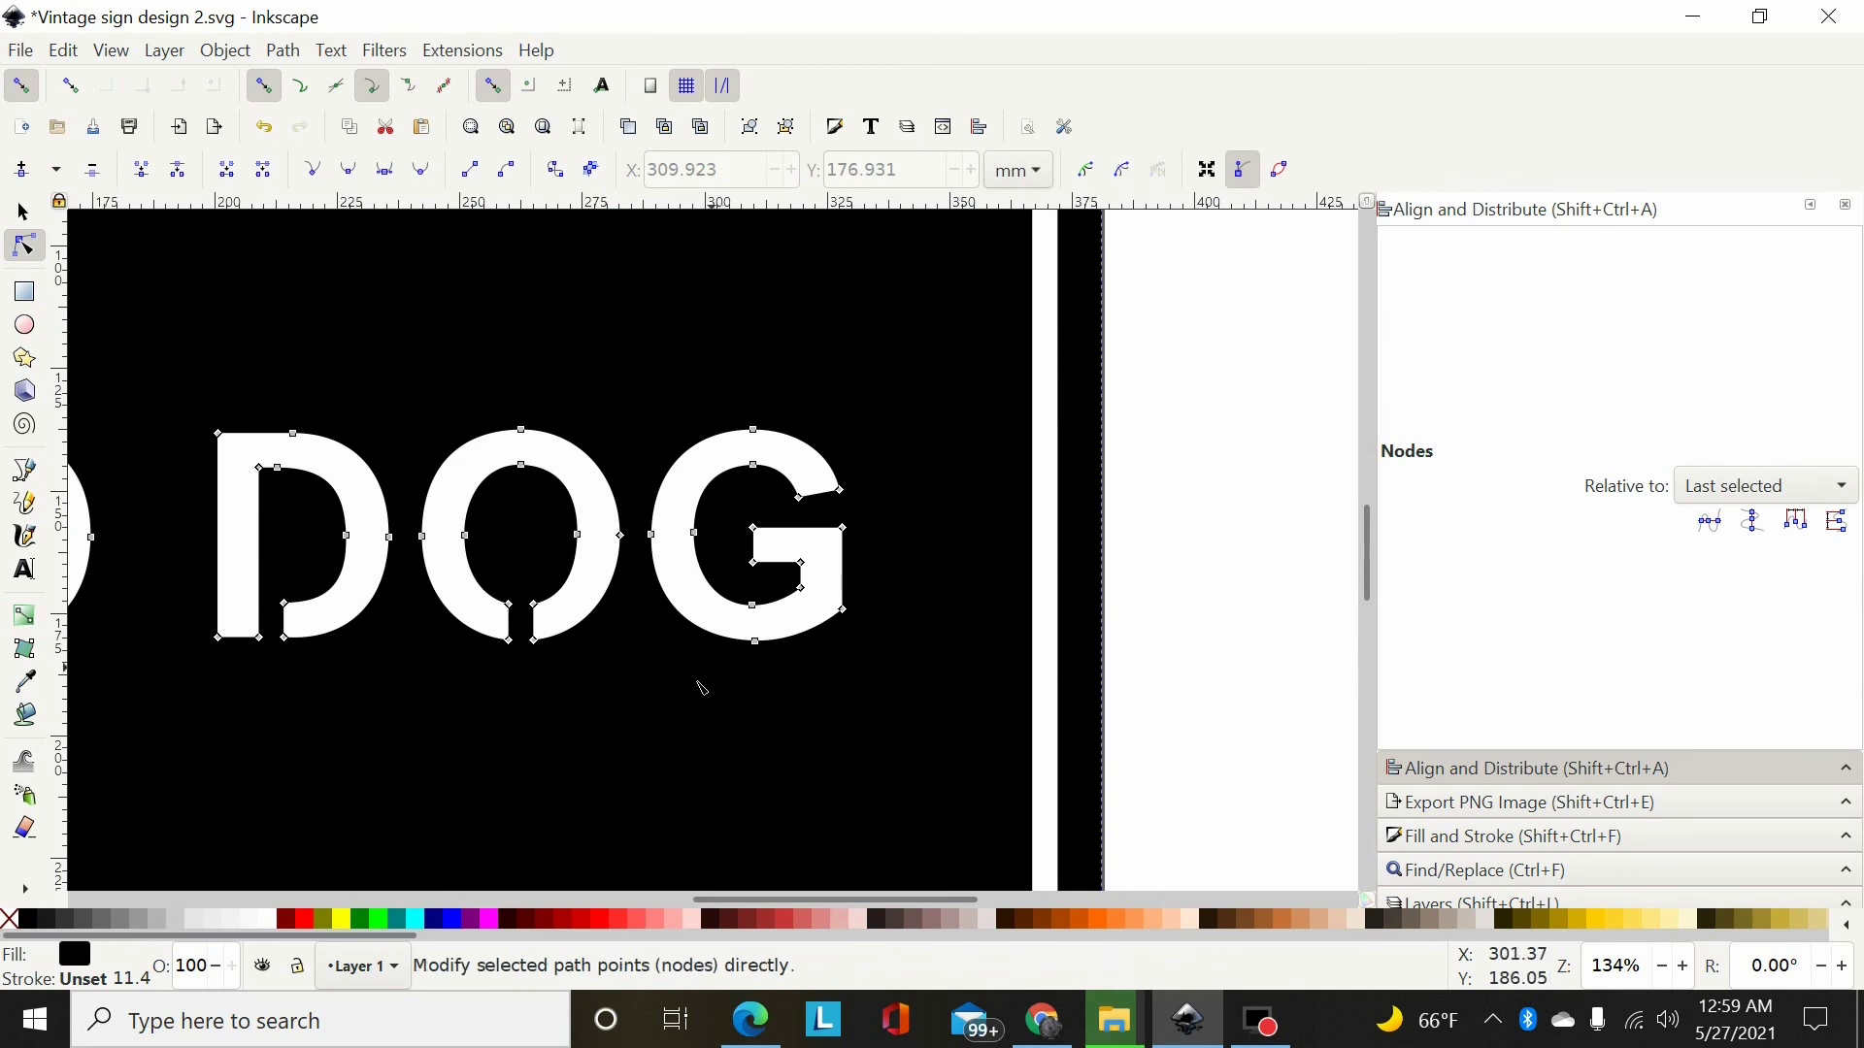
drag(771, 899, 678, 862)
scroll(483, 611, up, 10)
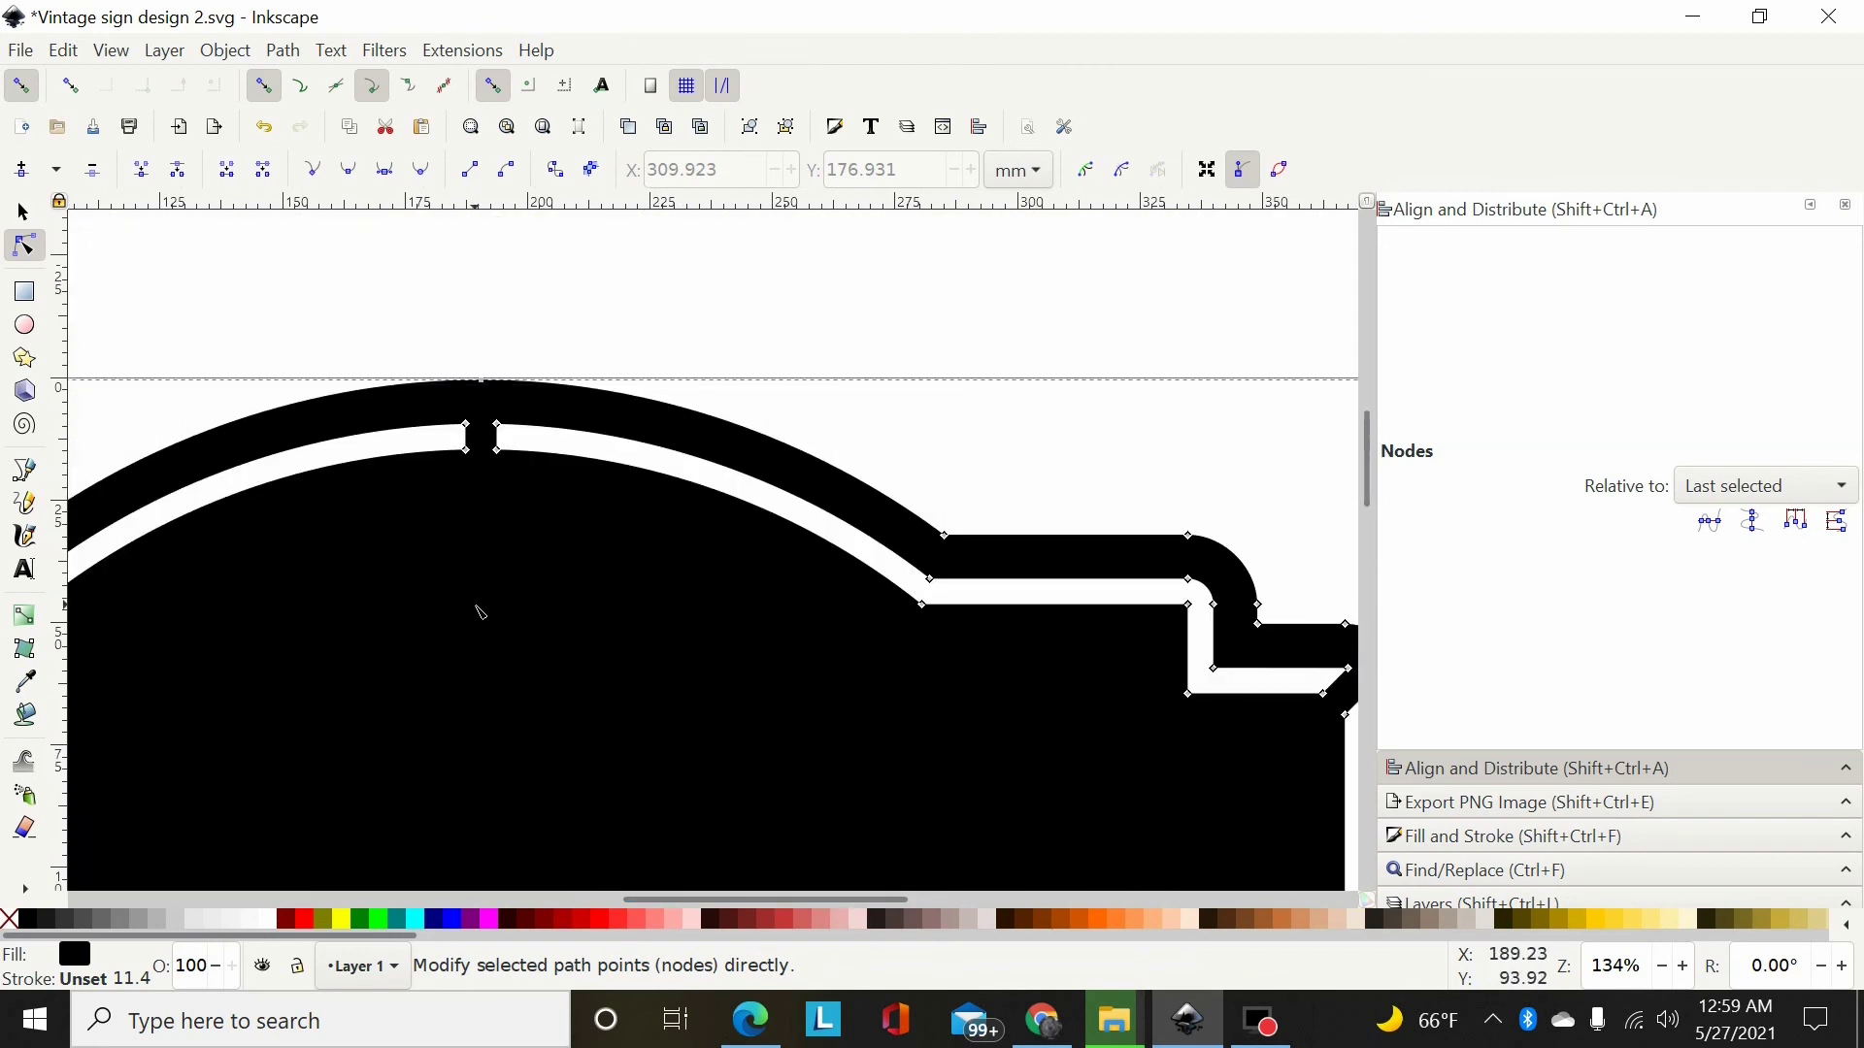
Select the overlapping nodes at the peak of the sign's outer arch and delete the extra ones
drag(551, 315, 452, 408)
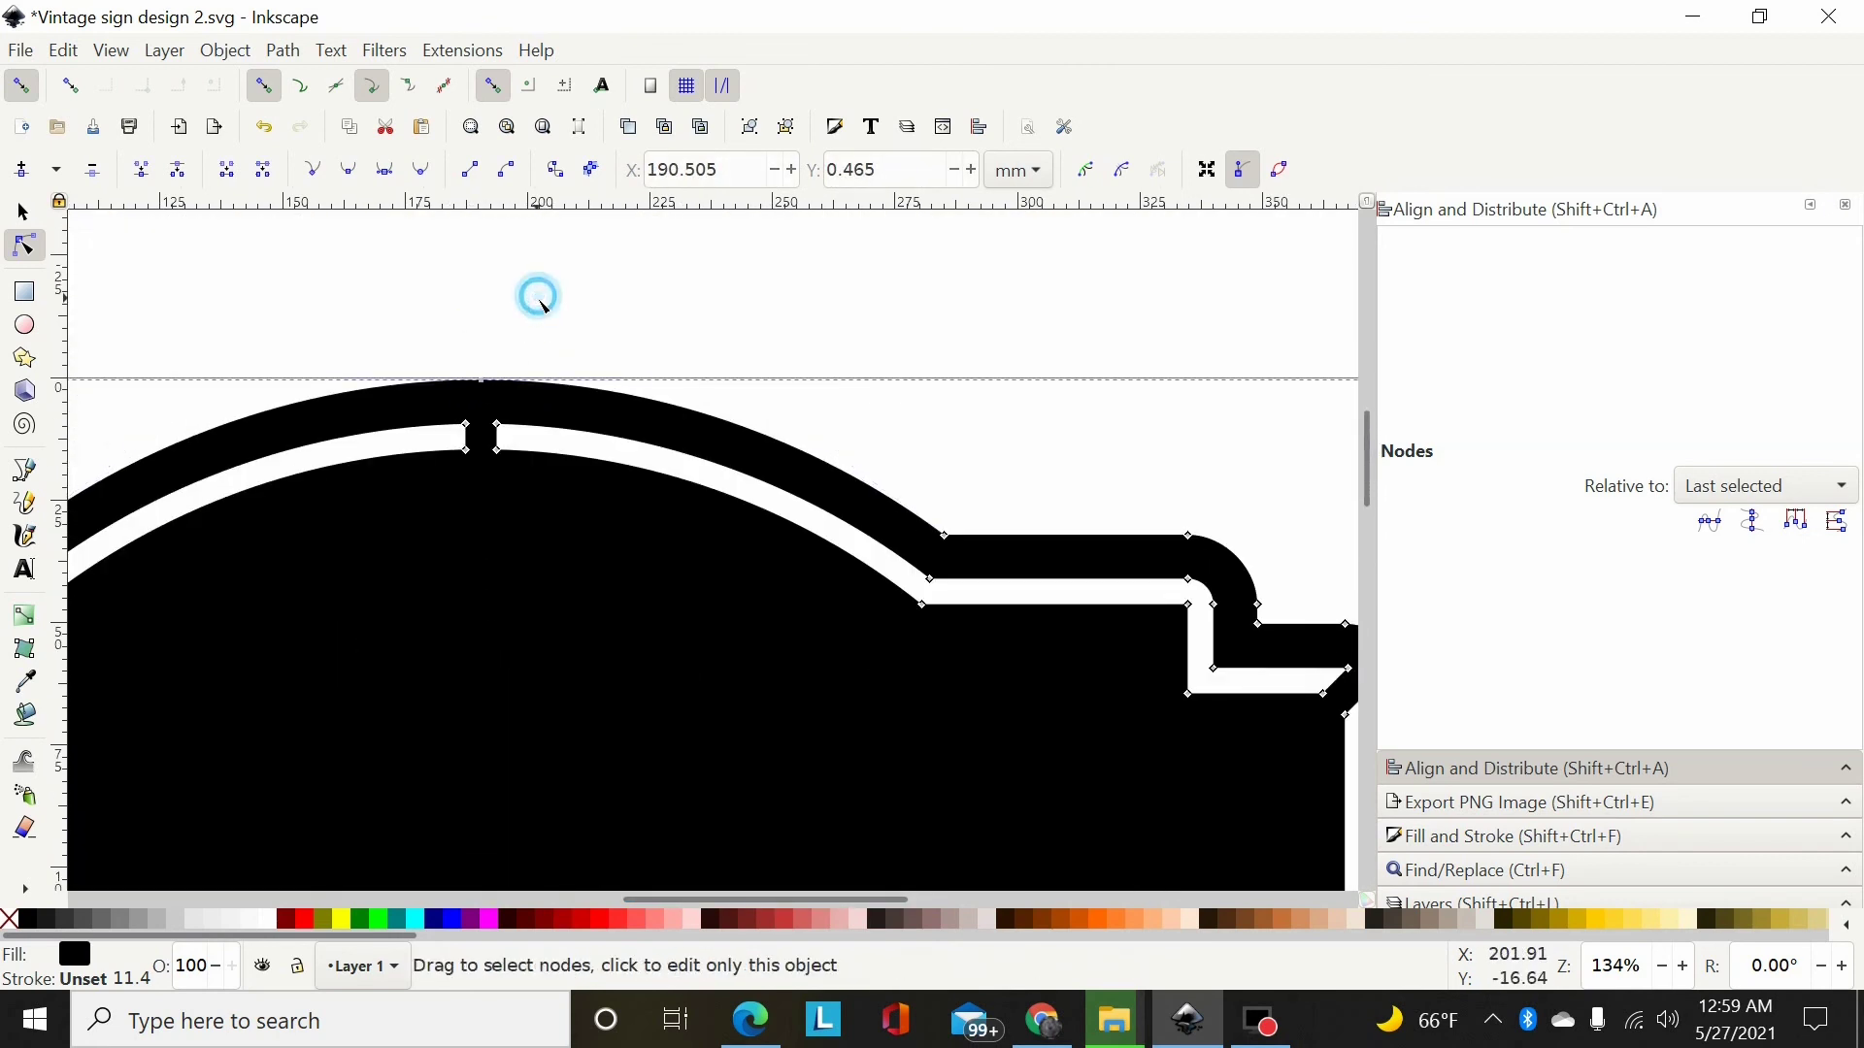
scroll(503, 399, up, 4)
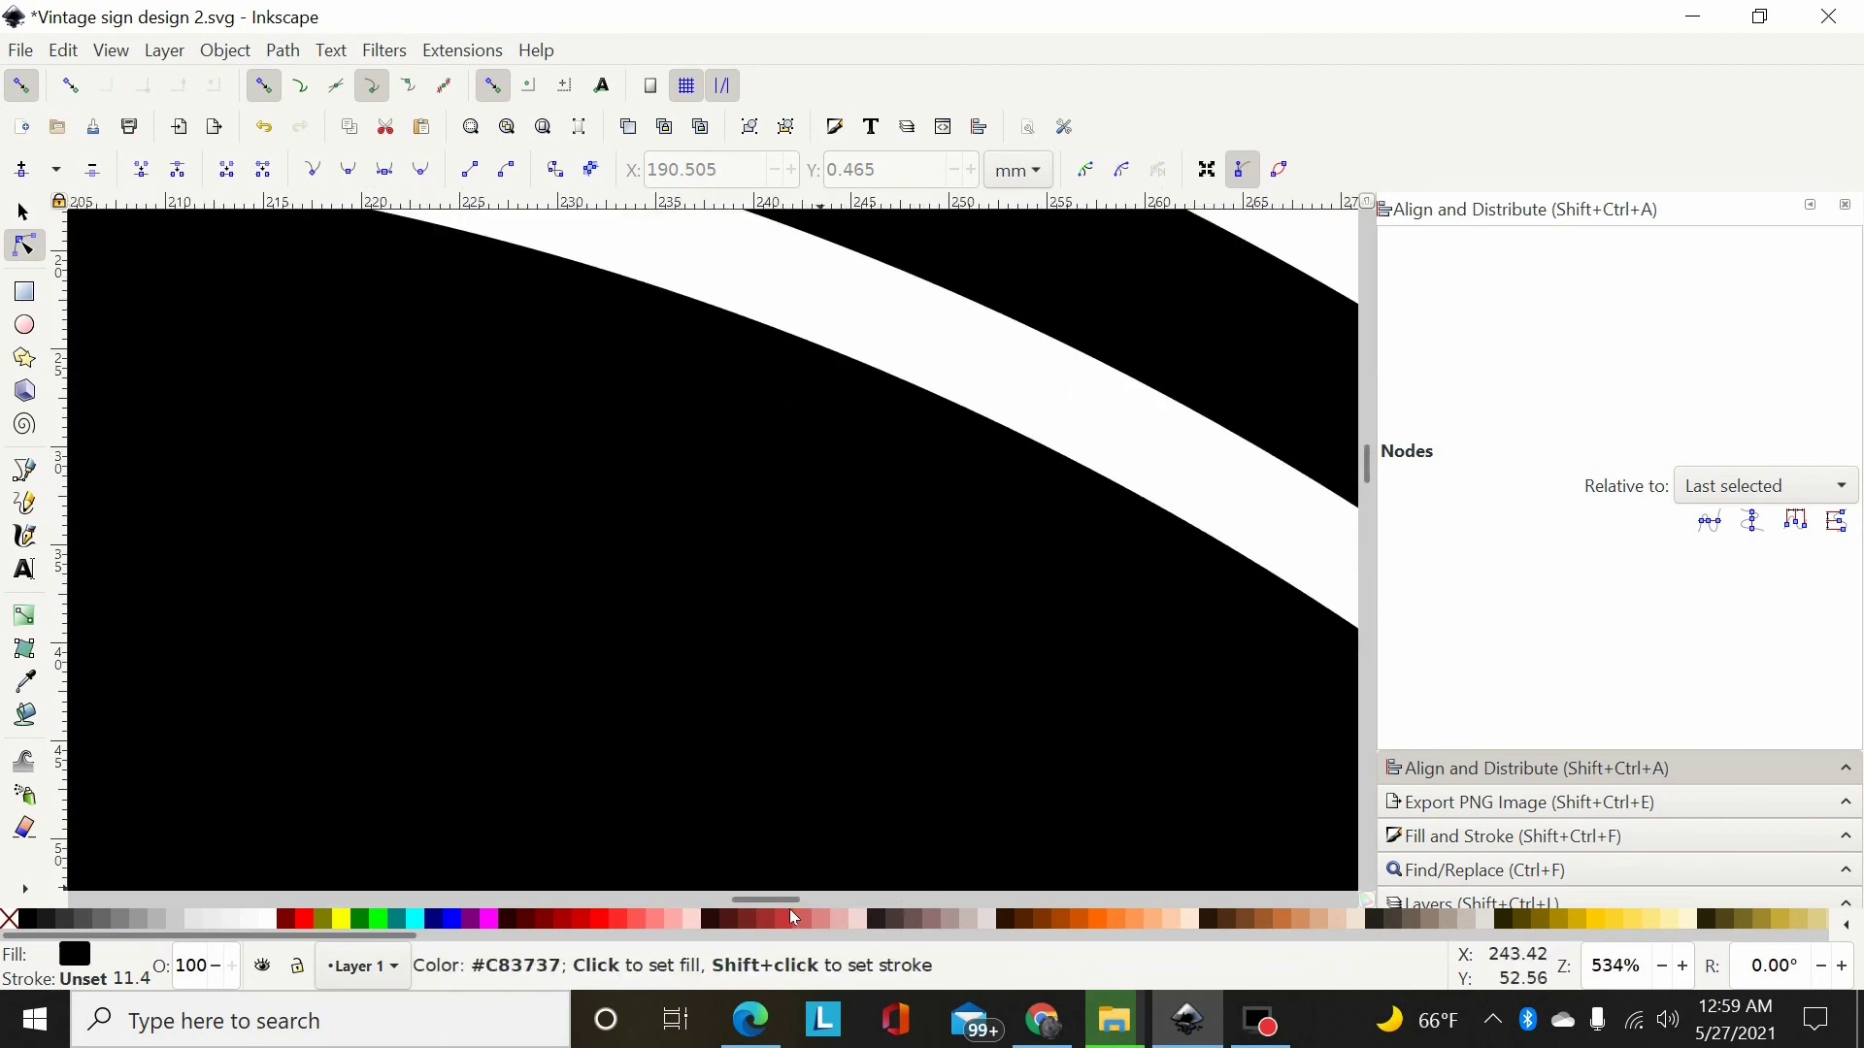
drag(777, 905, 735, 891)
scroll(669, 708, up, 6)
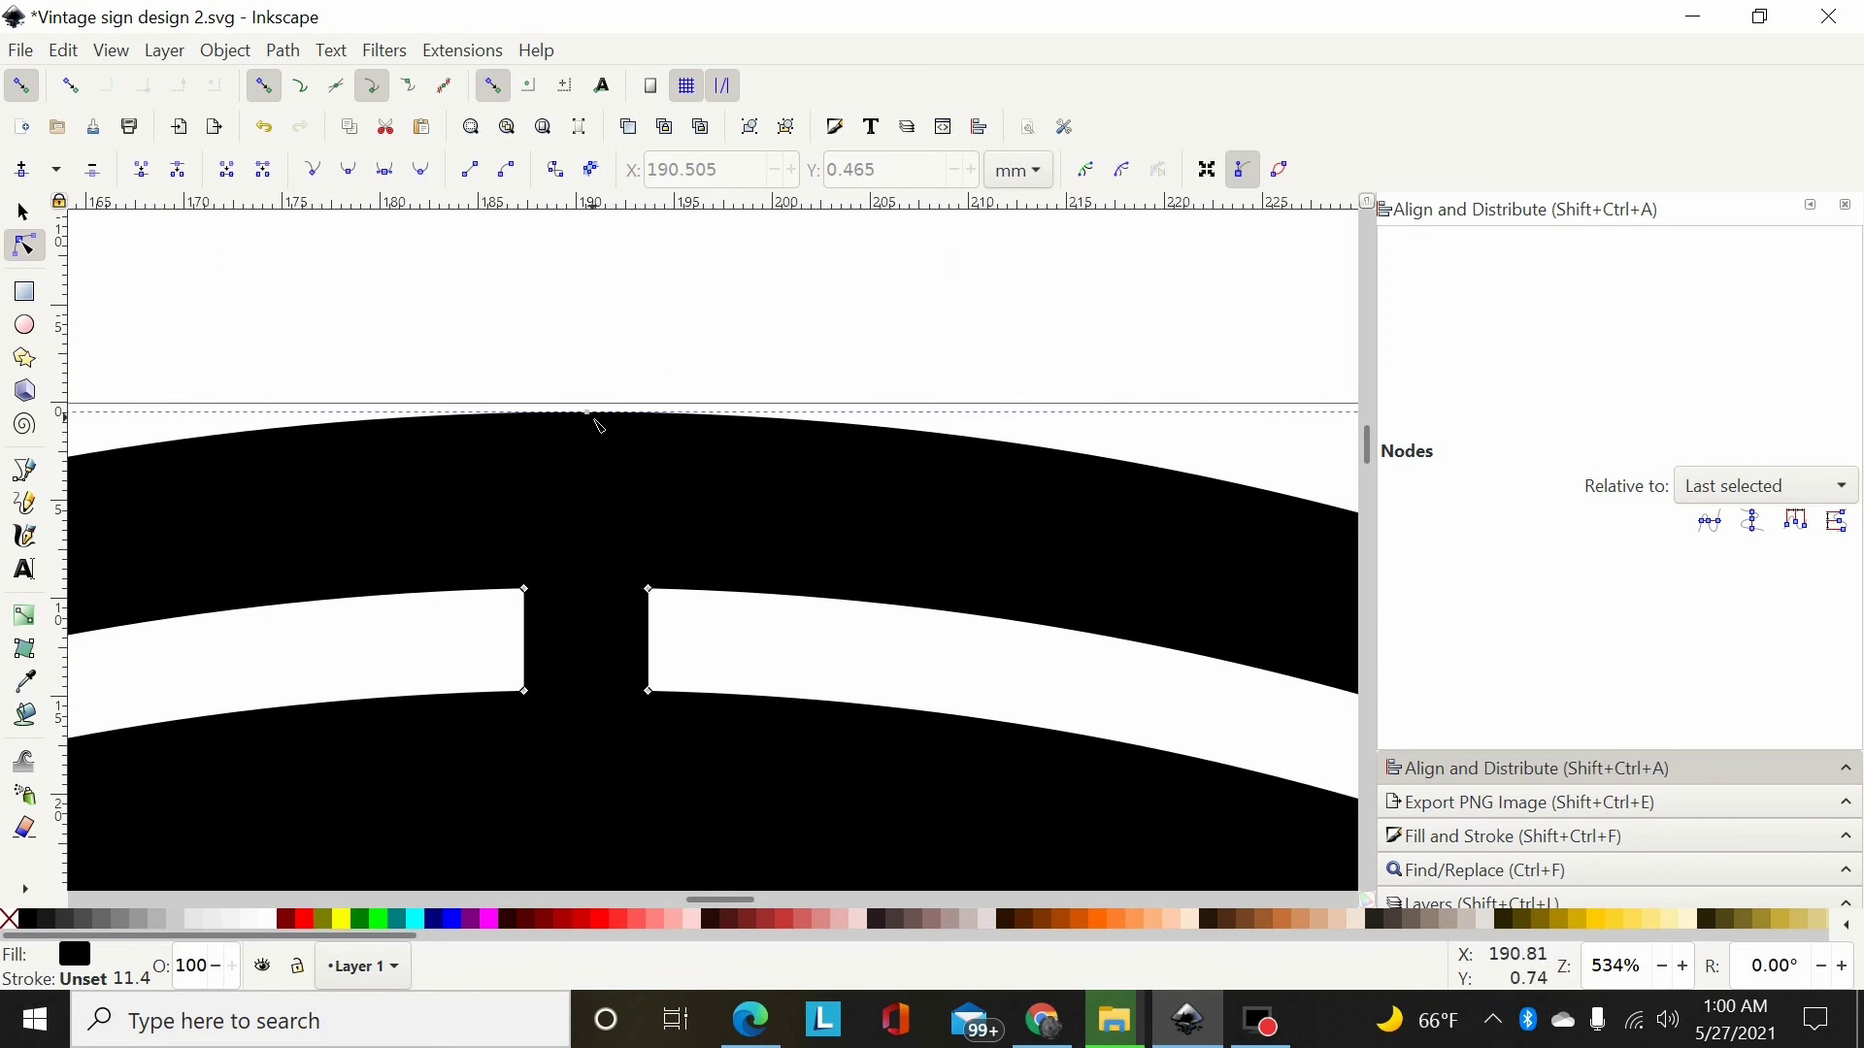
drag(695, 326, 488, 450)
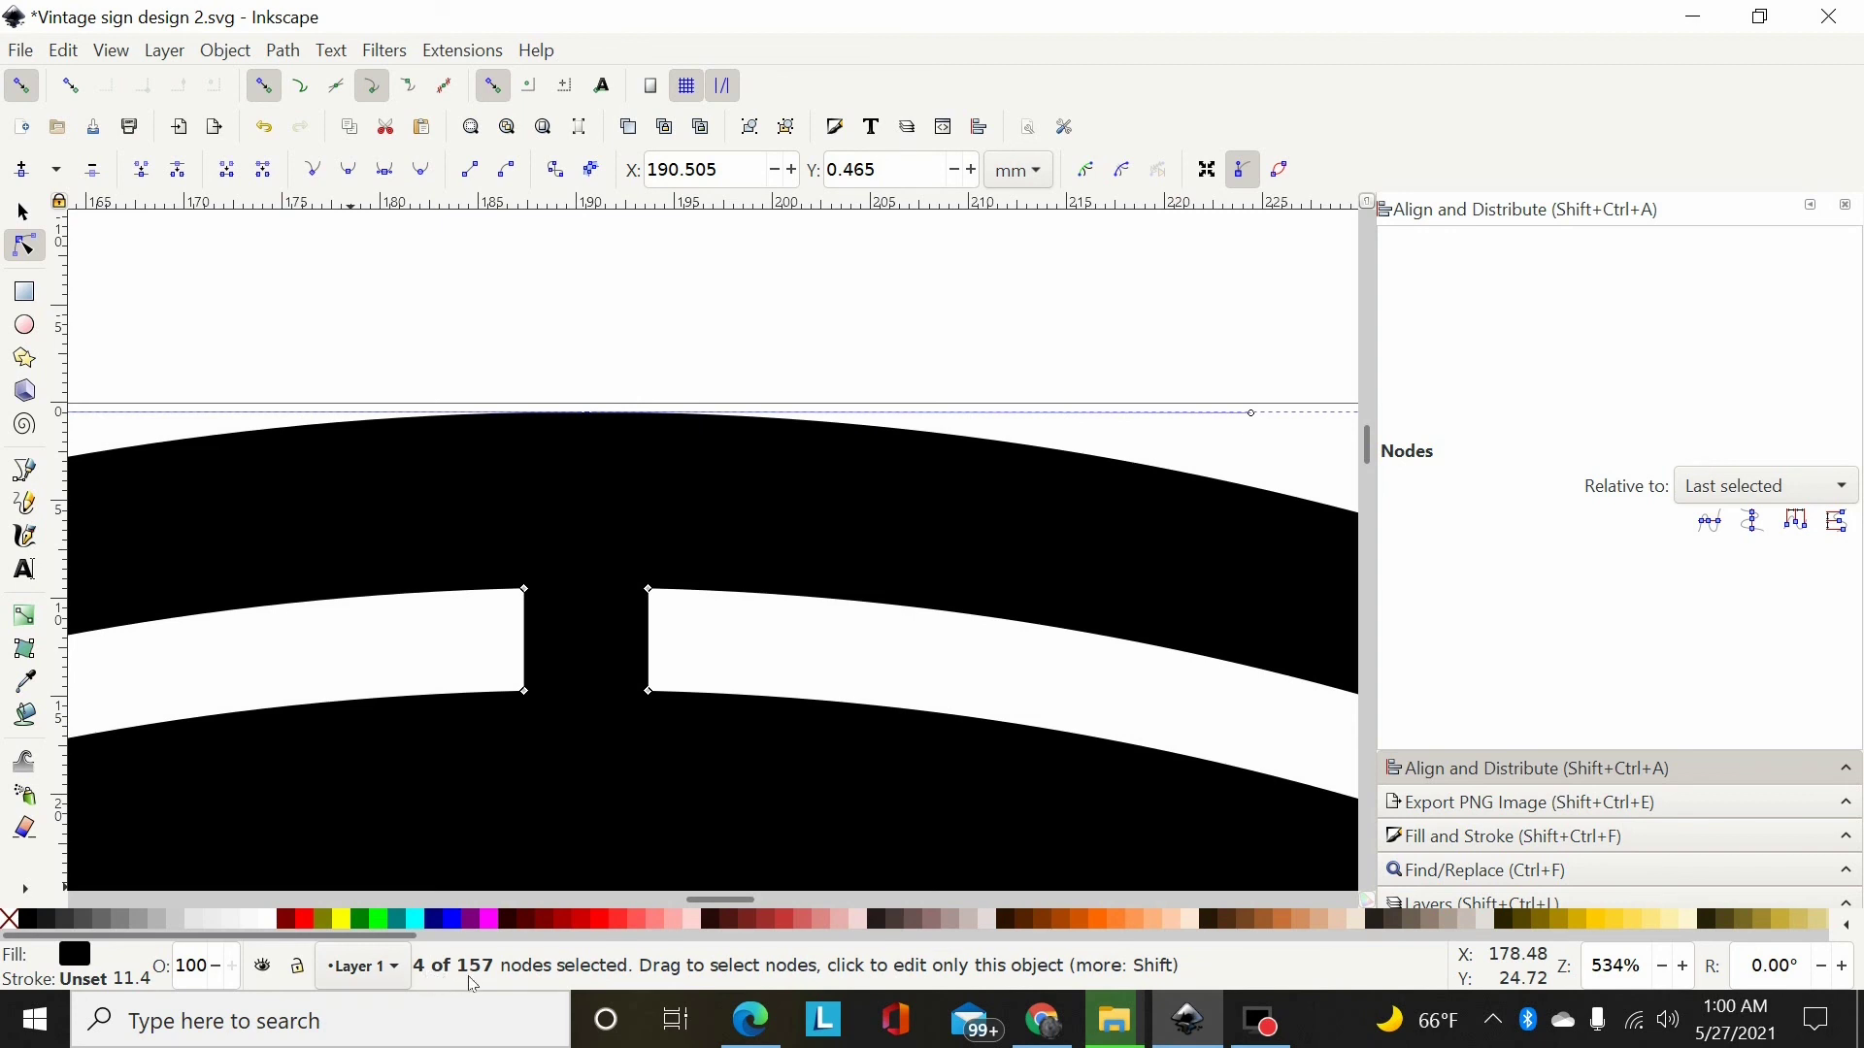
click(703, 331)
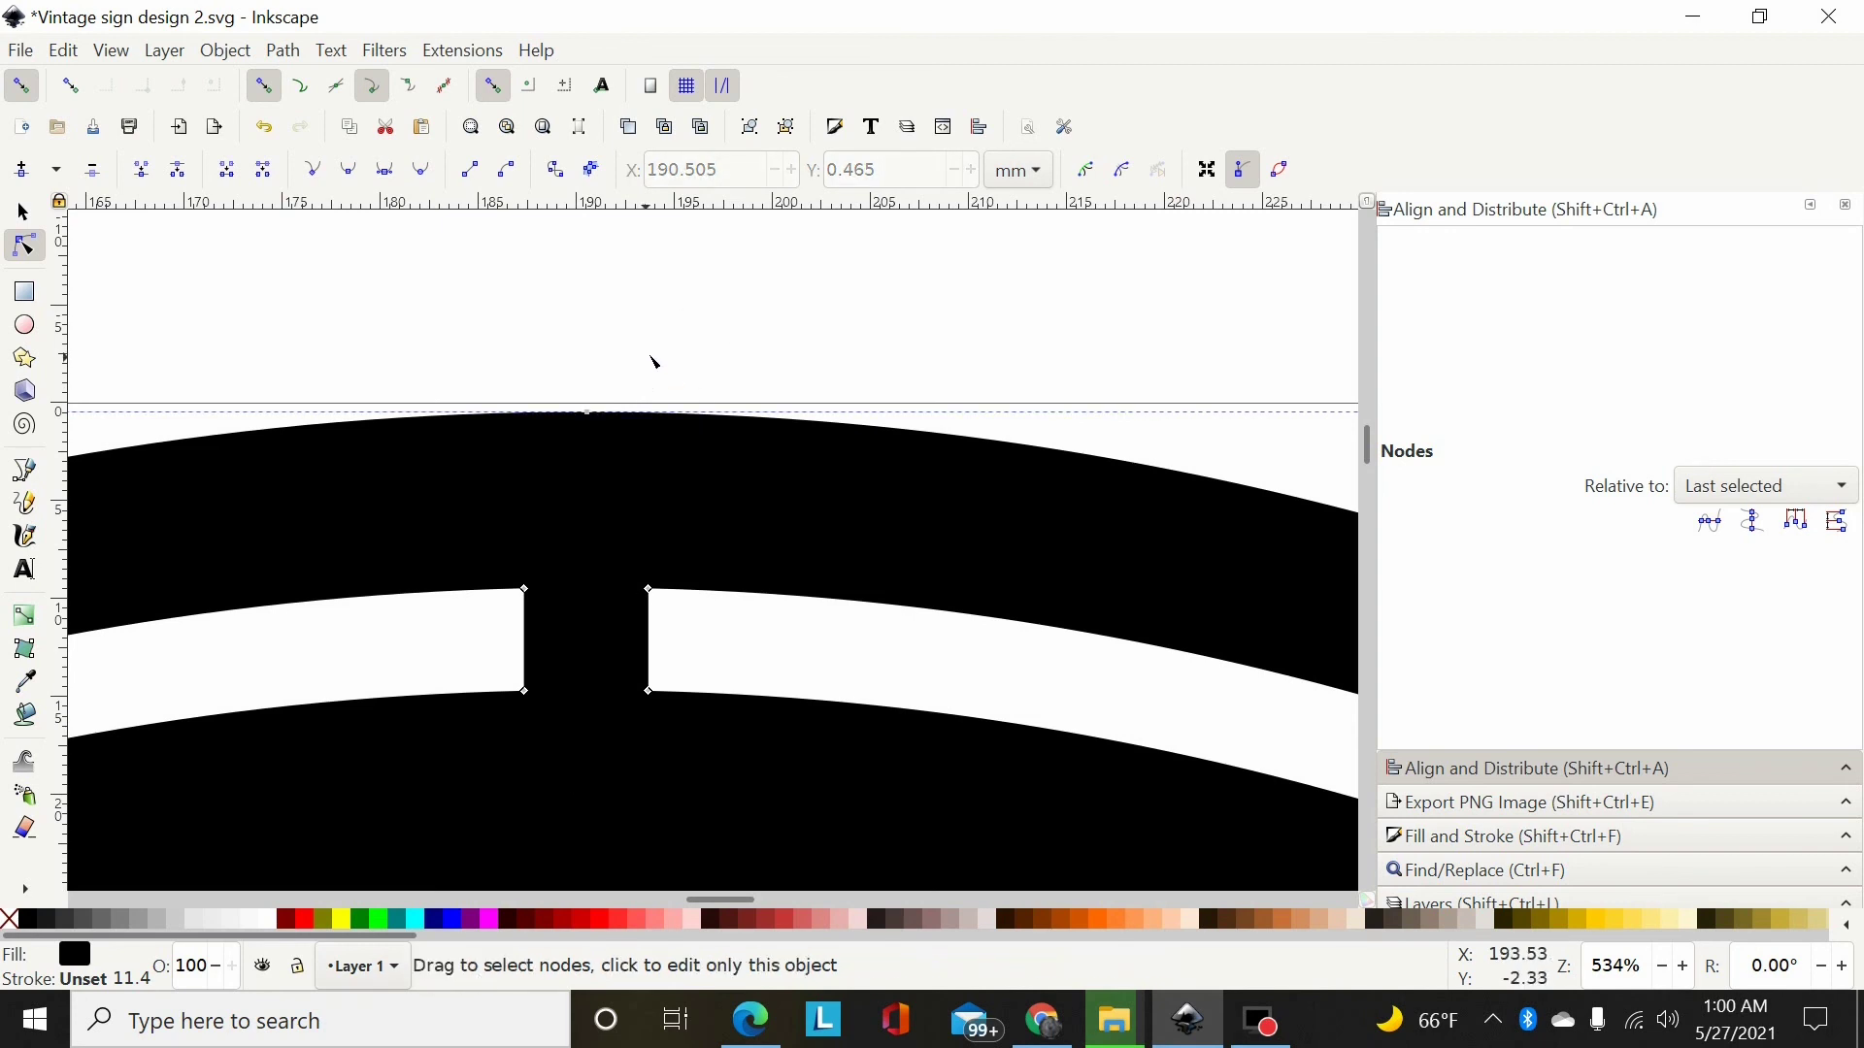
drag(648, 352, 545, 451)
drag(674, 311, 490, 464)
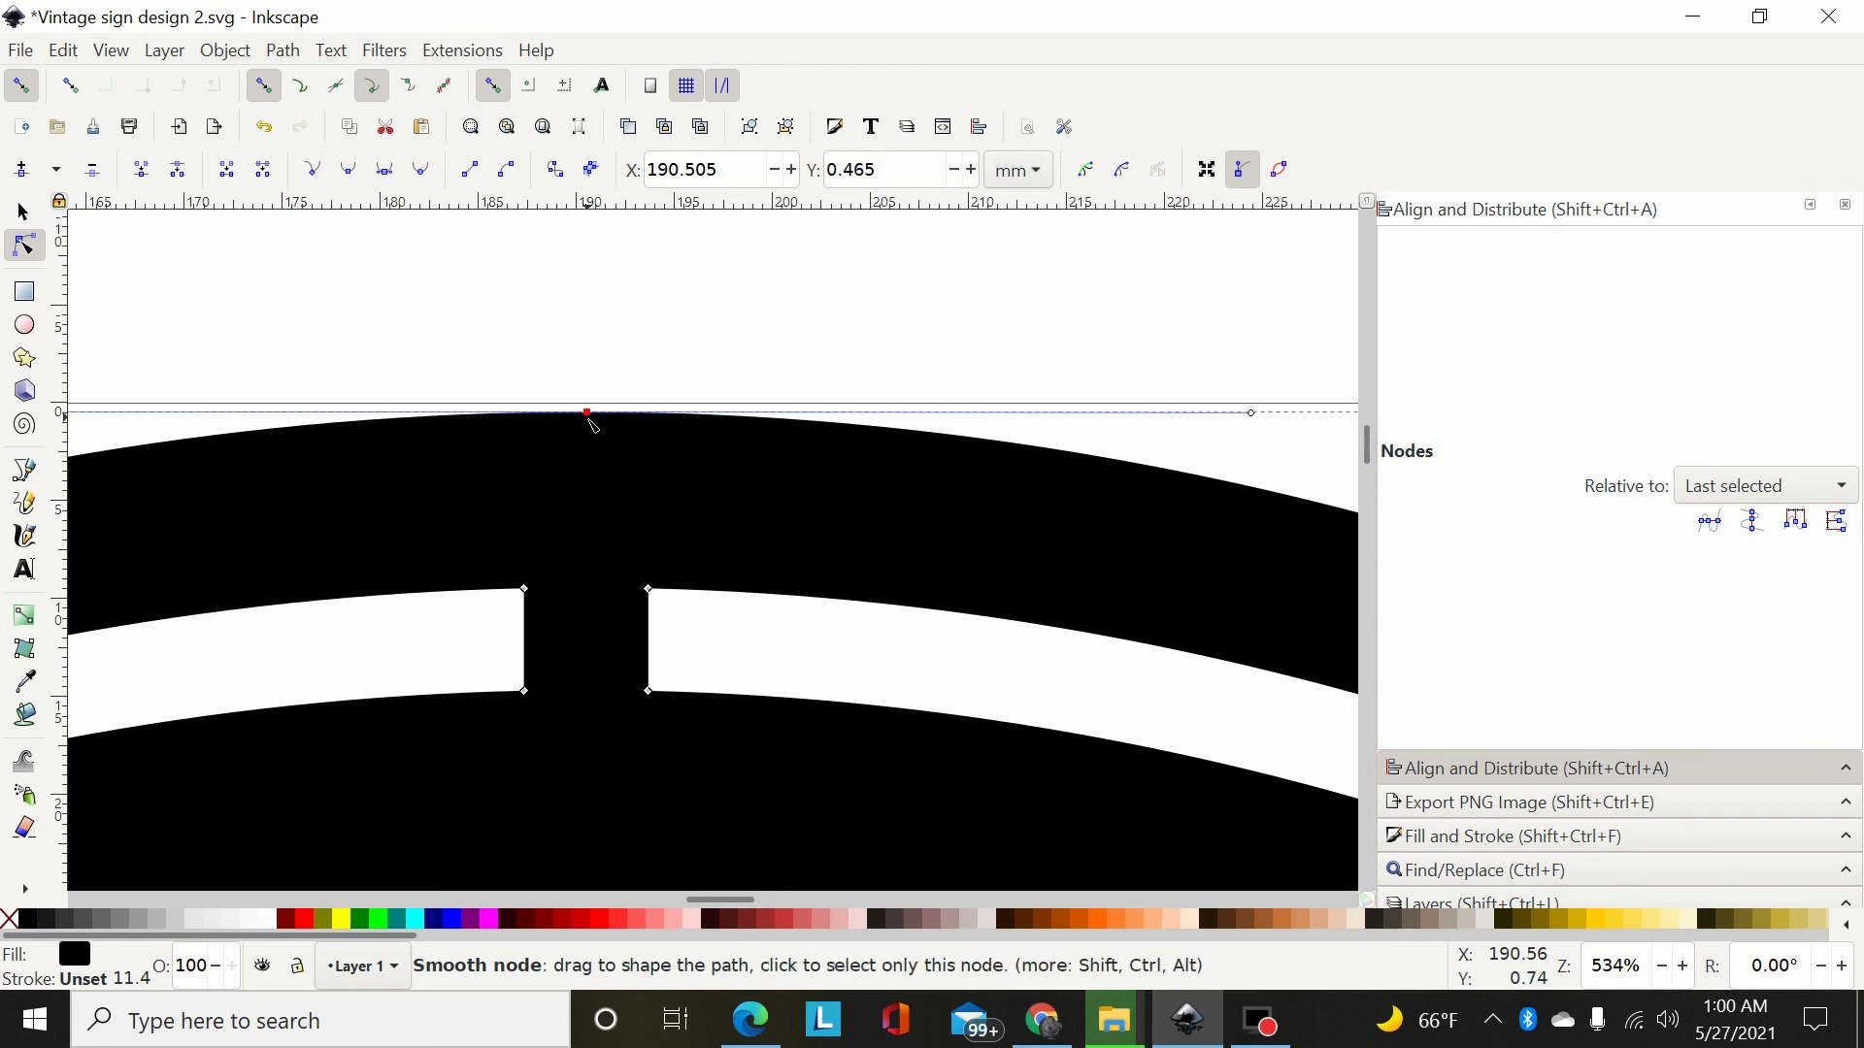
click(589, 414)
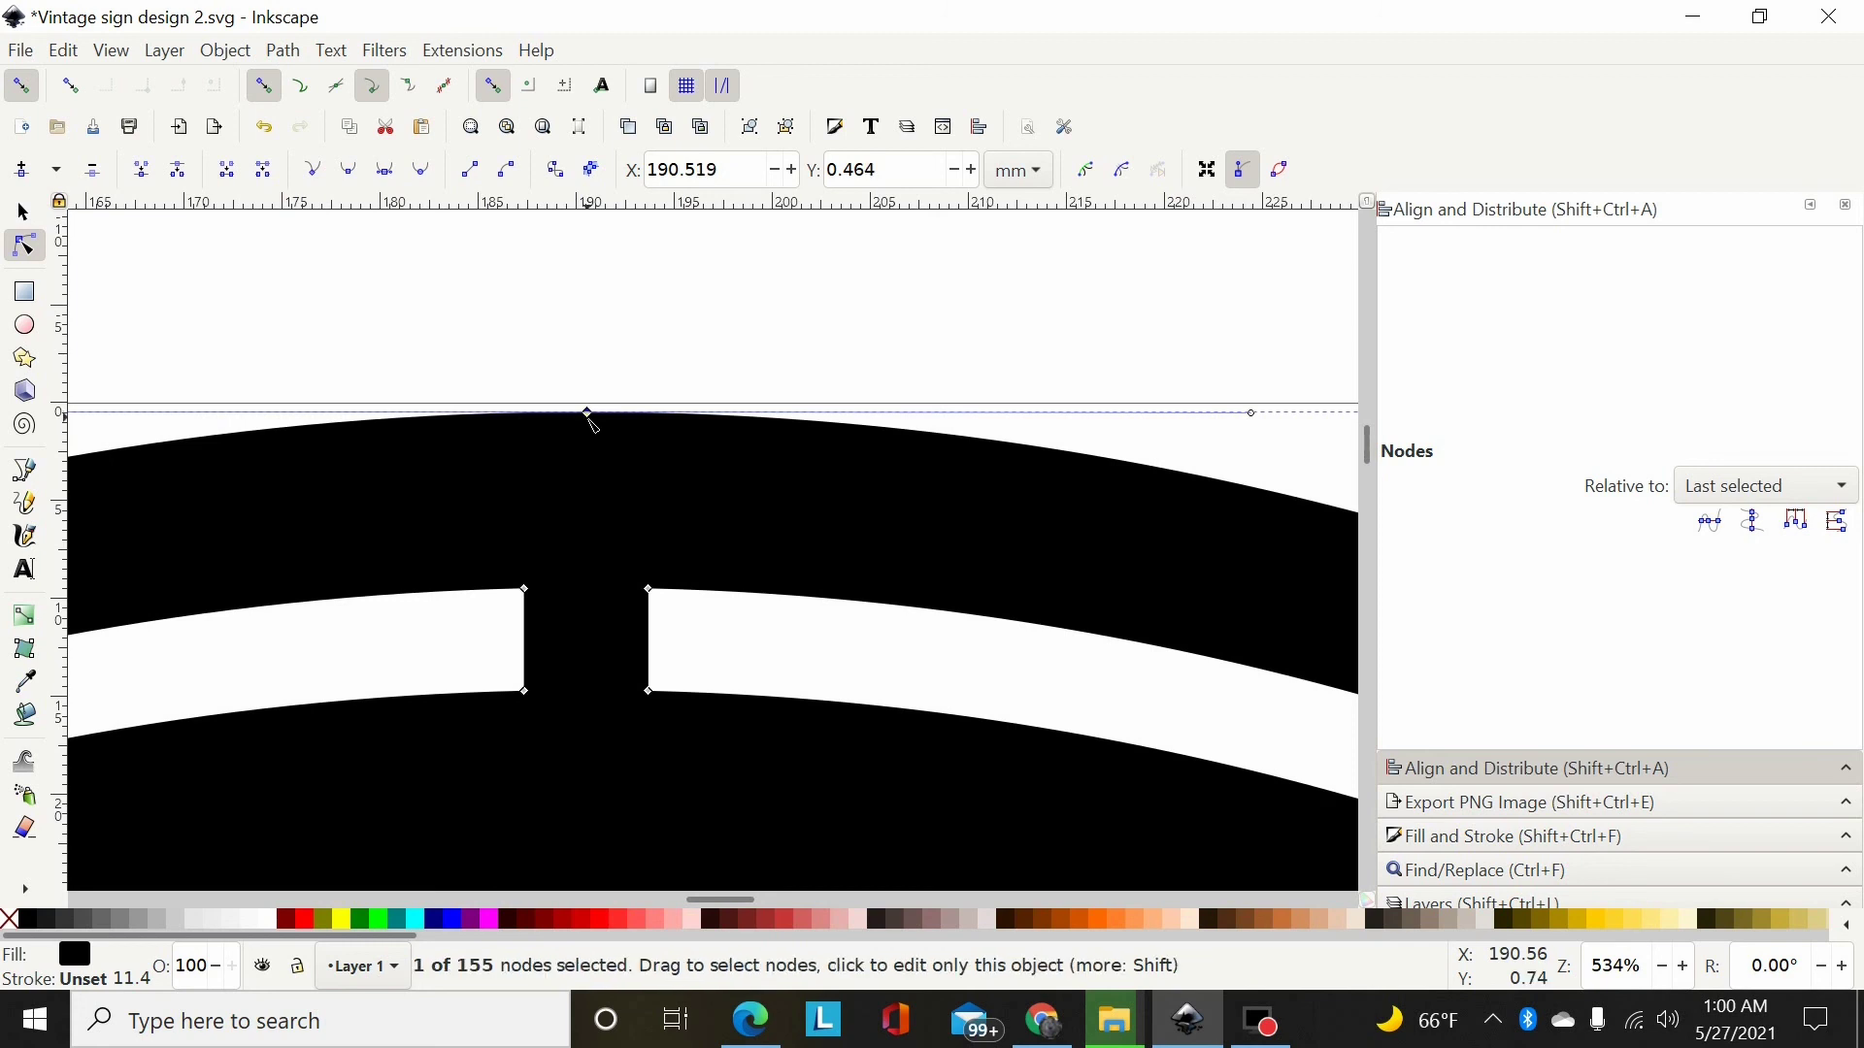
key(Delete)
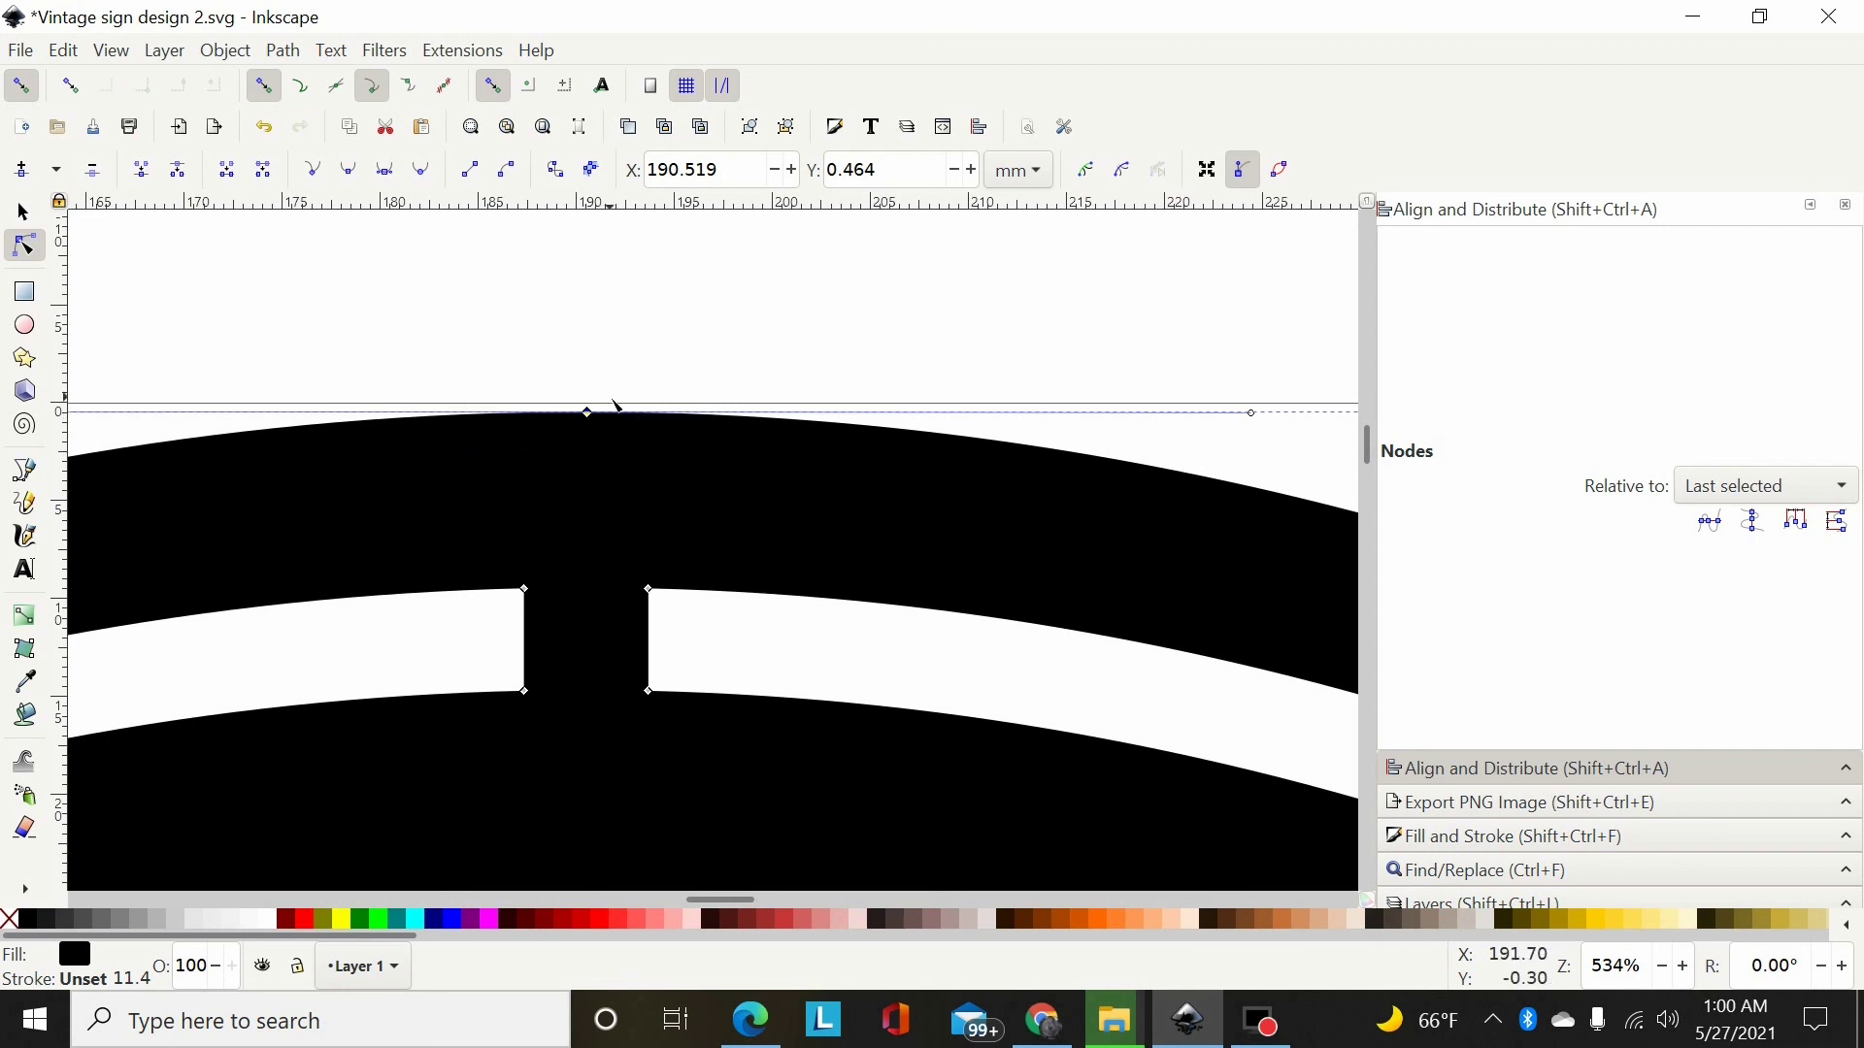
Review the nodes across the whole sign and return to object selection
scroll(641, 456, down, 4)
scroll(653, 591, down, 3)
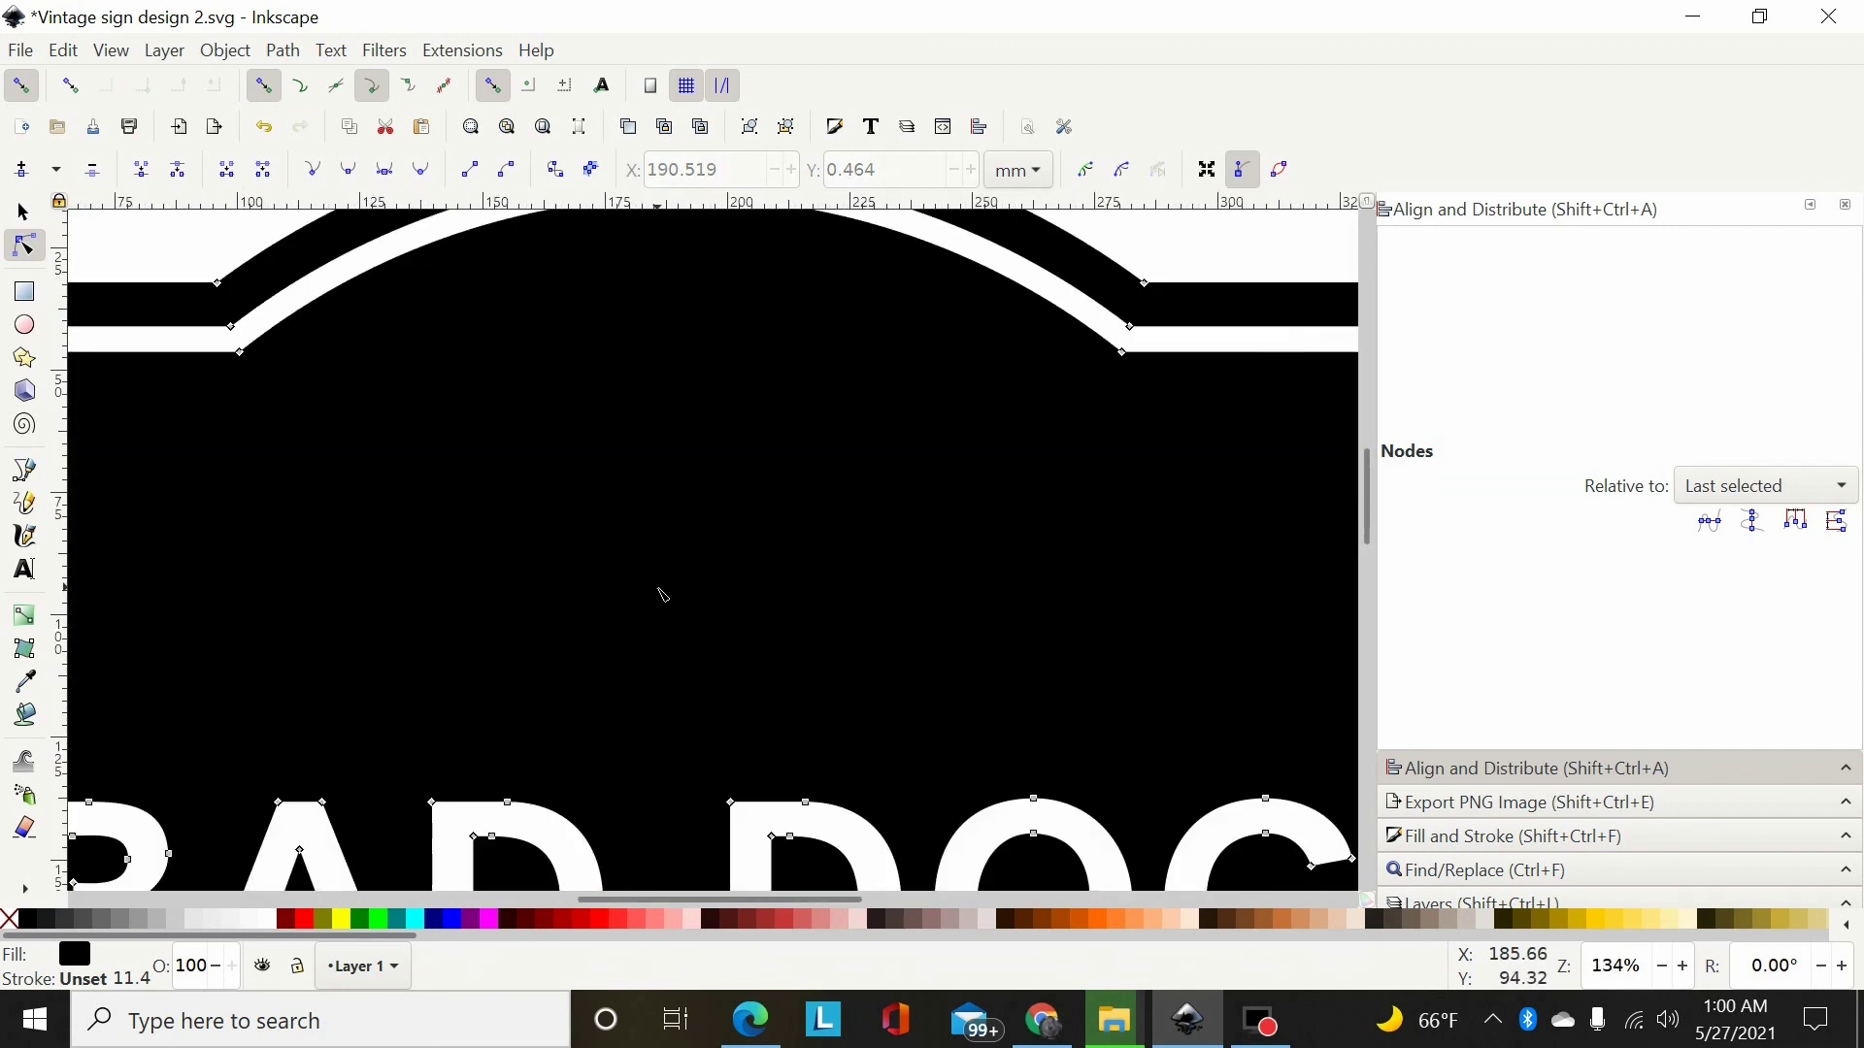
scroll(663, 594, down, 3)
scroll(1254, 527, down, 4)
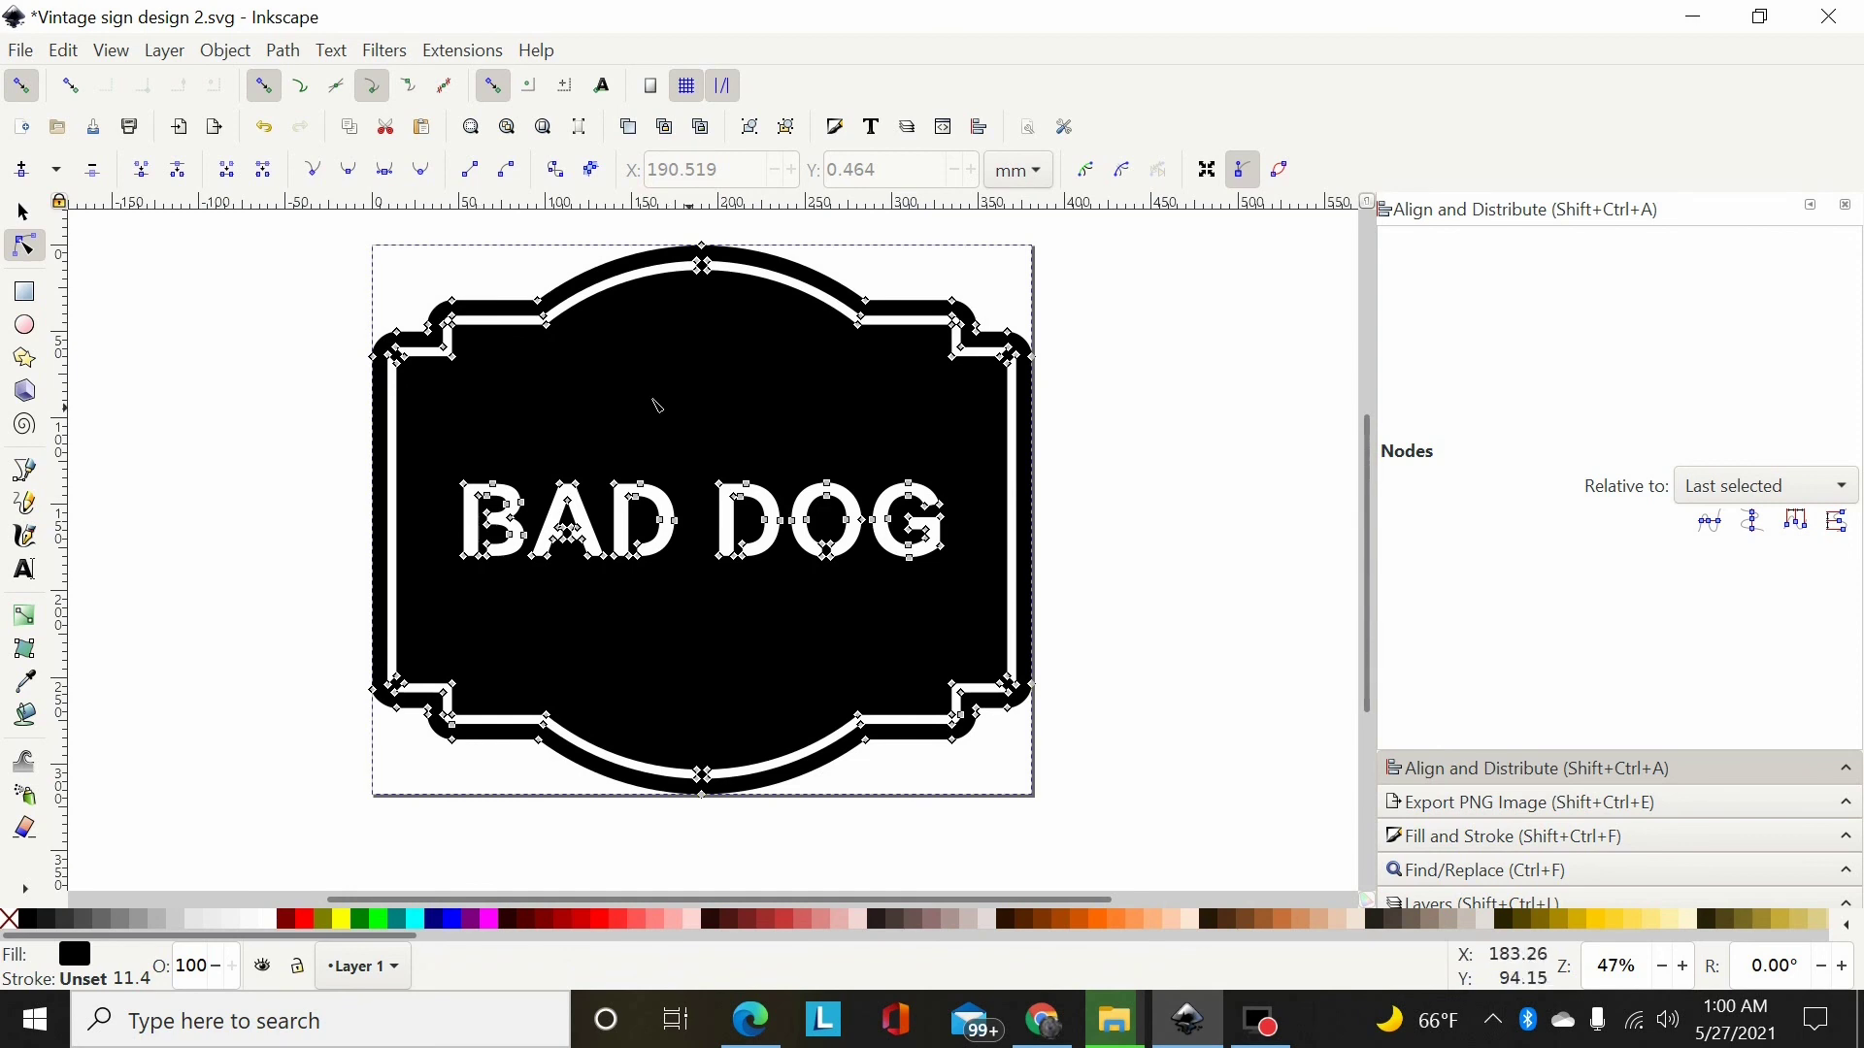
click(22, 218)
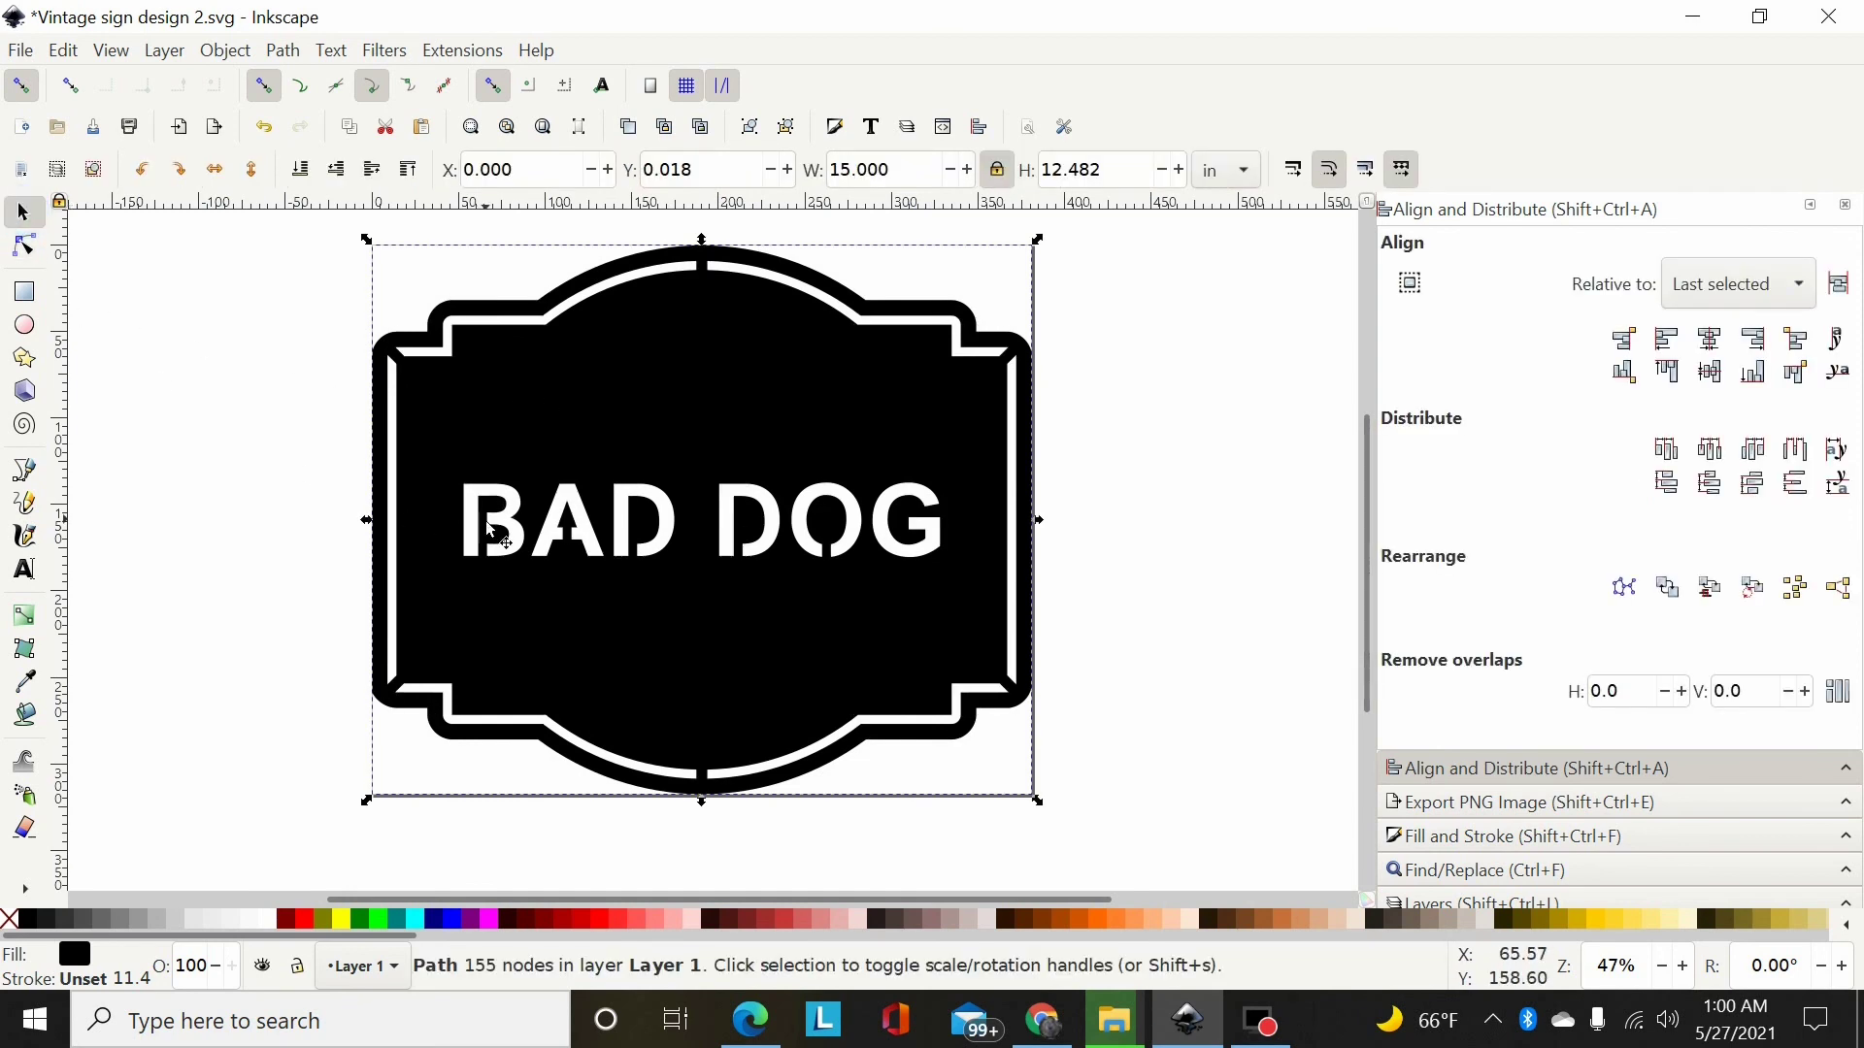